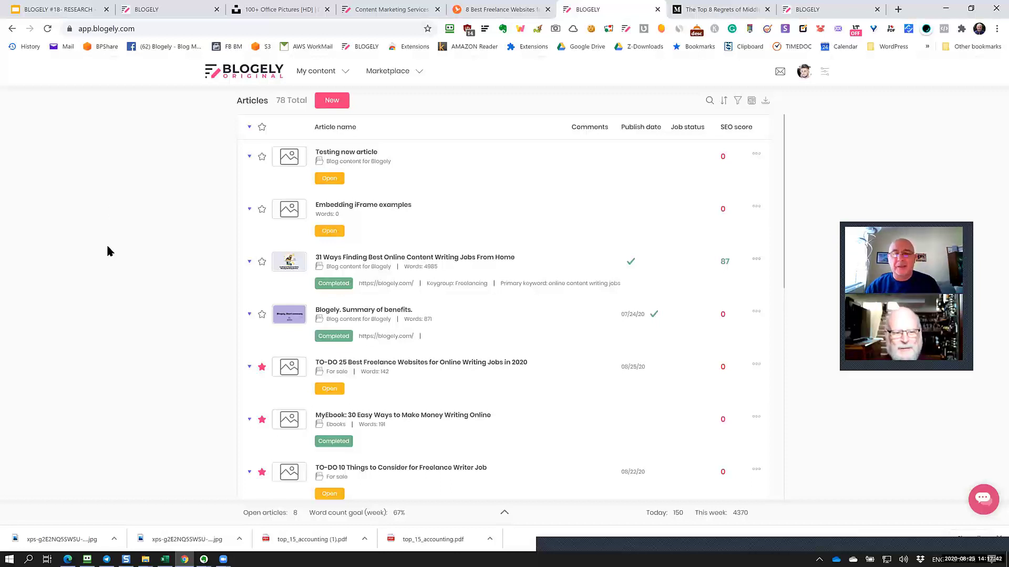
scroll(507, 333, "down", 1)
scroll(508, 335, "up", 1)
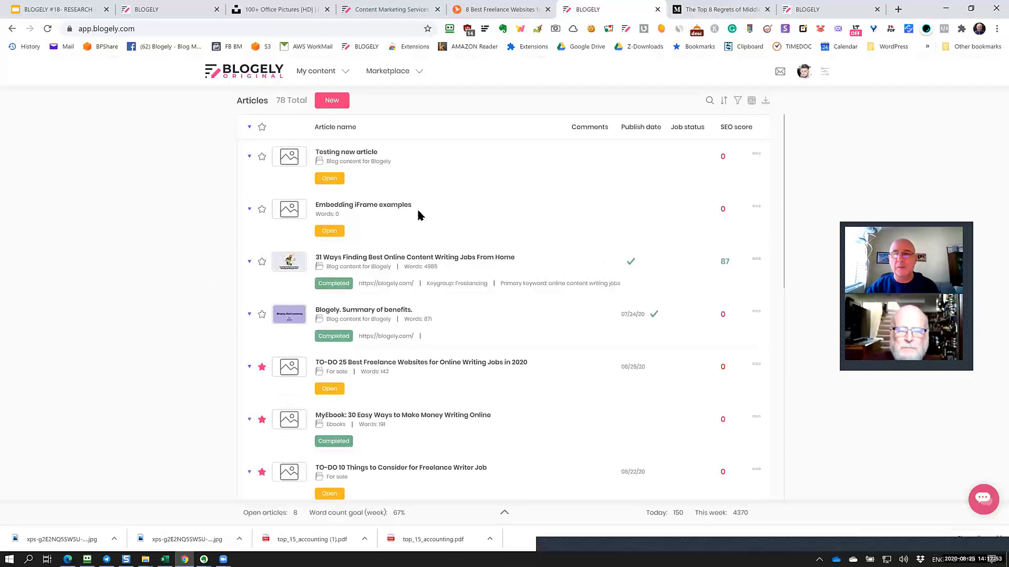
left_click(766, 103)
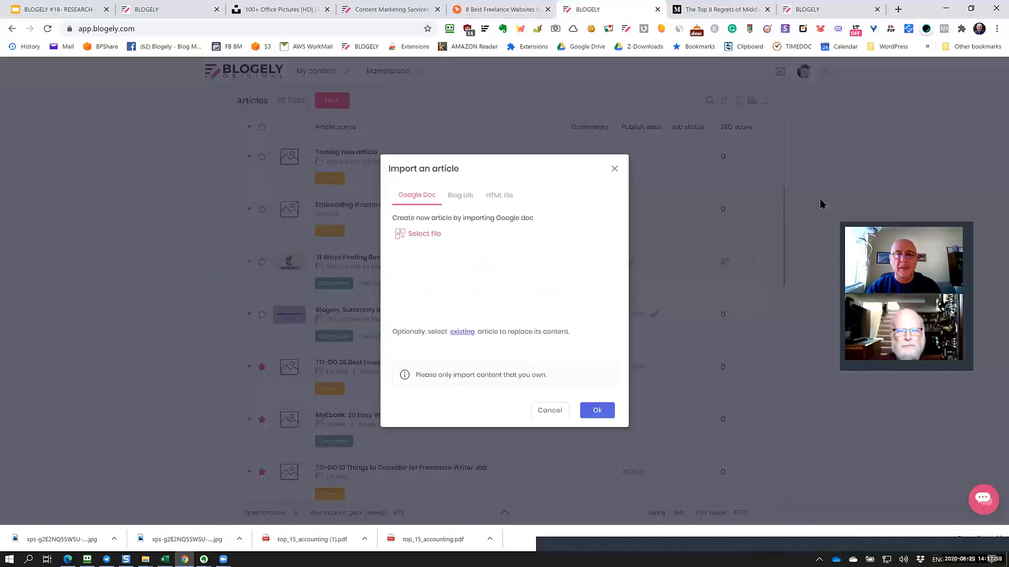
left_click(469, 197)
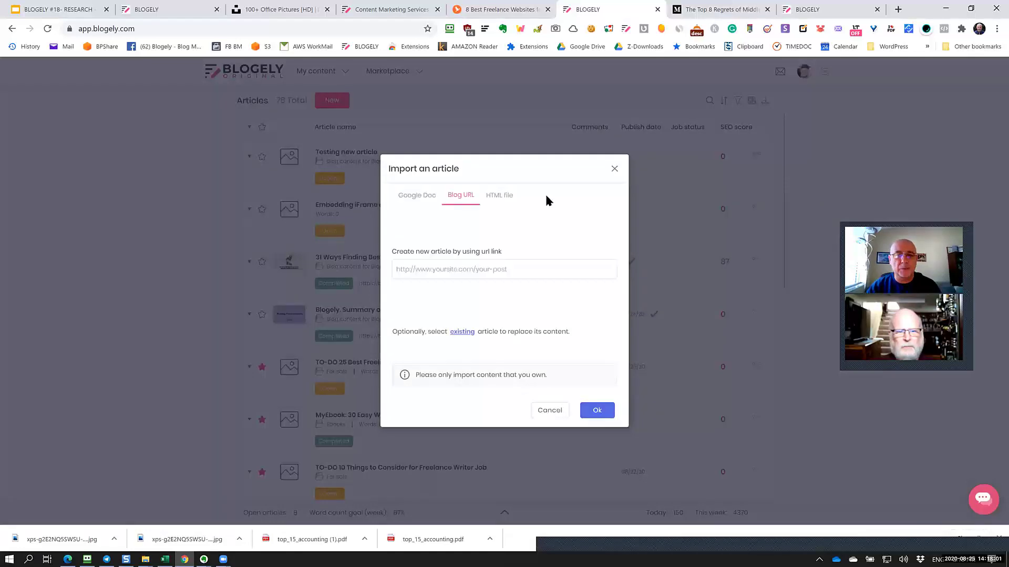
left_click(560, 411)
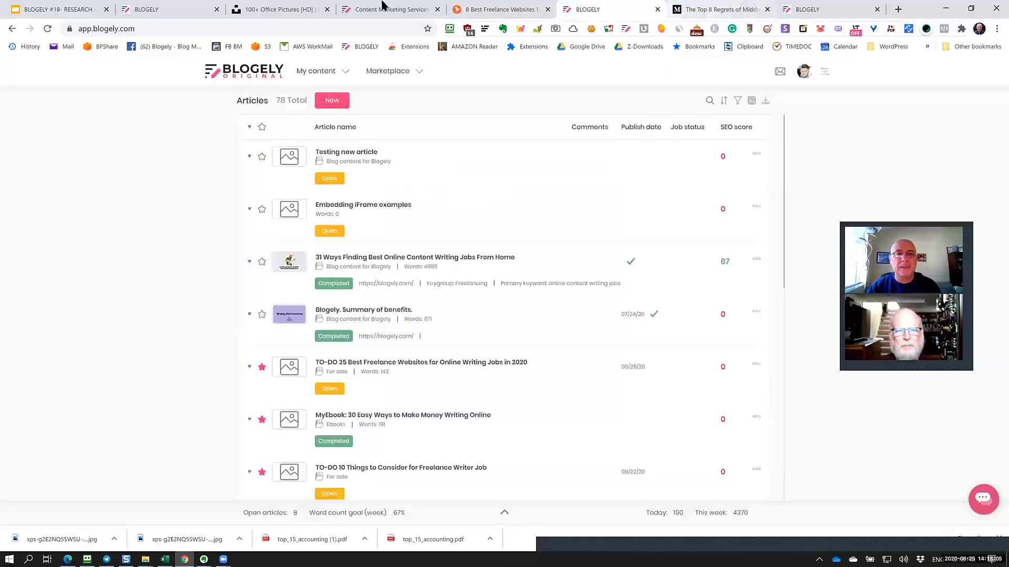
Step: Copy the web address of the Medium article "The Top 8 Regrets of Middle Age" and look over its content
left_click(273, 9)
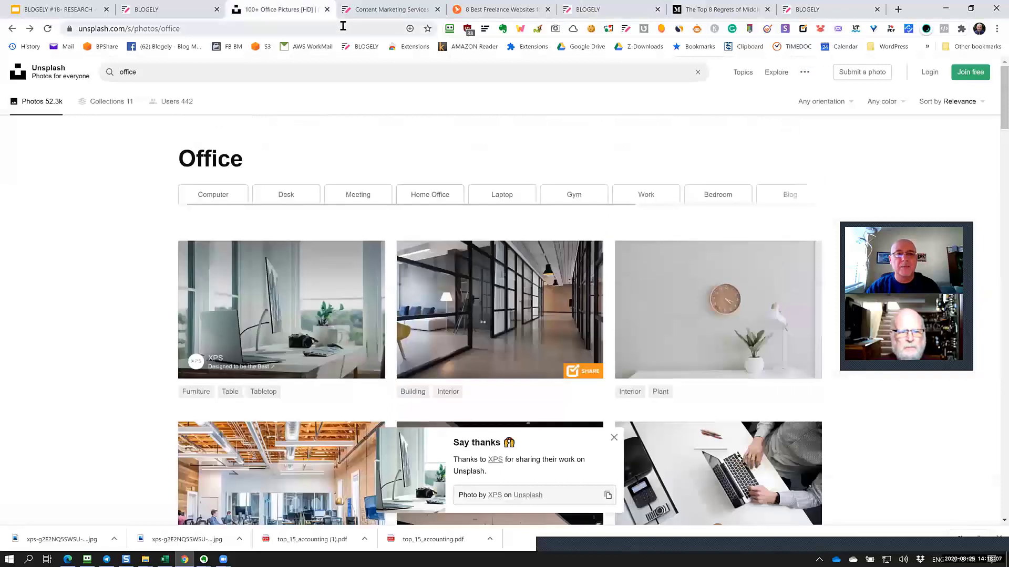
left_click(698, 9)
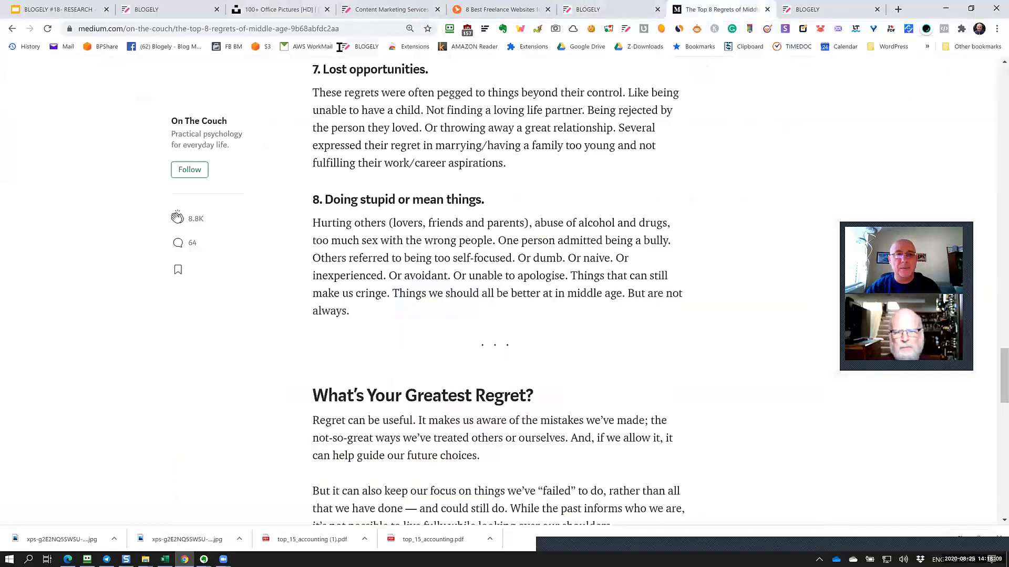
left_click(354, 30)
key("ctrl+c")
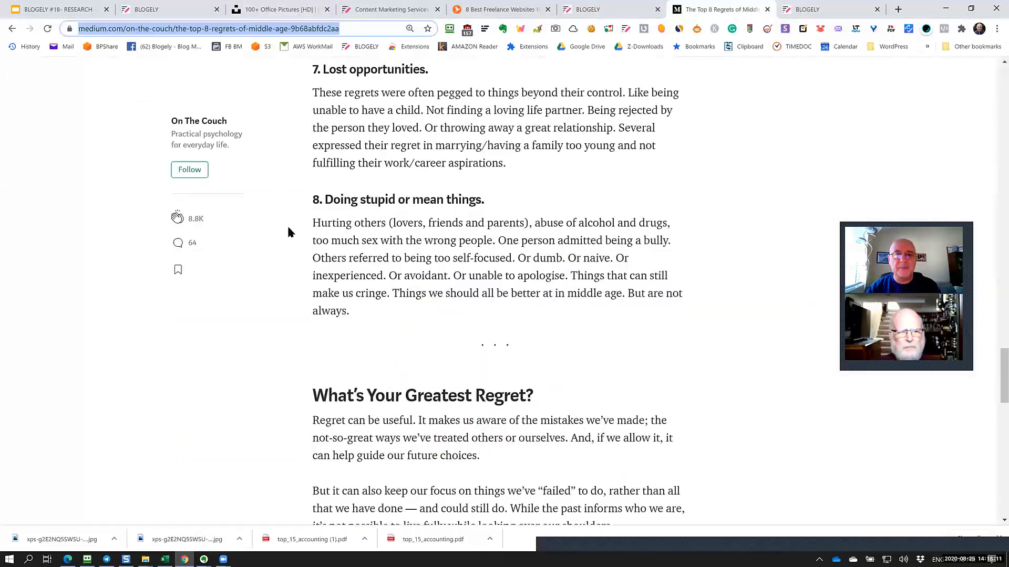
scroll(422, 281, "up", 12)
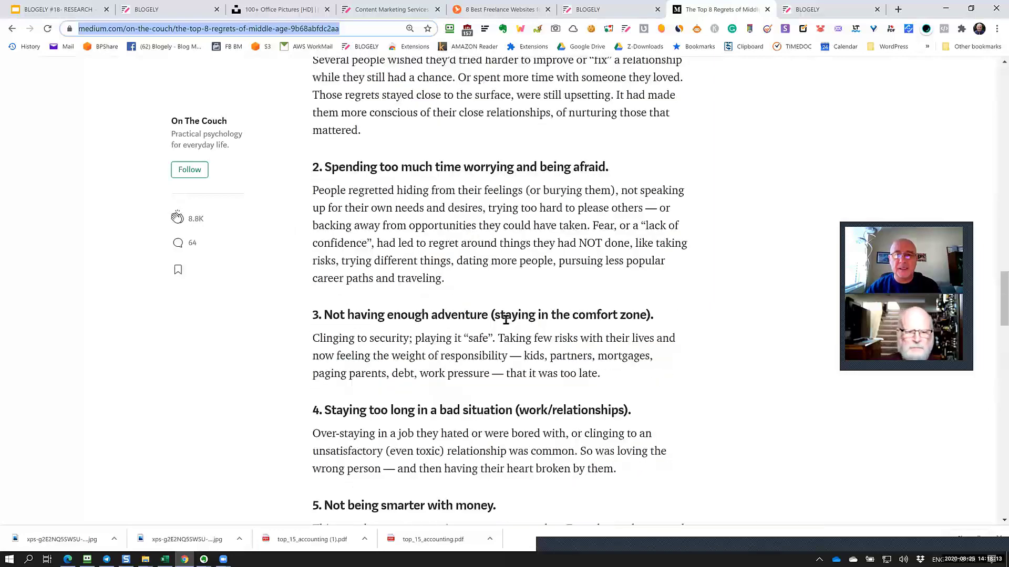
scroll(505, 318, "up", 20)
scroll(506, 316, "up", 9)
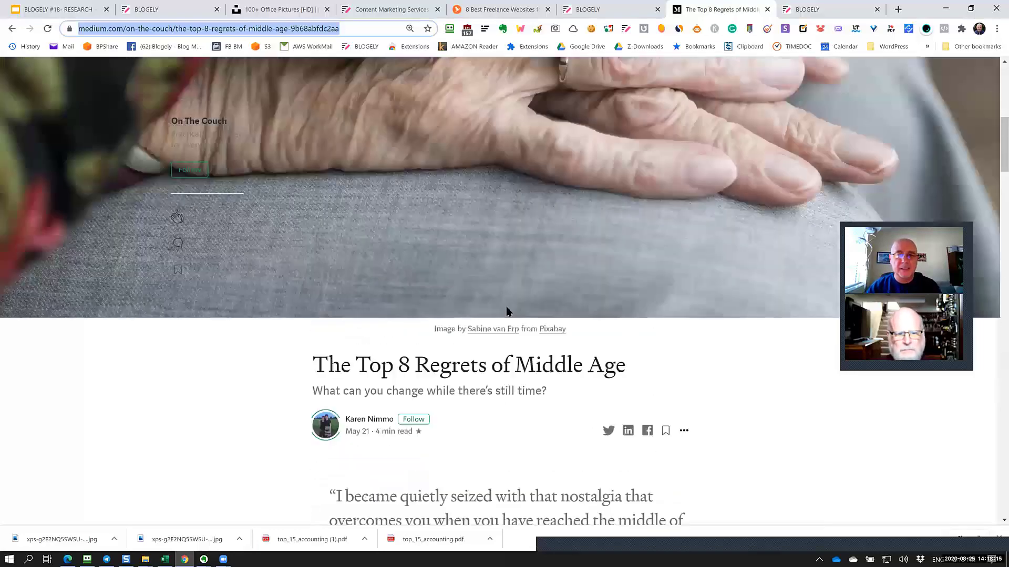
scroll(505, 323, "down", 4)
scroll(506, 326, "down", 20)
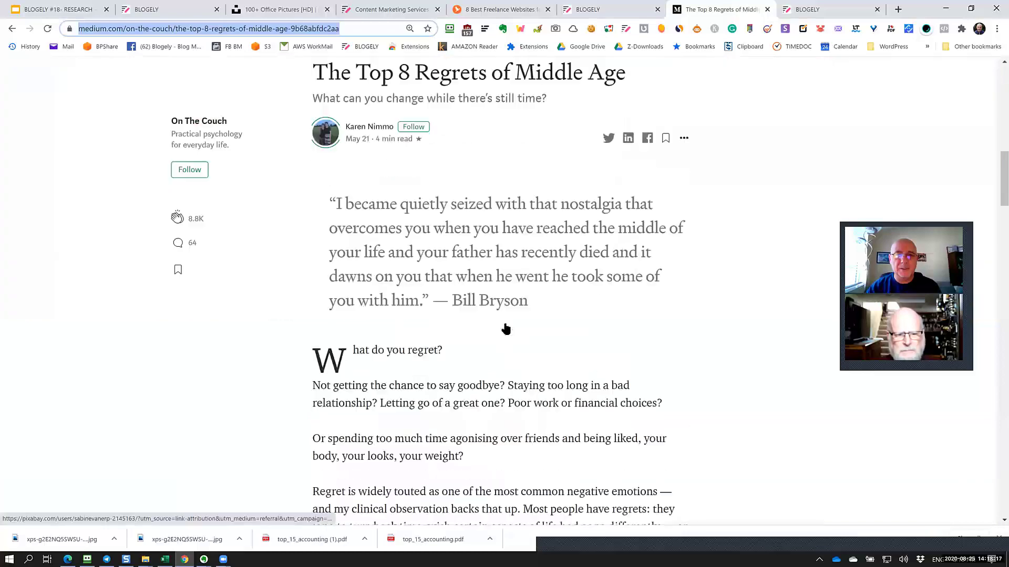
scroll(505, 329, "down", 8)
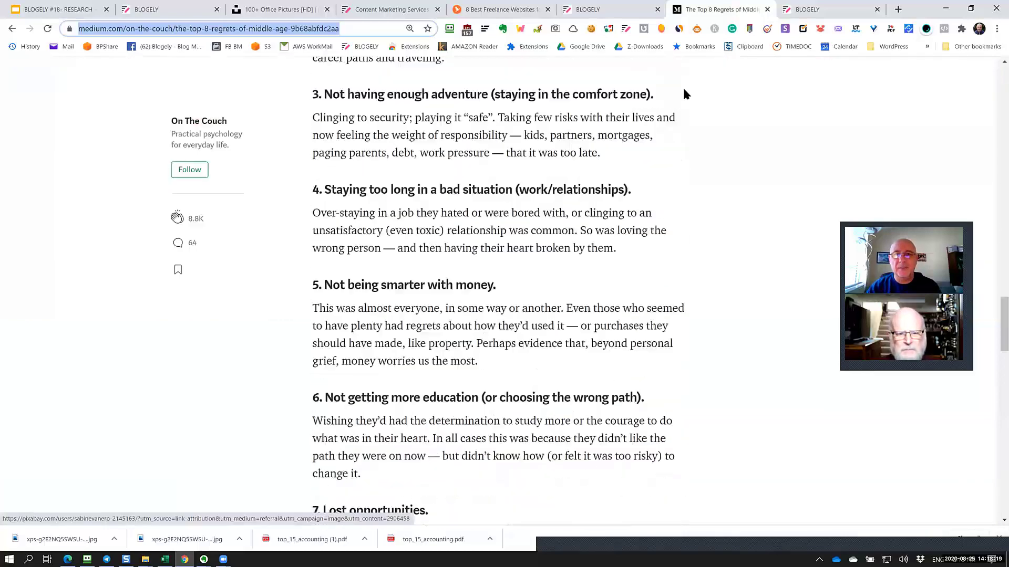
Step: In Blogely, import the Medium article as a new article from its blog URL, using the copied link
left_click(602, 11)
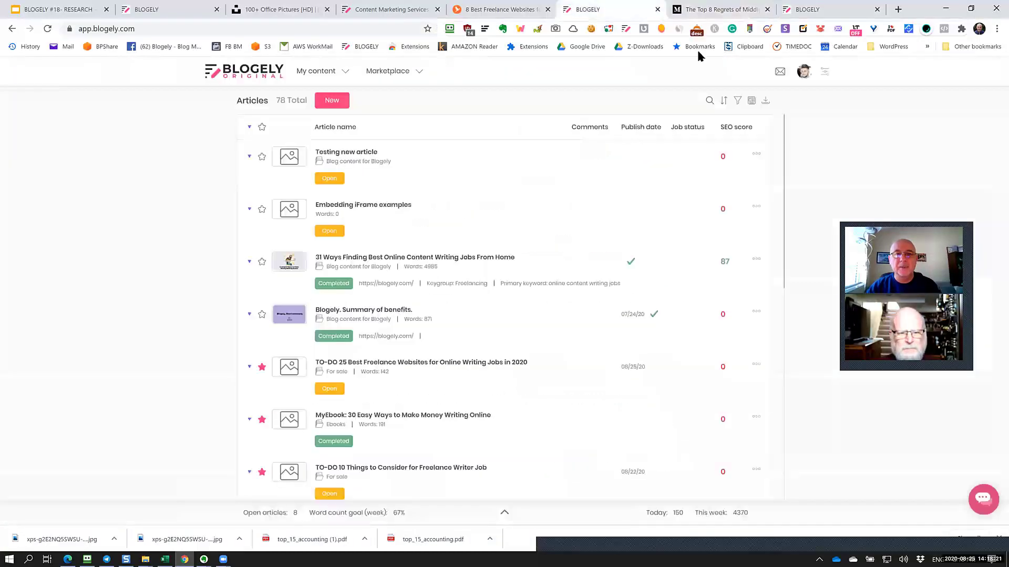
left_click(765, 102)
left_click(461, 197)
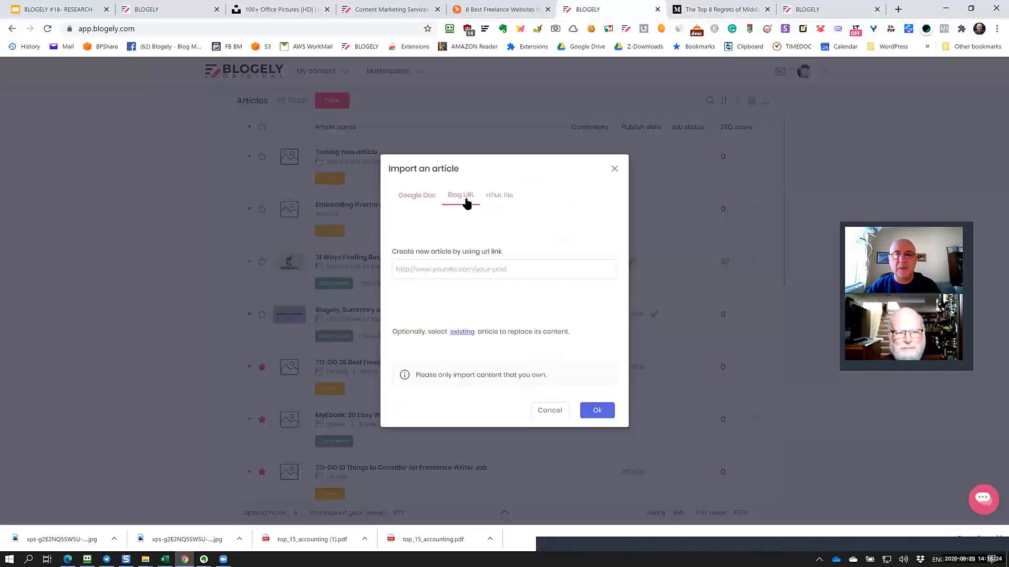
left_click(472, 271)
key("ctrl+v")
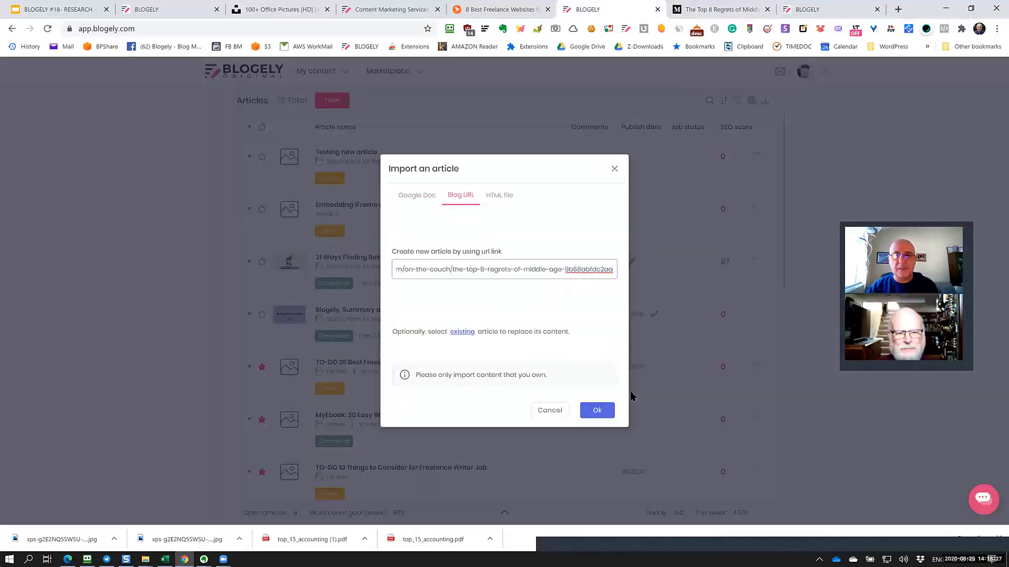
left_click(604, 412)
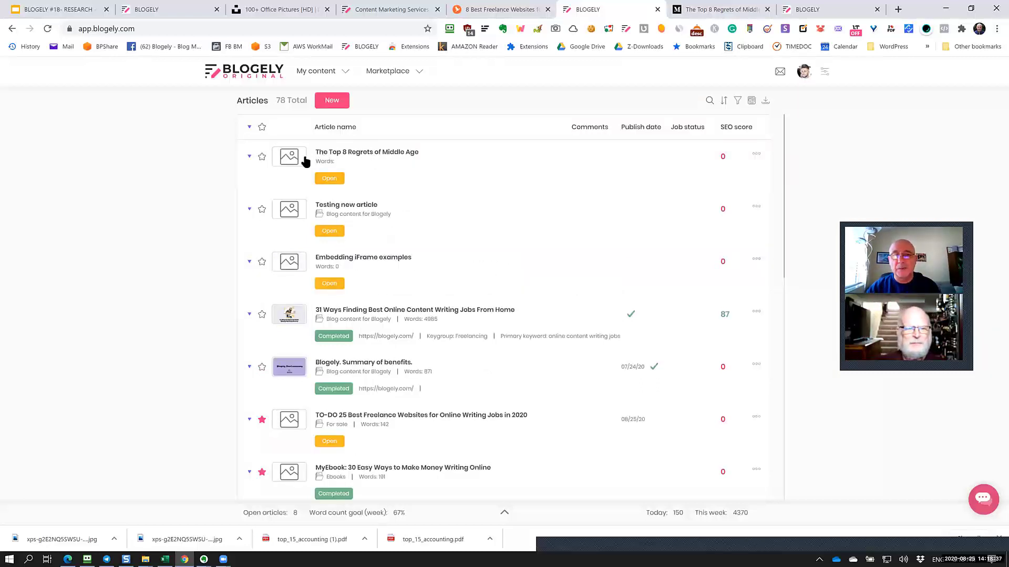
Step: Open the imported article "The Top 8 Regrets of Middle Age" and examine how its outline and content are split into blocks
left_click(374, 153)
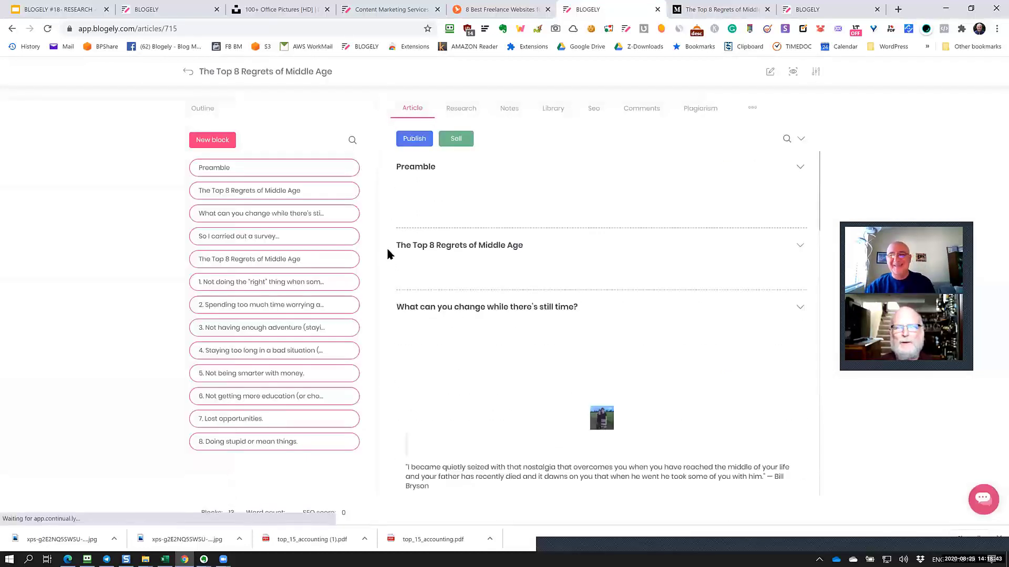
scroll(523, 367, "down", 3)
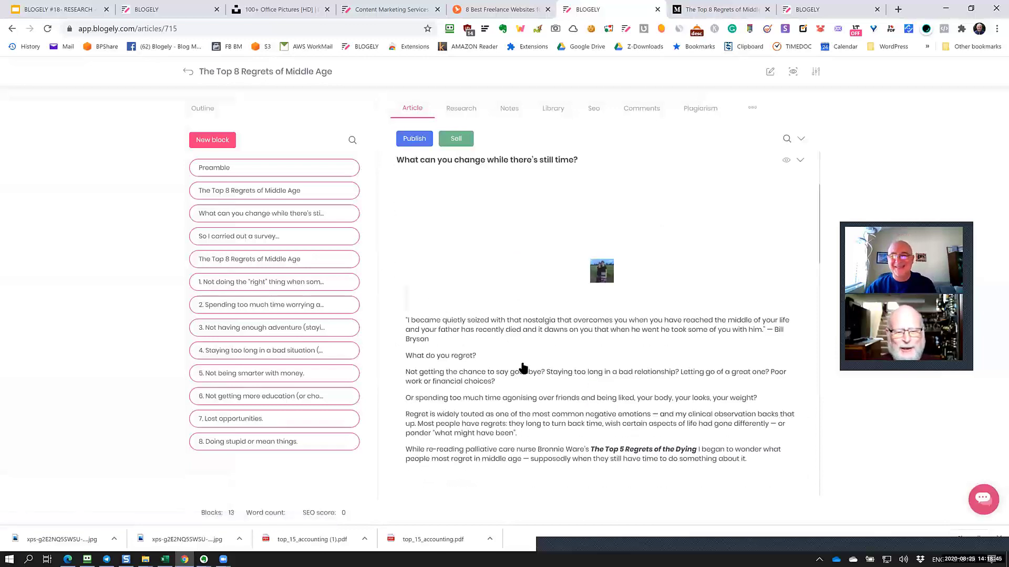
scroll(522, 368, "down", 3)
scroll(523, 368, "up", 6)
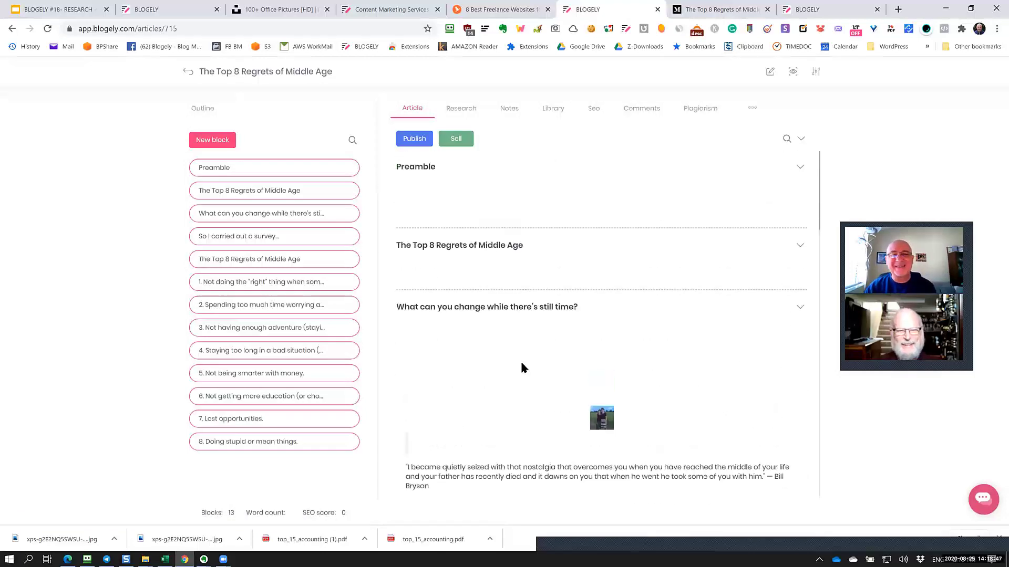
scroll(523, 368, "down", 15)
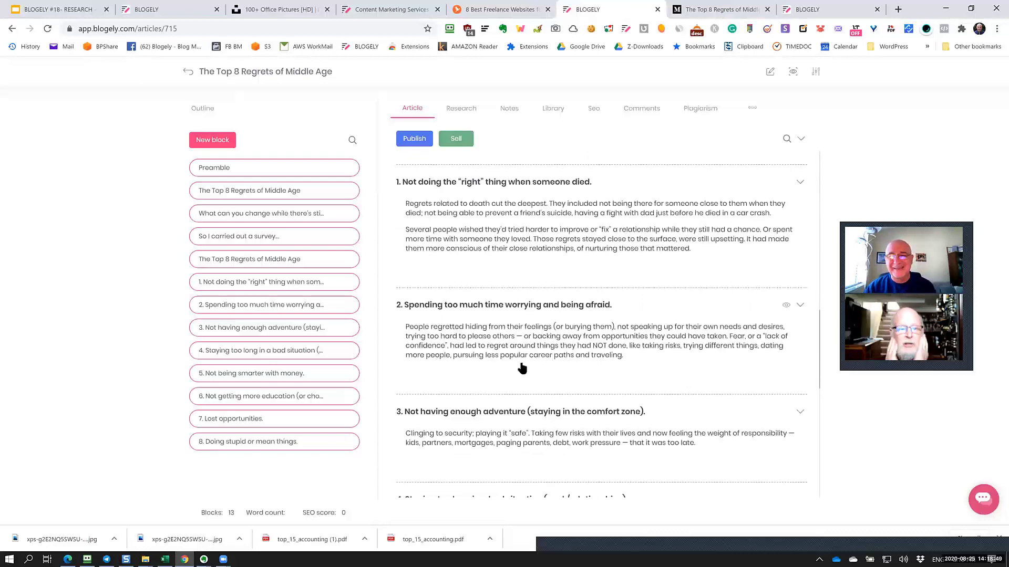
scroll(457, 356, "up", 4)
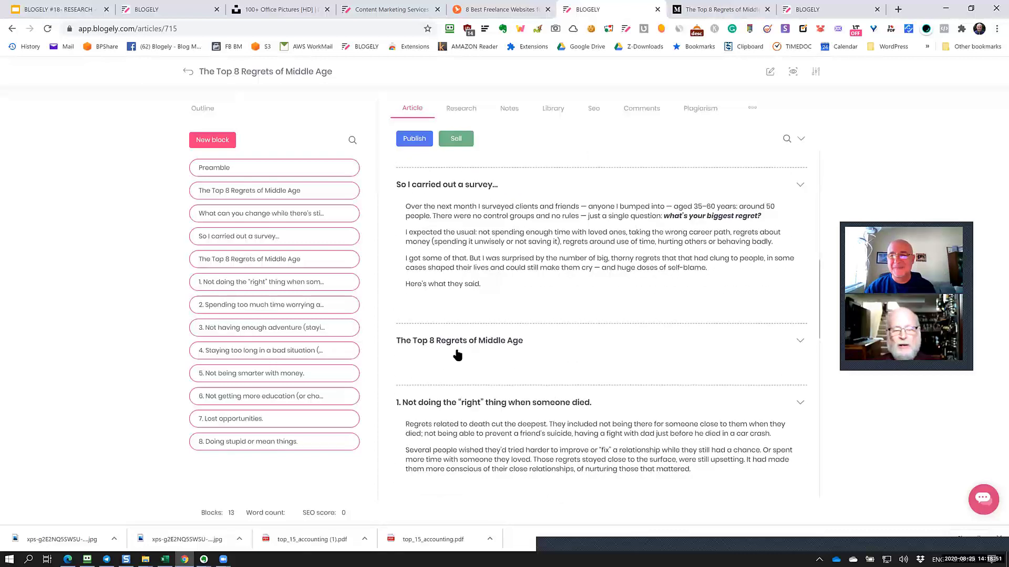
scroll(457, 356, "down", 7)
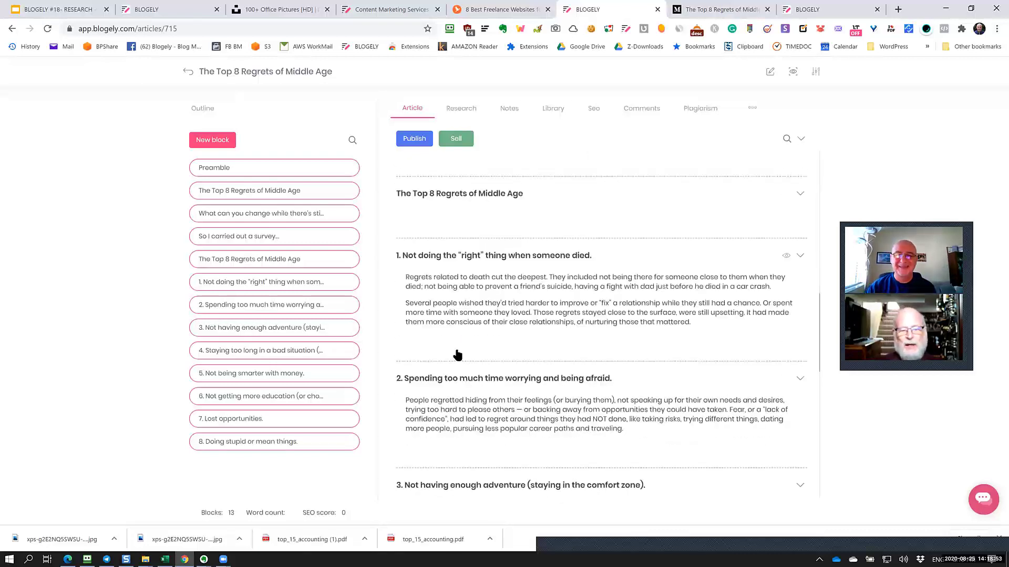
scroll(457, 356, "down", 5)
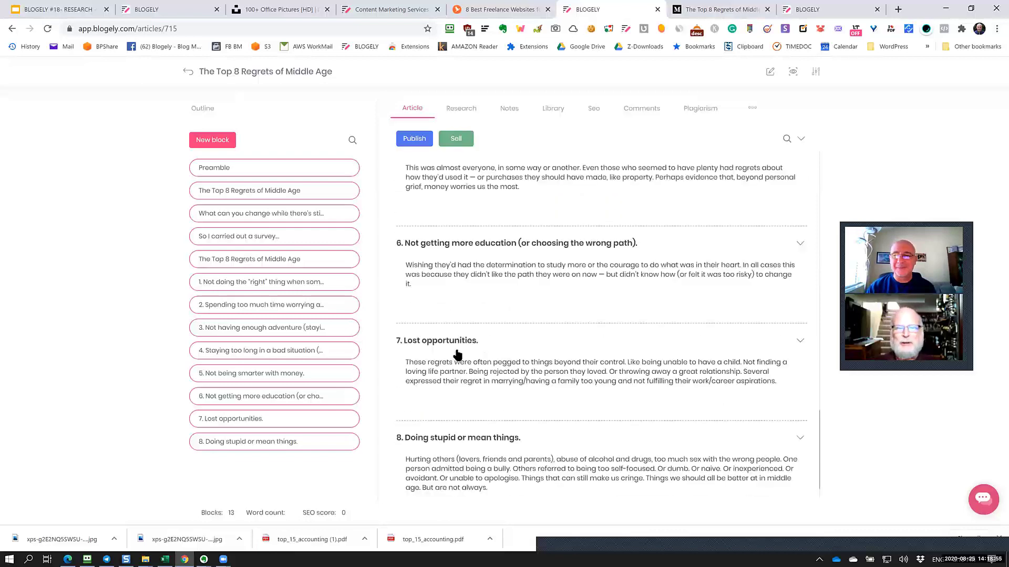
scroll(457, 356, "up", 8)
scroll(457, 355, "up", 10)
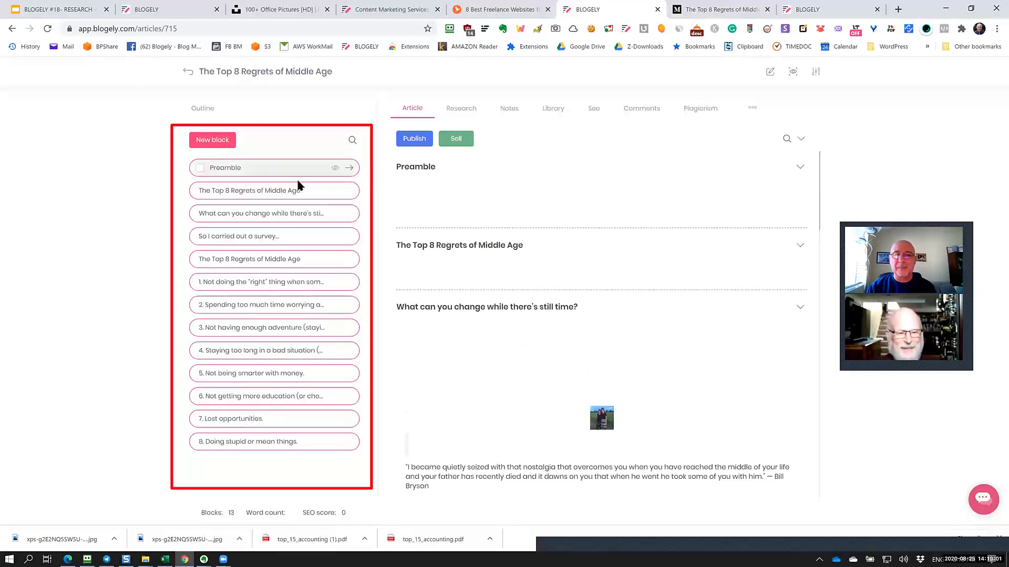
scroll(559, 384, "down", 12)
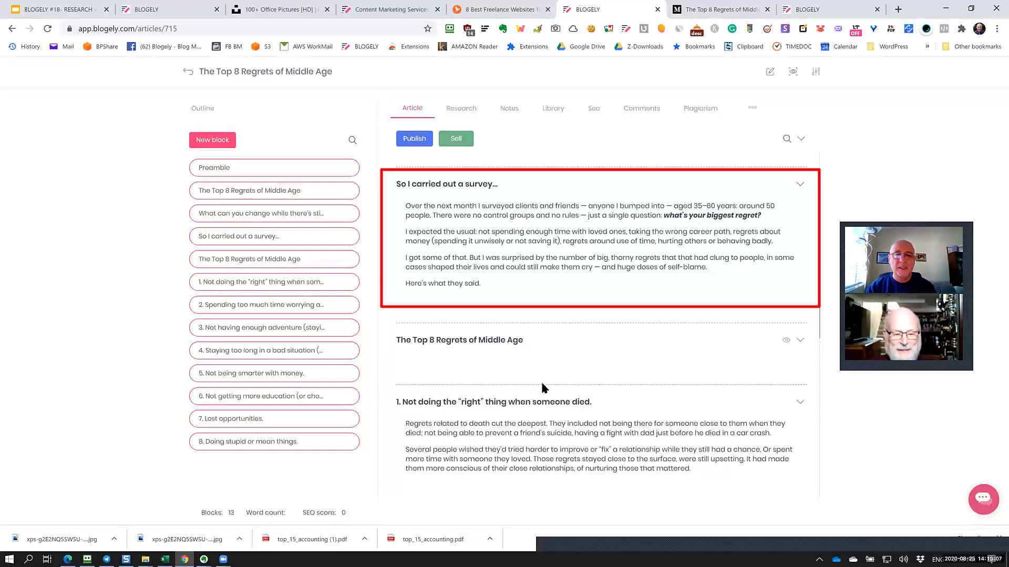
scroll(540, 379, "down", 4)
scroll(542, 389, "down", 4)
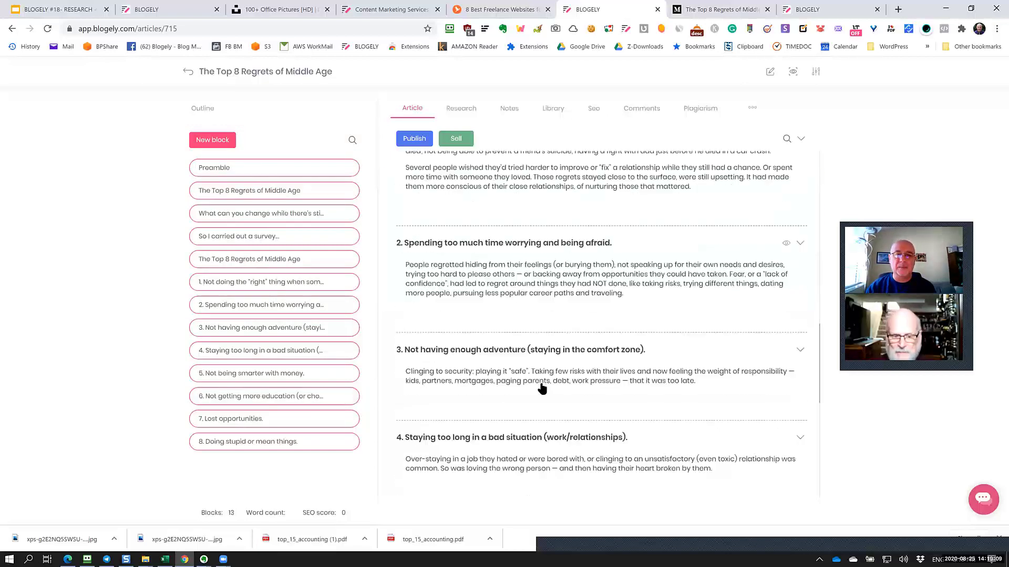
scroll(541, 383, "down", 2)
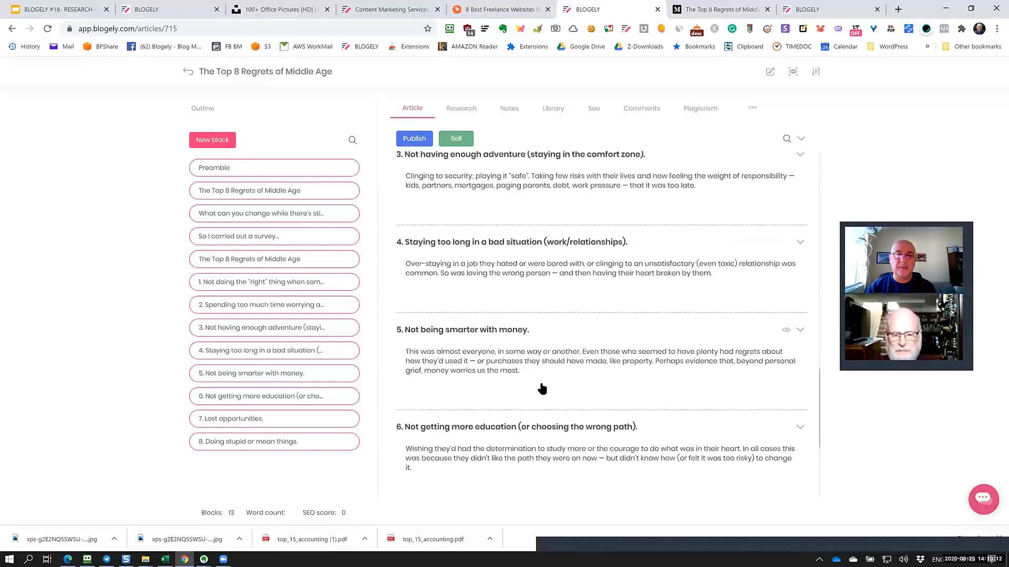
Step: View the text of the block "5. Not being smarter with money." in the block editor and return to the article
left_click(558, 331)
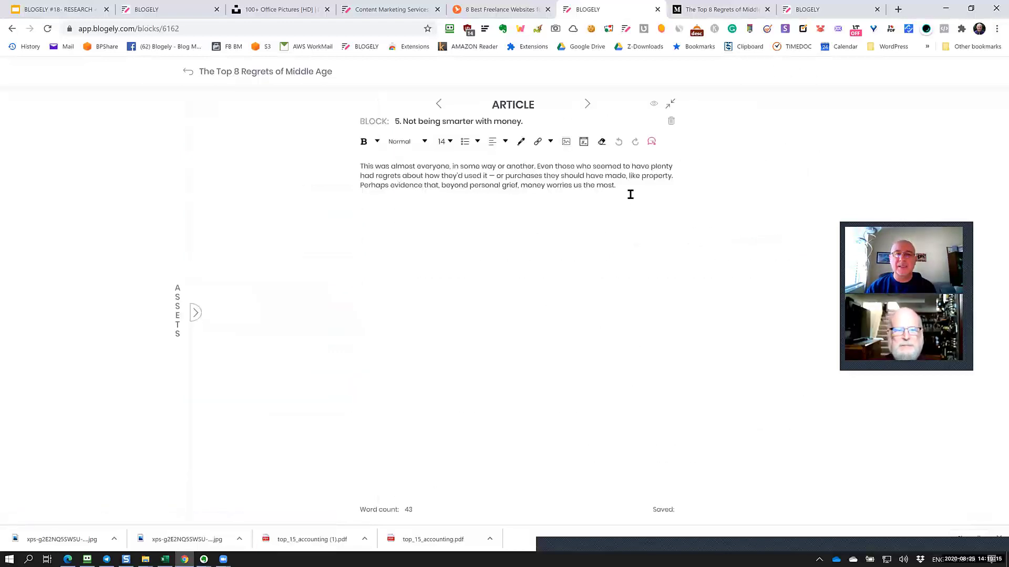
mouse_move(630, 190)
left_mouse_down()
mouse_move(428, 162)
mouse_move(359, 163)
left_mouse_up()
left_click(441, 232)
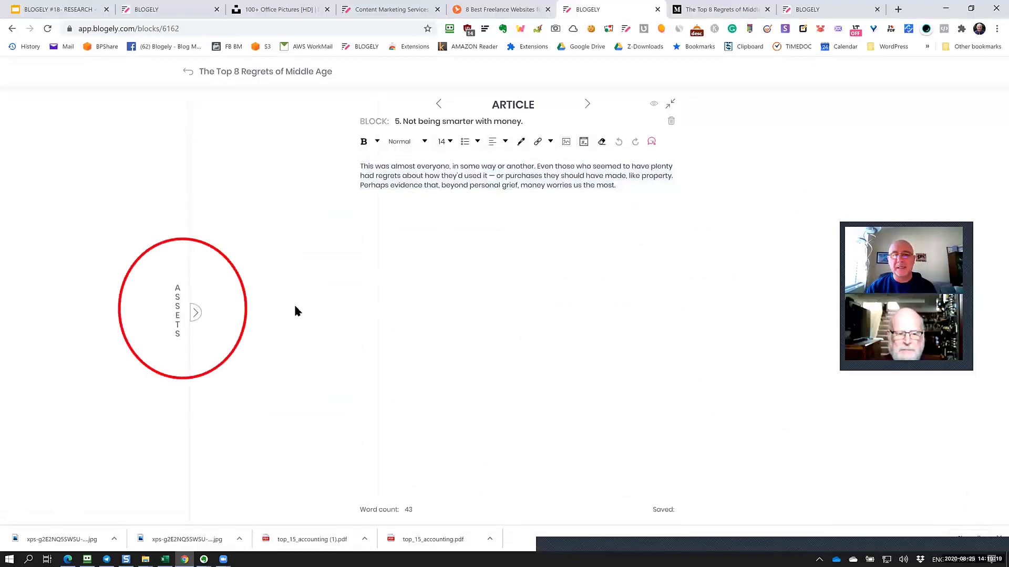
left_click(188, 73)
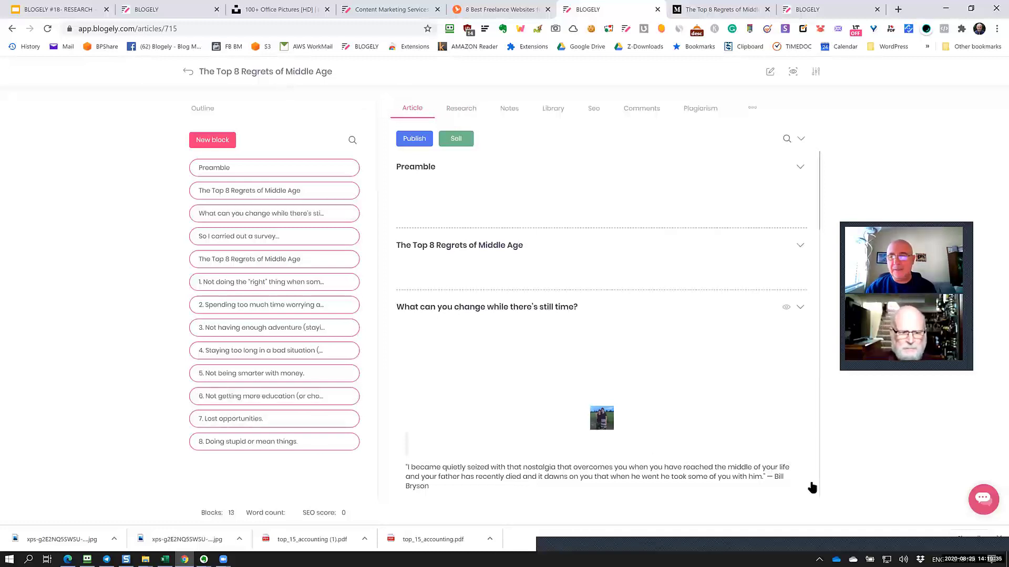
Step: Close the browser's downloads bar and open the article's Preamble block in the block editor
left_click(997, 538)
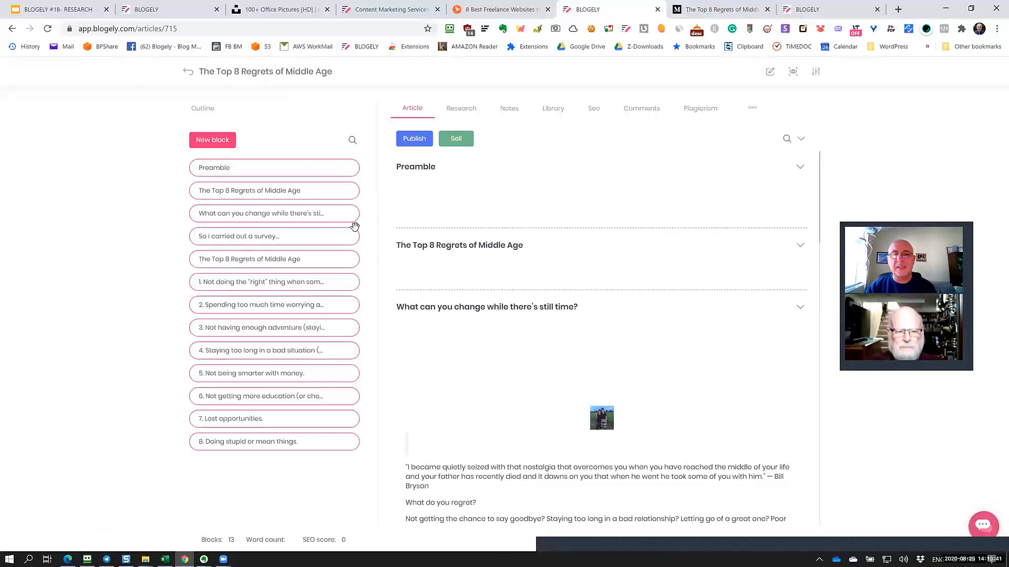
scroll(683, 404, "down", 3)
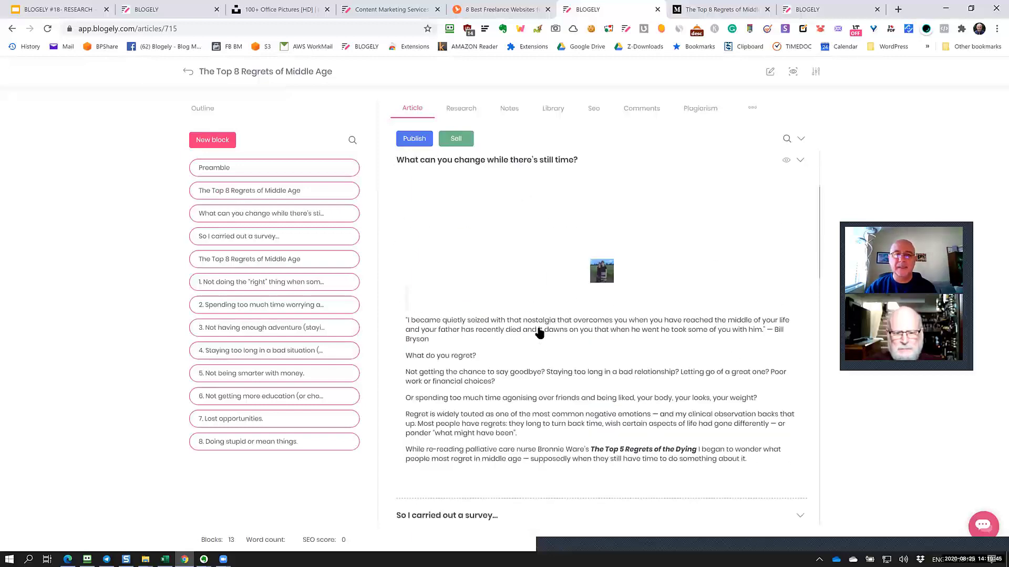
scroll(540, 334, "up", 3)
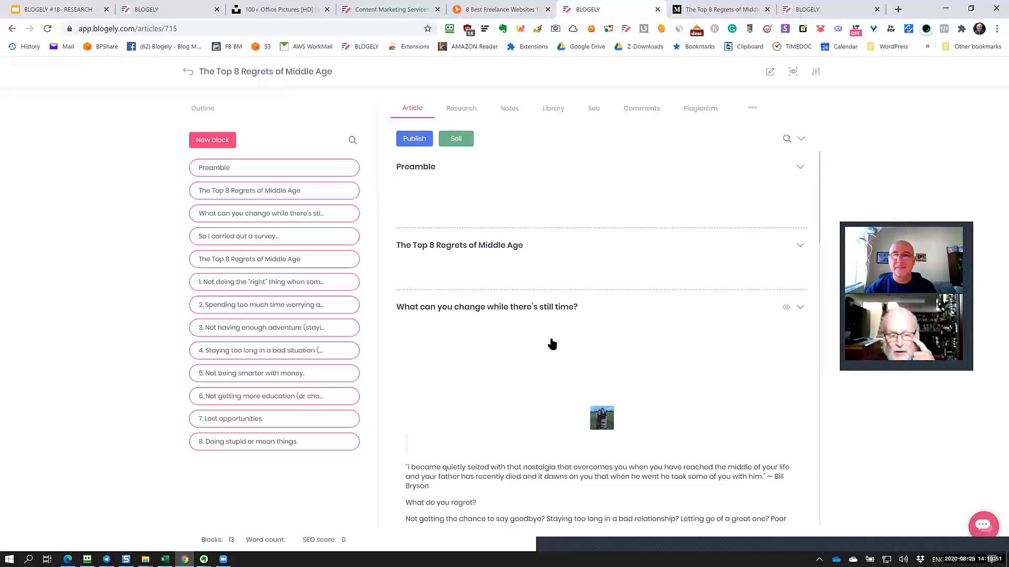
scroll(552, 344, "down", 3)
scroll(551, 344, "down", 3)
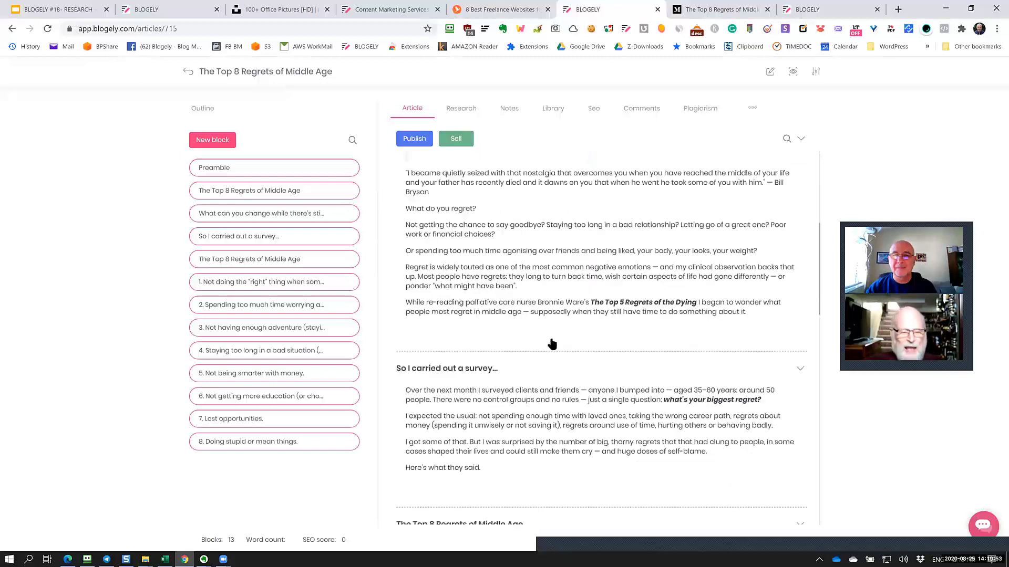
scroll(552, 344, "up", 4)
scroll(552, 344, "up", 1)
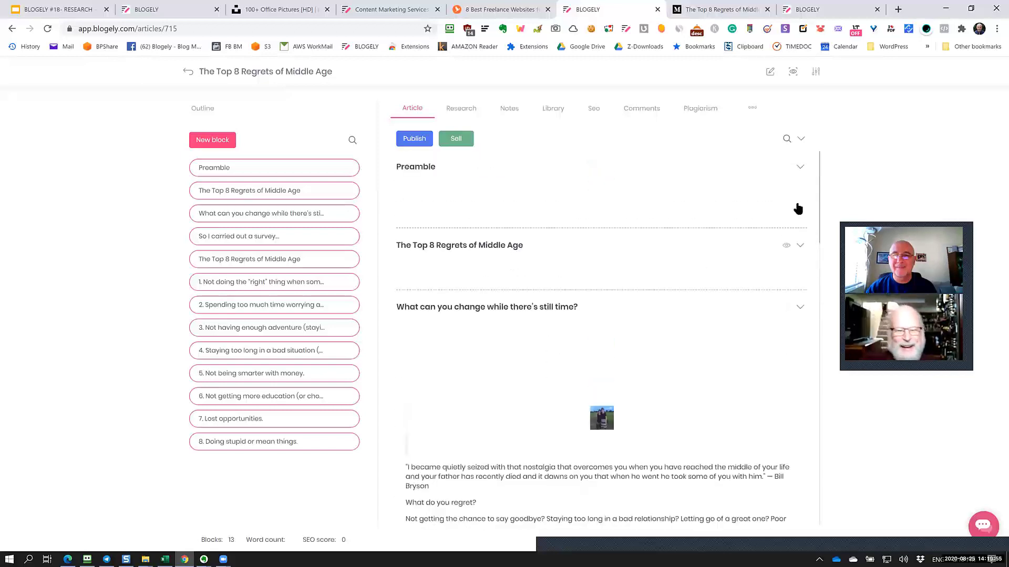
left_click(672, 182)
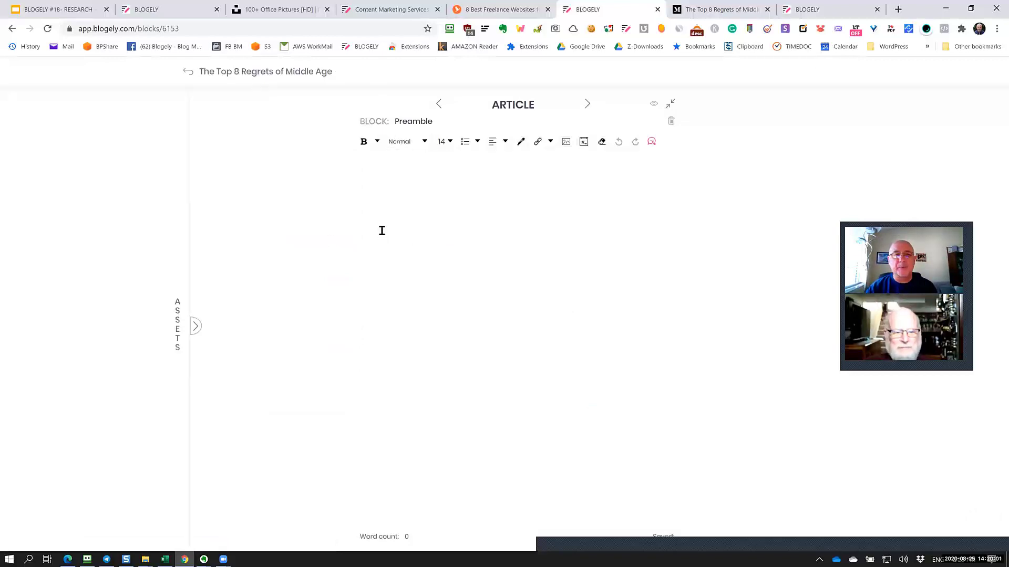
Step: Delete the empty Preamble block and the empty first block "The Top 8 Regrets of Middle Age" from the article
left_click(671, 122)
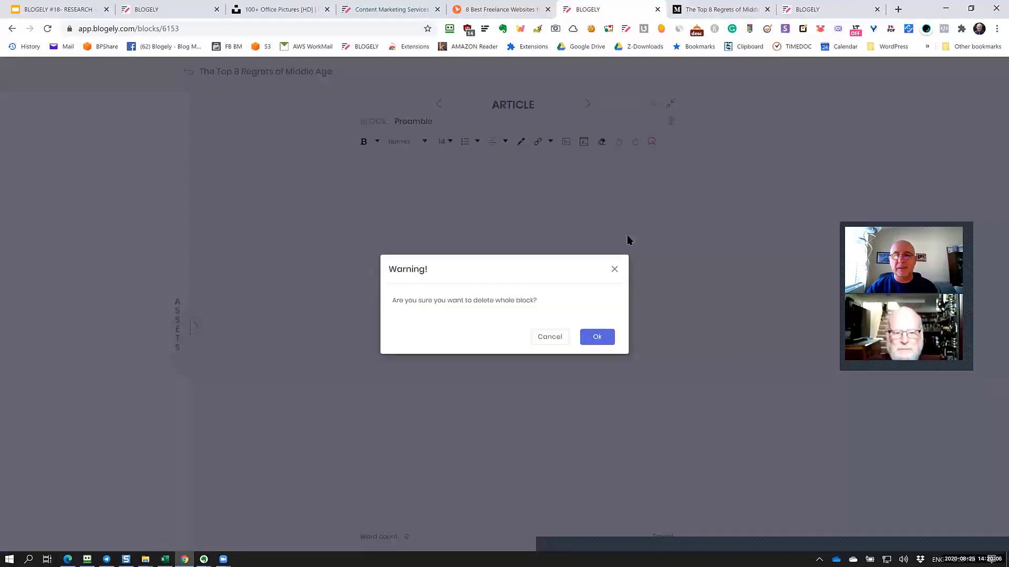
left_click(598, 337)
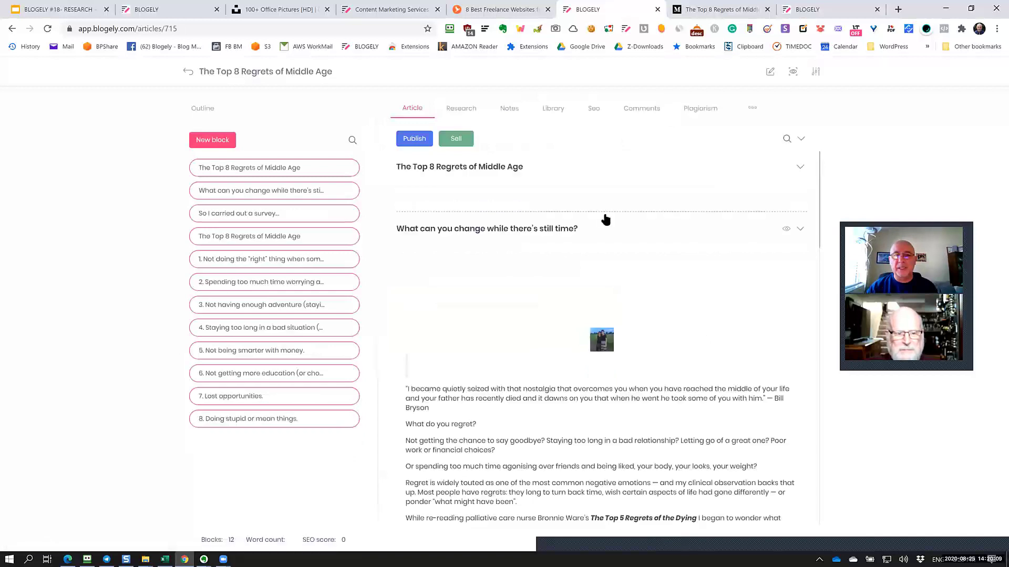
left_click(639, 180)
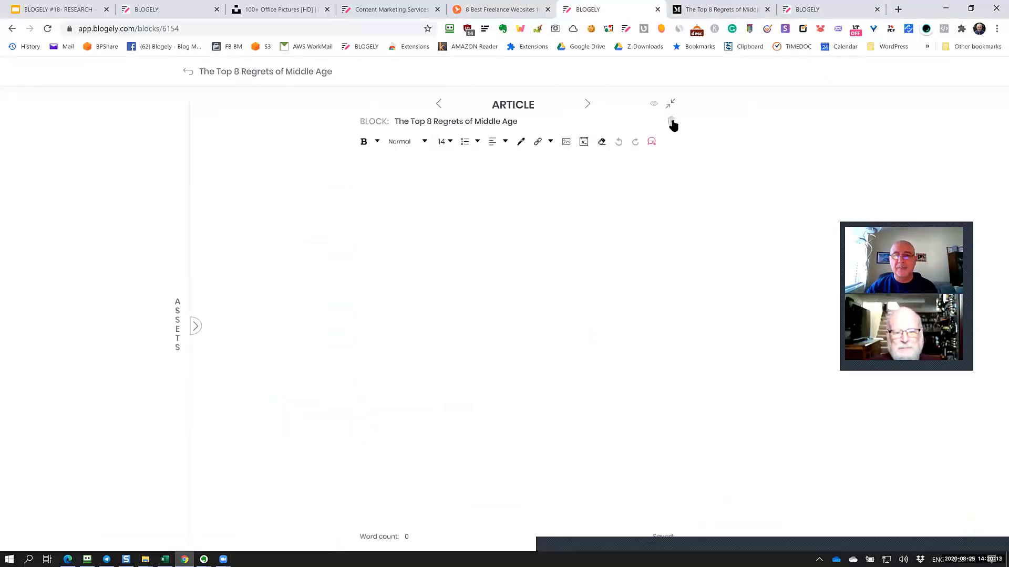
left_click(672, 123)
left_click(598, 337)
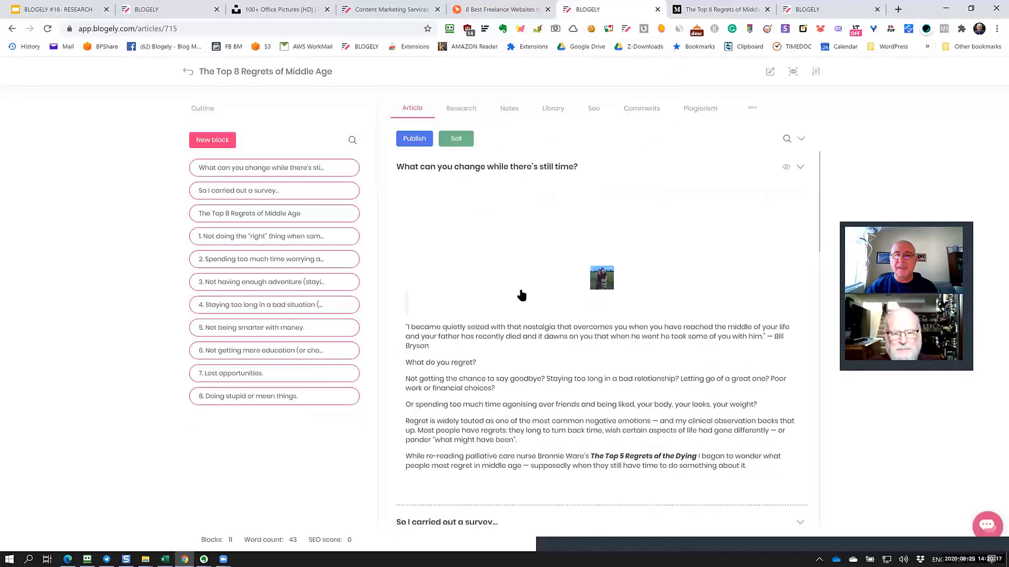
Step: Remove the image and blank lines before the opening quote in the block "What can you change while there's still time?" and return to the article
left_click(599, 292)
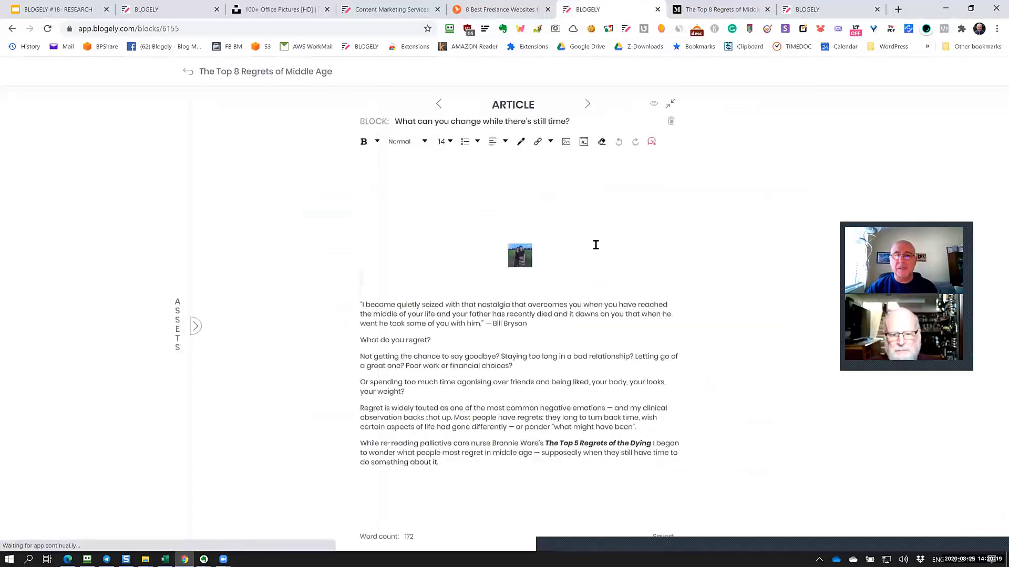
left_click(571, 201)
key("Delete")
key("Delete")
key("Delete")
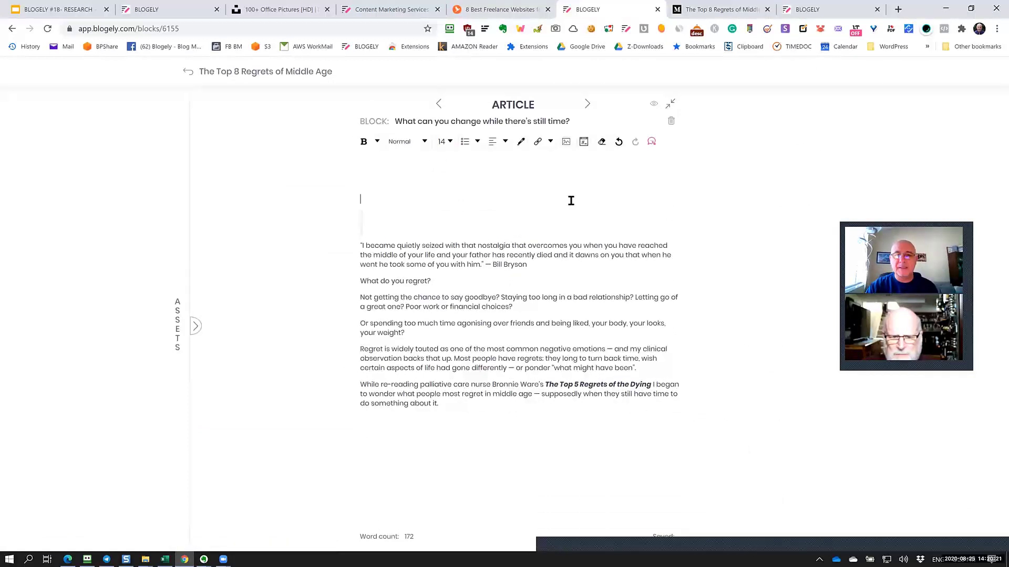
key("Delete")
key("Delete")
key("Delete")
key("Delete")
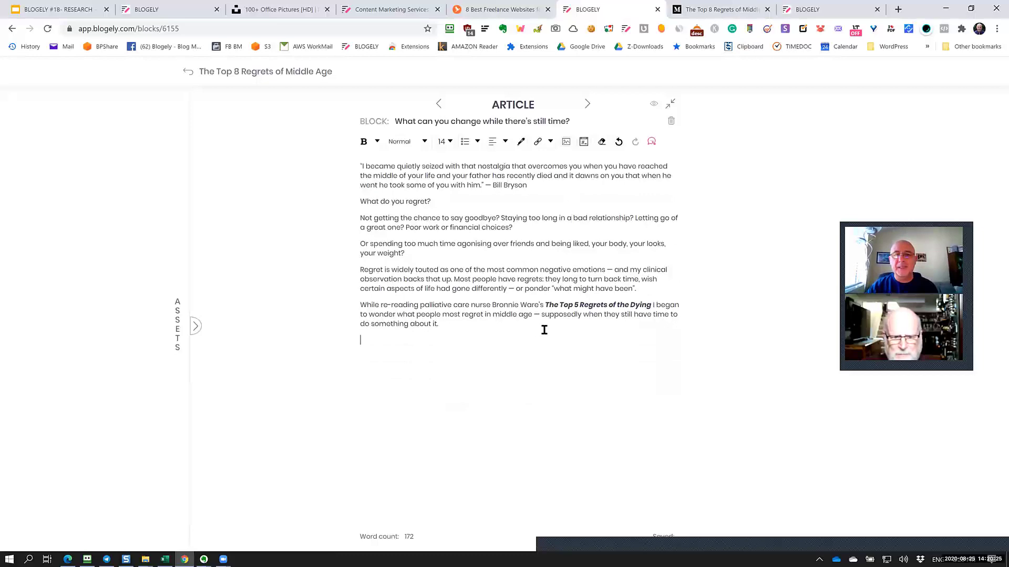
left_click(188, 71)
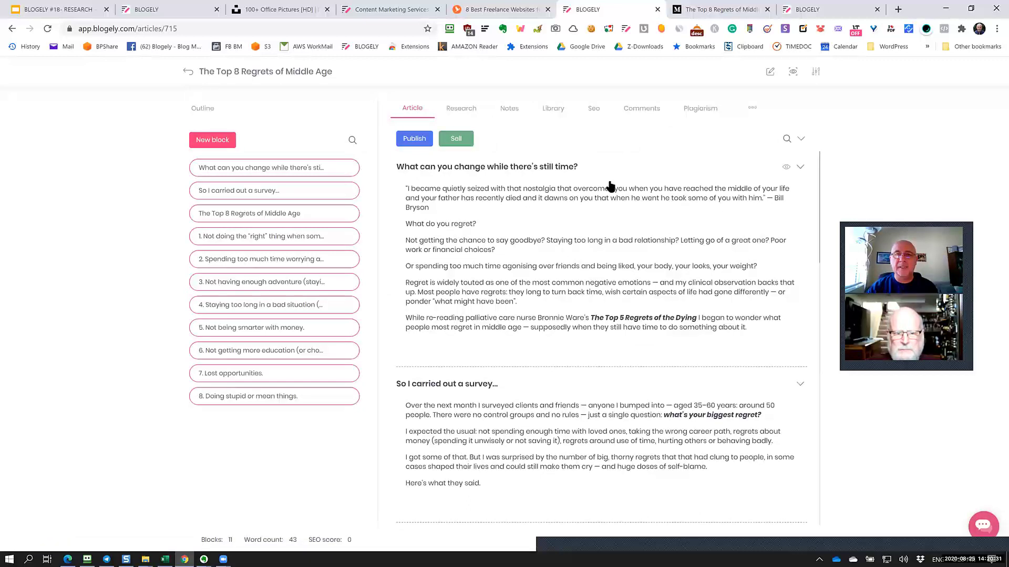
Step: Review the block "What can you change while there's still time?" in the block editor and examine the article's blocks through to its end
left_click(592, 219)
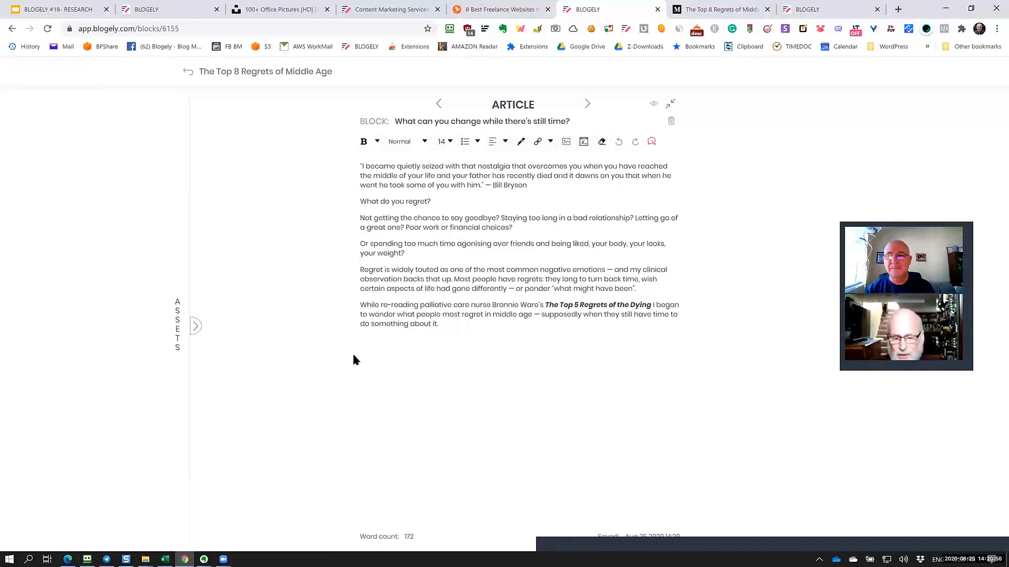
left_click(189, 79)
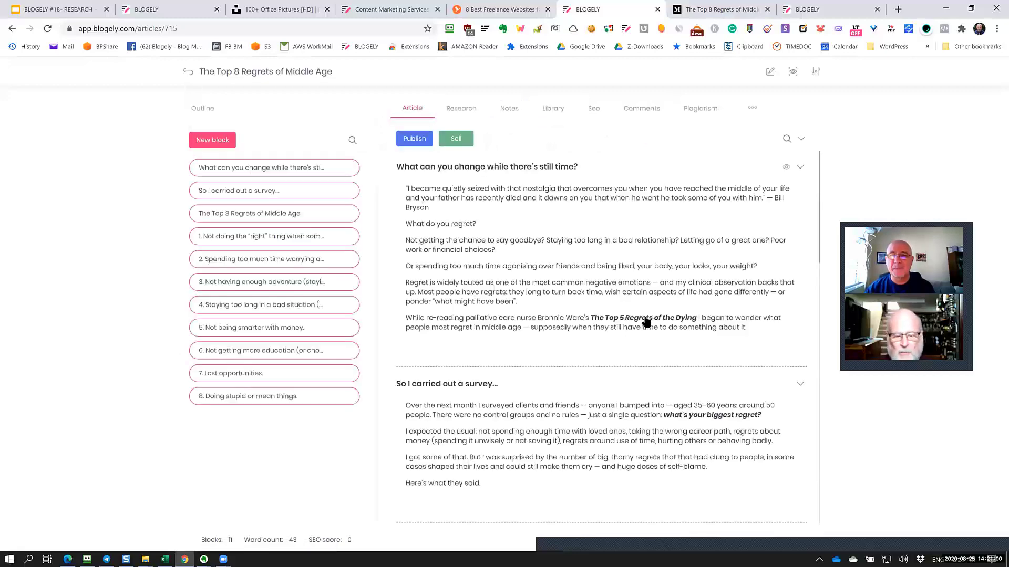
scroll(644, 317, "down", 3)
scroll(645, 321, "down", 4)
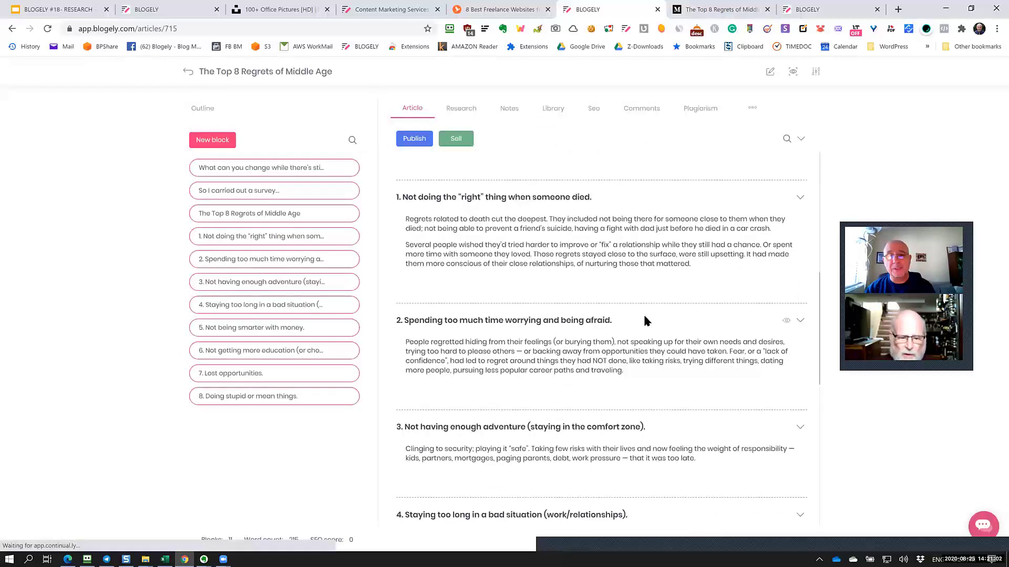
scroll(644, 321, "down", 8)
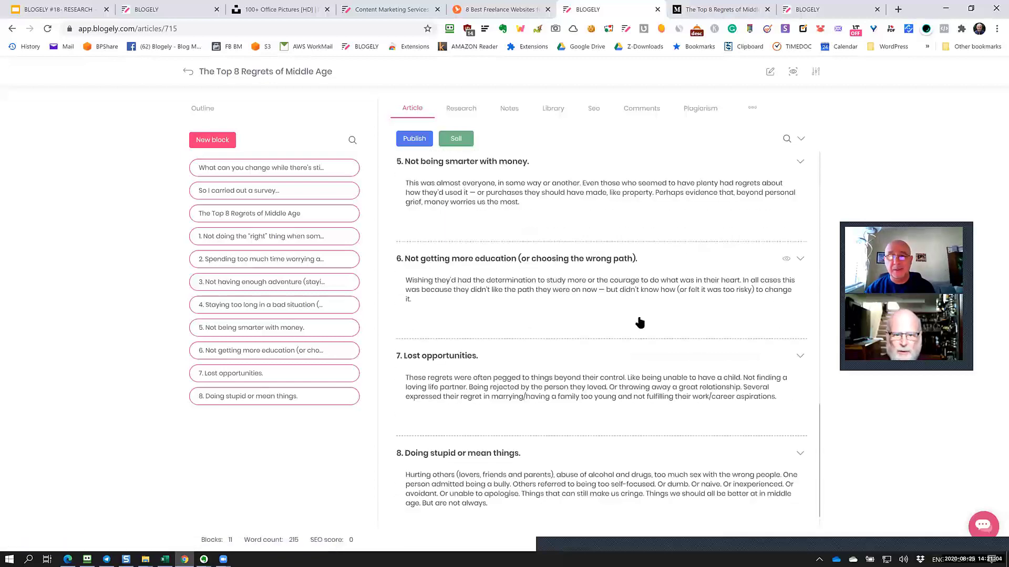
scroll(640, 321, "down", 1)
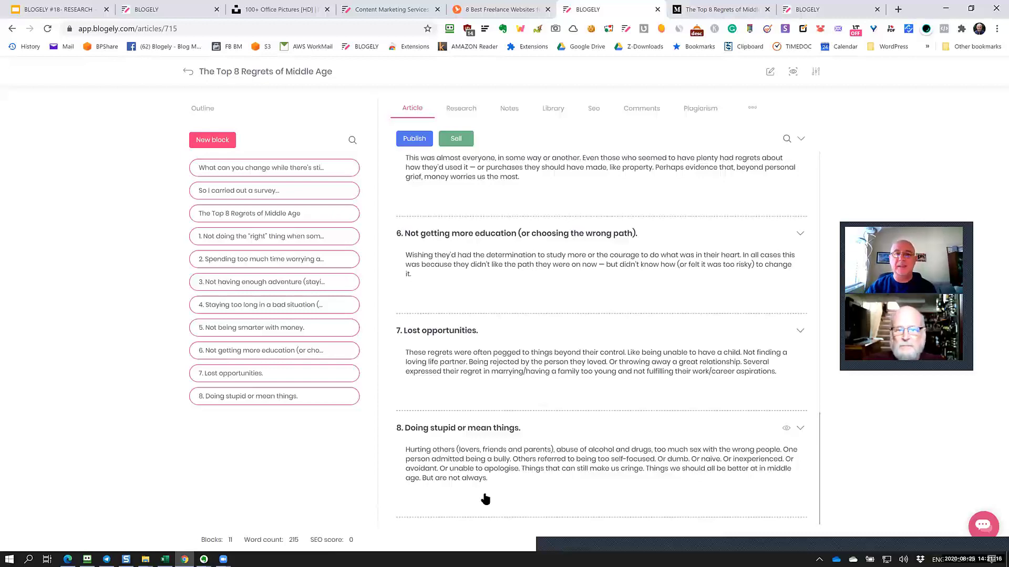
scroll(560, 377, "up", 20)
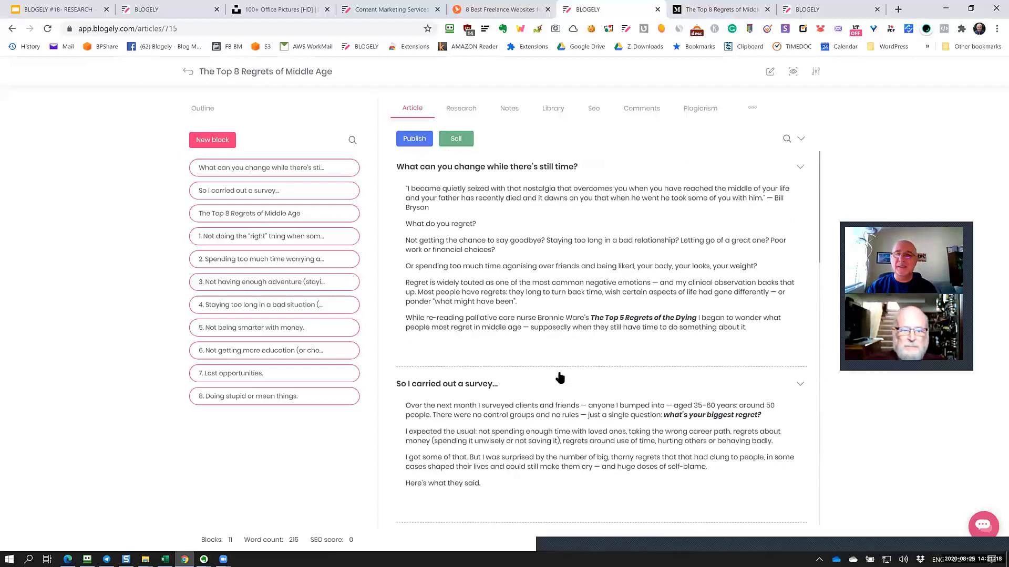
scroll(560, 377, "down", 1)
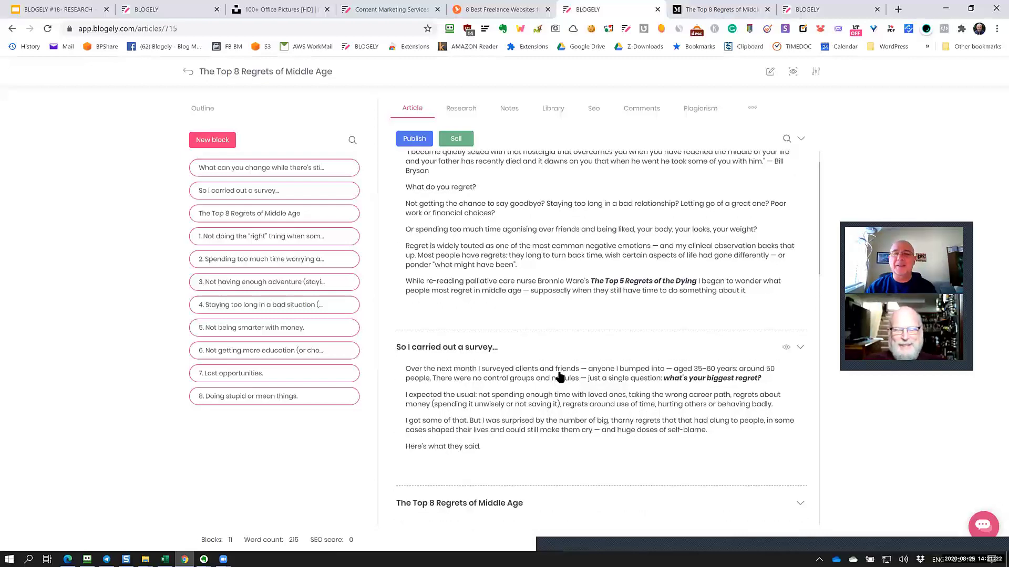
scroll(560, 377, "up", 1)
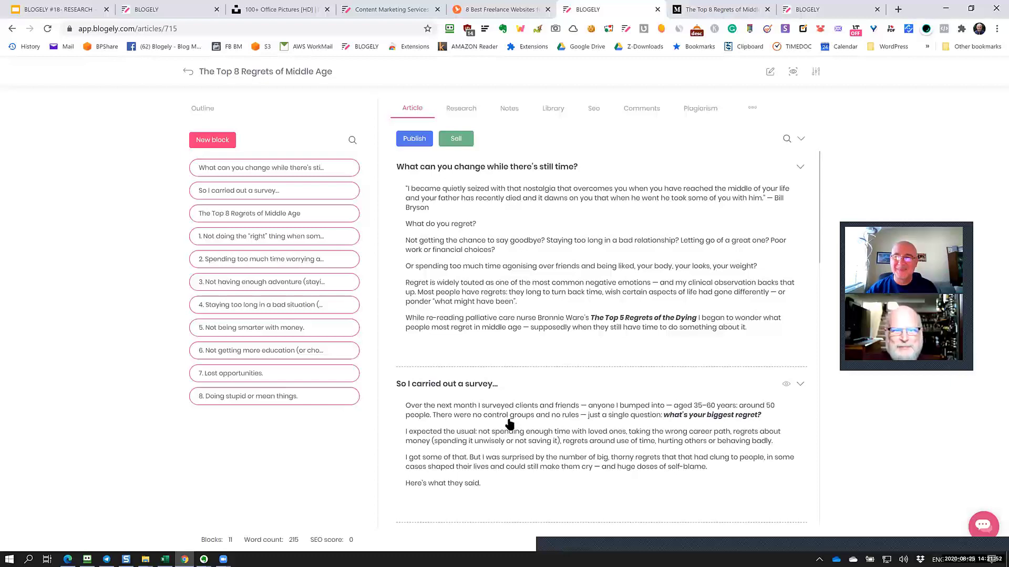
left_click(555, 342)
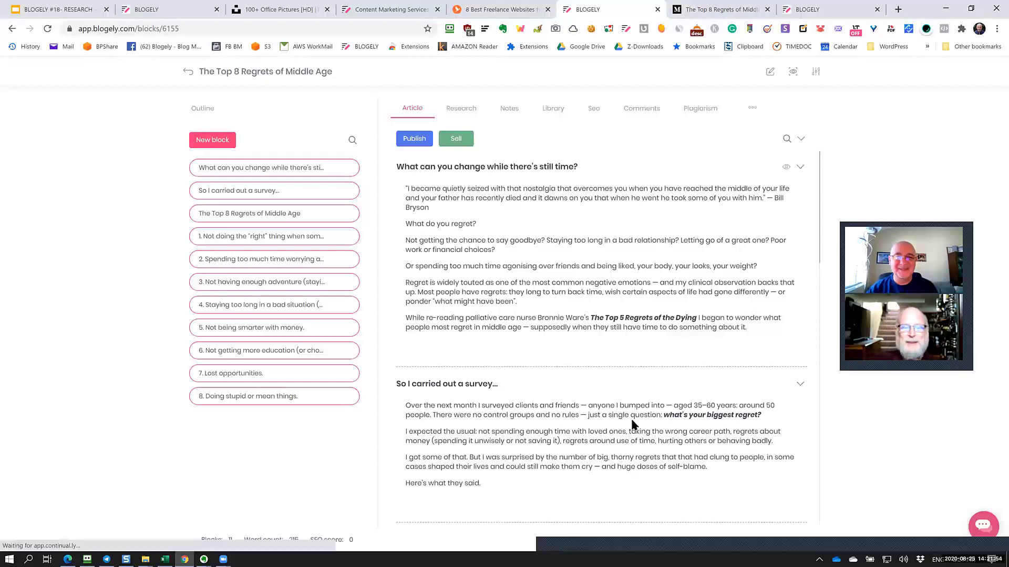
left_click(187, 72)
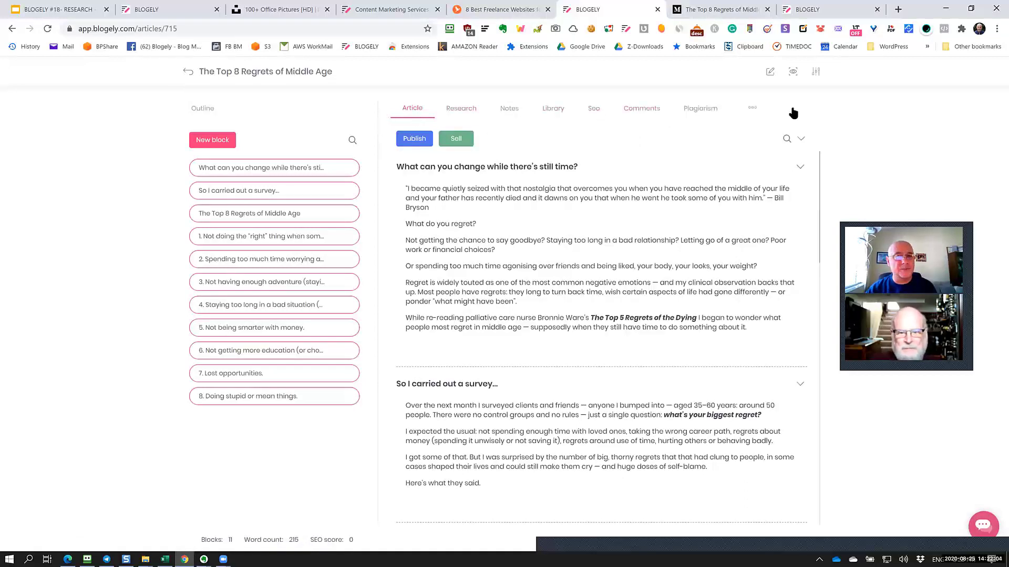
Step: View the article's Research, Notes and Library sections
left_click(475, 108)
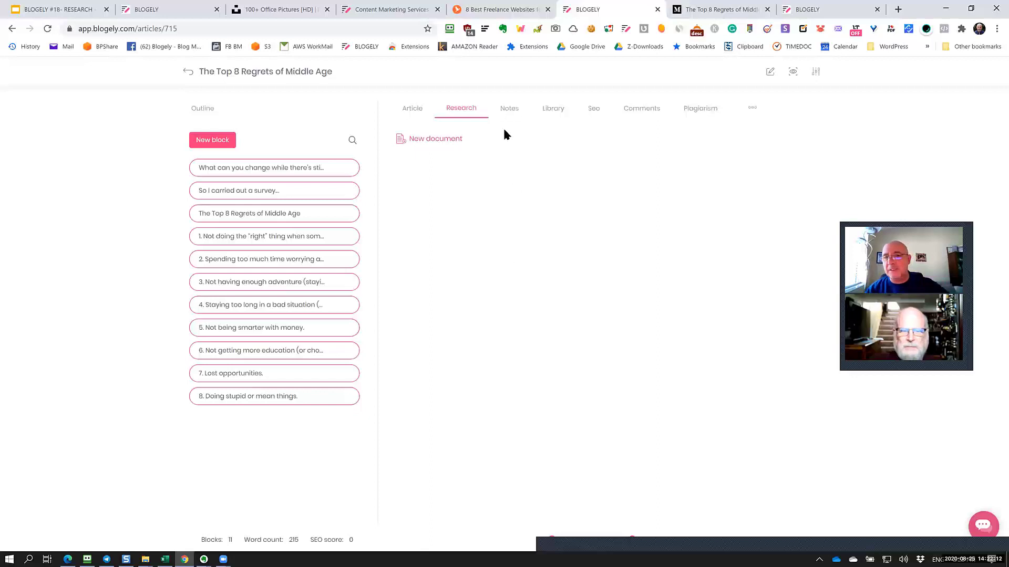
left_click(509, 109)
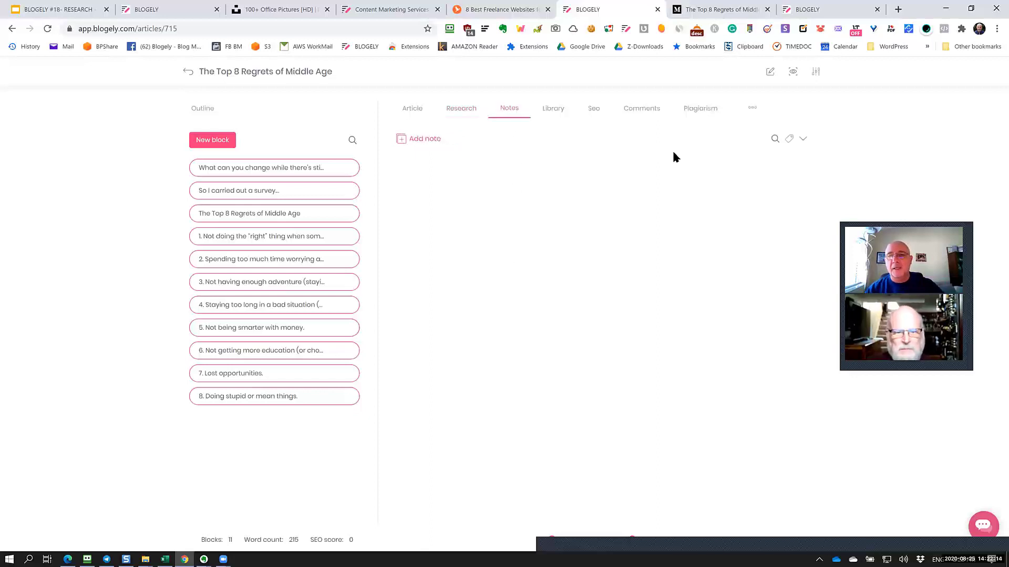
left_click(553, 108)
left_click(514, 112)
left_click(554, 109)
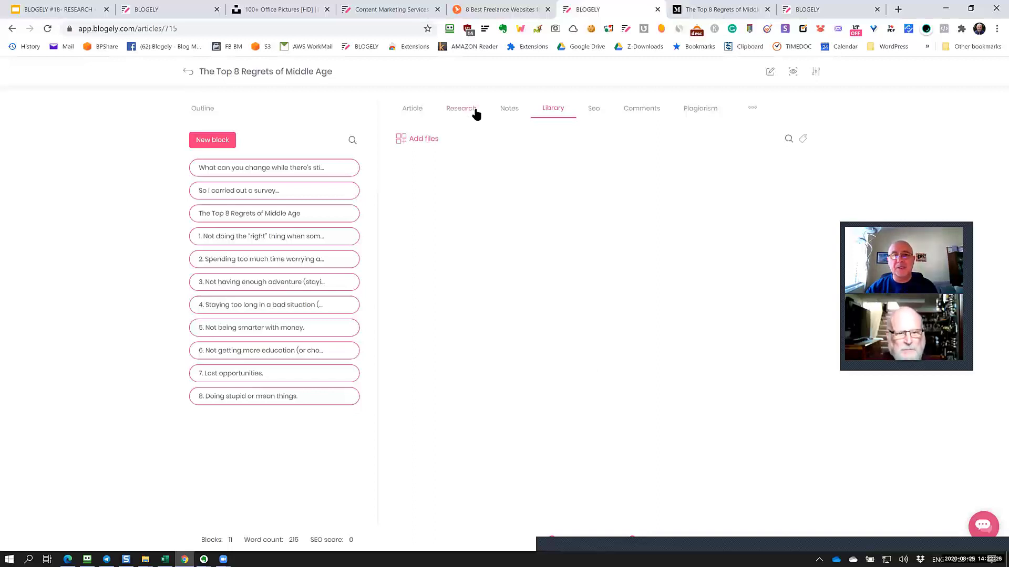
left_click(513, 113)
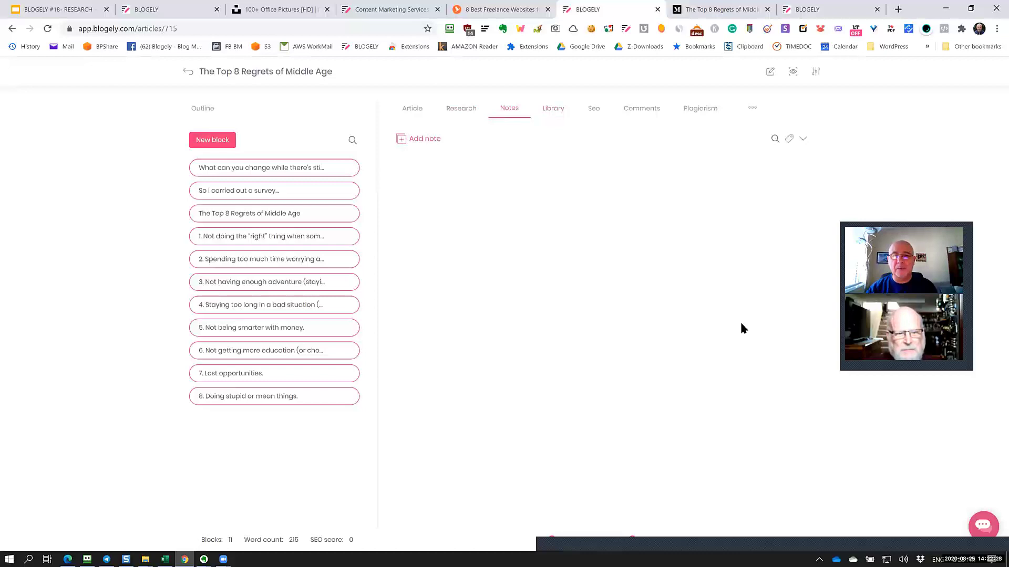
left_click(552, 111)
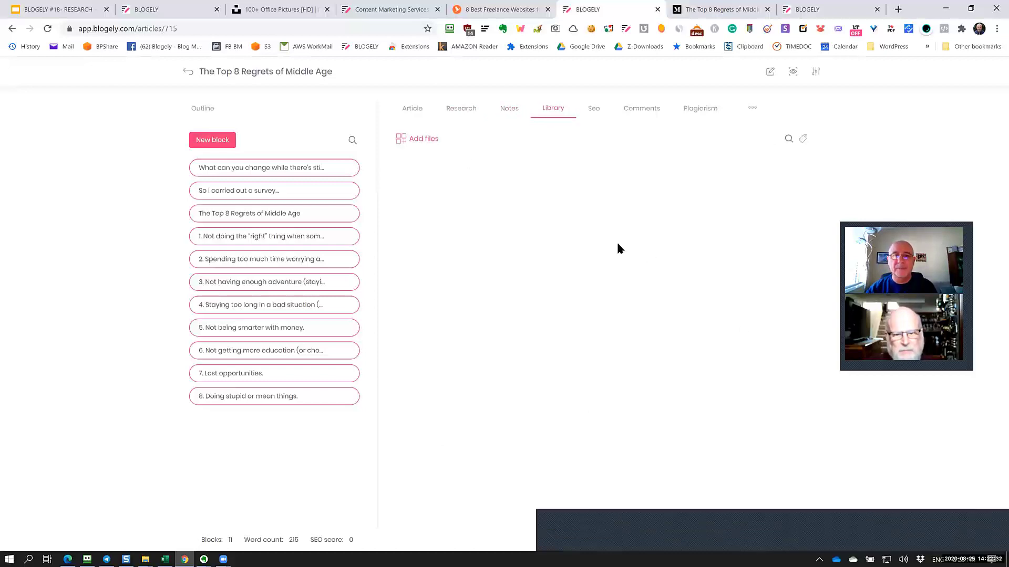
Step: Return to the article text, open block 6 in the block editor and move to the block "5. Not being smarter with money."
left_click(411, 112)
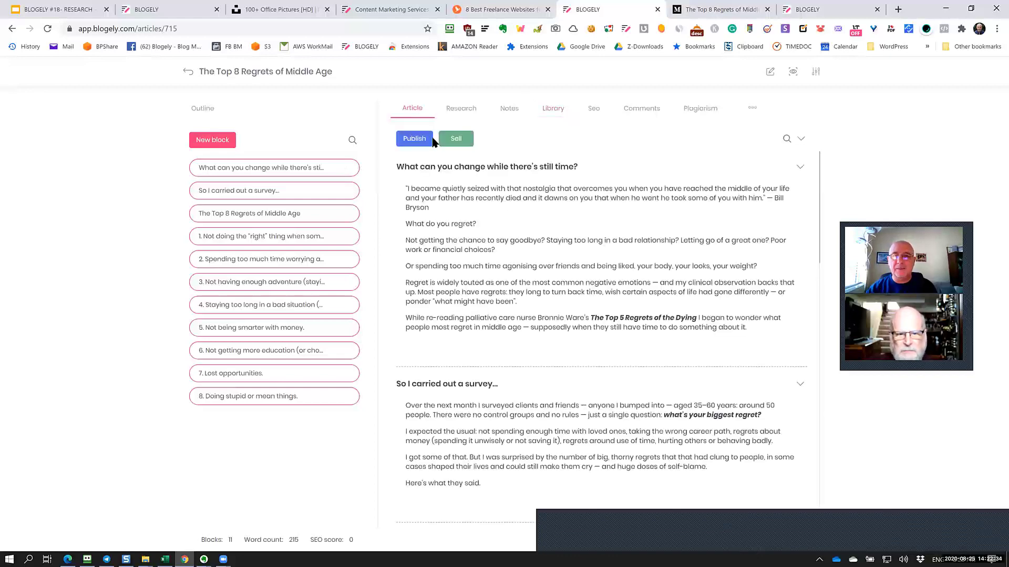
scroll(495, 336, "down", 5)
scroll(494, 351, "down", 4)
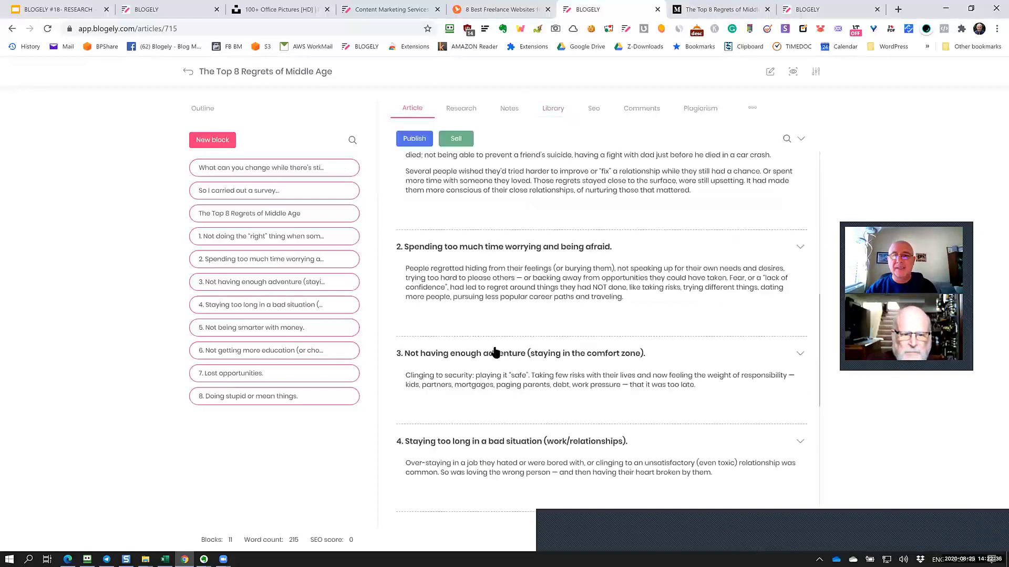
scroll(494, 353, "down", 8)
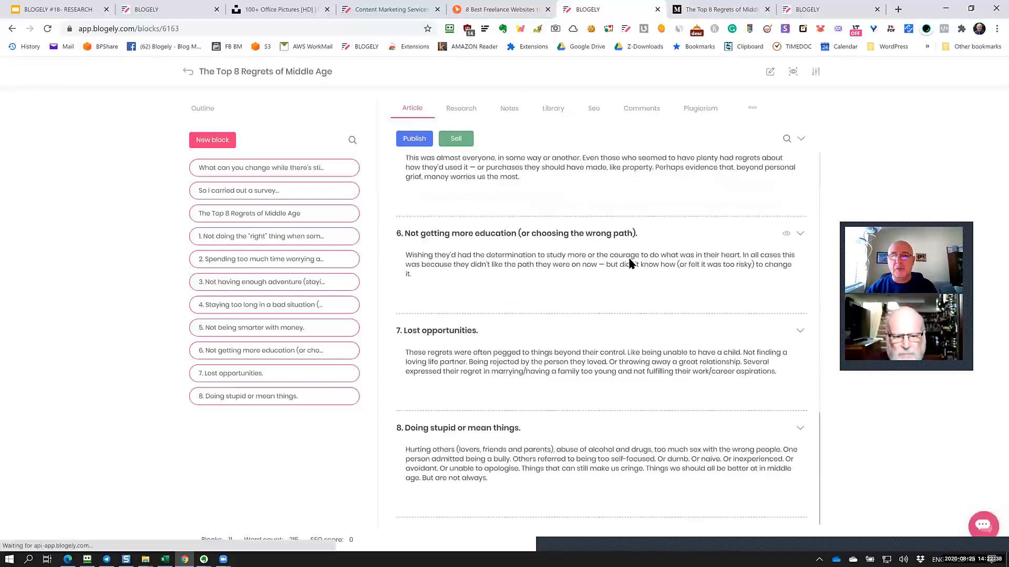
left_click(582, 226)
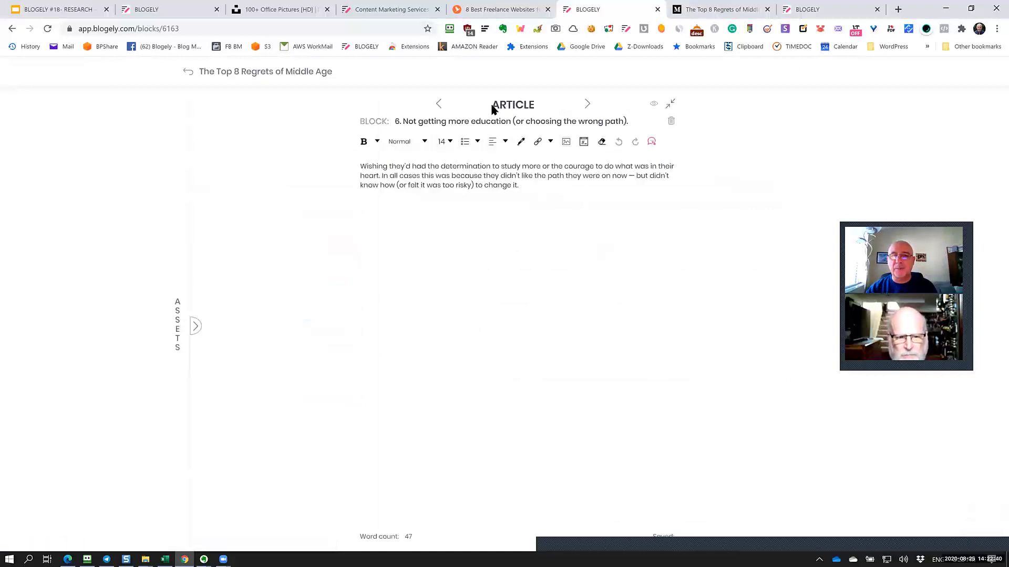
left_click(586, 104)
left_click(440, 105)
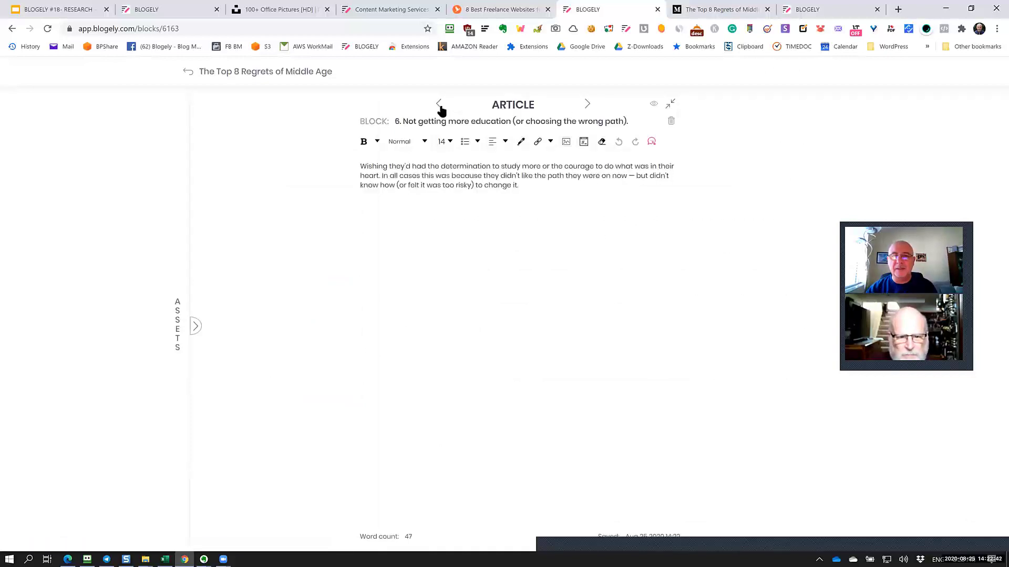
left_click(439, 105)
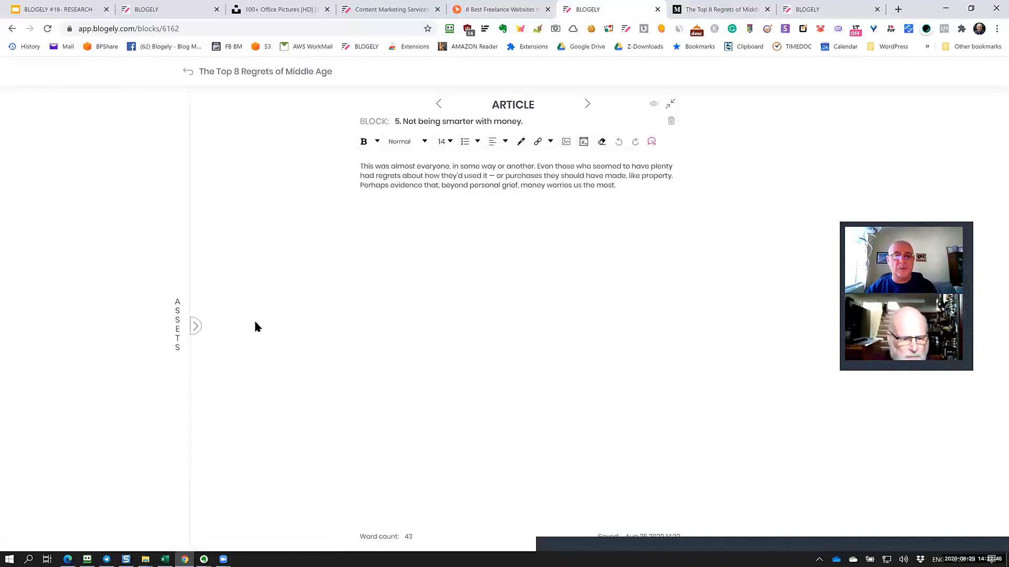
Step: Show the assets beside the block and view its Research, Notes, Libraries and Versions
left_click(191, 326)
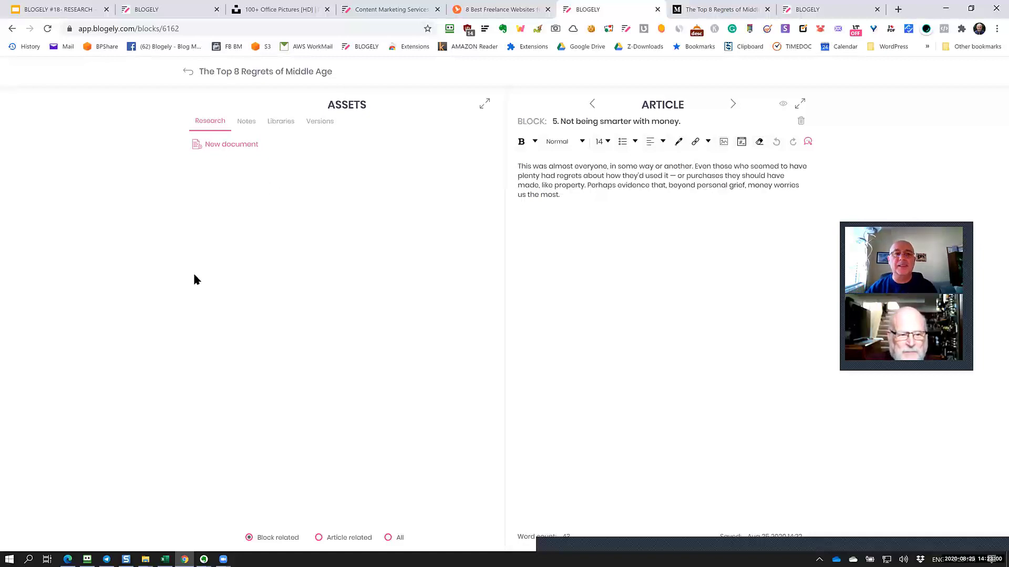
left_click(246, 121)
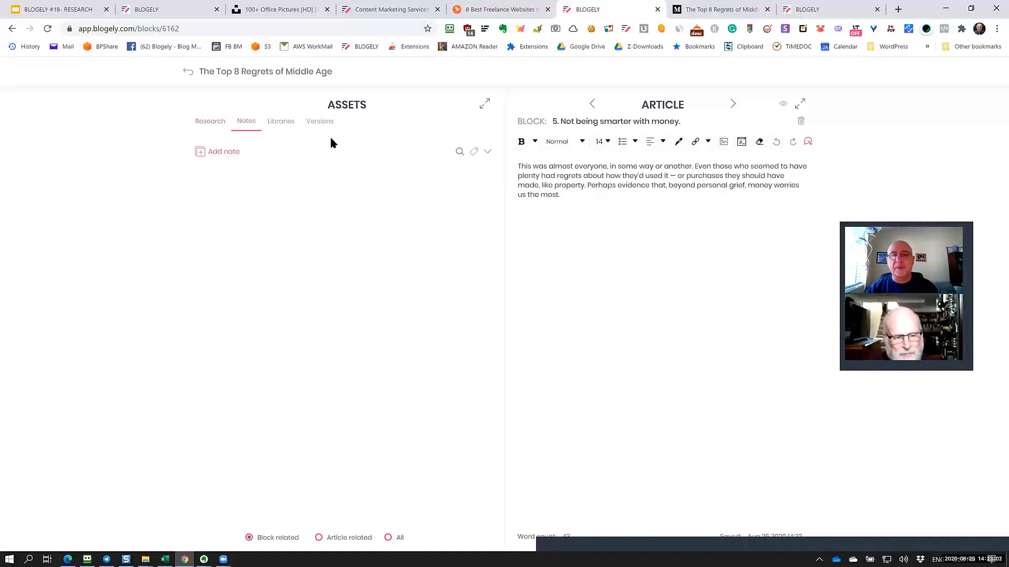
left_click(284, 123)
left_click(317, 123)
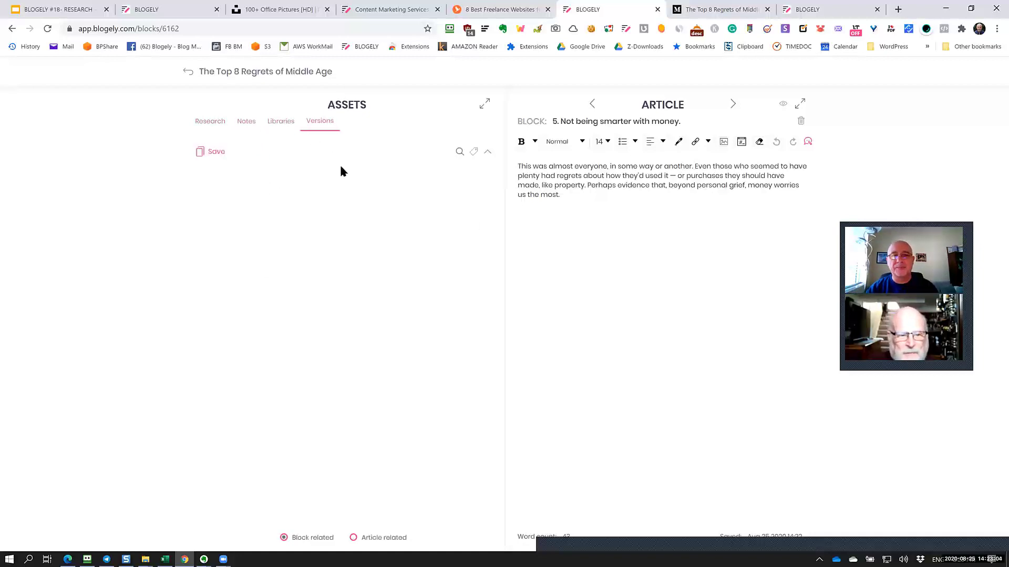
Step: Start a note for the block "5. Not being smarter with money." titled "Here is my note" with the text "asdfsrfser"
left_click(248, 123)
left_click(650, 248)
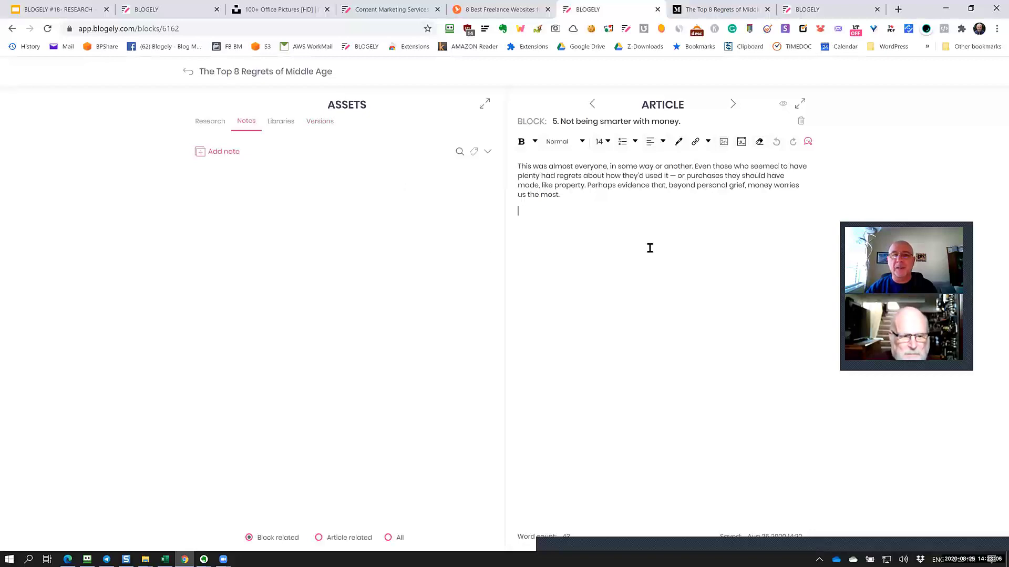
left_click(201, 154)
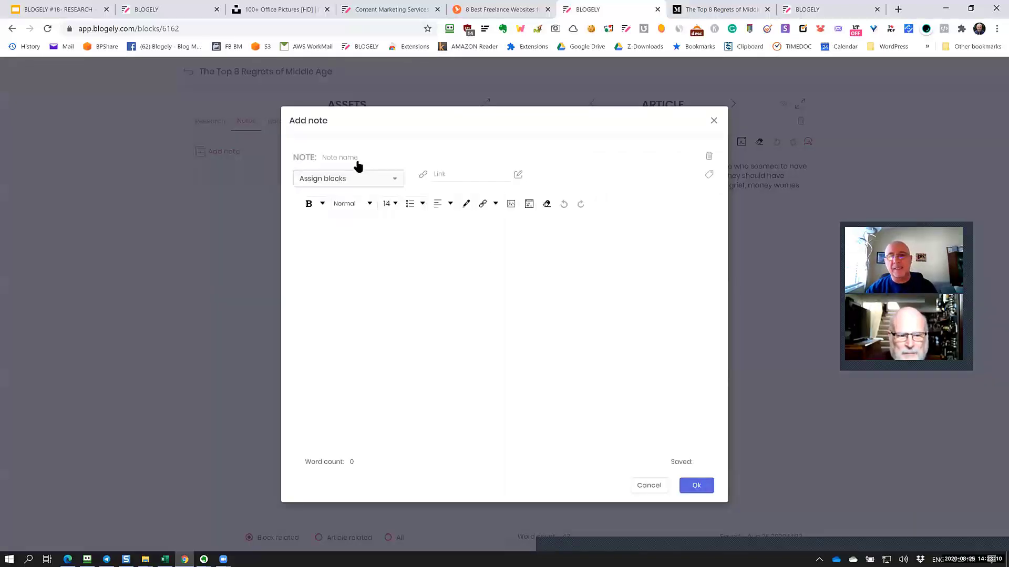
type("Here ")
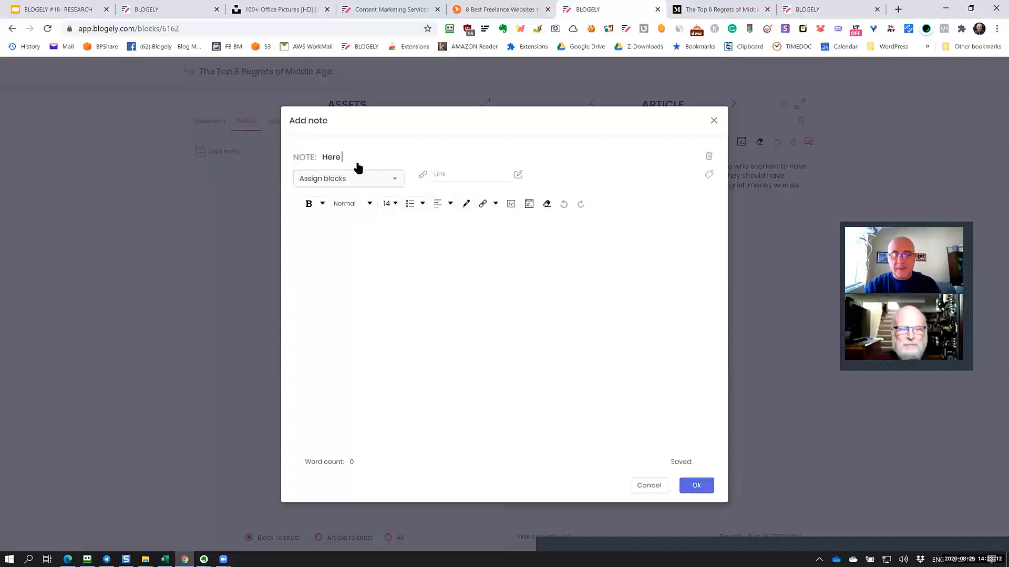
type("is my note")
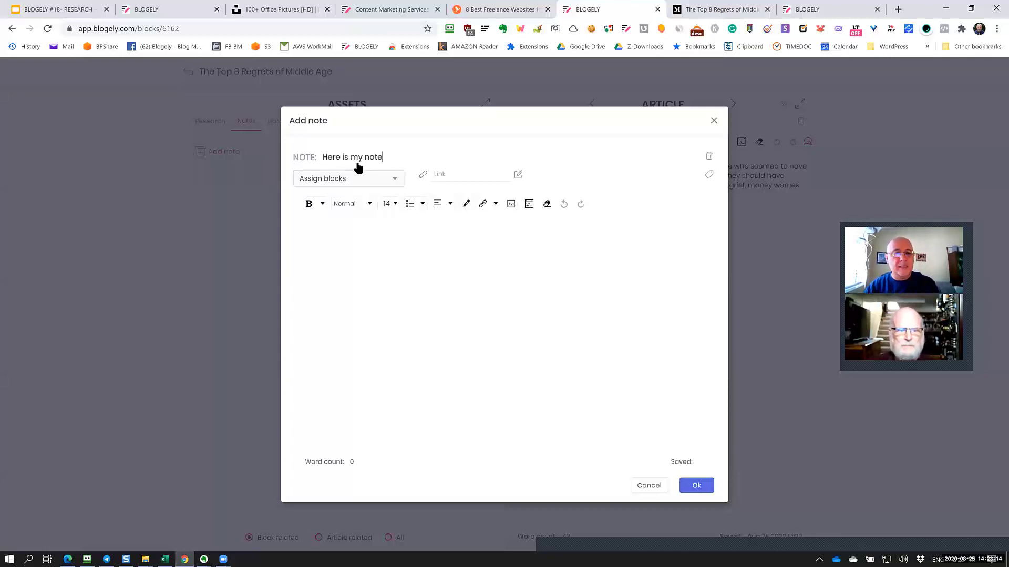
left_click(488, 276)
type("asdfsrfser")
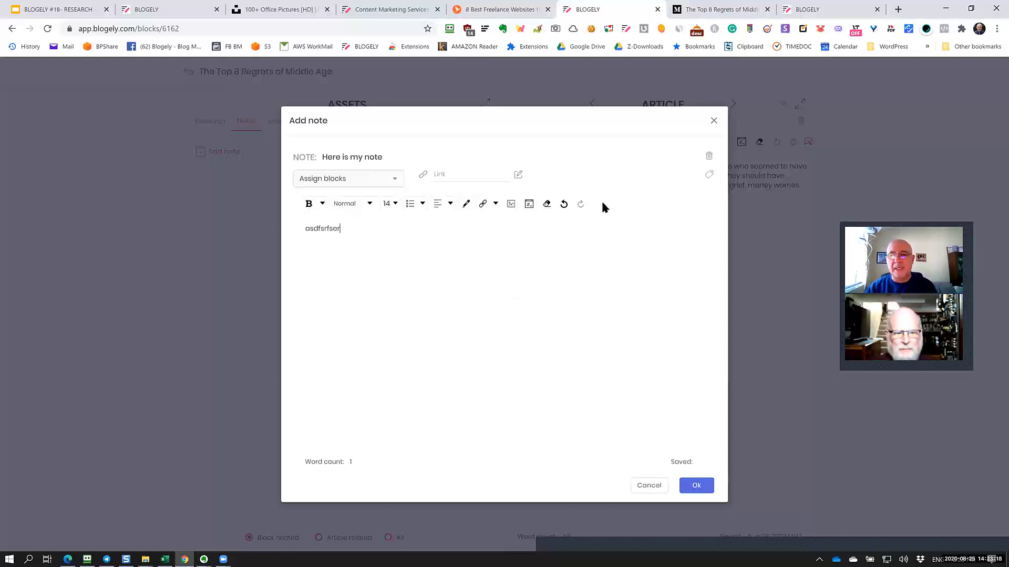
Step: View the tags available for the note without assigning any, and save the note
left_click(709, 175)
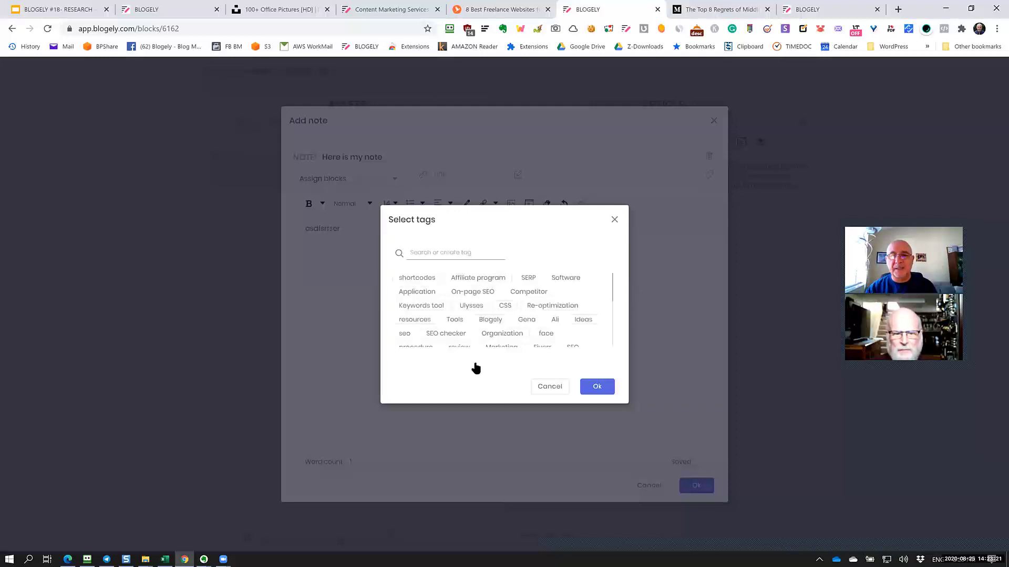
left_click(550, 389)
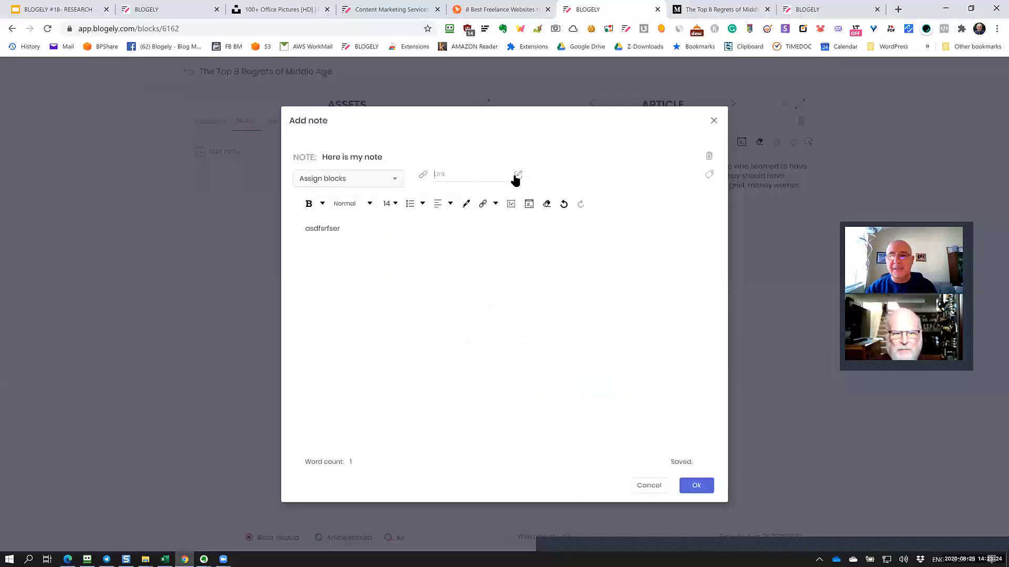
double_click(349, 230)
left_click(568, 324)
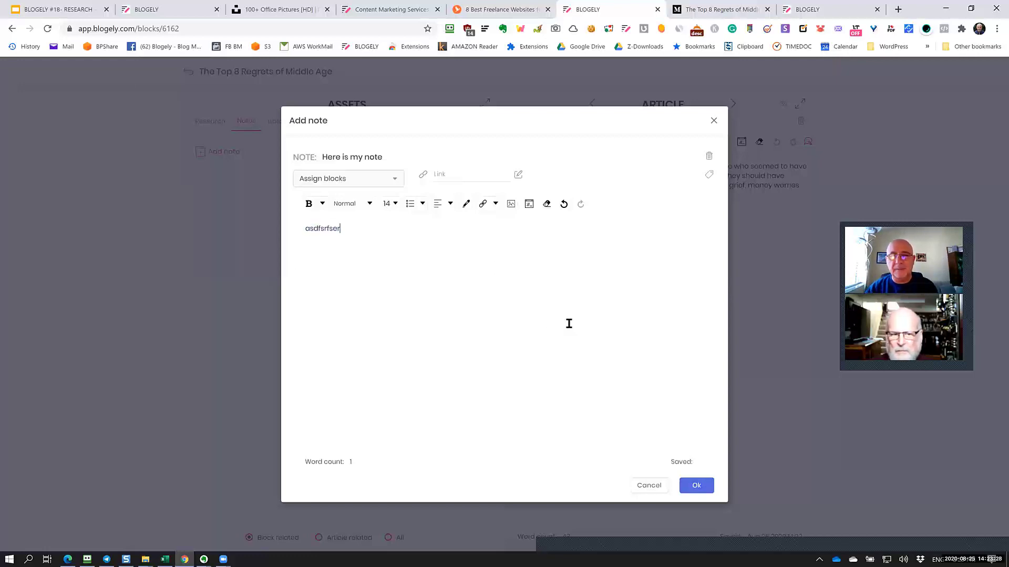
left_click(697, 485)
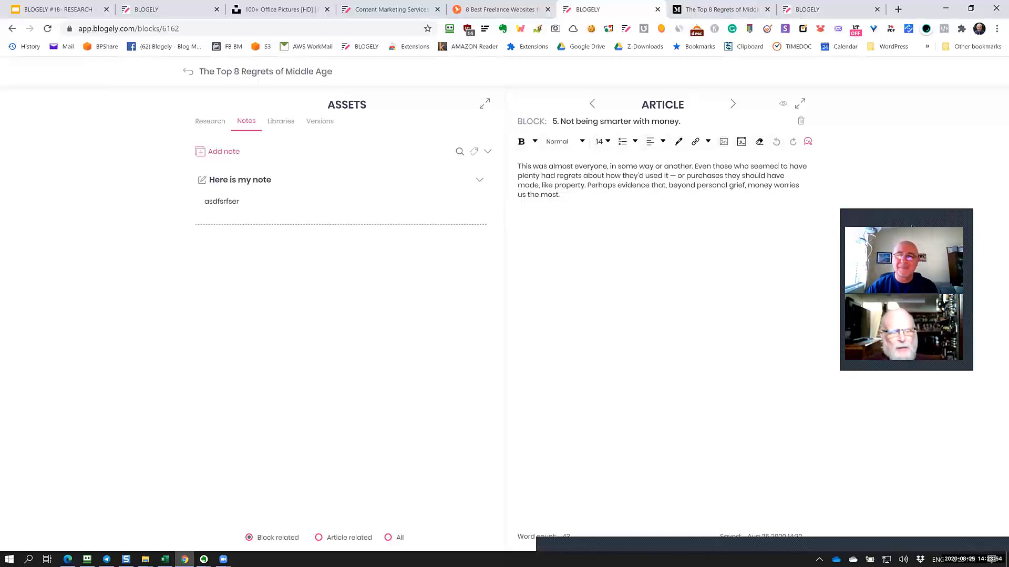
Step: Reopen the note "Here is my note", assign it to the block "So I carried out a survey..." and save it
left_click(201, 179)
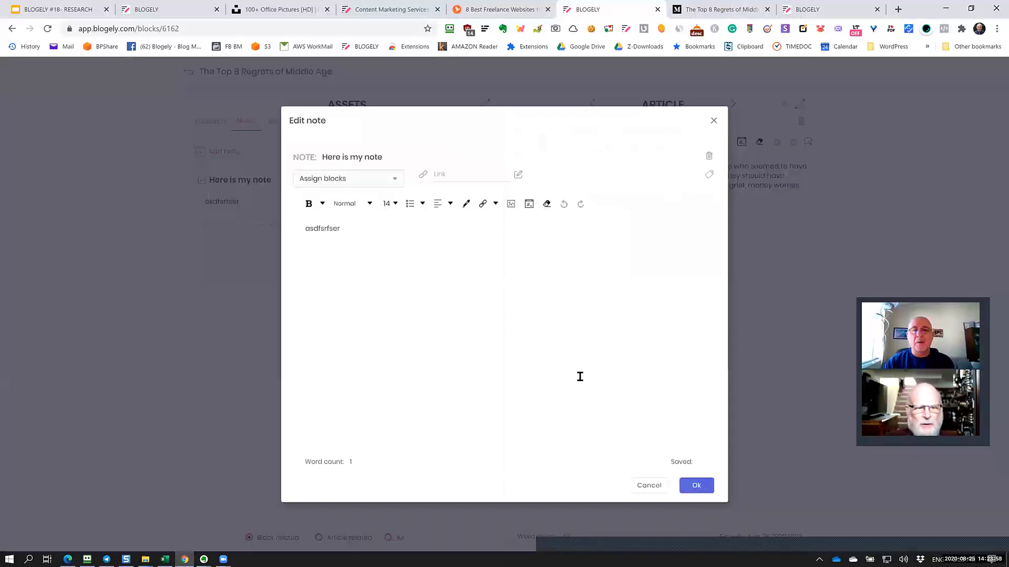
left_click(391, 184)
scroll(390, 273, "down", 5)
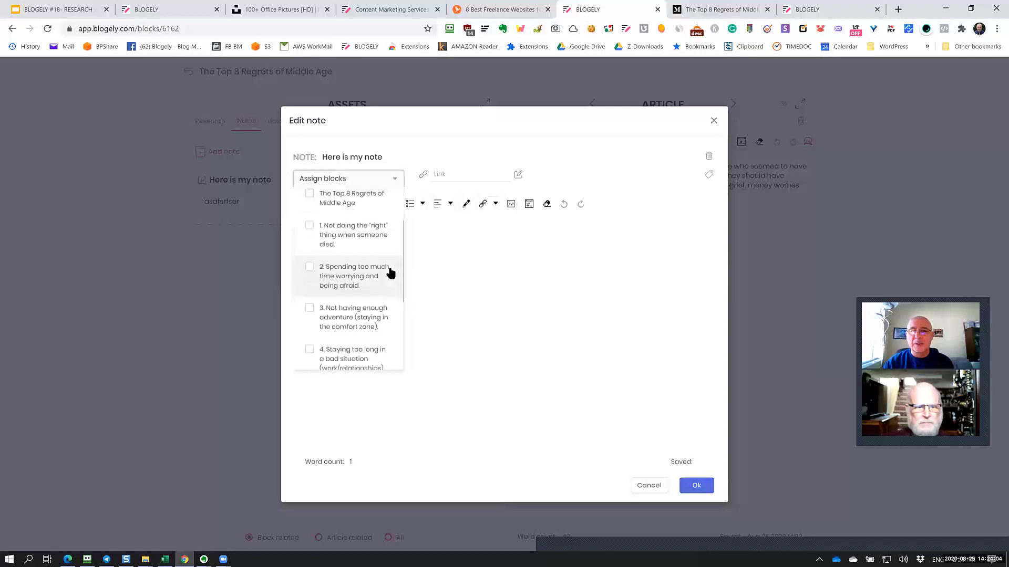
scroll(389, 273, "up", 5)
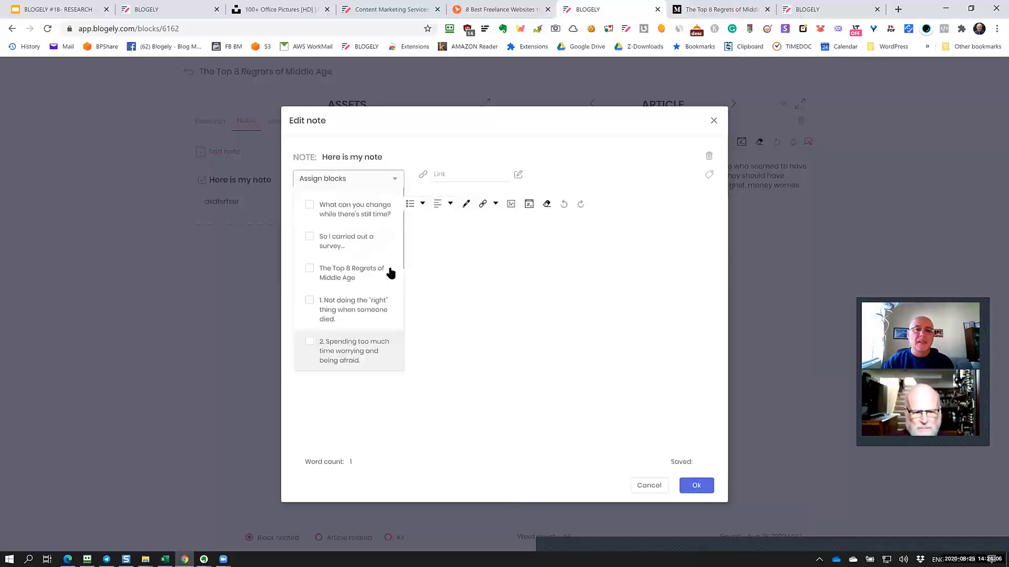
left_click(482, 242)
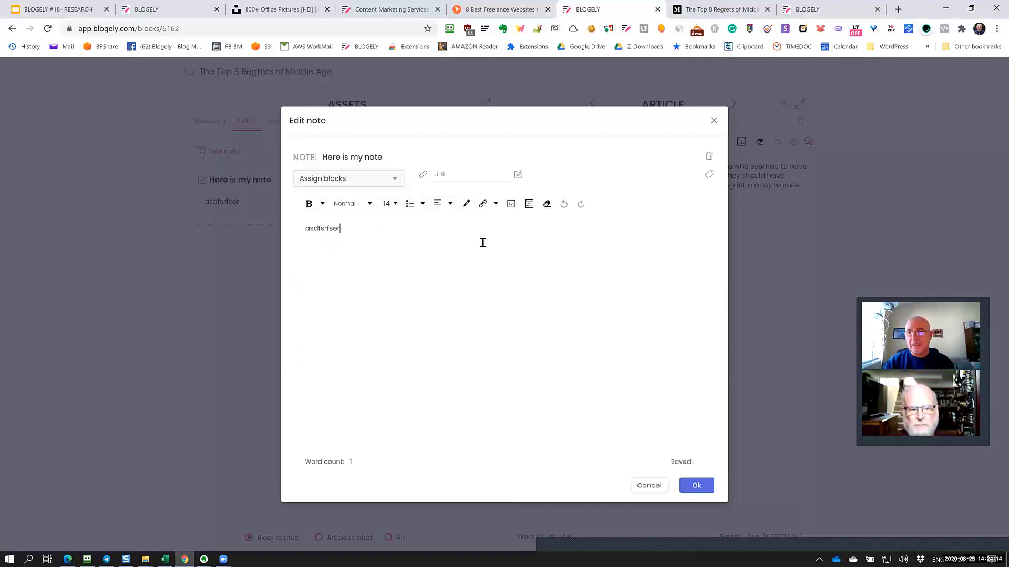
left_click(393, 179)
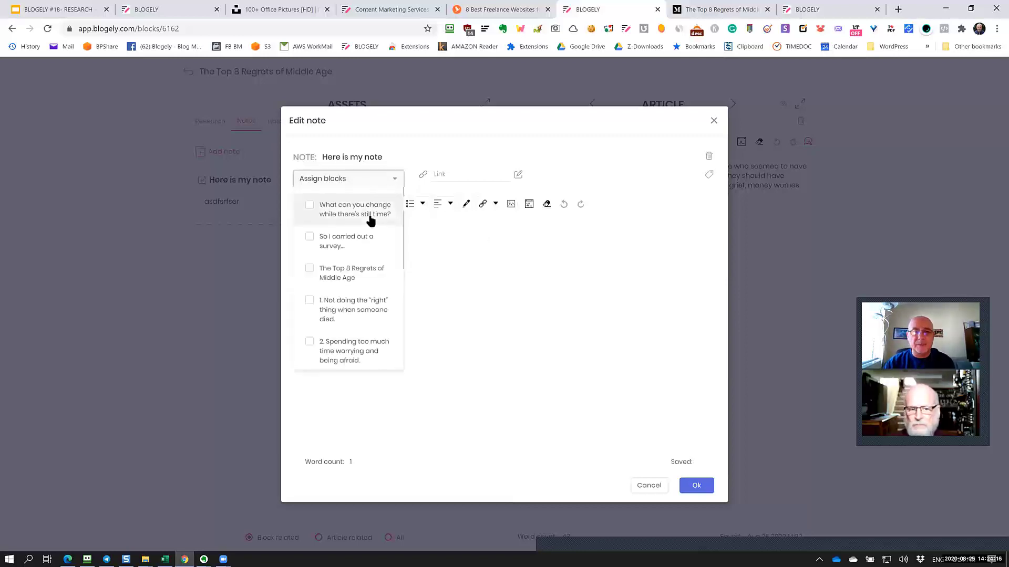
left_click(309, 238)
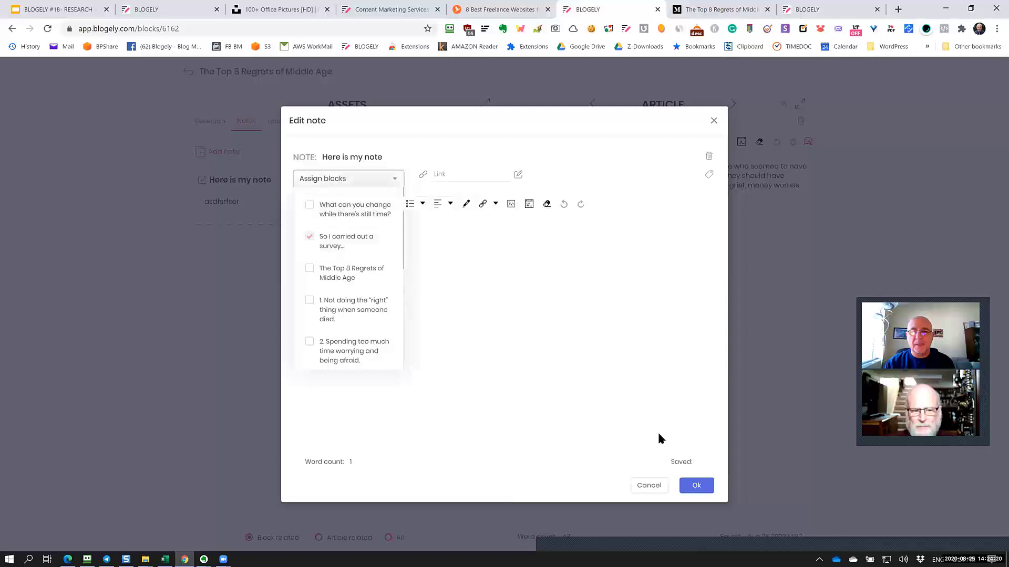
left_click(698, 484)
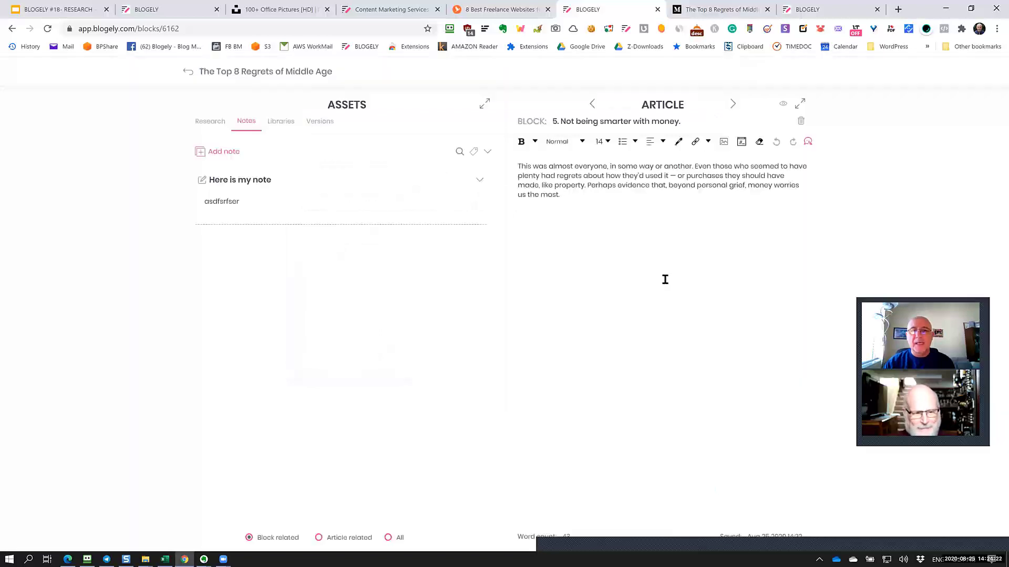
Step: Step back through the article's blocks to the first one and forward to "So I carried out a survey..." to check its notes
left_click(594, 107)
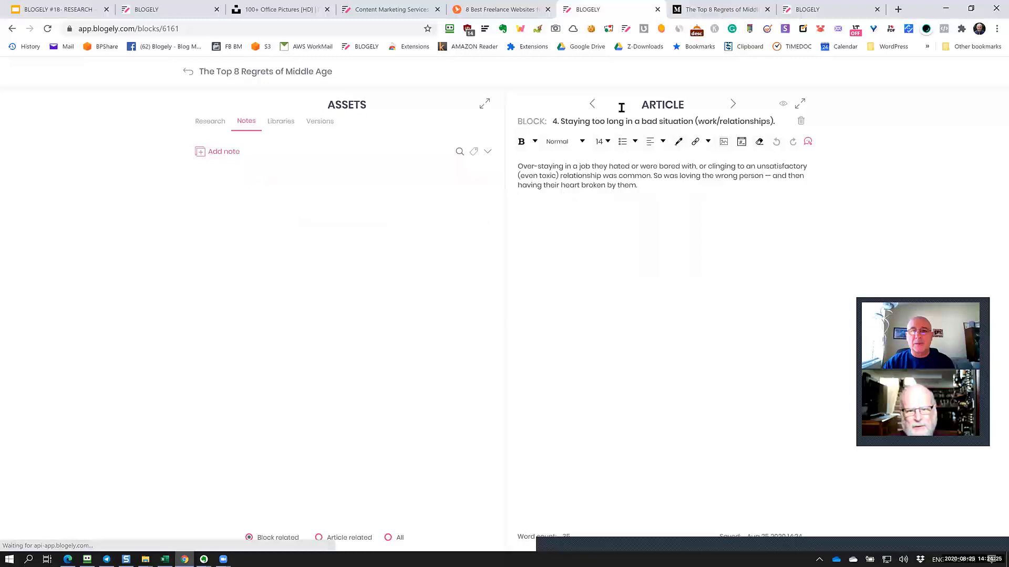
left_click(732, 105)
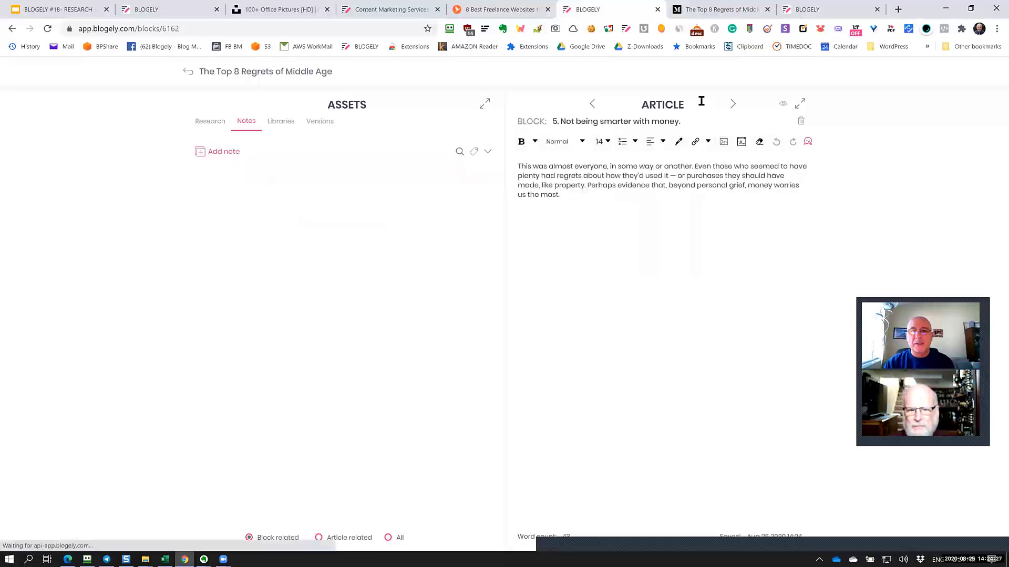
left_click(593, 105)
left_click(593, 105)
left_click(593, 105)
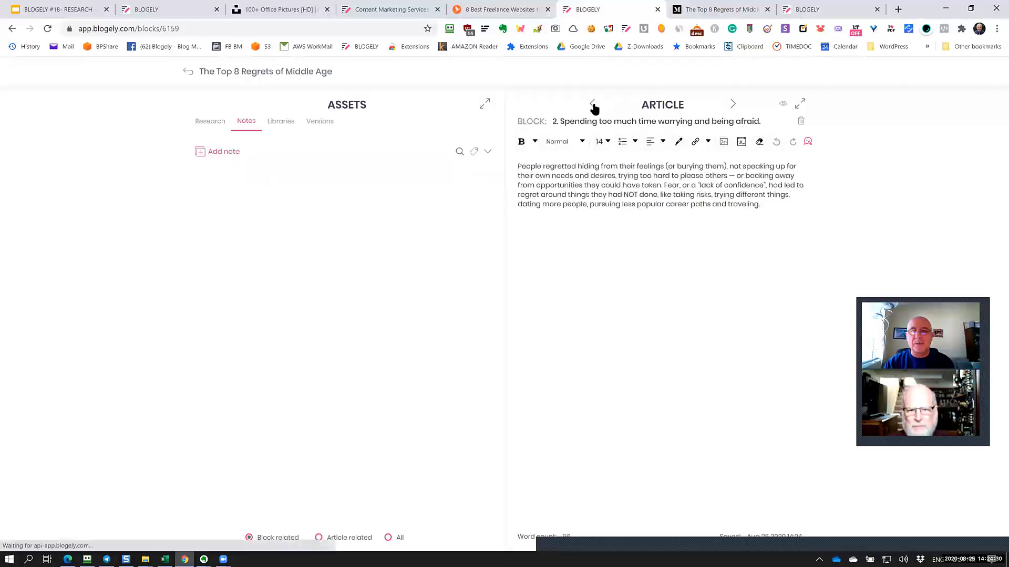
left_click(593, 105)
left_click(593, 105)
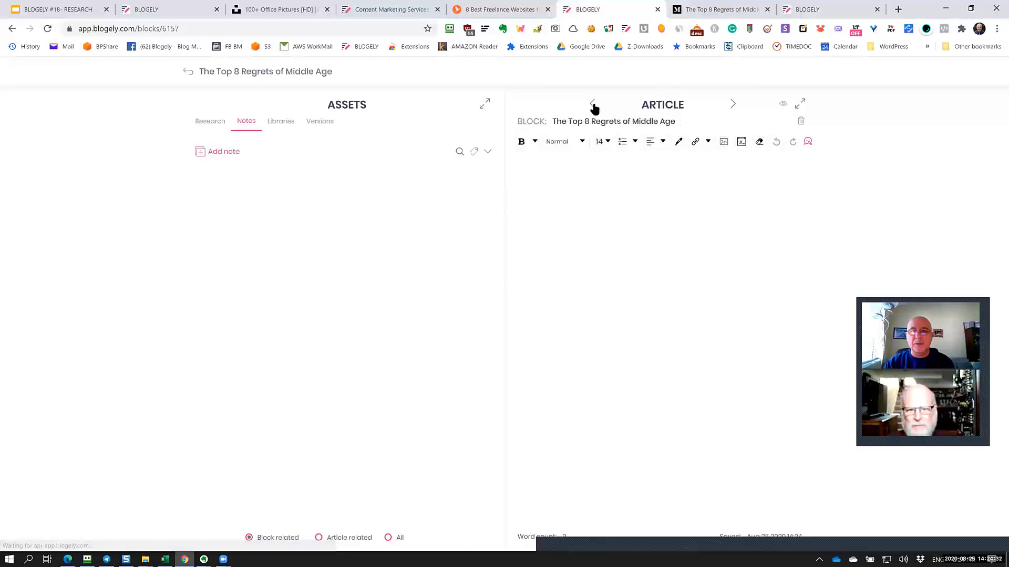
left_click(593, 105)
left_click(593, 106)
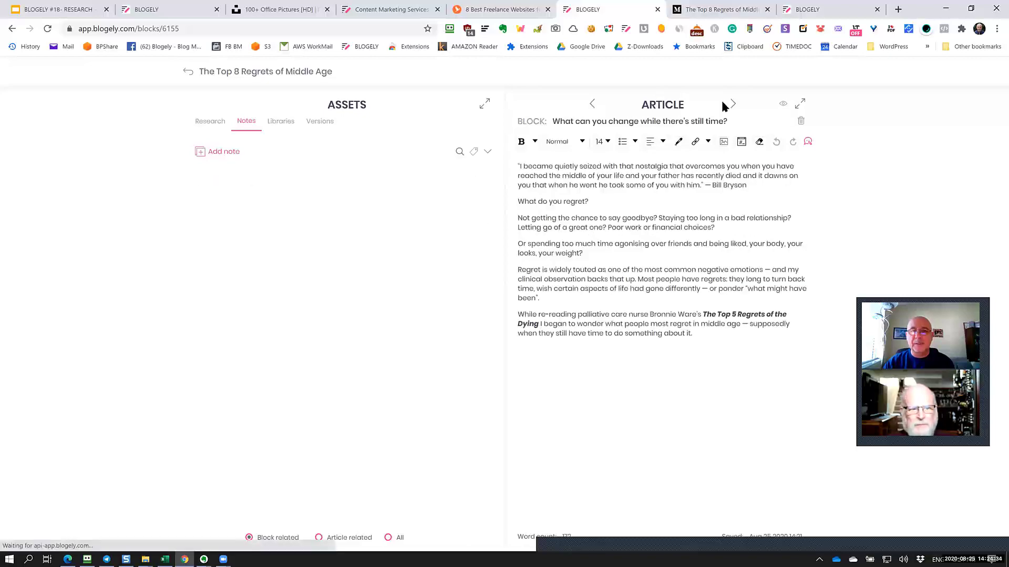
left_click(733, 104)
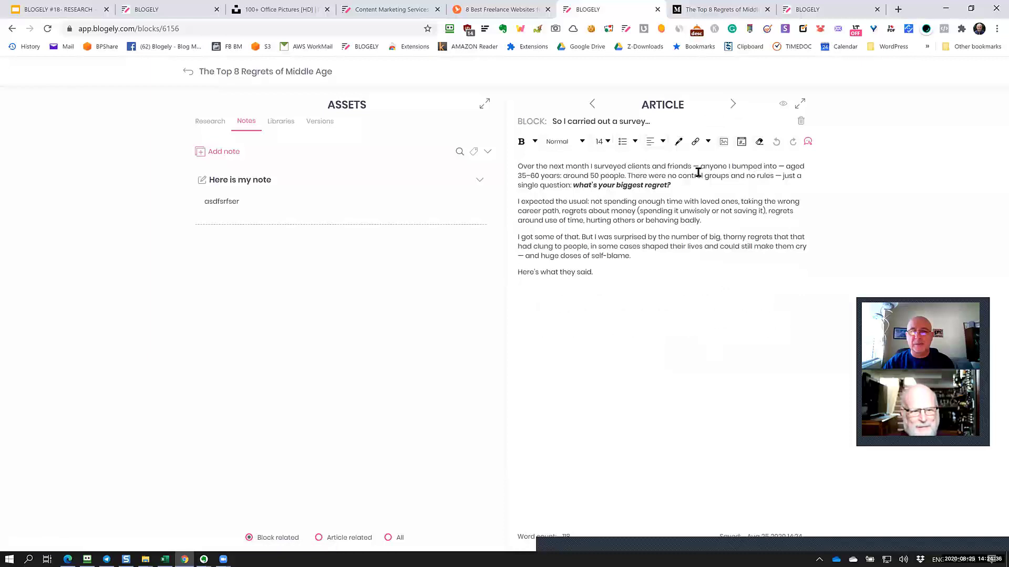
left_click(652, 297)
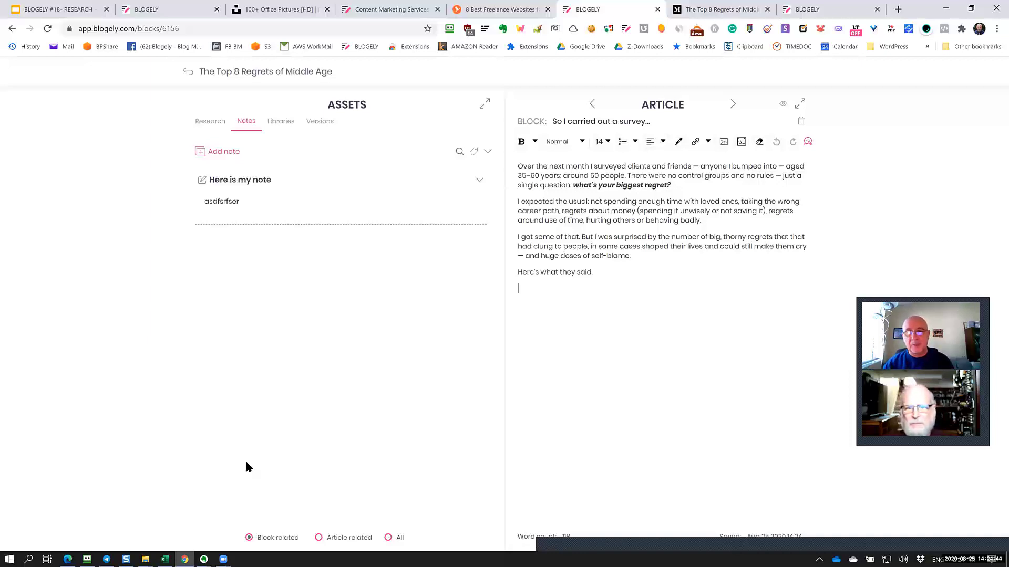
left_click(662, 328)
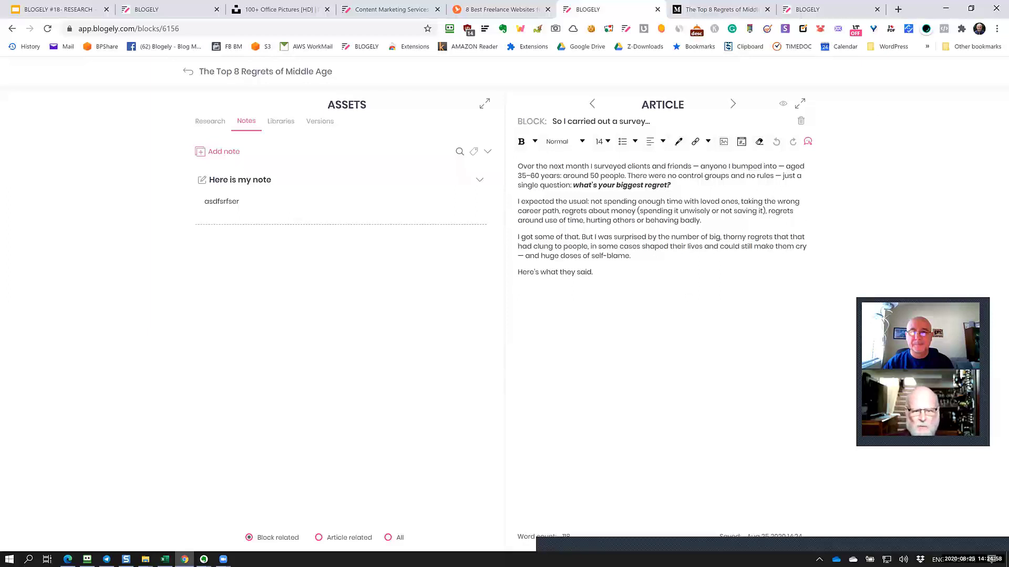
left_click(692, 265)
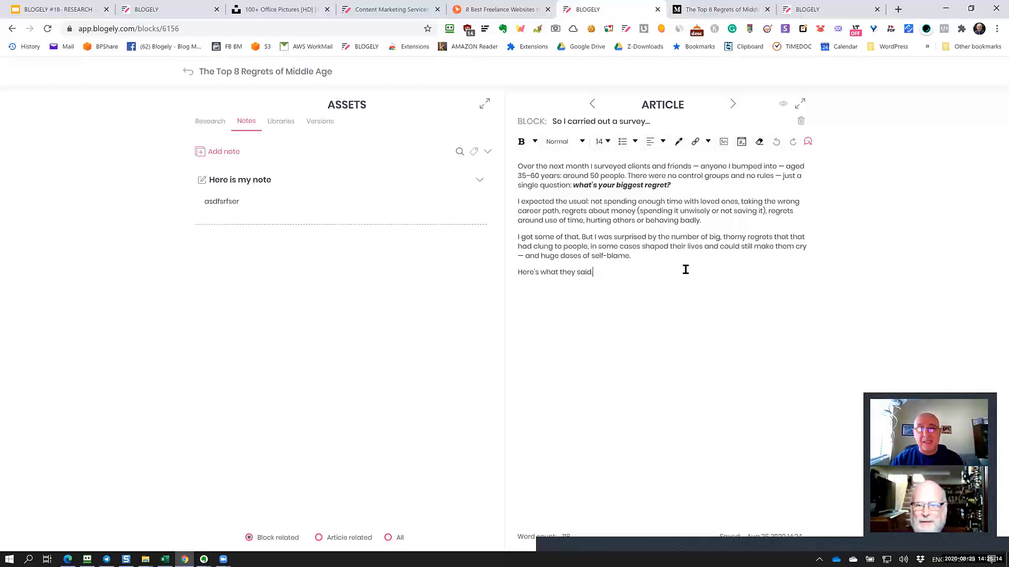
key("Return")
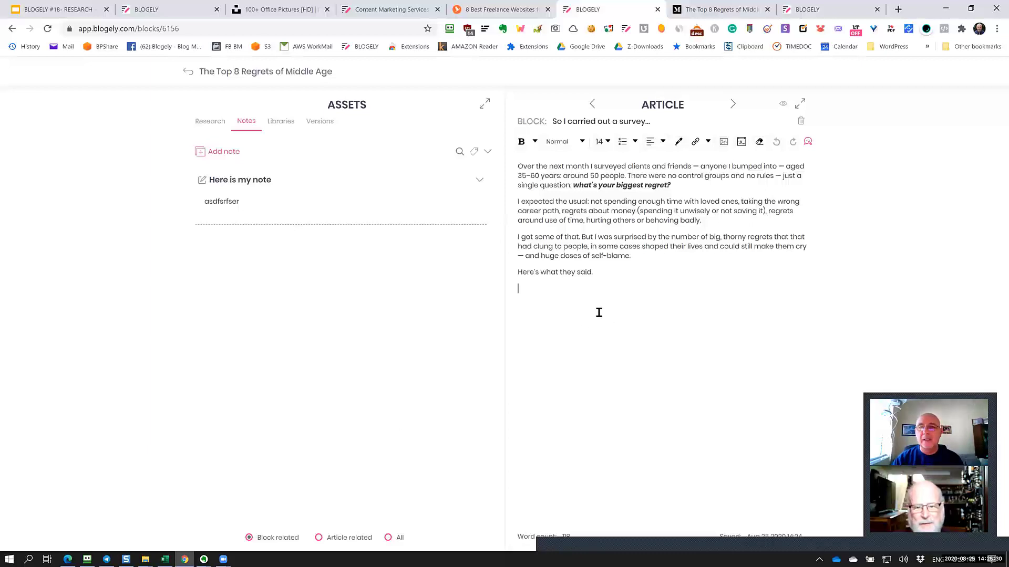
Step: Open the Blogely browser extension, look through its list of existing articles and close it
left_click(625, 29)
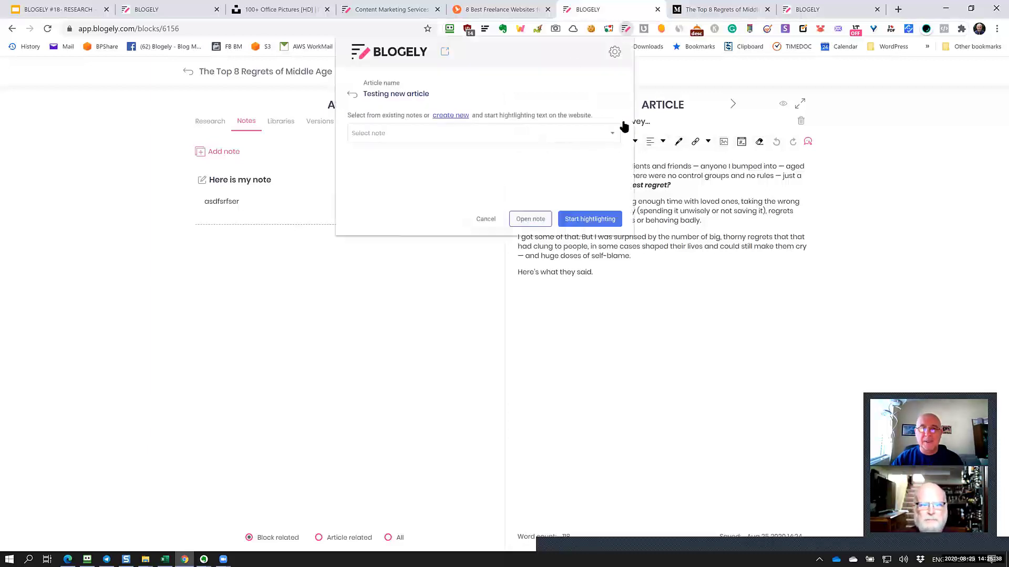
scroll(526, 152, "down", 2)
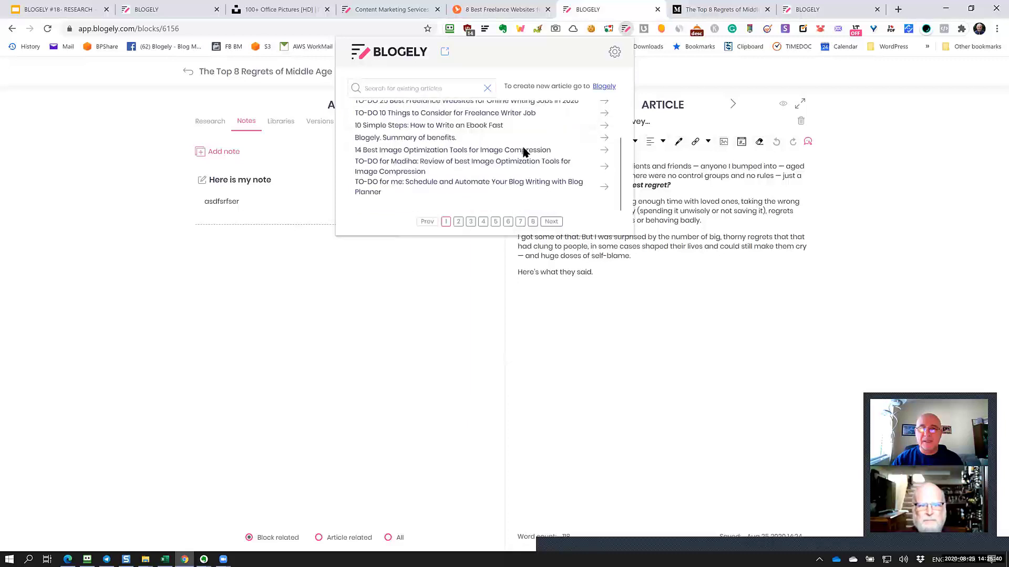
scroll(524, 152, "up", 1)
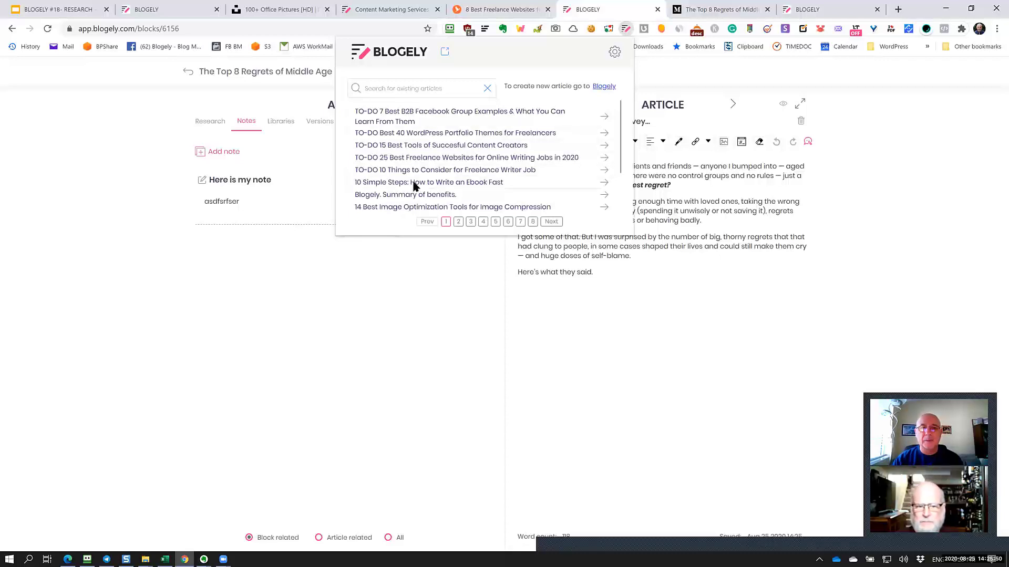
left_click(608, 320)
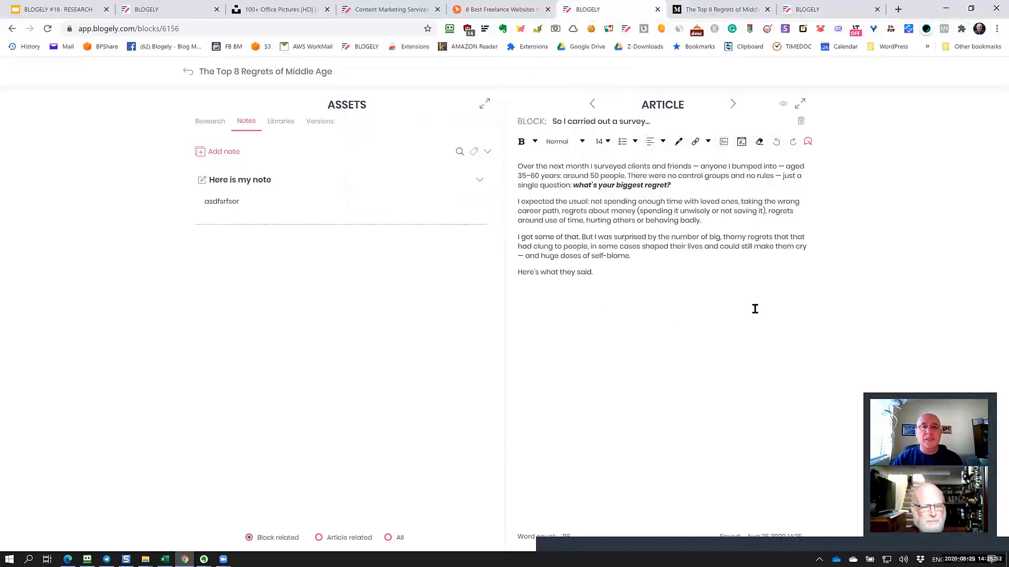
left_click(753, 290)
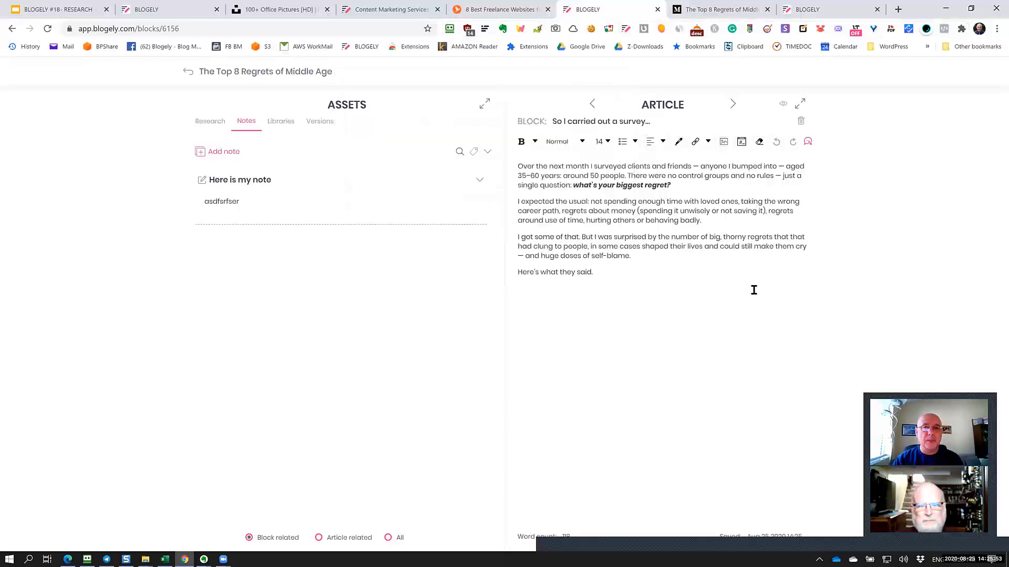
Step: Switch to the original Medium post "The Top 8 Regrets of Middle Age" and look over its text, opening image and URL
left_click(720, 9)
scroll(558, 267, "down", 5)
scroll(558, 267, "down", 5)
scroll(557, 265, "up", 15)
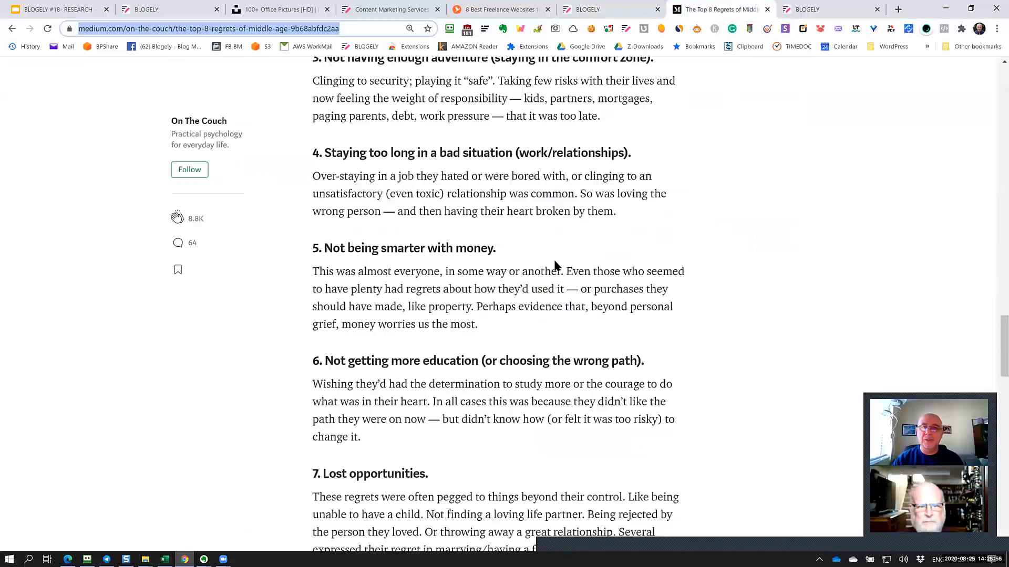
scroll(556, 265, "up", 15)
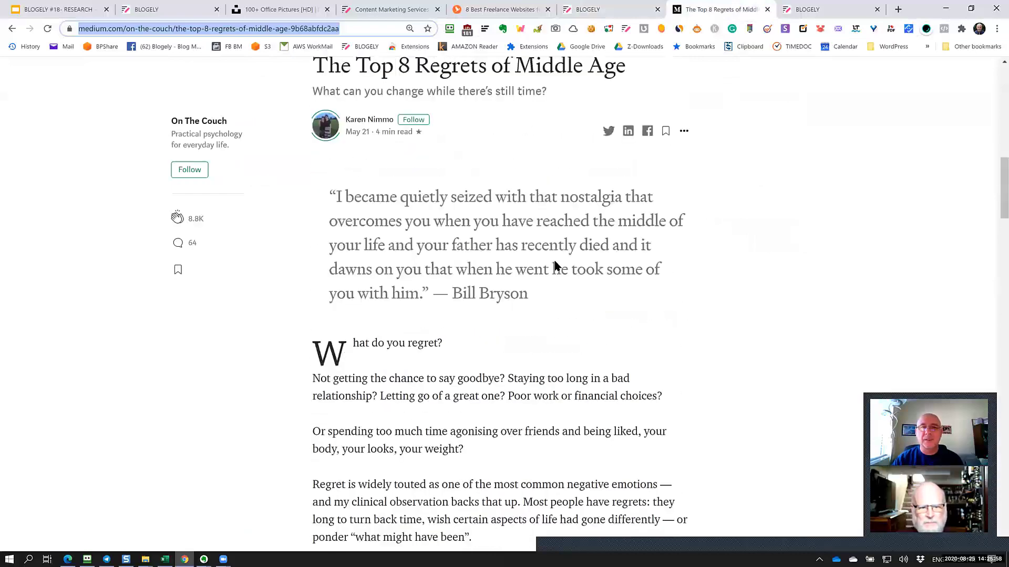
scroll(557, 266, "up", 3)
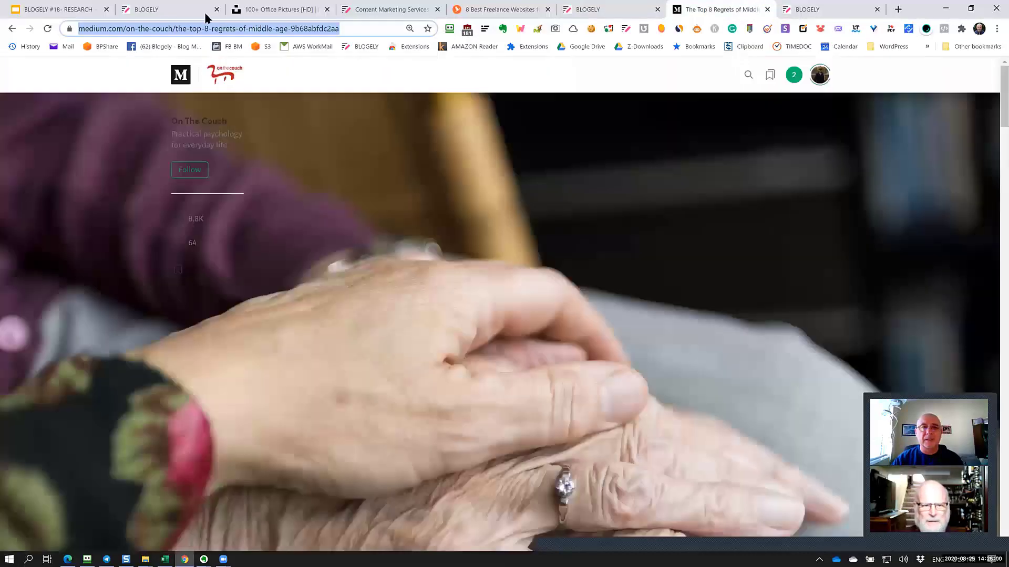
left_click(134, 28)
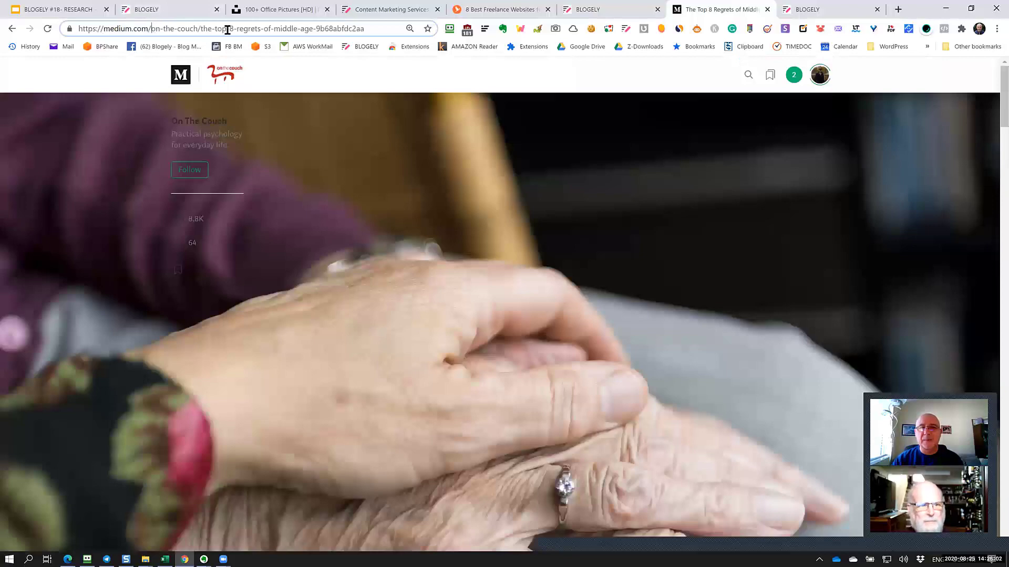
Step: Go to the medium.com home page and open the story "How to Reach 300K Views on a Single Piece of Writing"
left_click_drag(149, 28, 570, 48)
key("BackSpace")
key("Return")
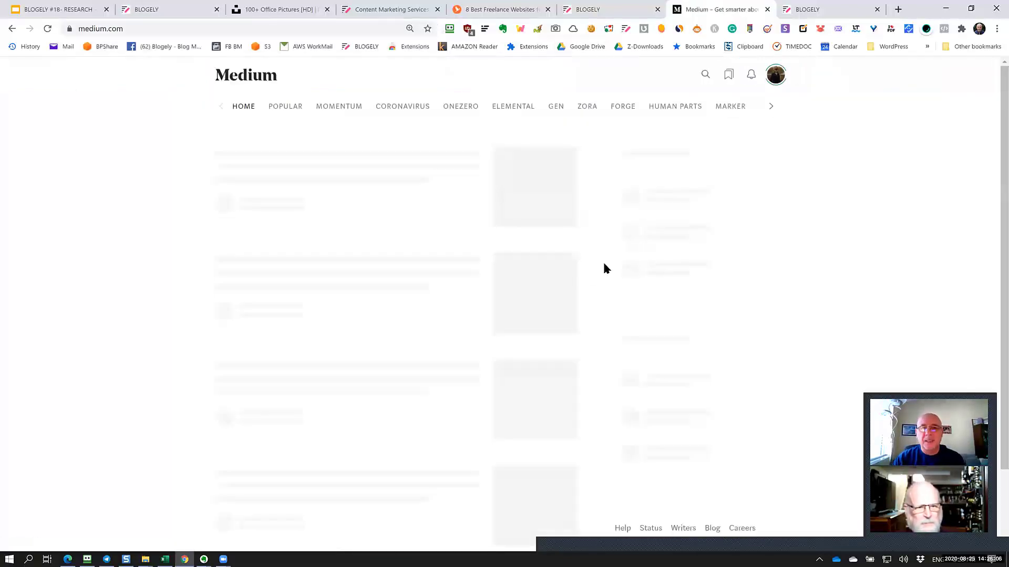
scroll(673, 261, "down", 4)
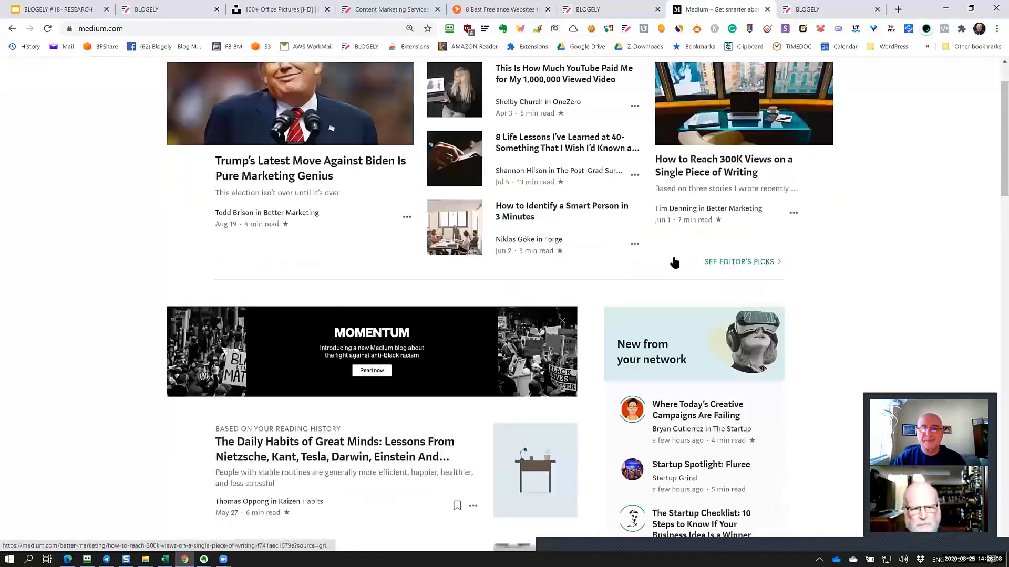
scroll(676, 261, "up", 4)
left_click(725, 233)
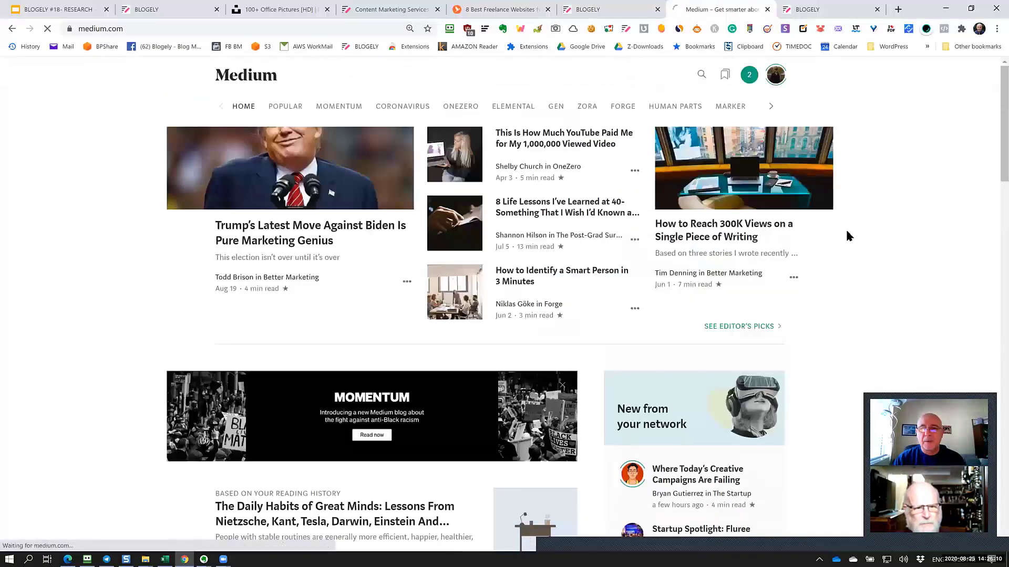
Step: Look through the story's sections, including "The First 24 Hours" and "This Is What Helps Your Story Reach 300K Views", for material worth noting
scroll(683, 260, "down", 4)
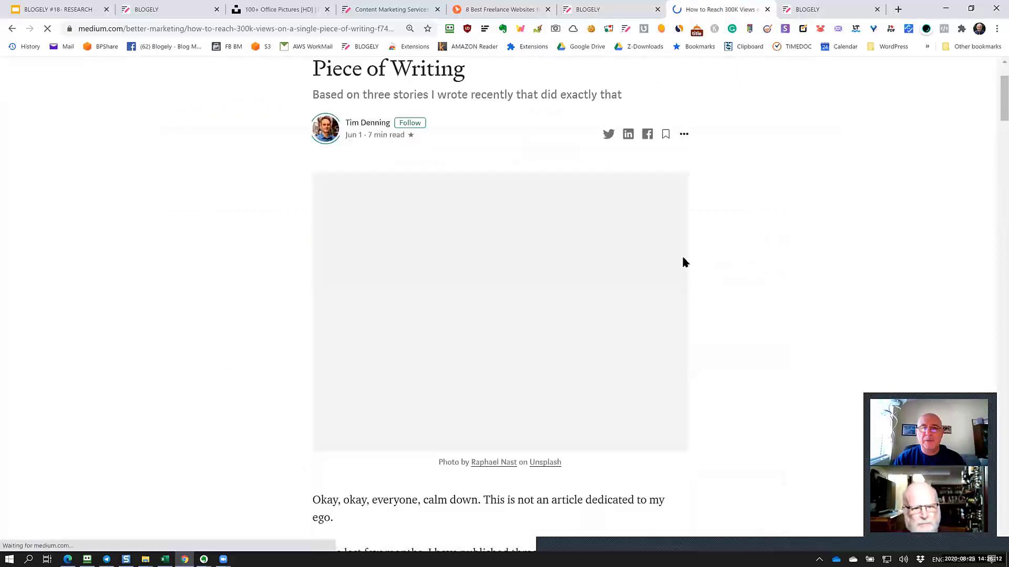
scroll(681, 261, "down", 20)
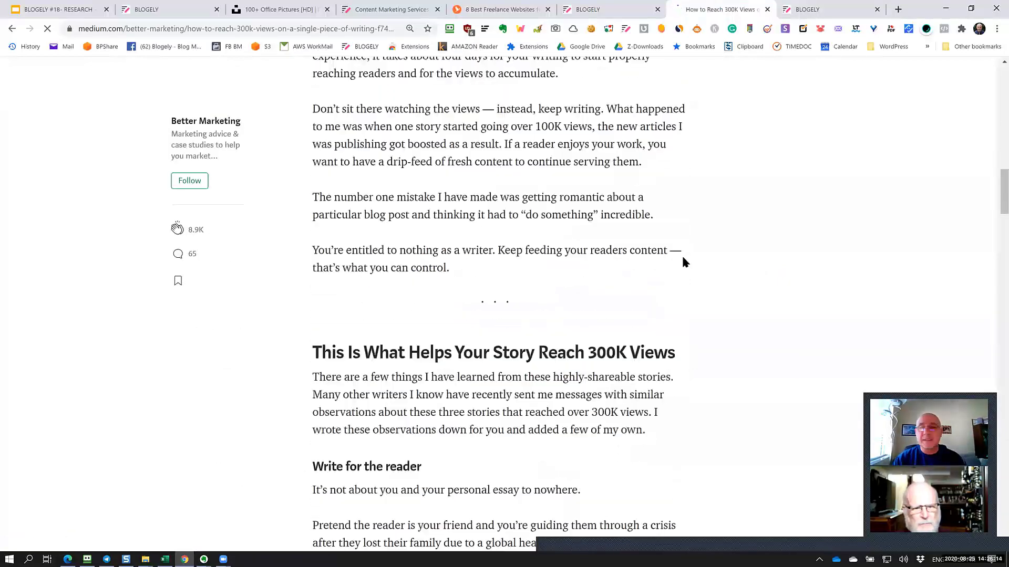
scroll(685, 267, "down", 4)
scroll(685, 269, "up", 3)
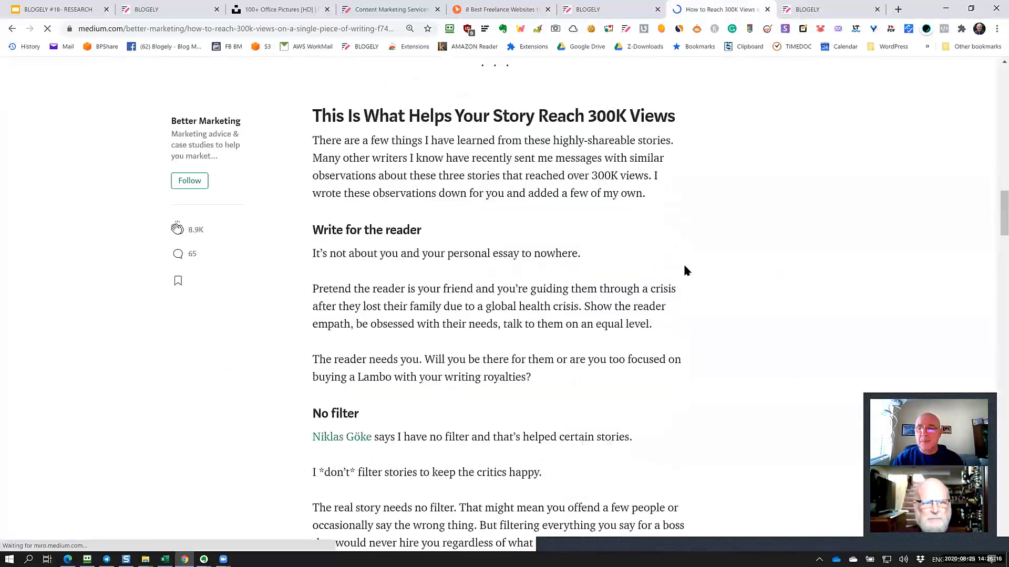
scroll(685, 269, "up", 3)
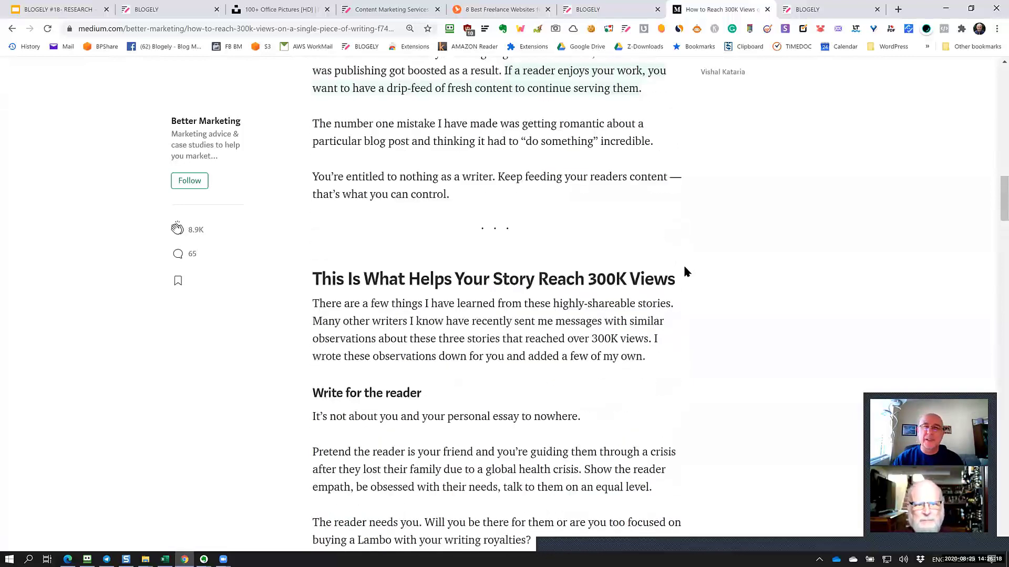
scroll(685, 271, "down", 3)
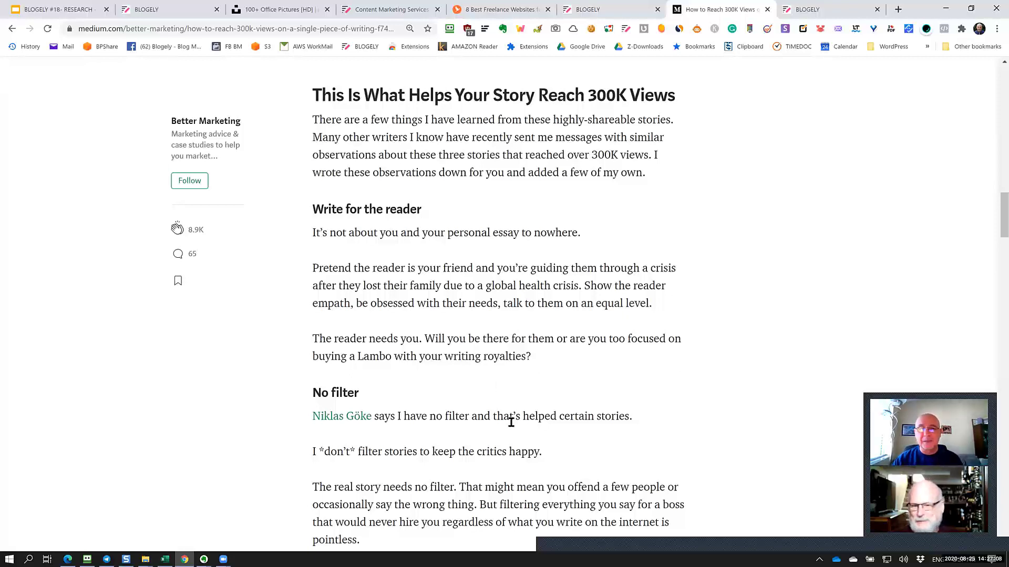
scroll(503, 402, "up", 3)
scroll(504, 401, "down", 2)
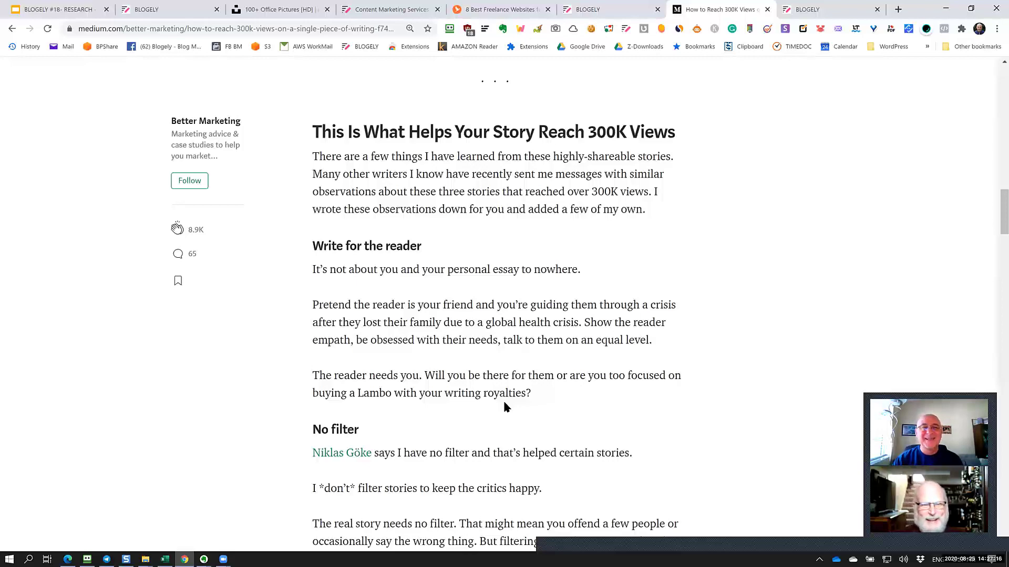
scroll(504, 407, "up", 10)
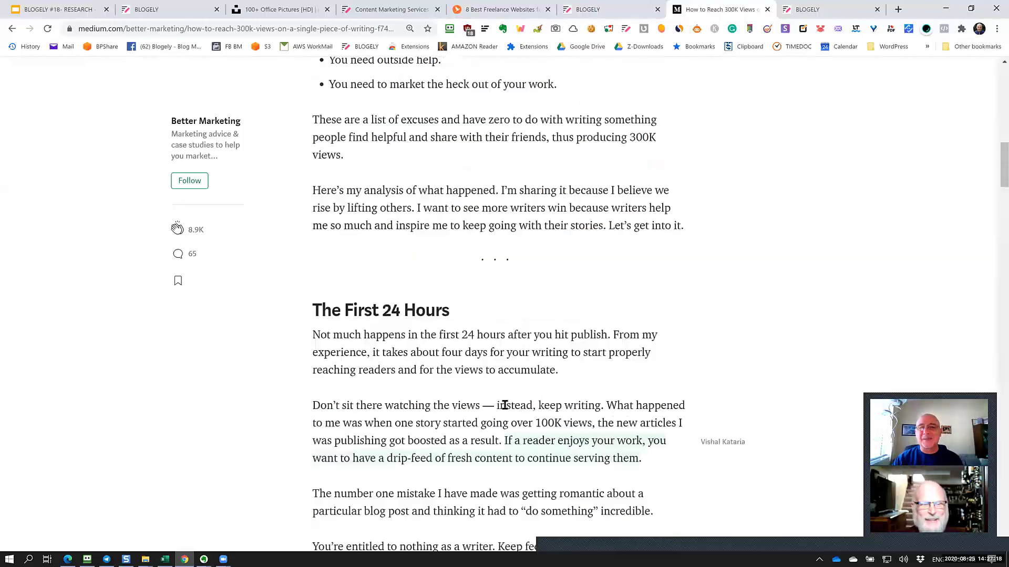
scroll(504, 405, "up", 12)
scroll(503, 399, "down", 6)
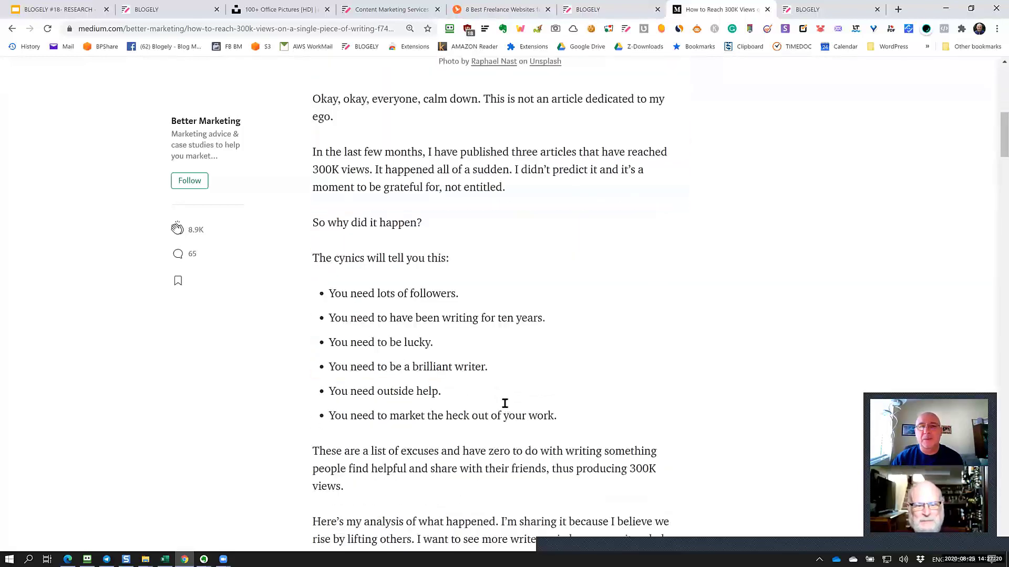
scroll(505, 403, "down", 12)
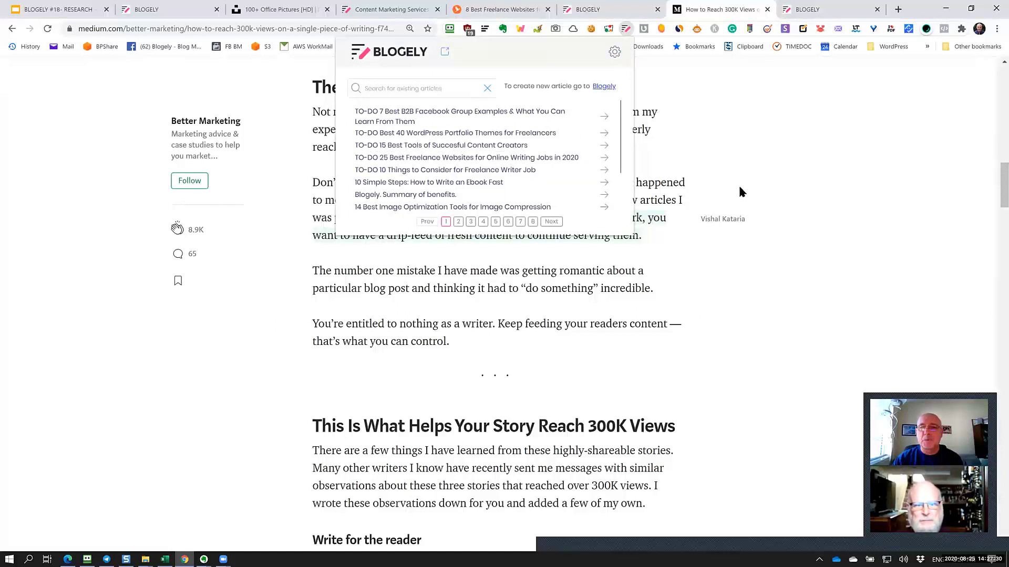
Step: Check the article title in Blogely, search the browser extension for "regr", choose "The Top 8 Regrets of Middle Age" and start highlighting on the Medium story
left_click(767, 163)
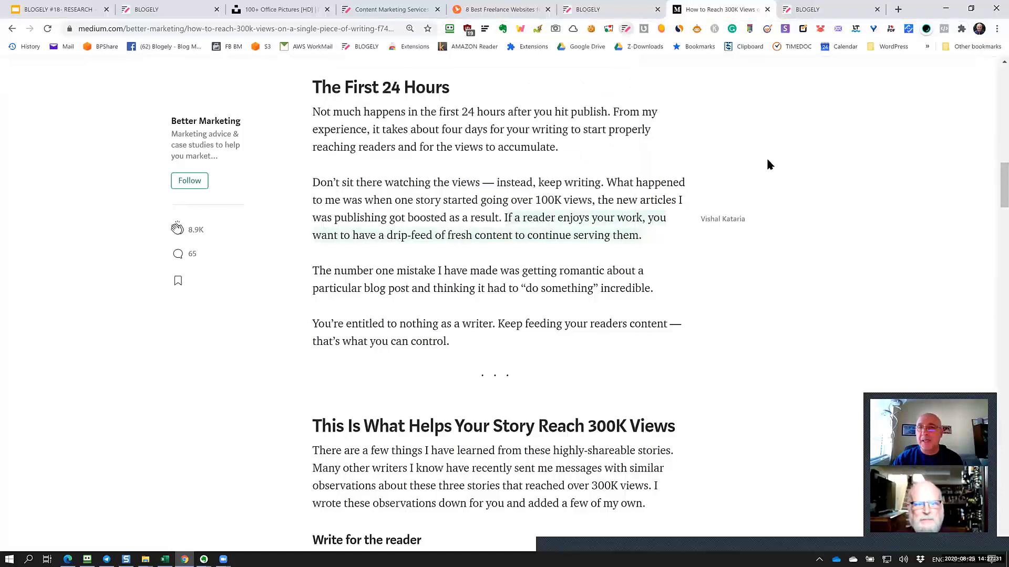
left_click(613, 11)
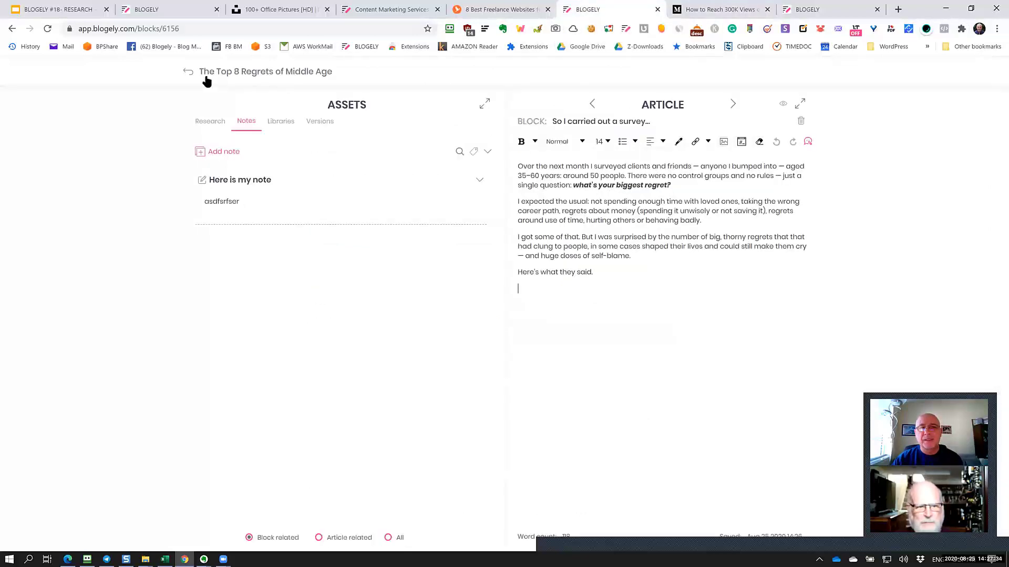
left_click(689, 12)
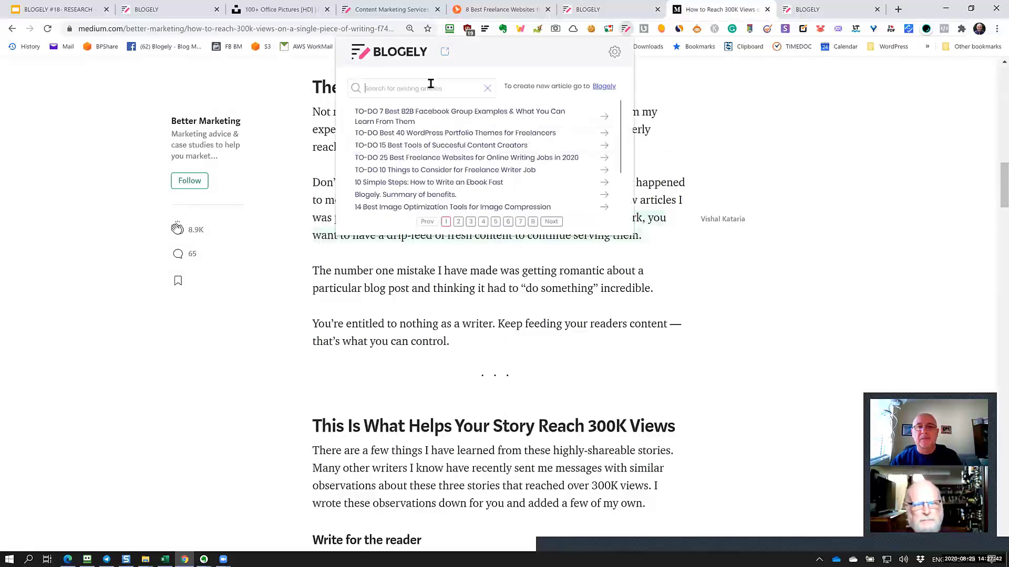
type("regr")
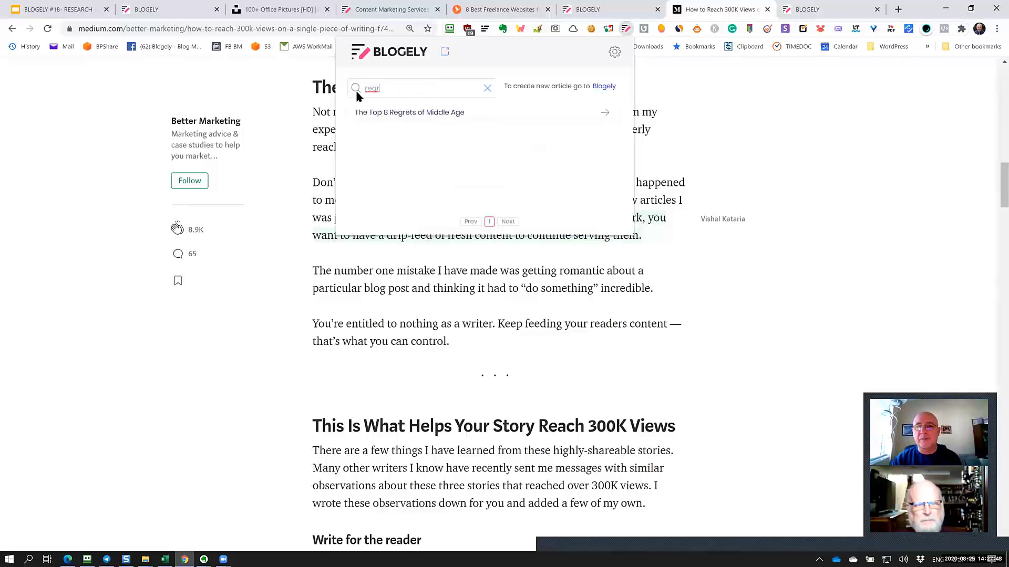
left_click(402, 114)
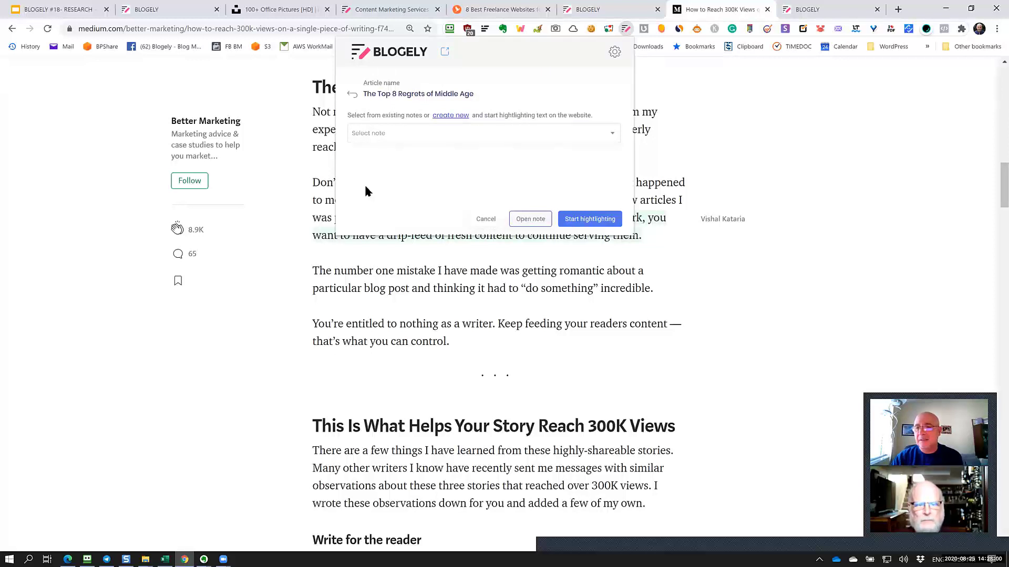
left_click(582, 222)
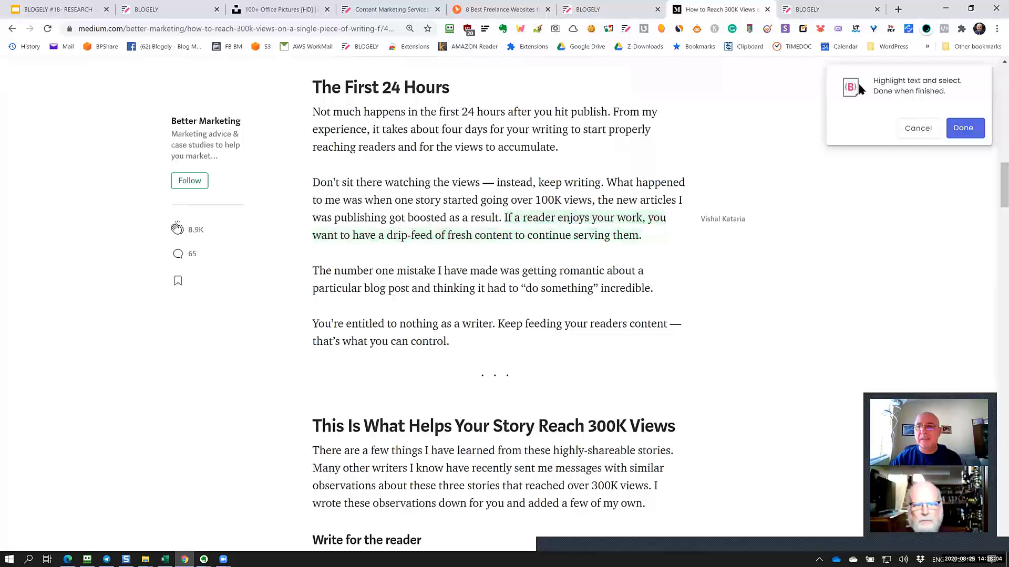
Step: Highlight the story's opening two paragraphs, from "Okay, okay, everyone, calm down" to "grateful for, not entitled"
scroll(451, 210, "up", 15)
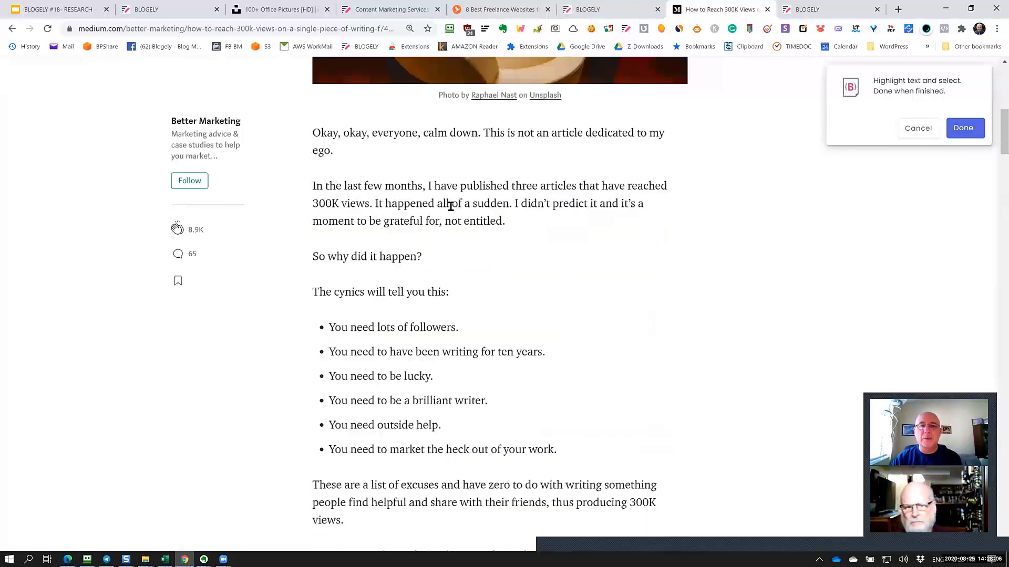
scroll(450, 210, "down", 4)
scroll(451, 210, "up", 5)
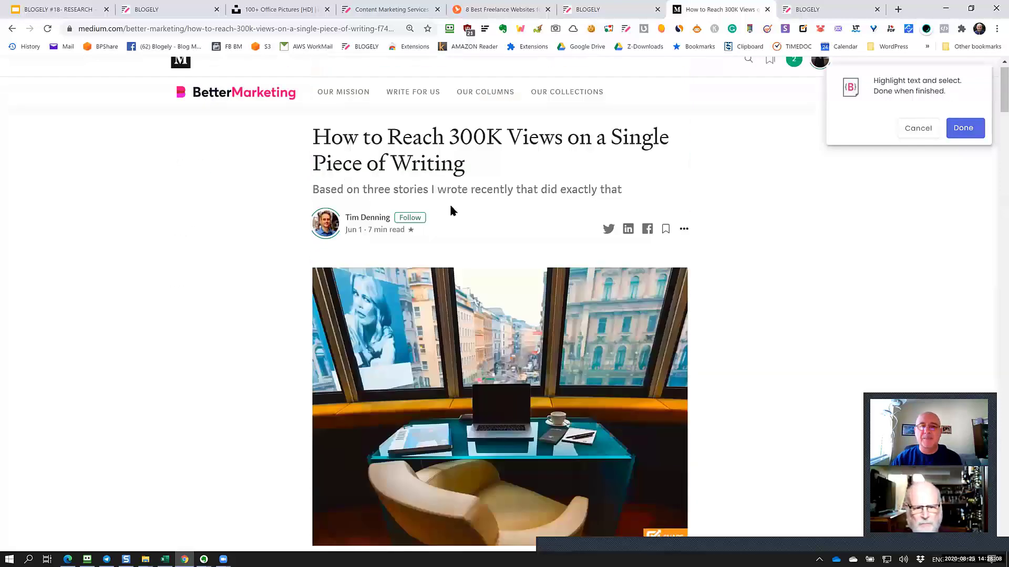
scroll(452, 211, "down", 2)
scroll(452, 211, "down", 2)
scroll(421, 184, "up", 3)
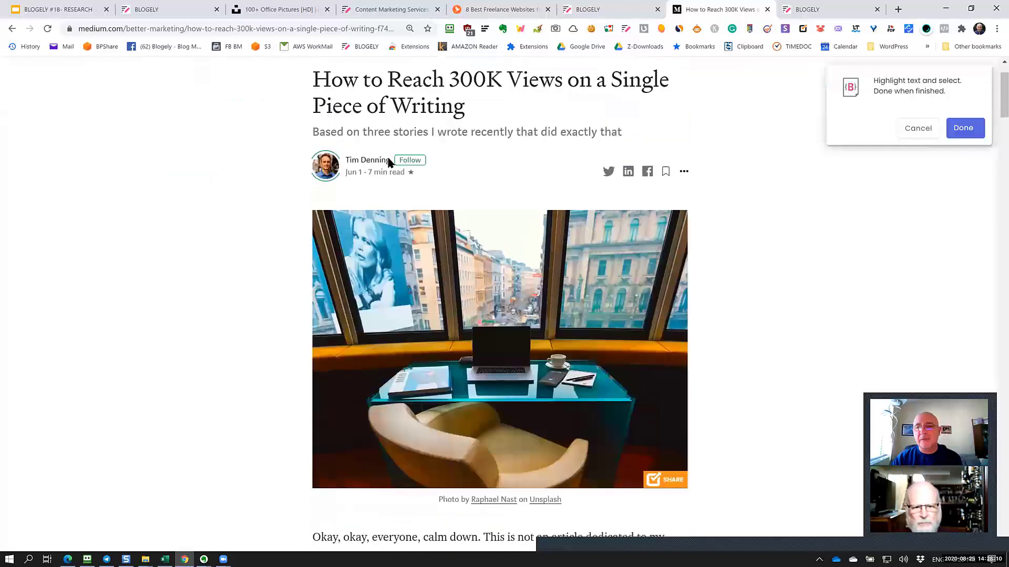
scroll(494, 213, "down", 10)
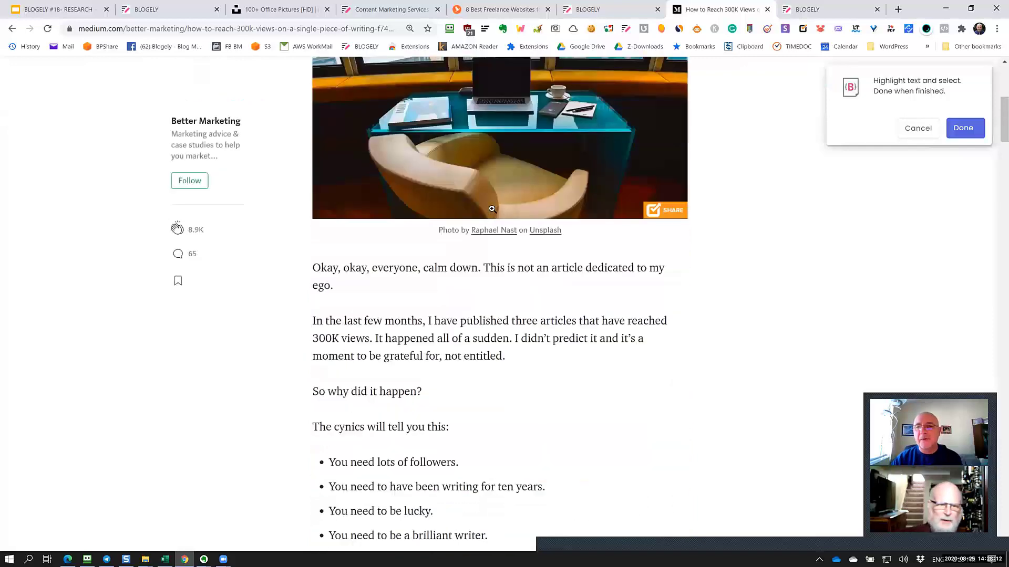
scroll(492, 209, "up", 2)
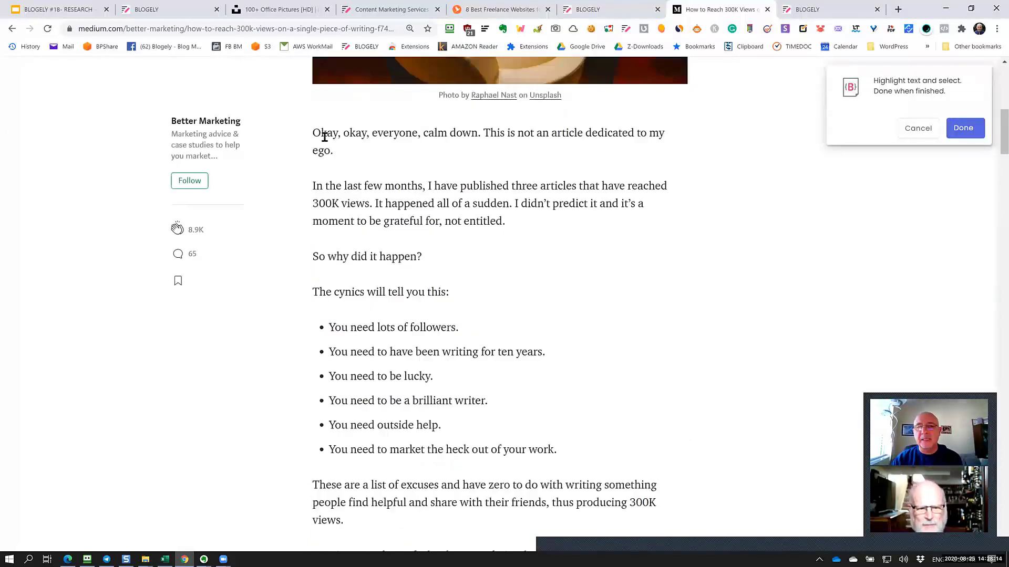
left_click_drag(312, 133, 441, 186)
left_click_drag(508, 220, 525, 230)
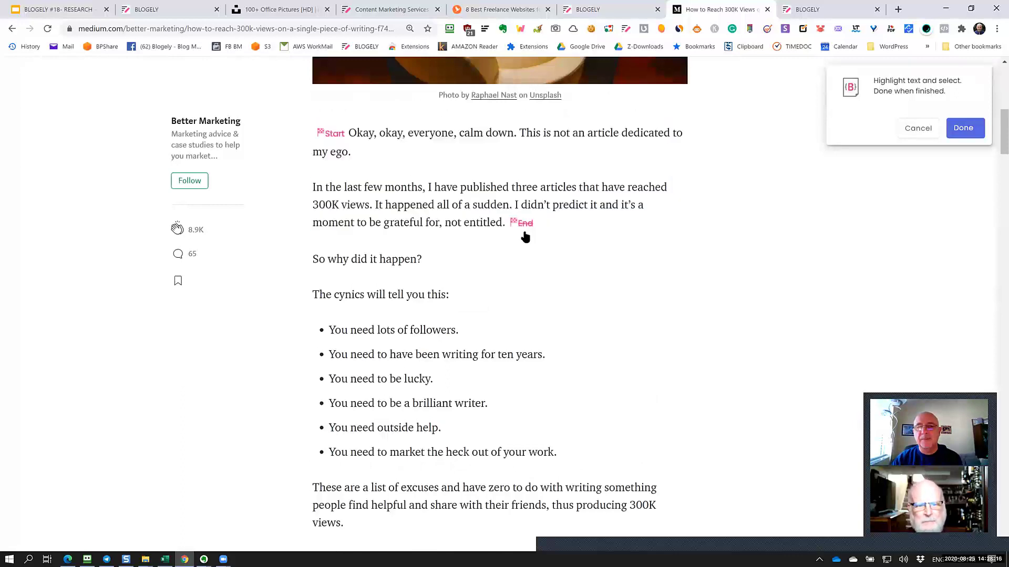
Step: Highlight the text from "These are a list of excuses" to "Let's get into it" and the first paragraph under "The First 24 Hours"
scroll(523, 230, "down", 6)
scroll(523, 230, "down", 1)
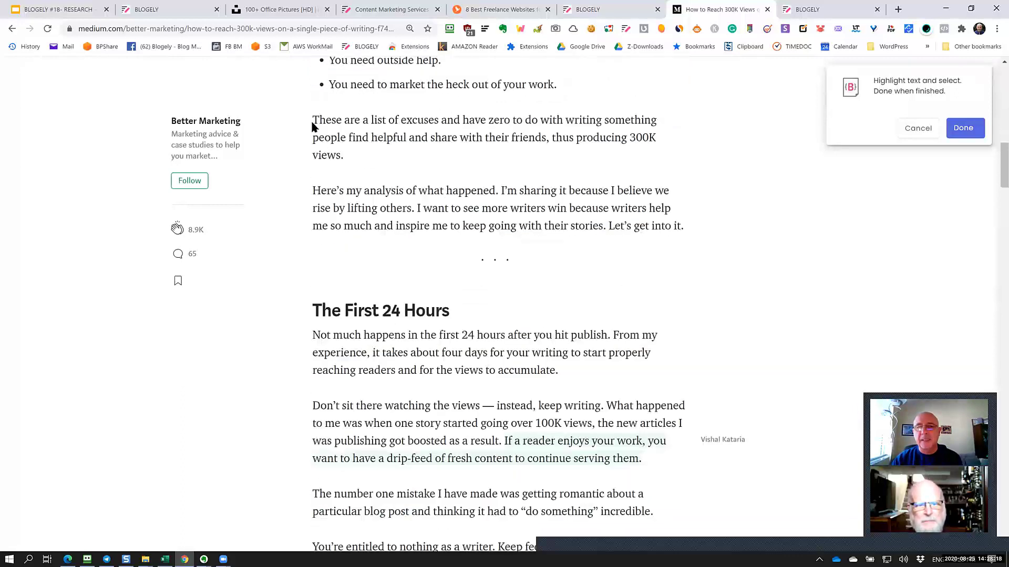
left_click_drag(313, 120, 670, 241)
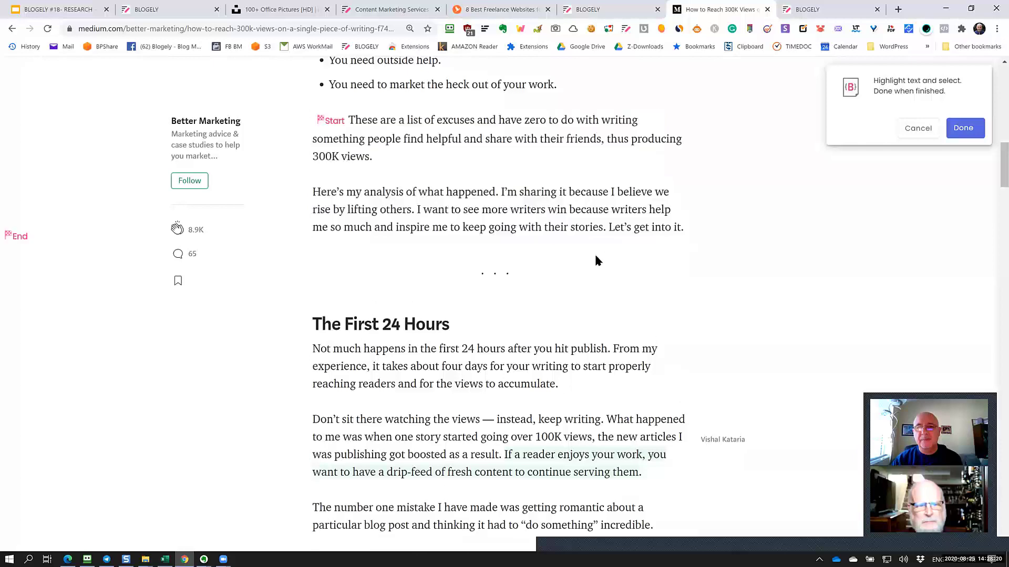
scroll(594, 252, "down", 5)
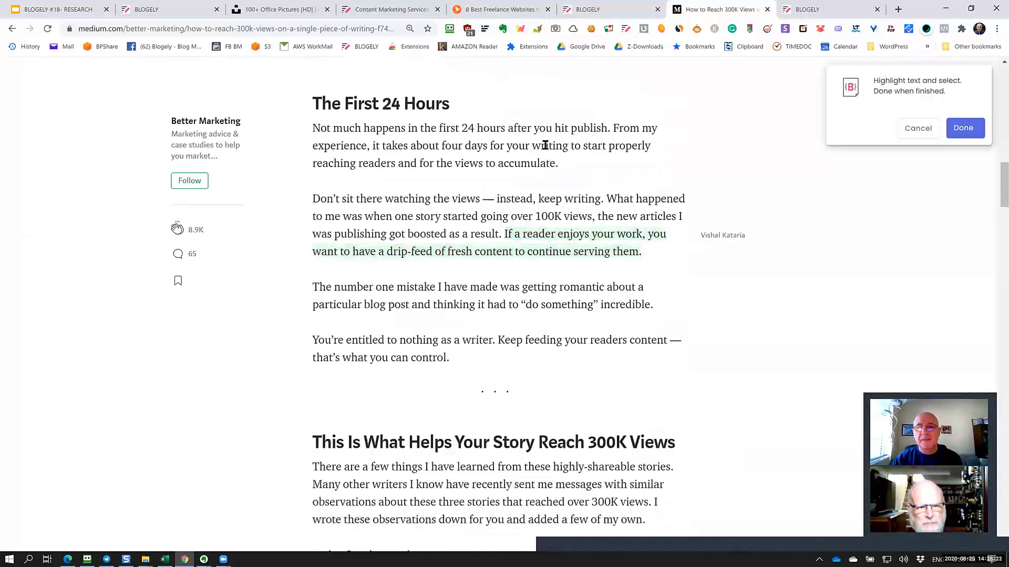
left_click_drag(313, 127, 582, 162)
Step: Highlight the "No filter" section through "filtered out all the goodness", then finish highlighting and save the collected text as a note
scroll(511, 216, "down", 15)
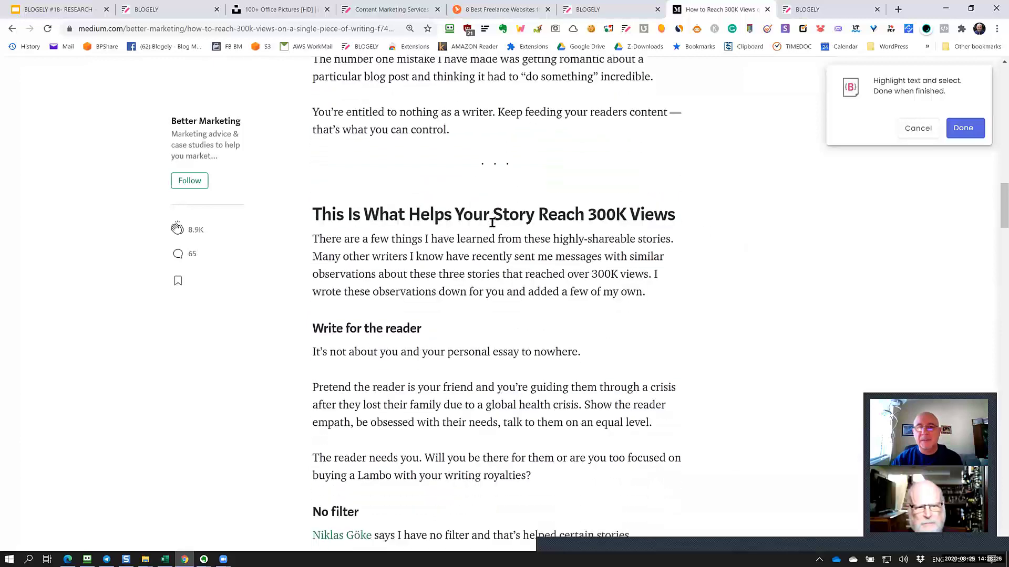
scroll(492, 223, "down", 1)
scroll(491, 223, "up", 1)
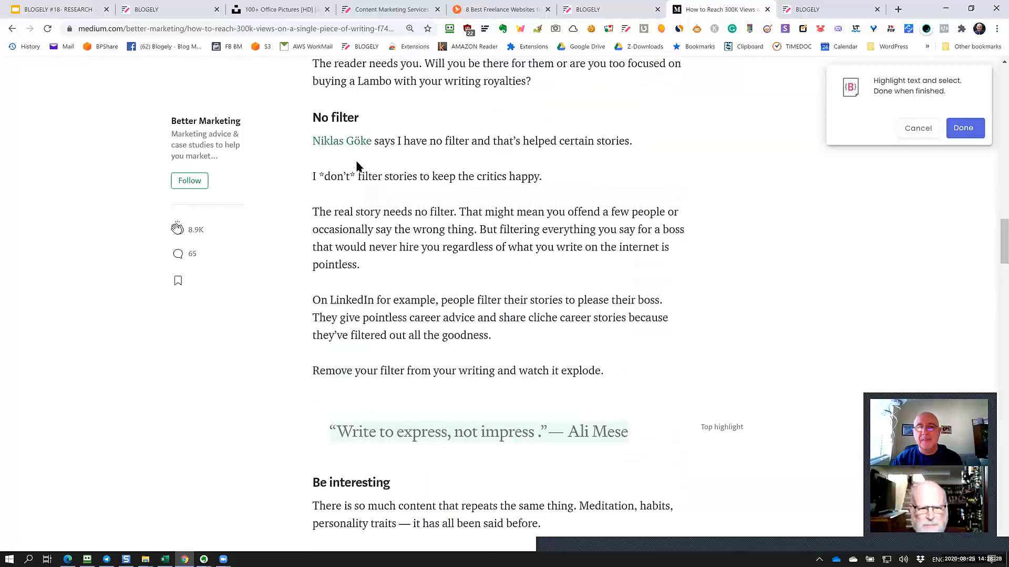
left_click_drag(312, 112, 604, 344)
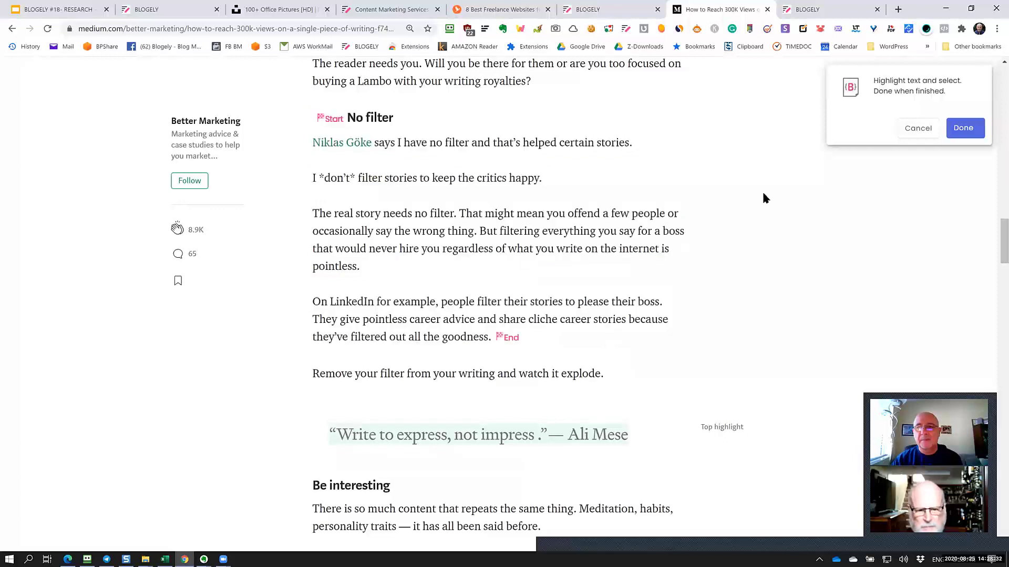
left_click(960, 132)
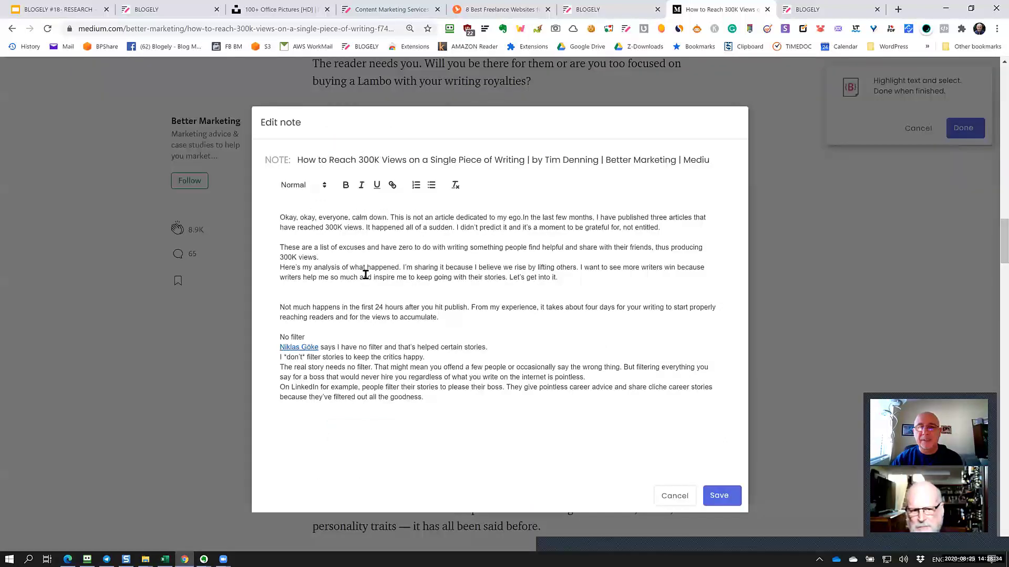
left_click(721, 496)
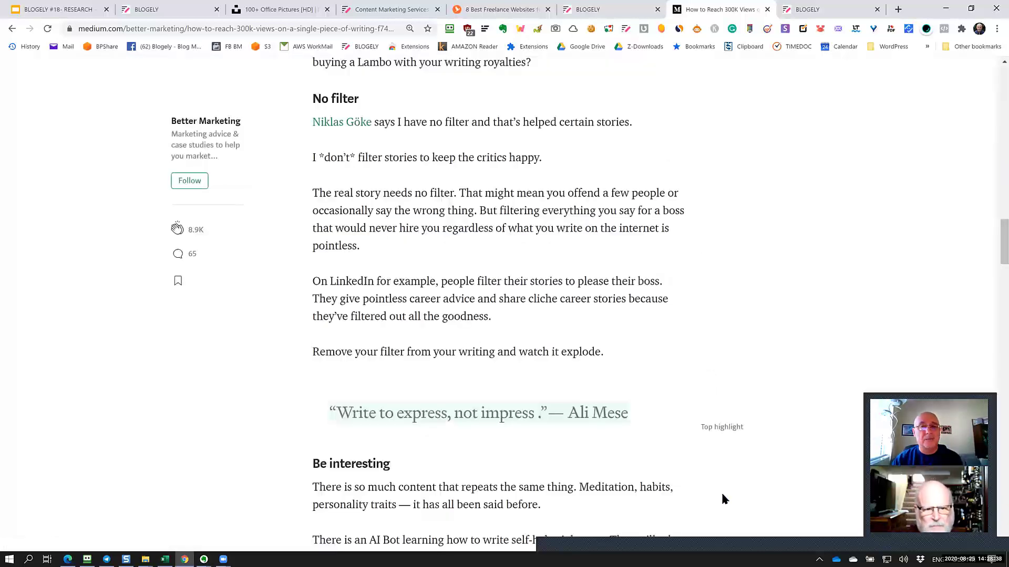
Step: Return to the article in Blogely, reload it and show its article-related notes beside the "So I carried out a survey…" block
left_click(604, 12)
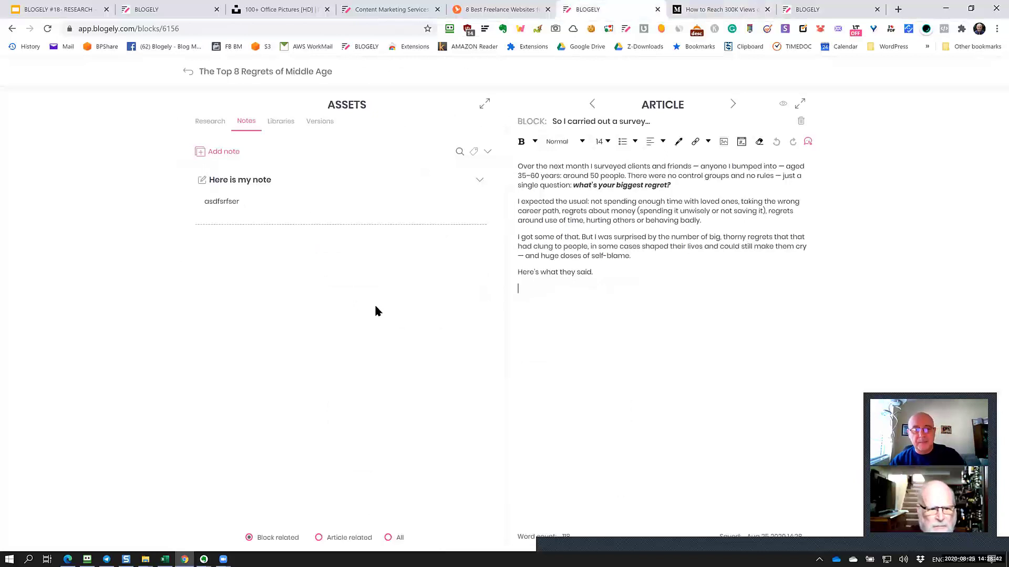
key("F5")
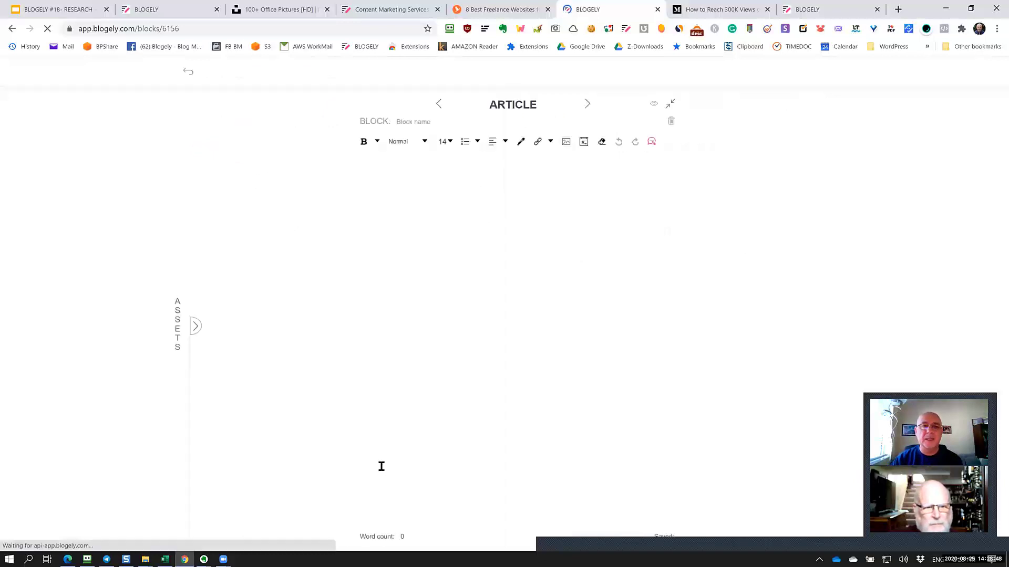
right_click(191, 330)
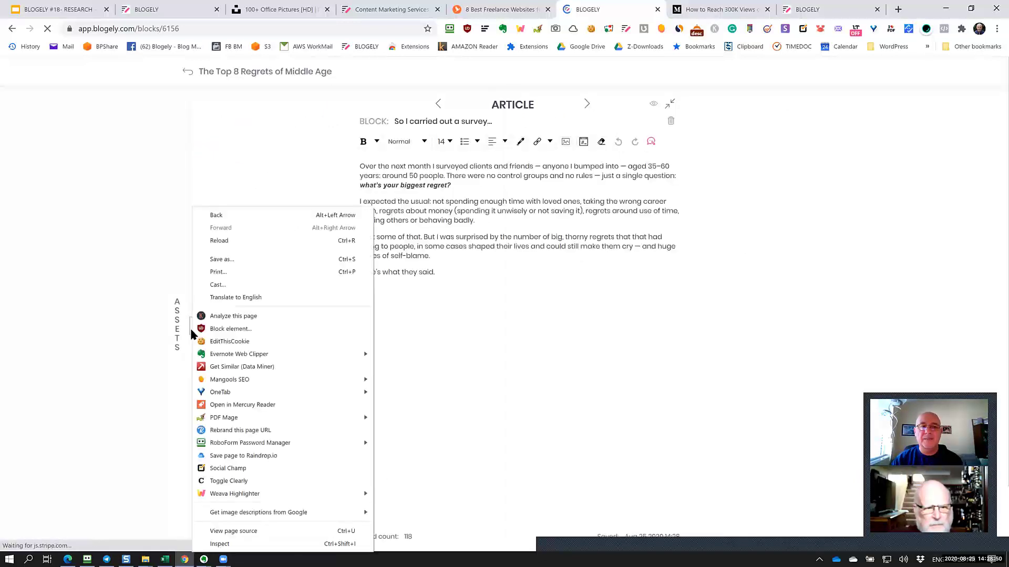
left_click(180, 257)
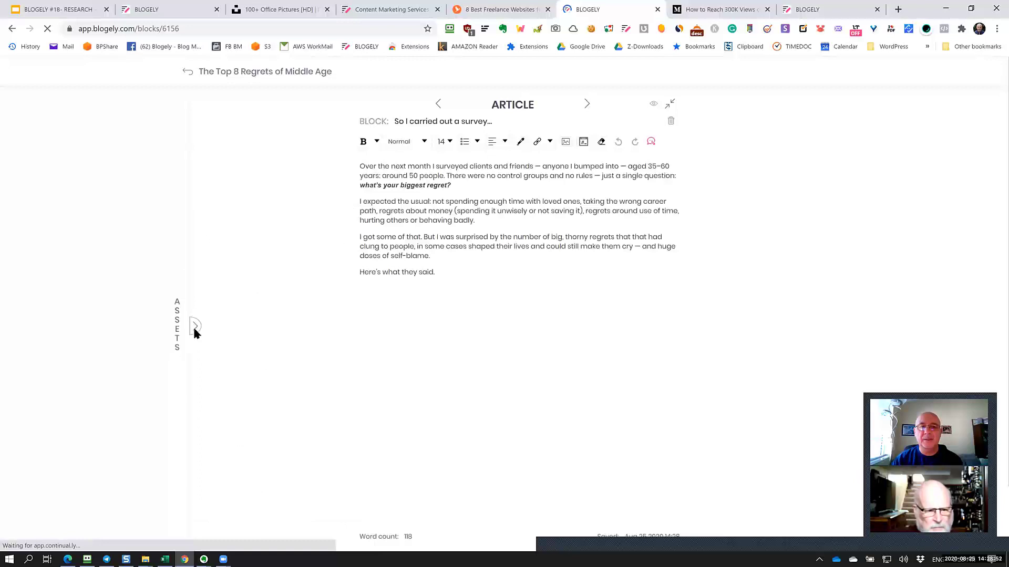
left_click(194, 327)
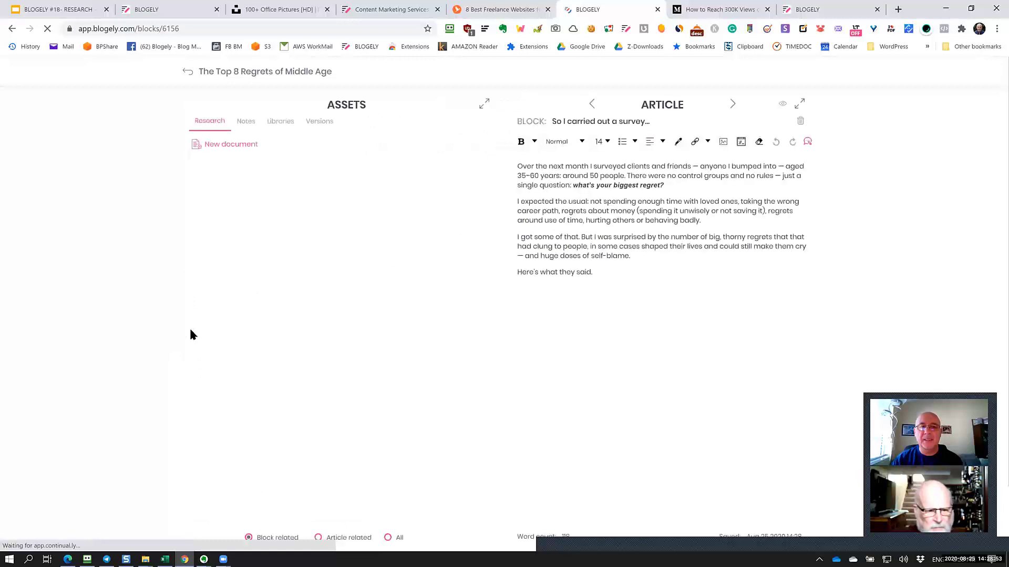
left_click(245, 124)
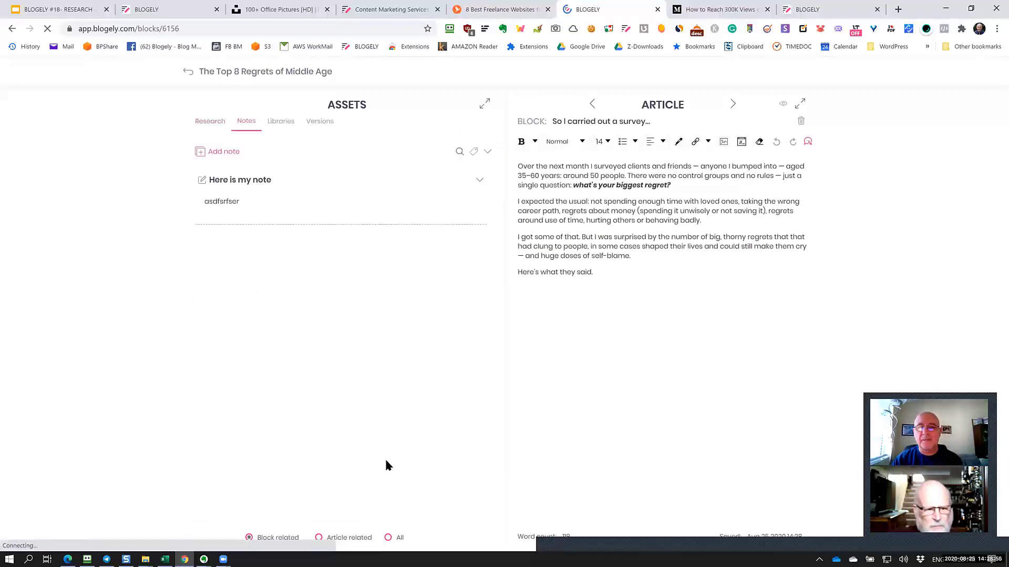
left_click(327, 538)
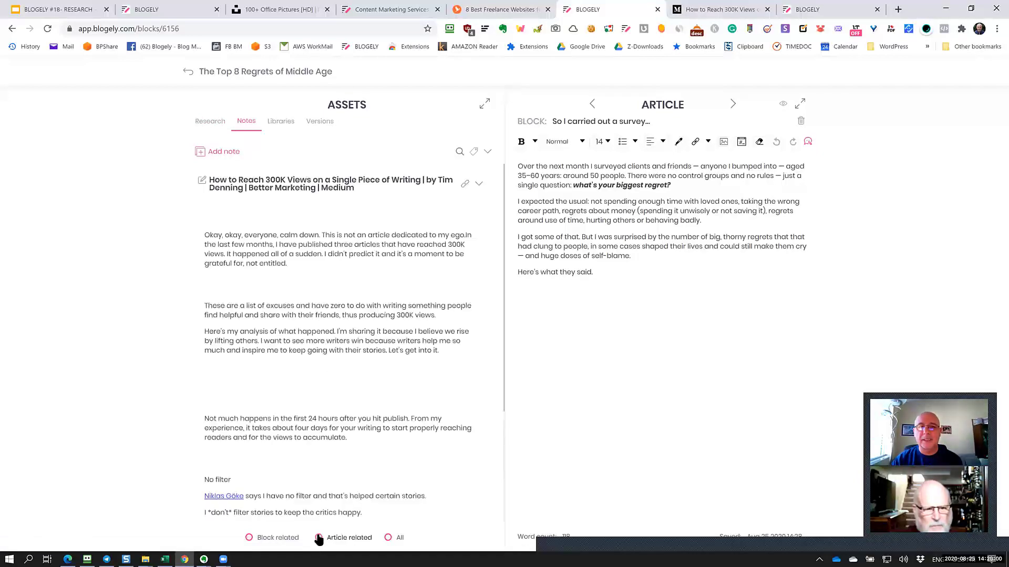
Step: Open the "How to Reach 300K Views on a Single Piece of Writing" note for editing and remove surplus blank lines above "Not much happens"
scroll(394, 452, "down", 3)
scroll(393, 446, "up", 3)
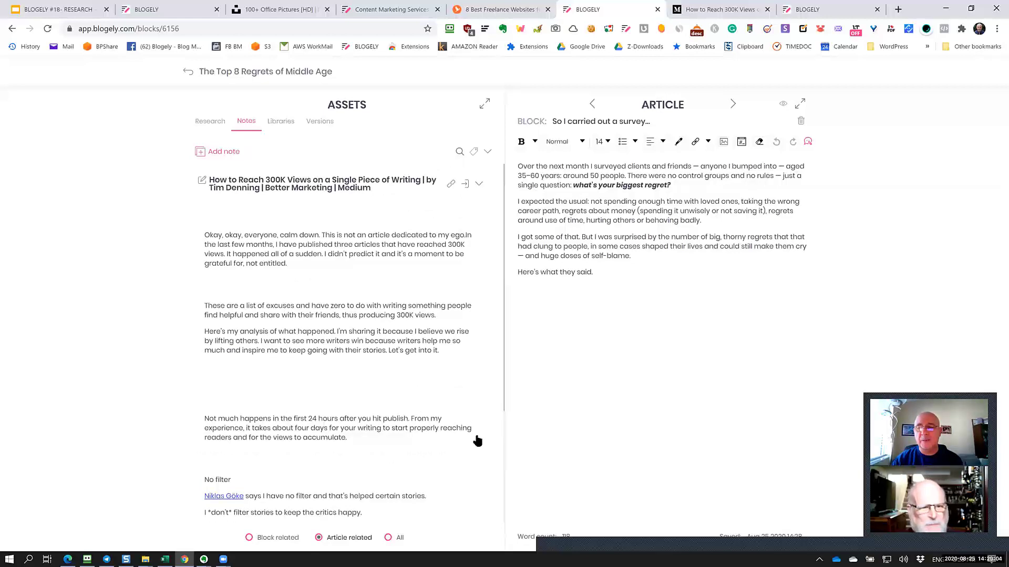
scroll(434, 279, "down", 3)
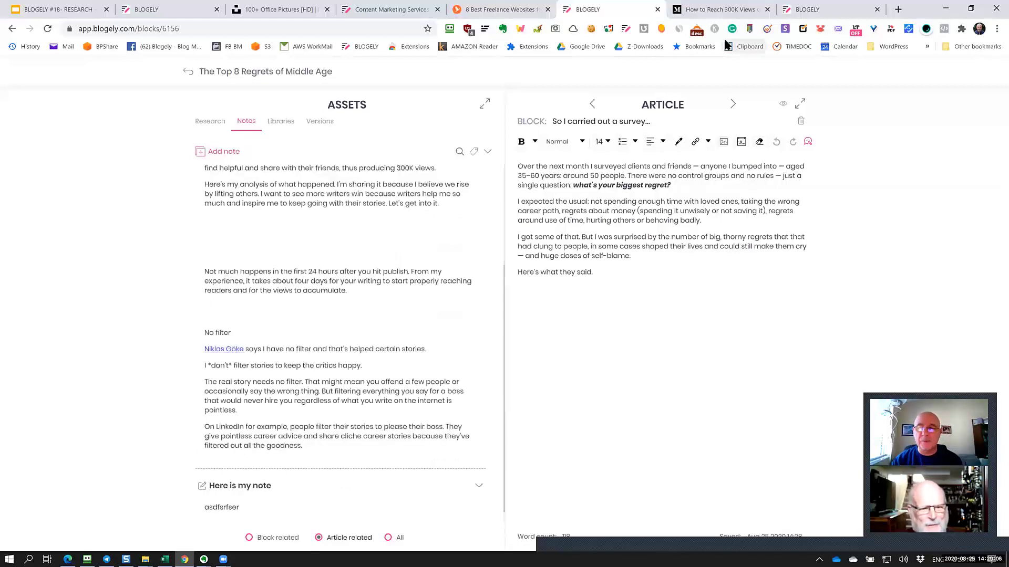
scroll(274, 231, "up", 2)
scroll(274, 231, "up", 1)
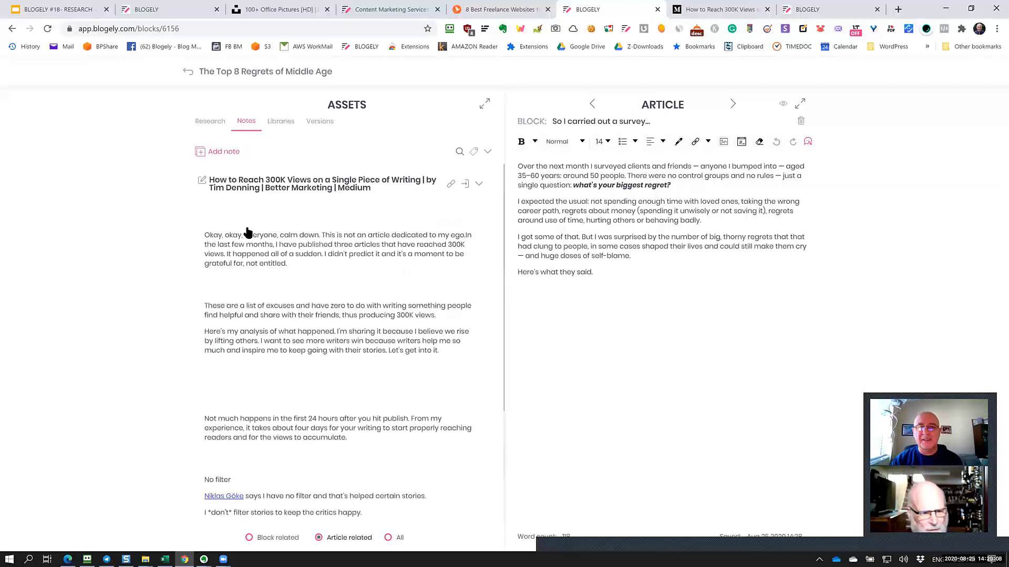
left_click(202, 182)
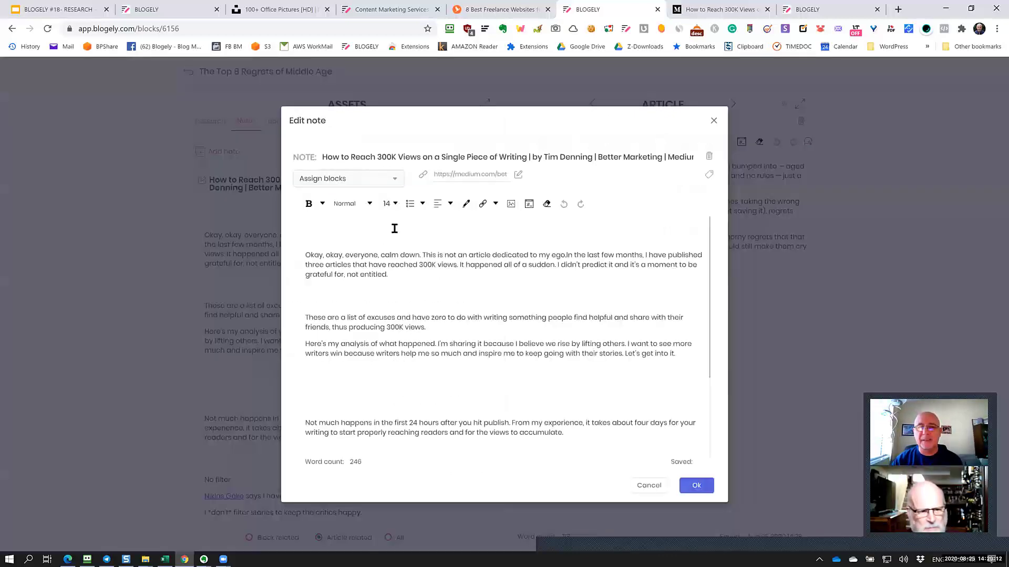
key("Delete")
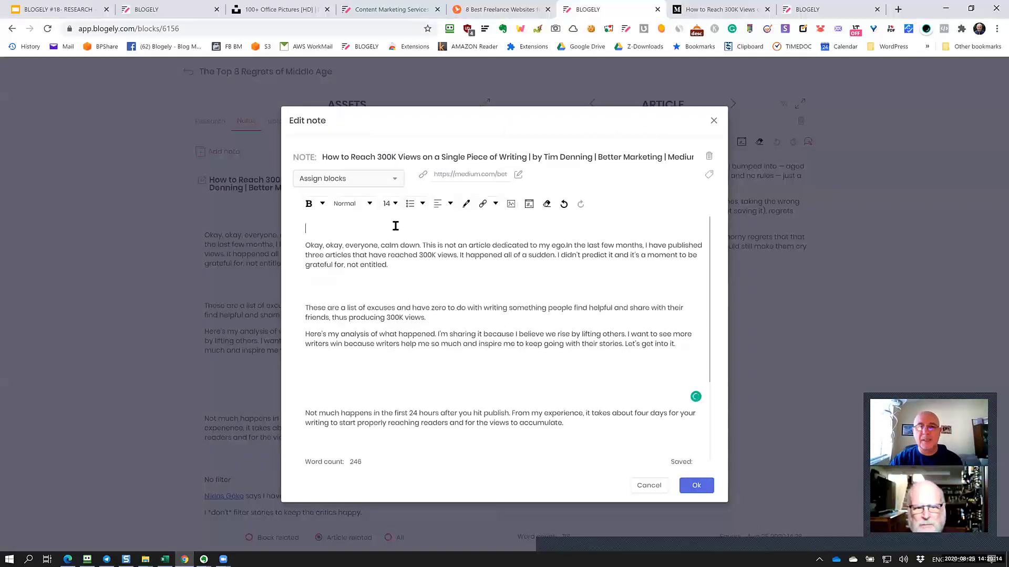
left_click(380, 268)
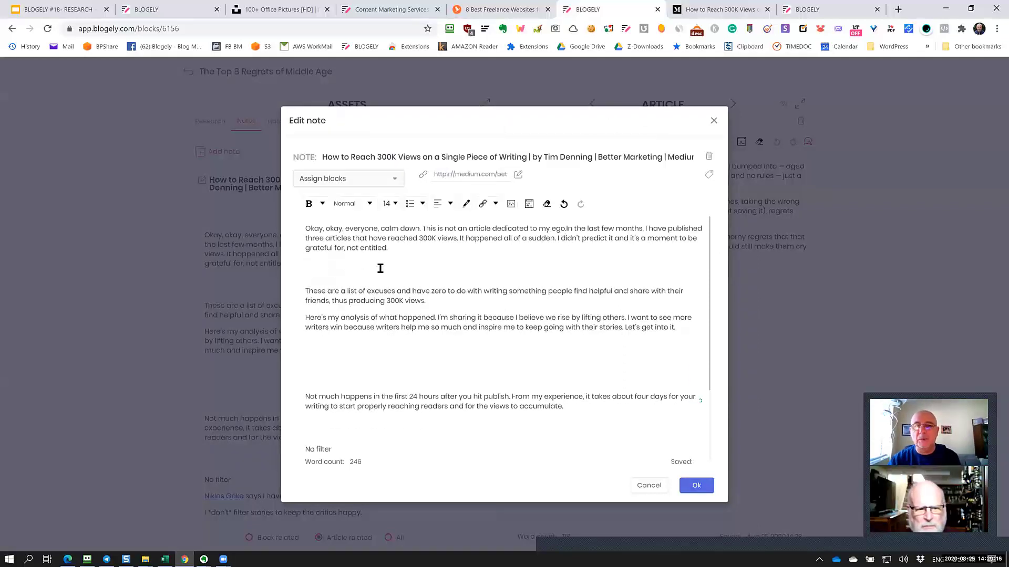
key("Delete")
key("Delete")
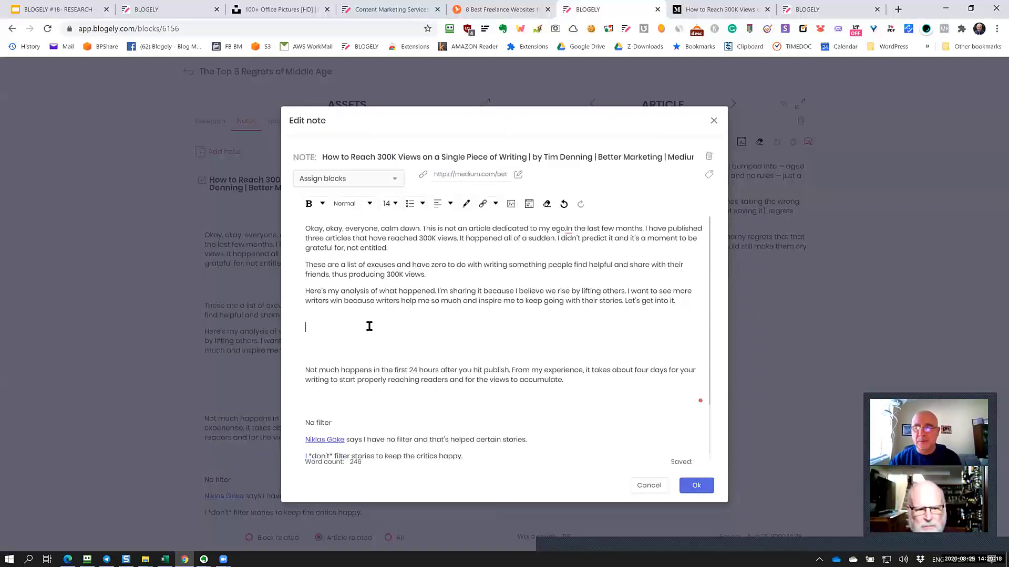
key("Delete")
key("Delete")
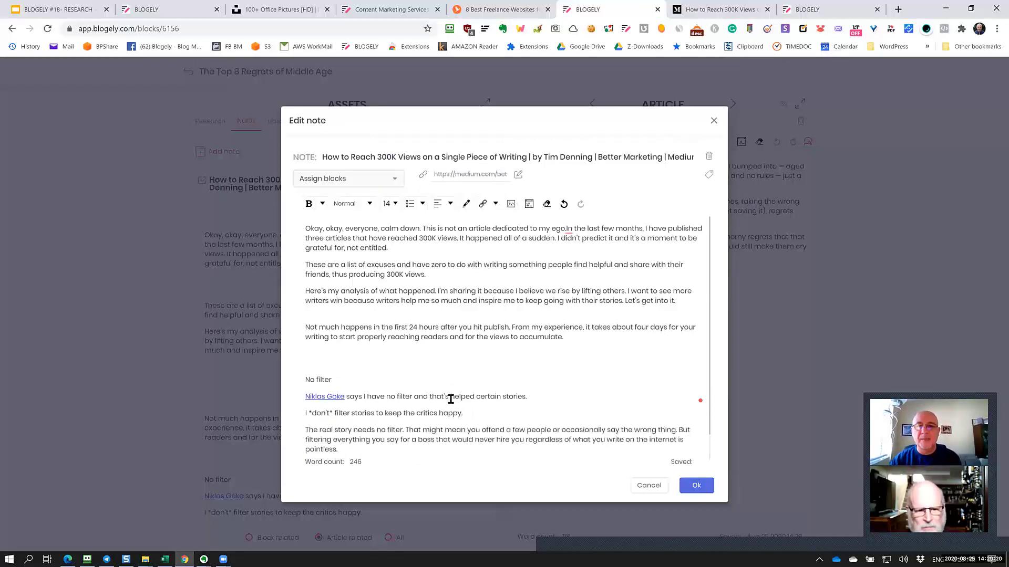
Step: Make the note's paragraph starting "Not much happens in the first 24 hours" bold
scroll(450, 399, "down", 1)
scroll(535, 371, "up", 1)
left_click_drag(577, 339, 283, 326)
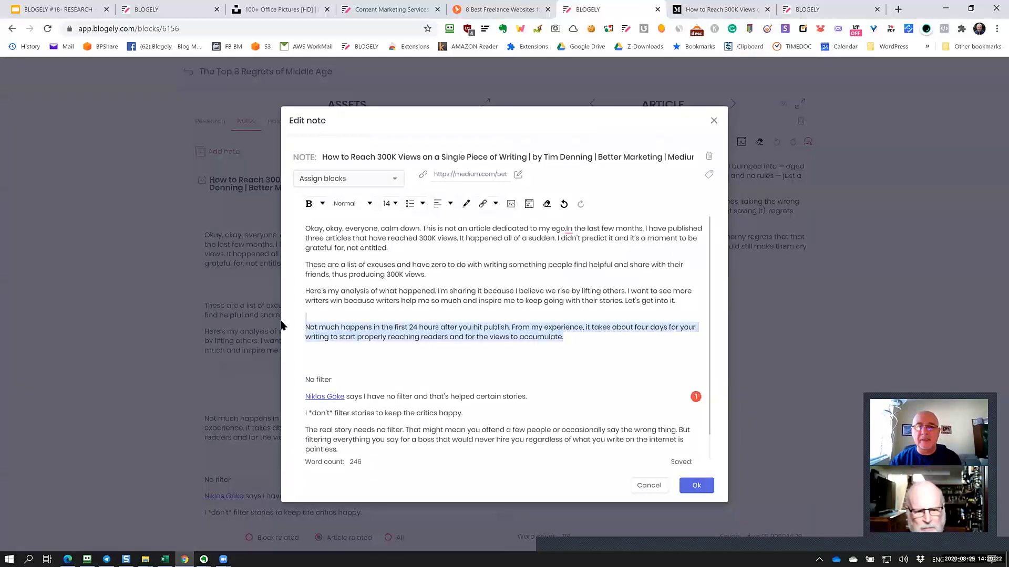
left_click(321, 204)
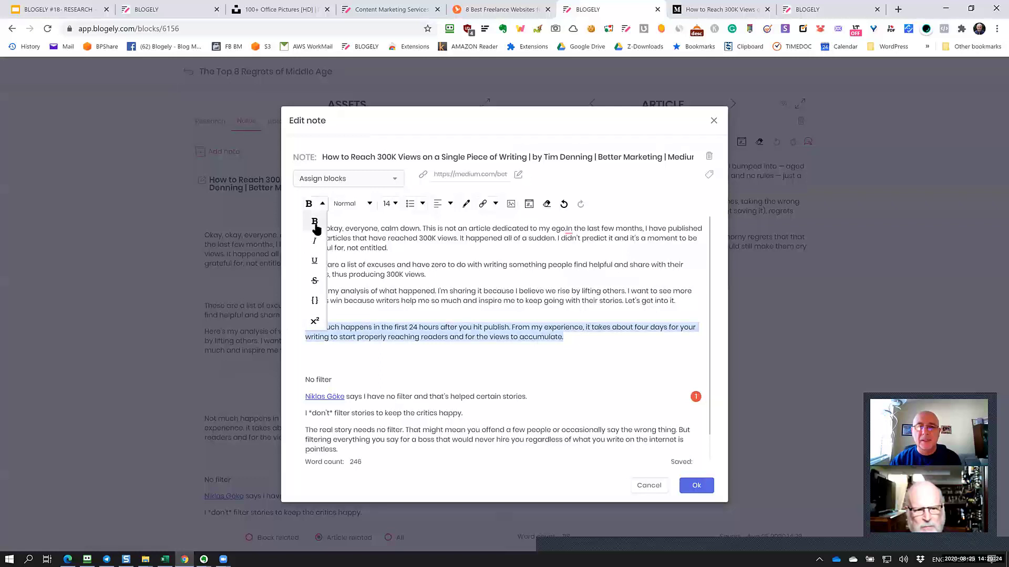
left_click(314, 223)
left_click(426, 275)
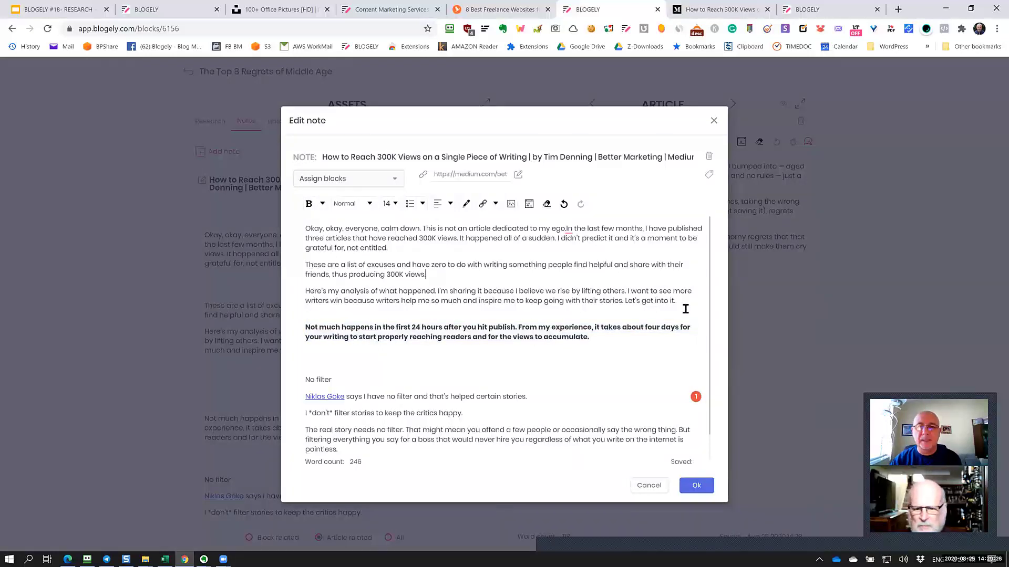
Step: Color the text of the paragraph starting "Here's my analysis of what happened" red and save the note
left_click_drag(683, 304, 308, 292)
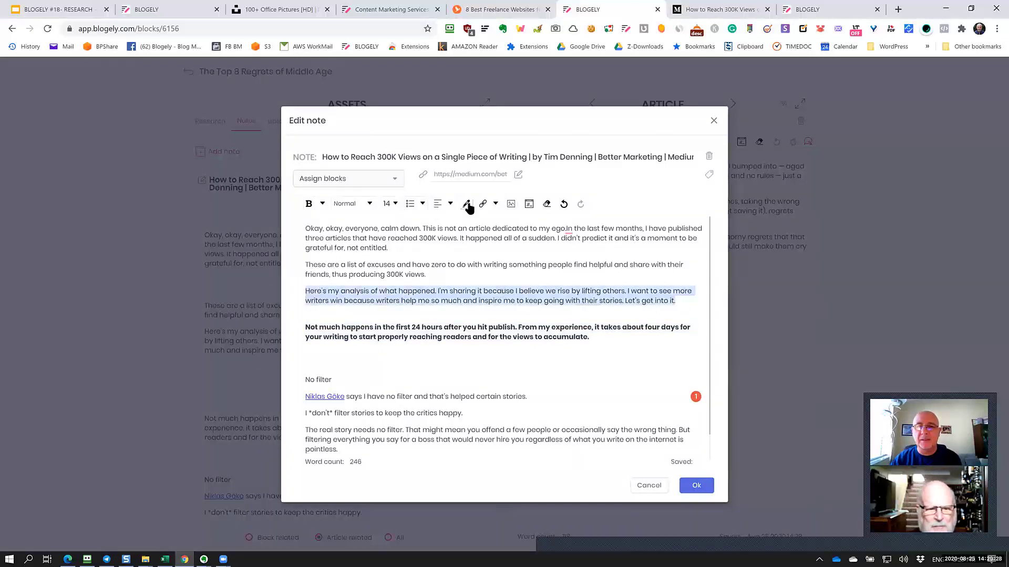
left_click(466, 204)
scroll(516, 278, "down", 1)
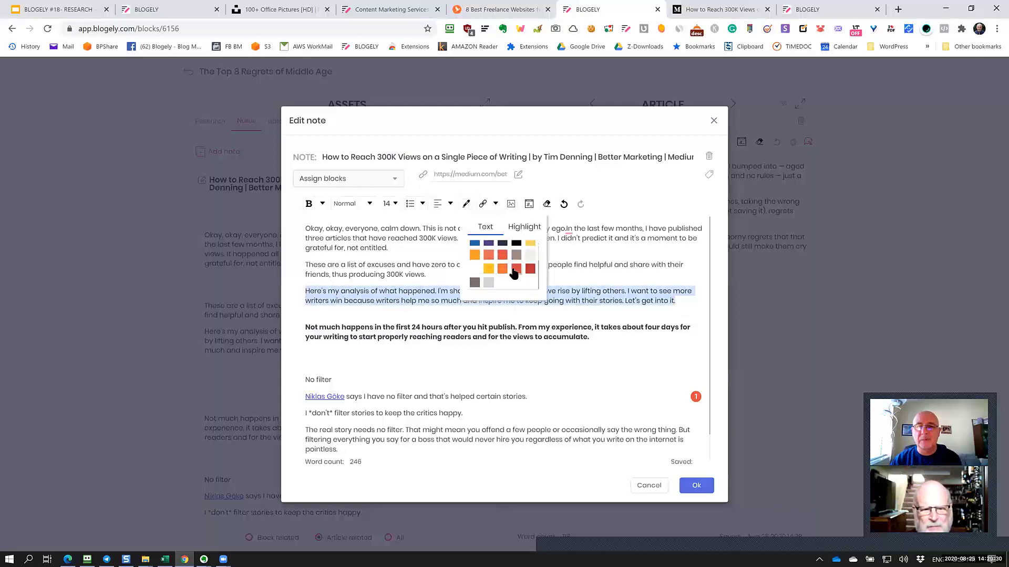
left_click(500, 255)
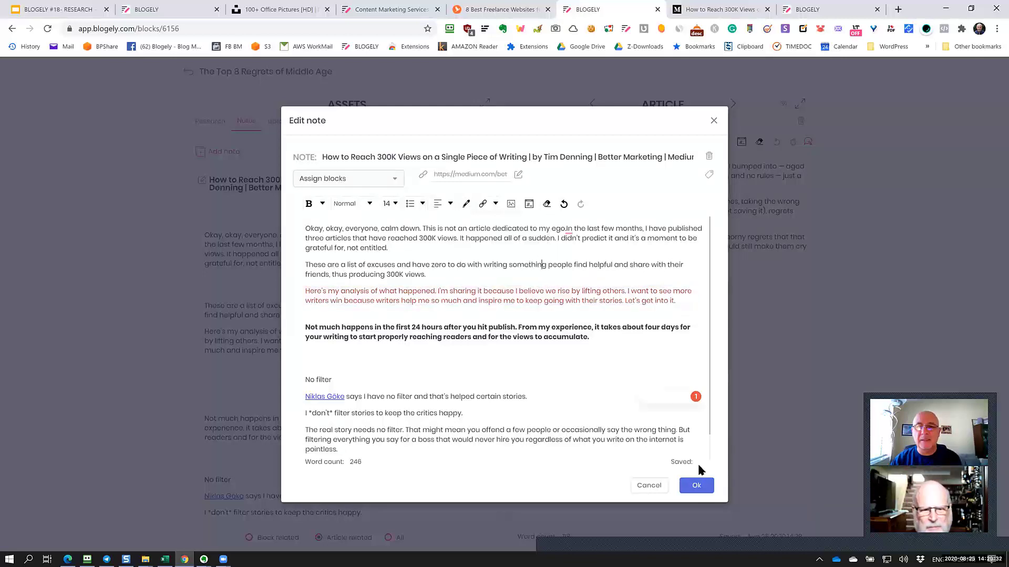
left_click(696, 485)
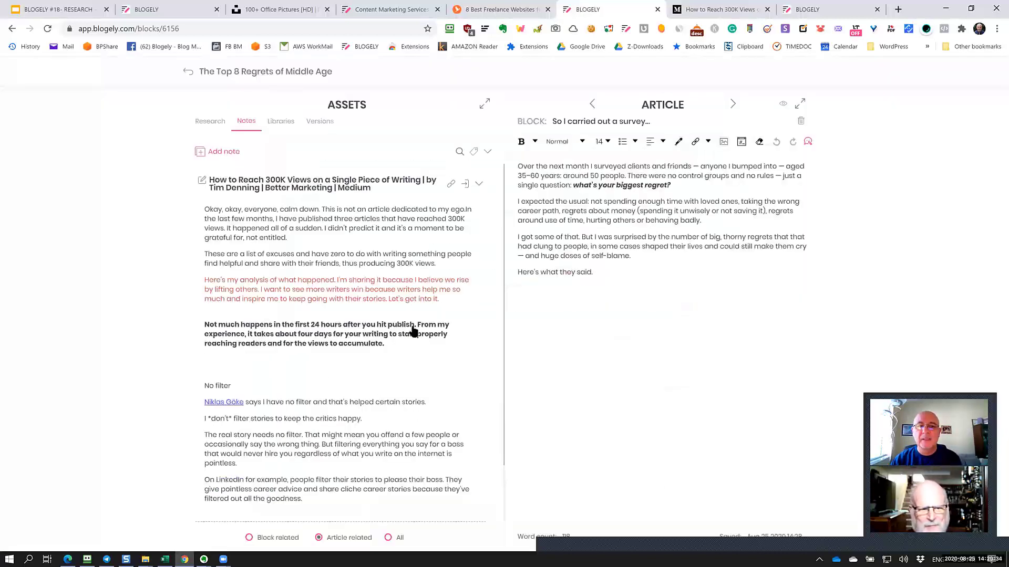
Step: Assign the "How to Reach 300K Views" note to the "So I carried out a survey…" block and save it
scroll(360, 318, "down", 1)
scroll(351, 370, "up", 1)
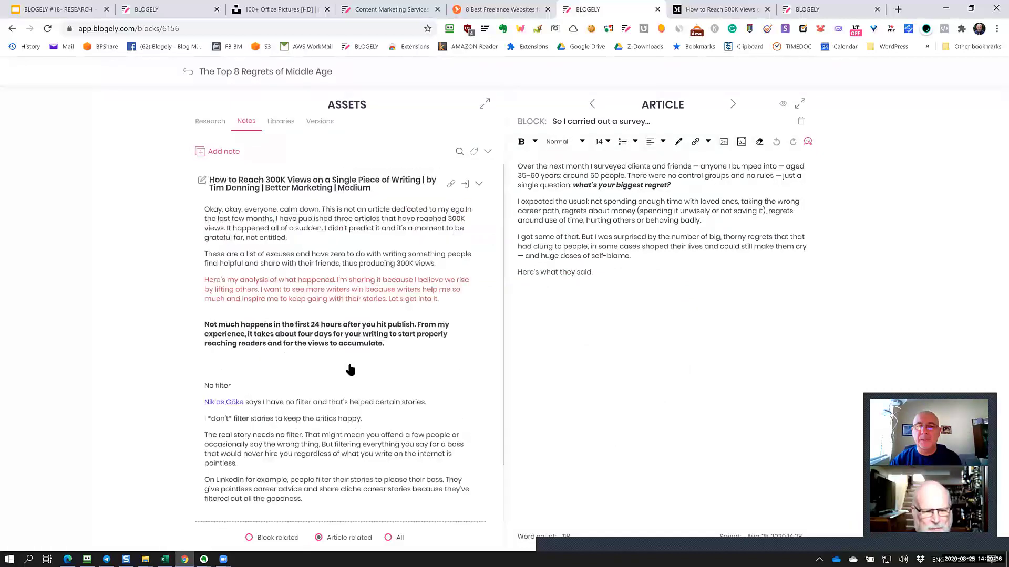
scroll(351, 370, "down", 1)
scroll(351, 370, "up", 1)
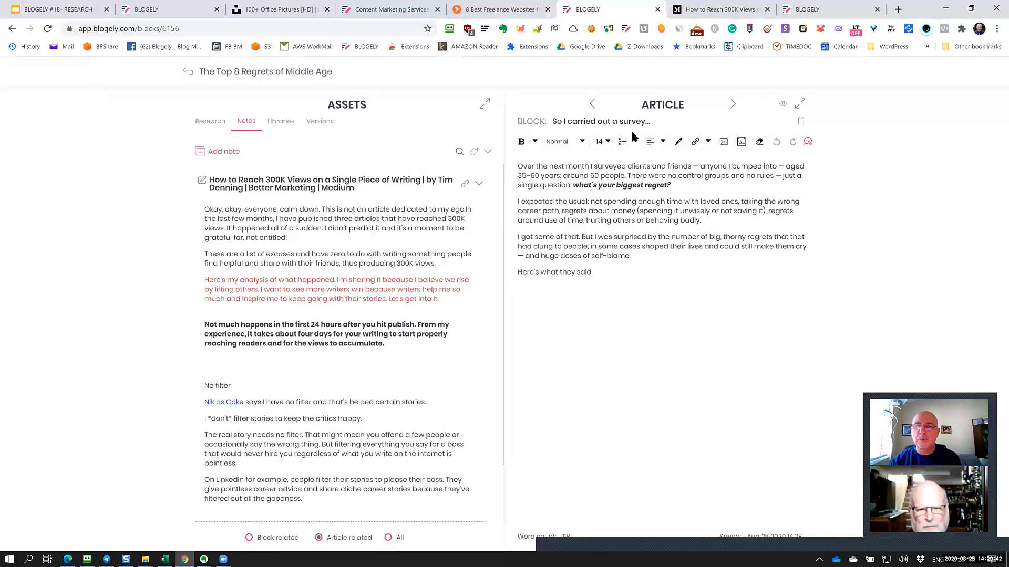
left_click(202, 183)
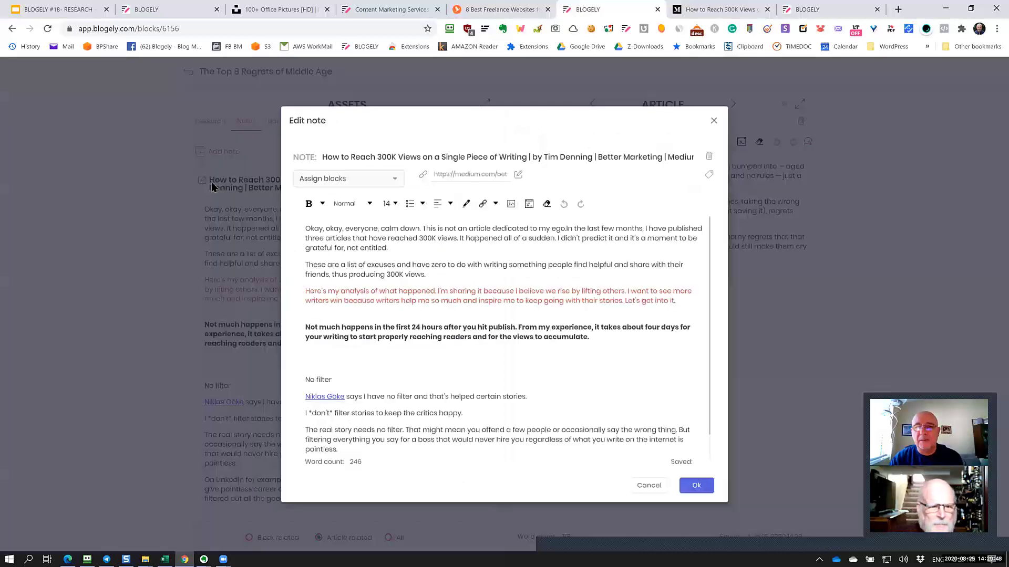
left_click(391, 181)
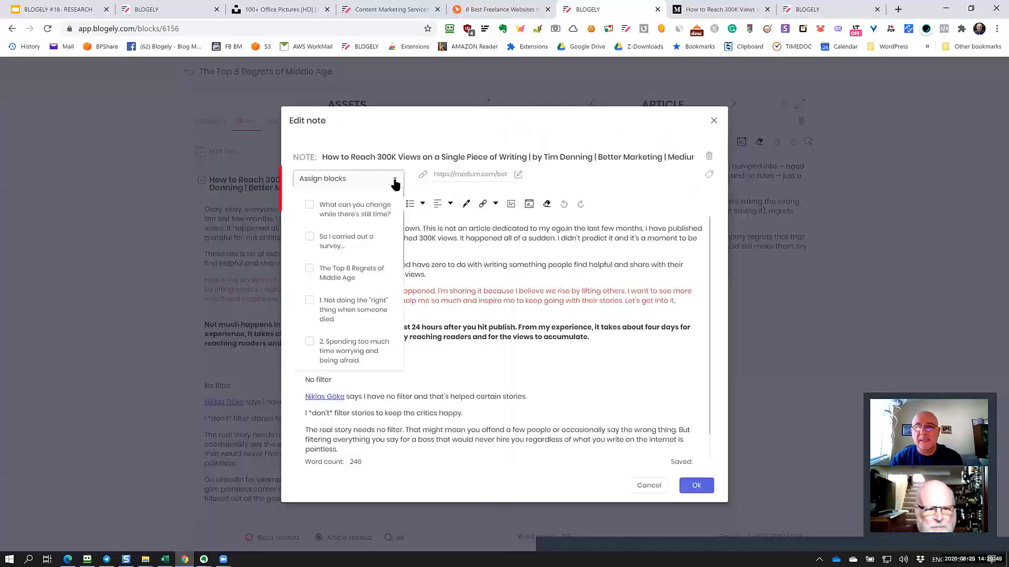
left_click(310, 237)
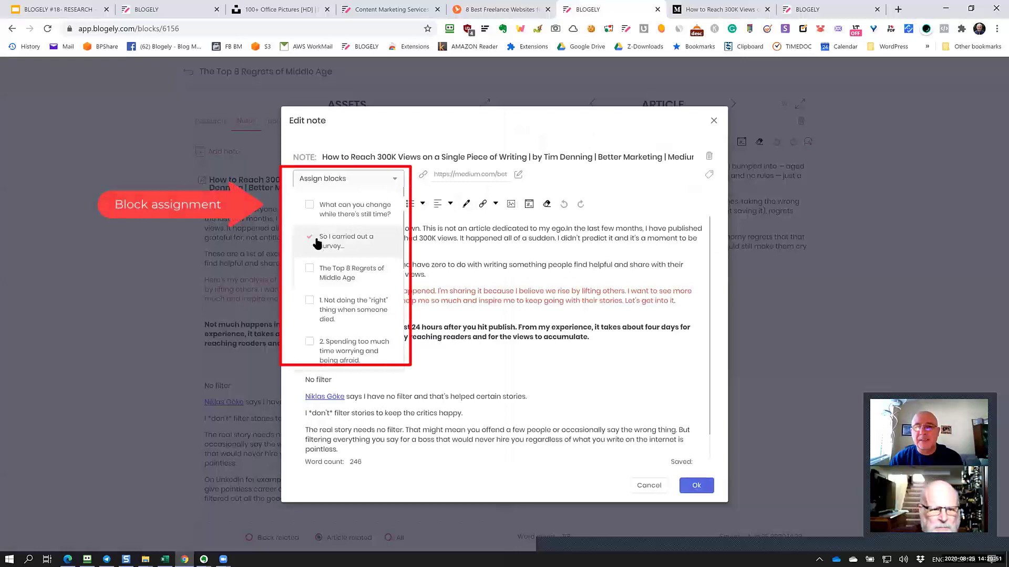
left_click(701, 484)
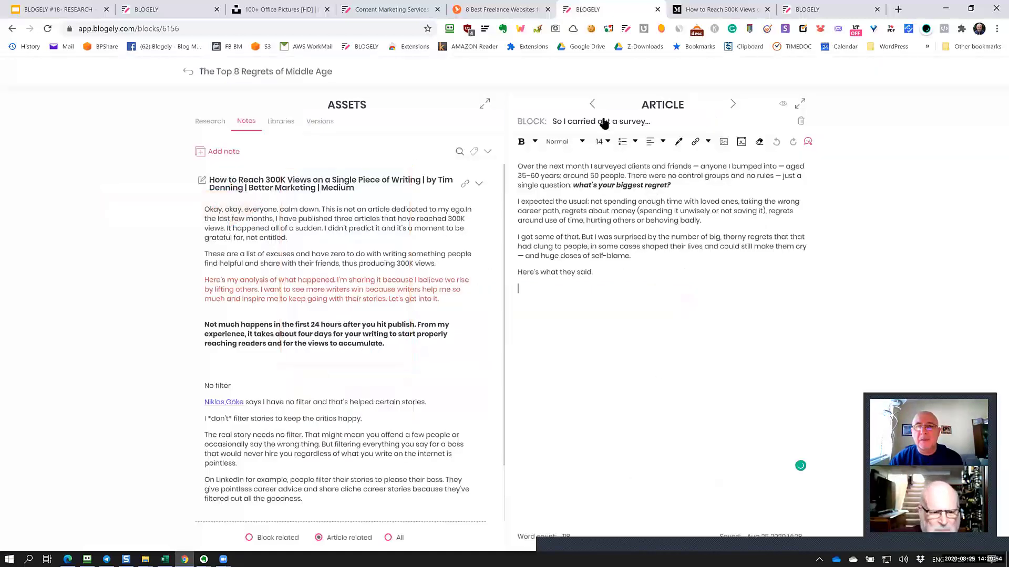
Step: Filter notes to block related and compare those of "What can you change while there's still time?" and "So I carried out a survey…"
left_click(731, 106)
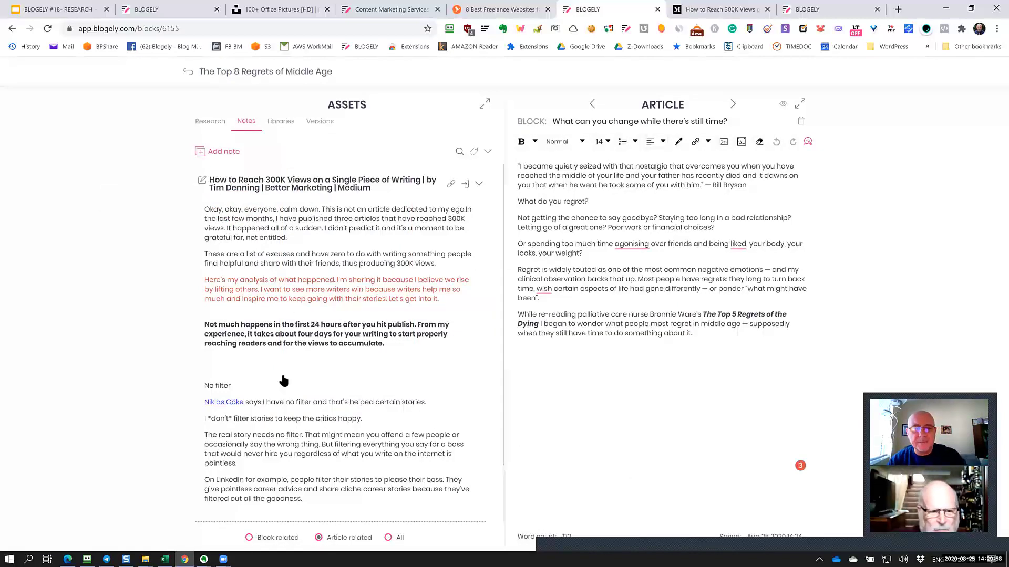
left_click(255, 539)
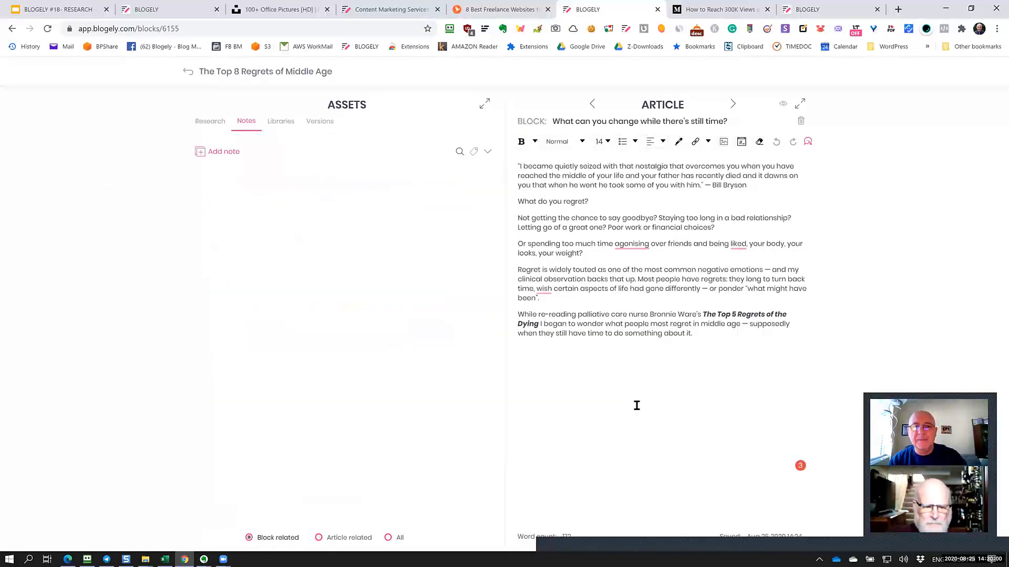
left_click(732, 105)
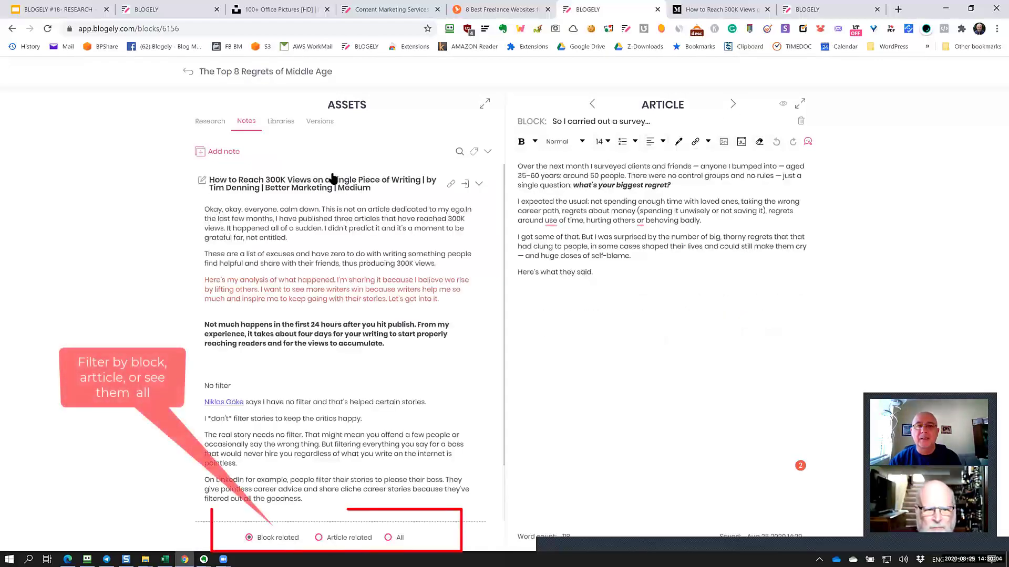
scroll(439, 335, "down", 1)
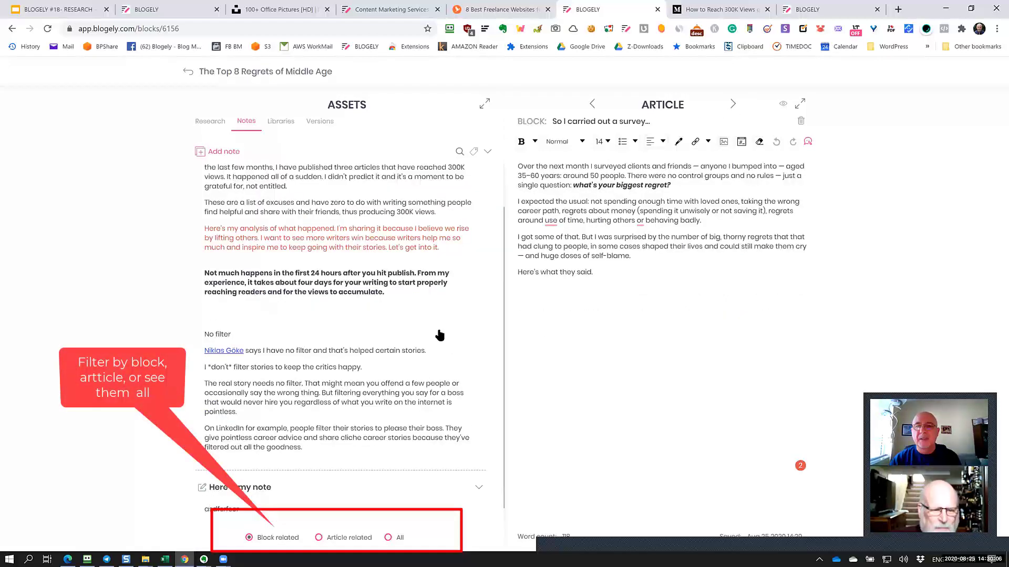
scroll(439, 335, "up", 1)
left_click(613, 346)
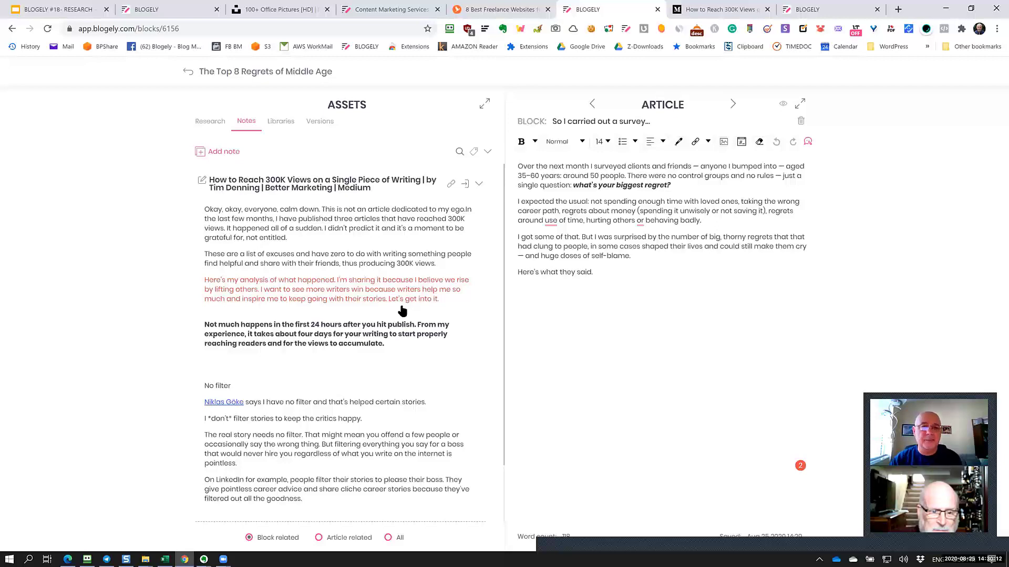
Step: Reopen the "How to Reach 300K Views" note for editing and remove the blank lines above "No filter"
left_click(202, 181)
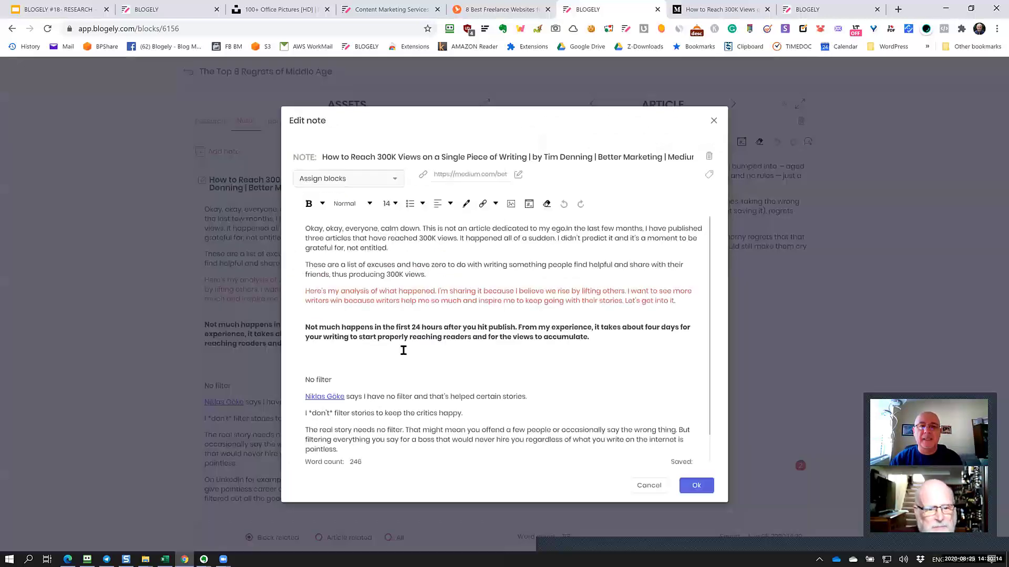
left_click(436, 369)
key("Delete")
key("Delete")
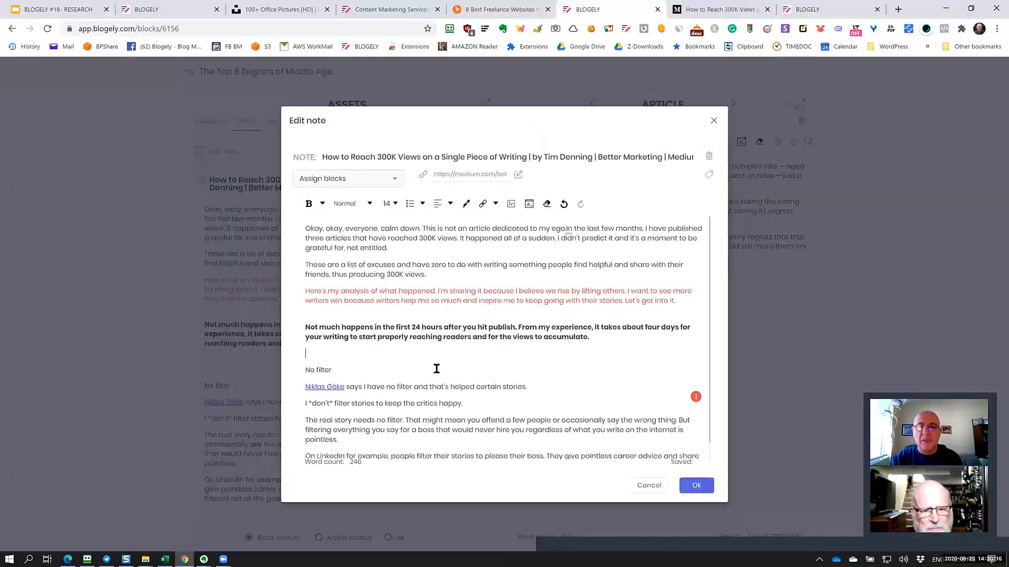
left_click(547, 445)
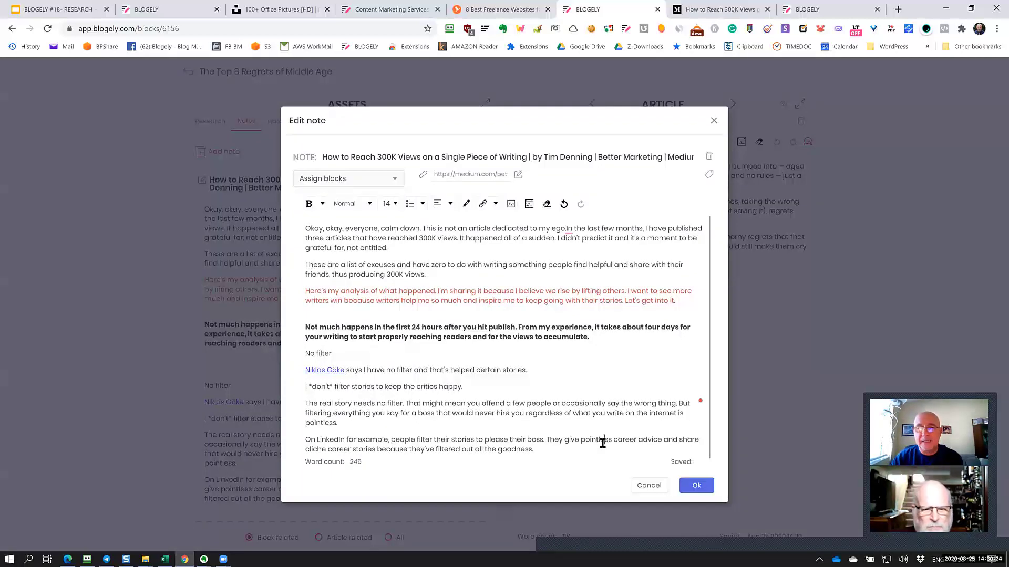
Step: Try the H5 heading style on the note's paragraph starting "The real story needs no filter"
left_click_drag(361, 422, 292, 399)
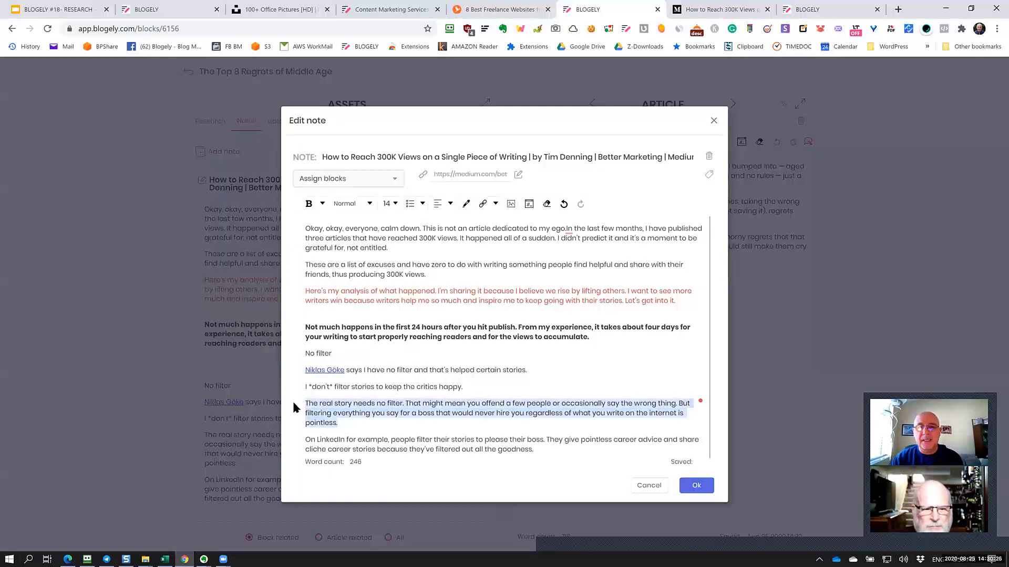
left_click(320, 204)
left_click(351, 203)
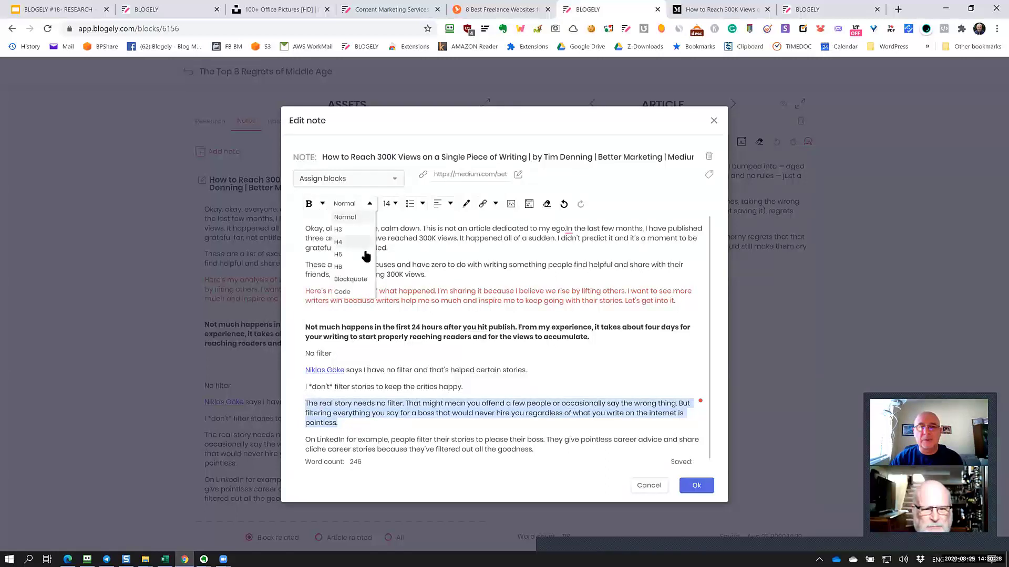
left_click(357, 255)
left_click(527, 310)
left_click(599, 403)
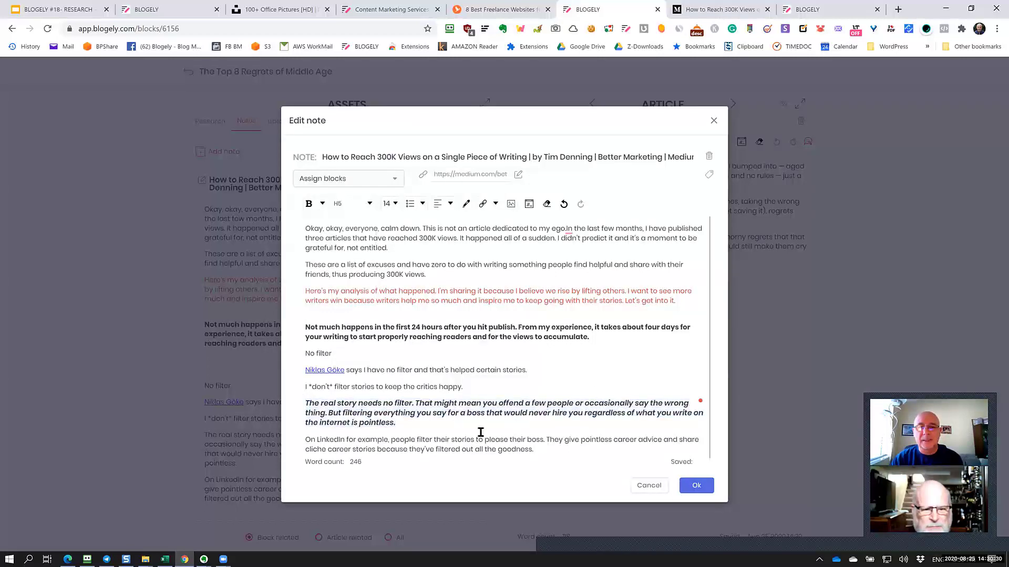
Step: Format the paragraph starting "The real story needs no filter" as a blockquote and save the note
left_click_drag(480, 432, 309, 399)
left_click(351, 204)
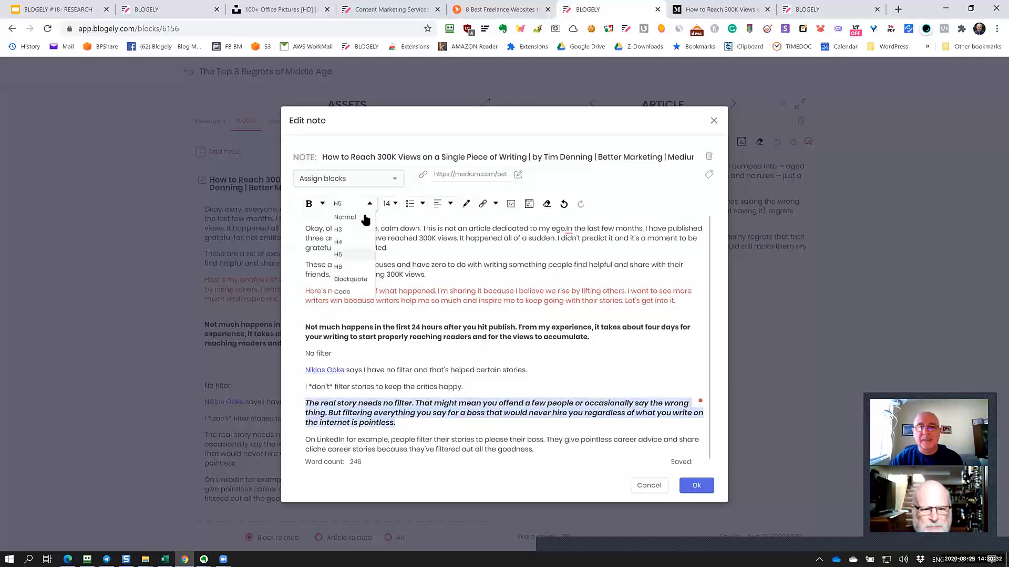
left_click(352, 287)
left_click(697, 486)
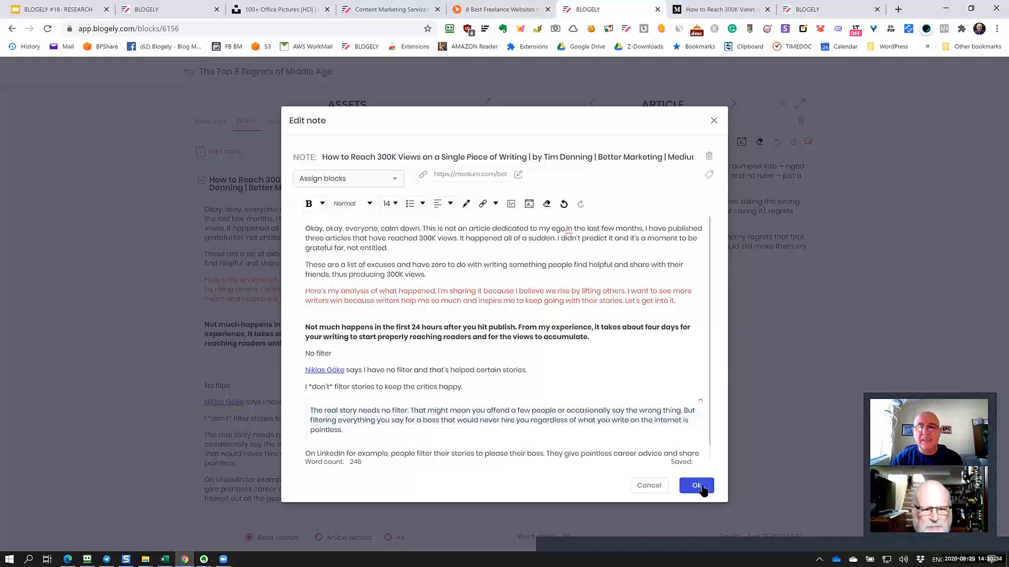
scroll(354, 399, "down", 2)
scroll(353, 432, "up", 1)
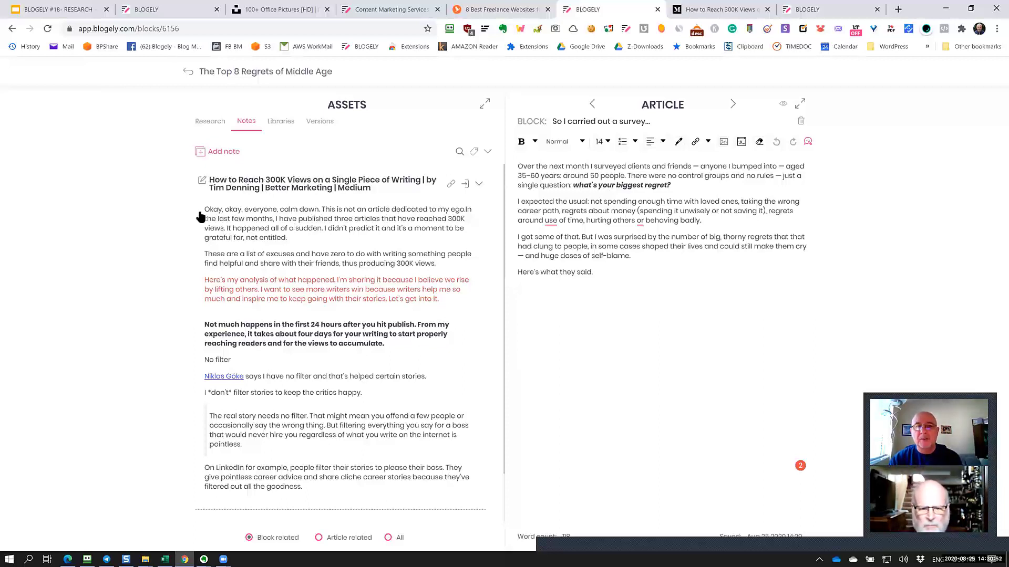
Step: Copy the note's opening paragraph "Okay, okay, everyone, calm down" to the end of the "So I carried out a survey…" block
left_click_drag(201, 208, 288, 243)
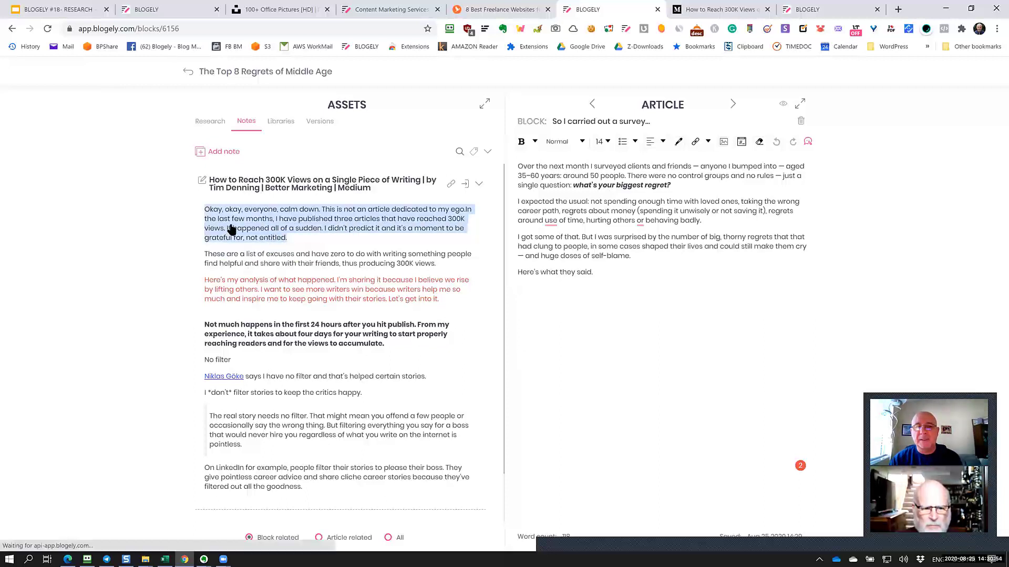
left_click_drag(230, 227, 574, 313)
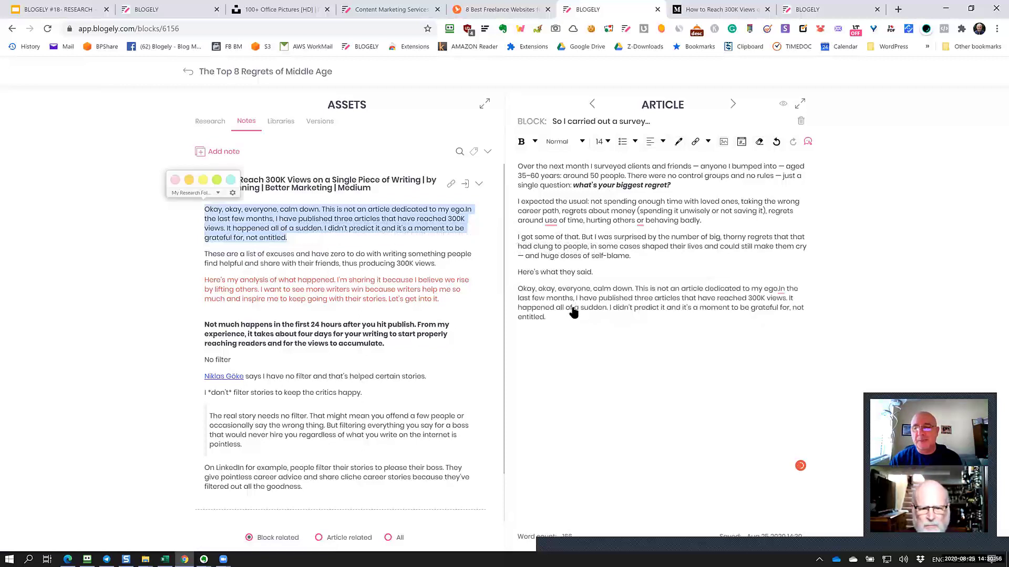
left_click(575, 329)
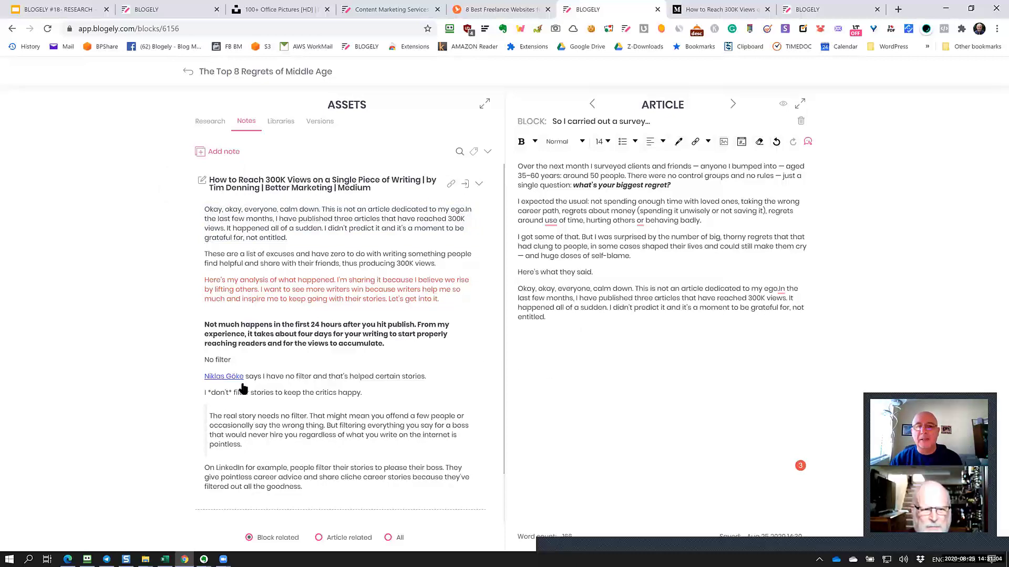
Step: Insert the whole "How to Reach 300K Views" note at the block's end and remove the blank line above it
scroll(356, 367, "down", 1)
scroll(383, 367, "up", 1)
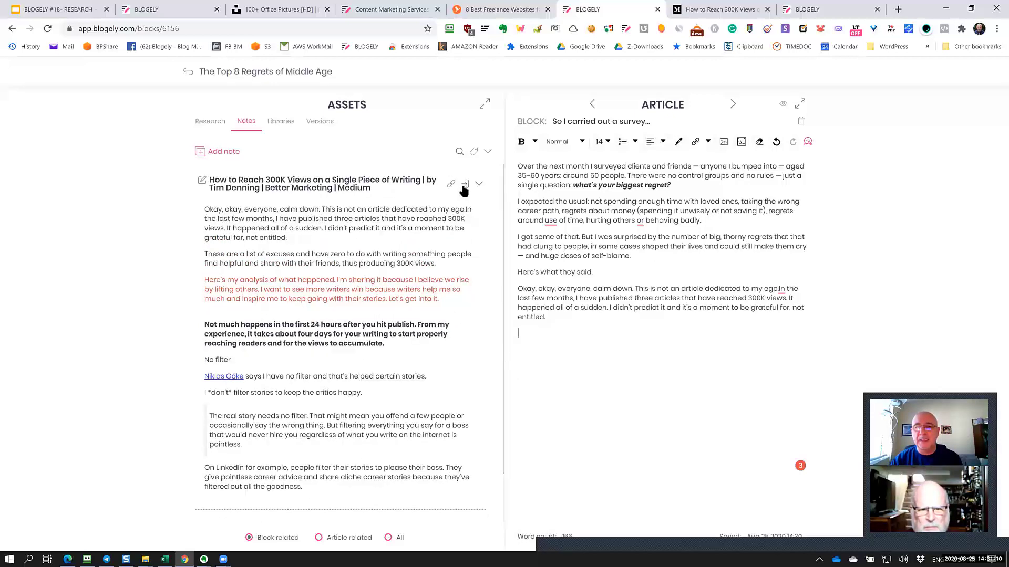
left_click(464, 184)
scroll(668, 341, "down", 2)
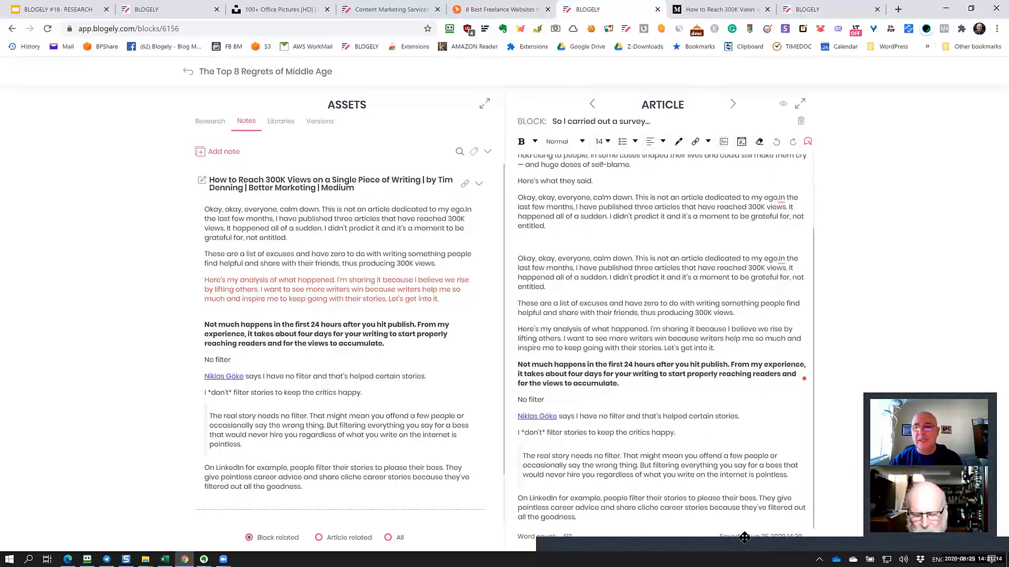
scroll(634, 335, "up", 2)
left_click(627, 331)
key("BackSpace")
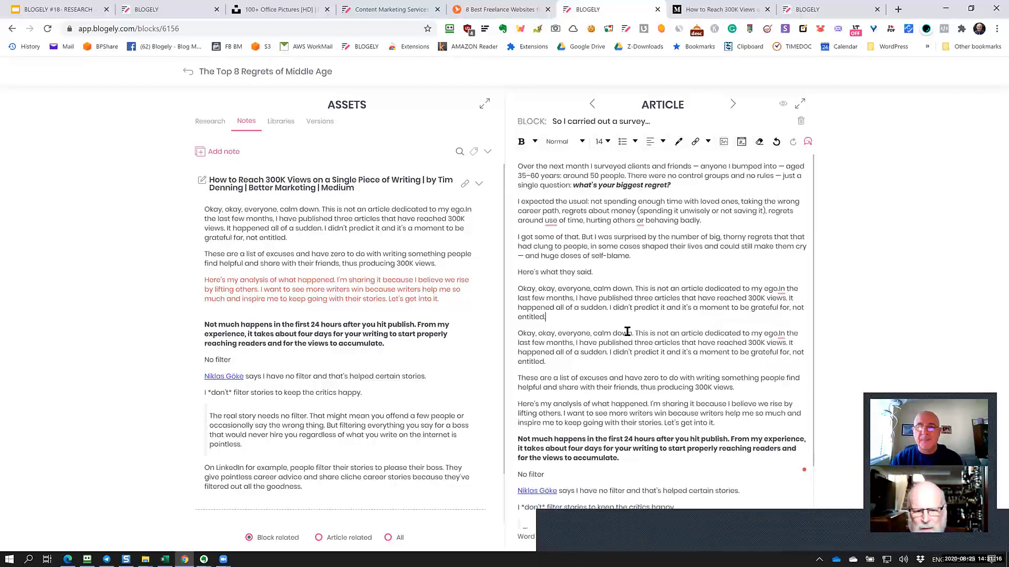
scroll(356, 423, "down", 1)
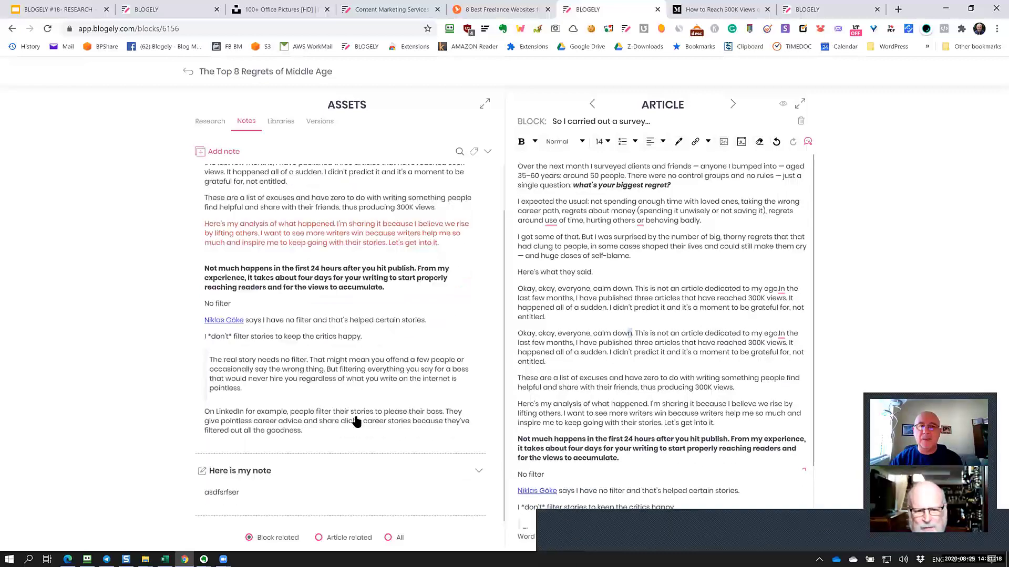
scroll(356, 421, "up", 1)
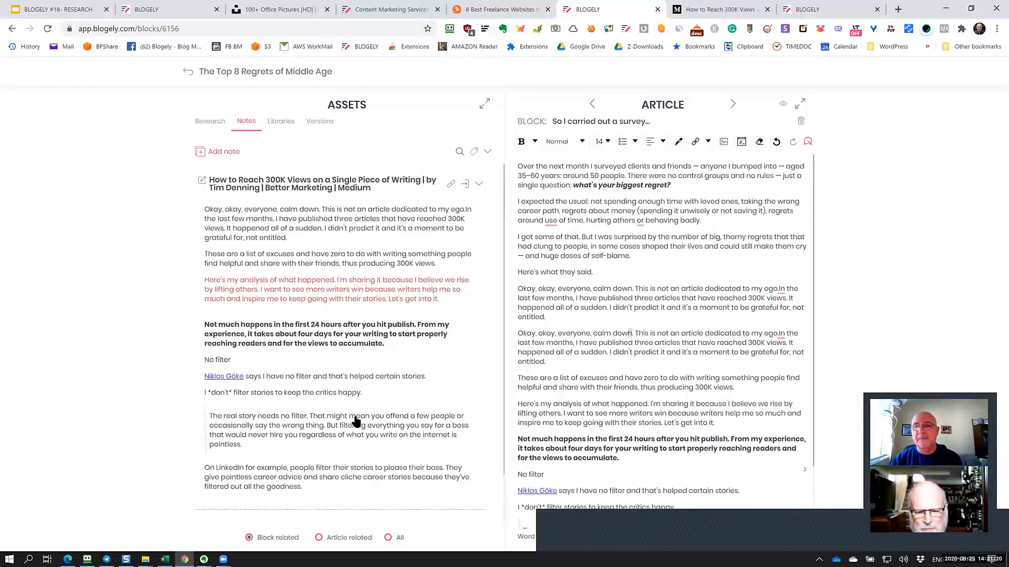
Step: In the browser tab with the Medium article, search Google for "about seo" and open Search Engine Land's "What Is SEO" guide
left_click(720, 9)
left_click(305, 30)
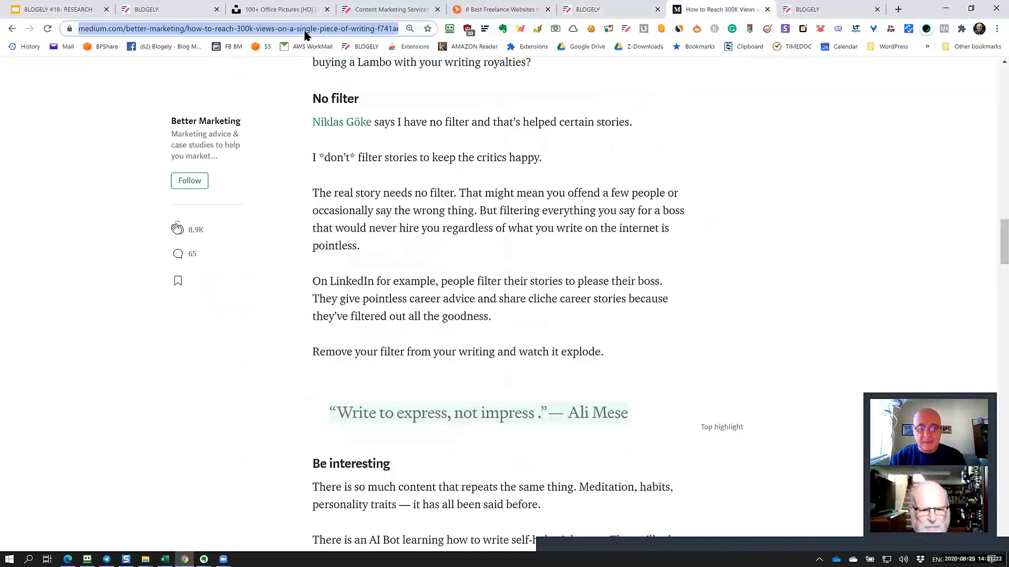
type("about se")
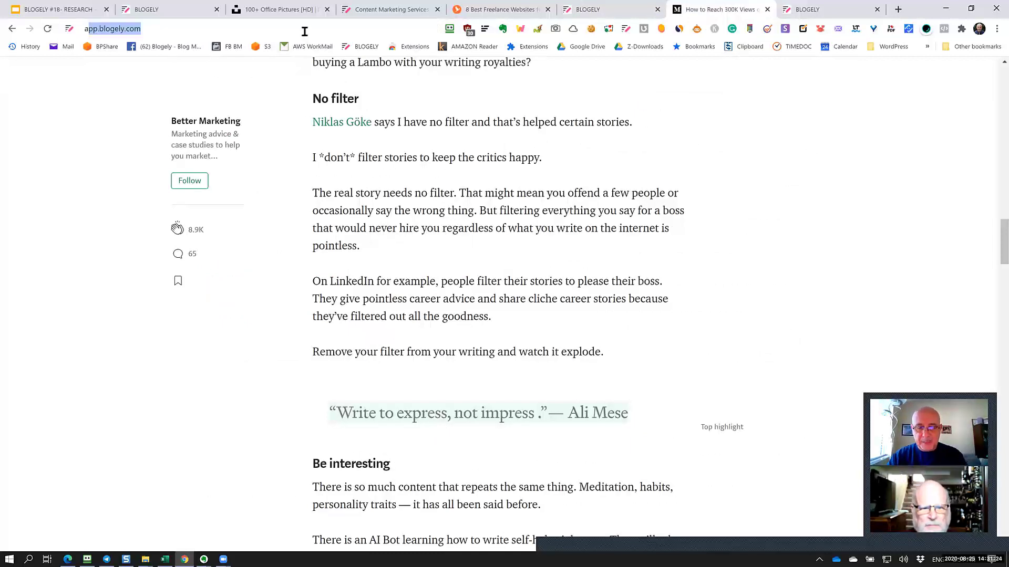
type("o")
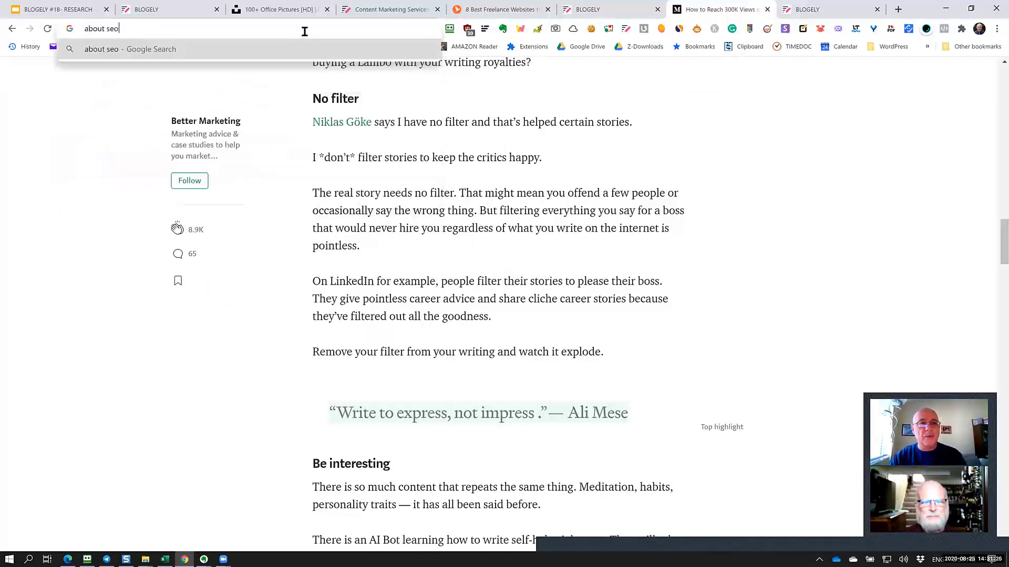
key("Return")
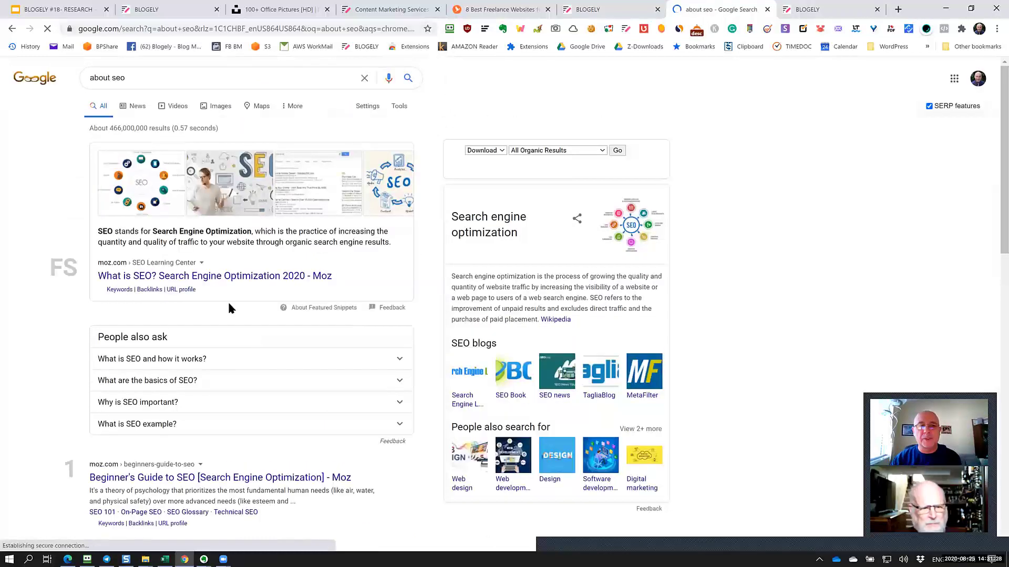
scroll(225, 383, "down", 4)
scroll(254, 351, "down", 3)
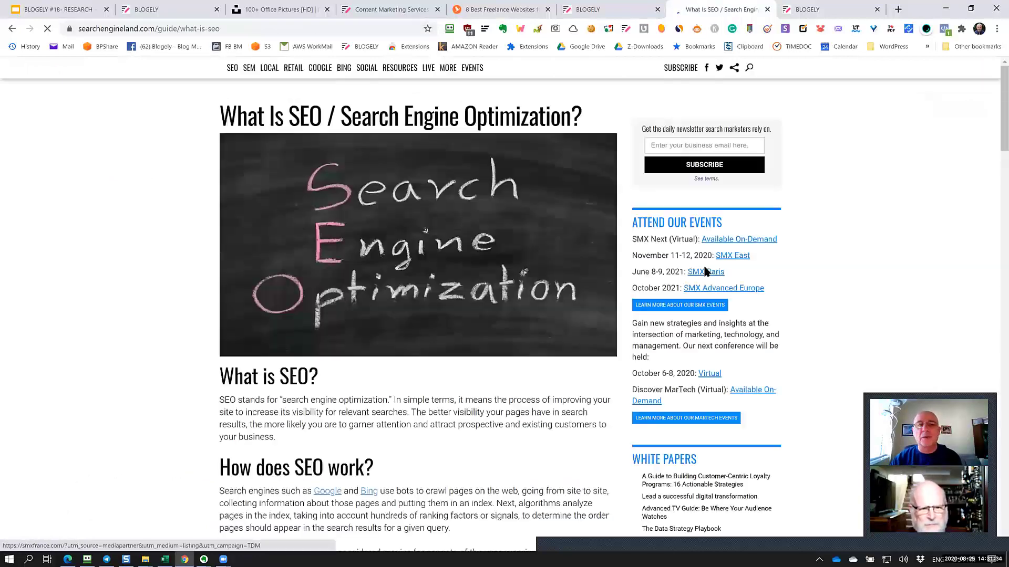
Step: With the Blogely extension, check the existing notes of "The Top 8 Regrets of Middle Age" and start highlighting on the guide page
scroll(611, 367, "down", 3)
scroll(610, 370, "up", 2)
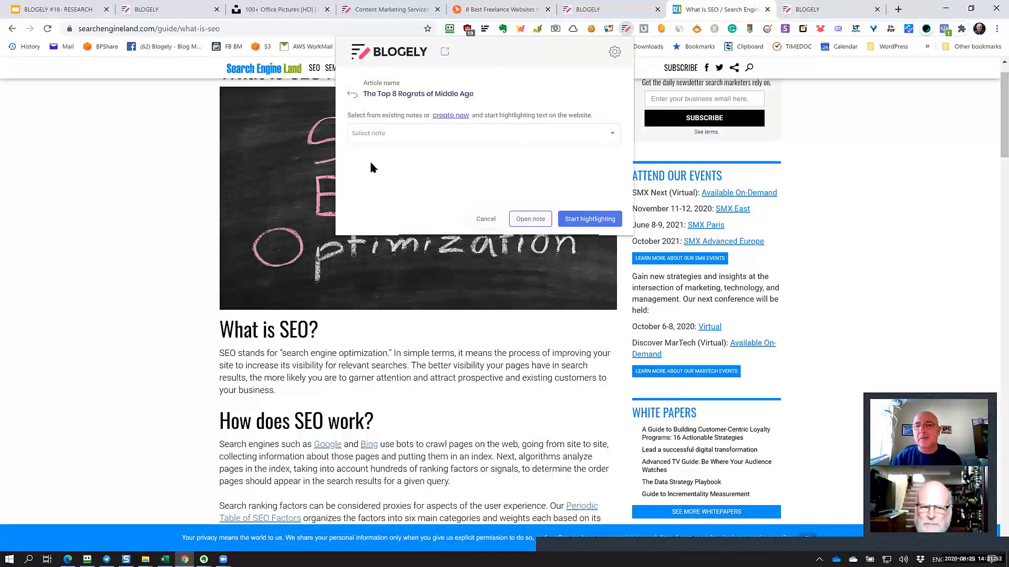
left_click(616, 133)
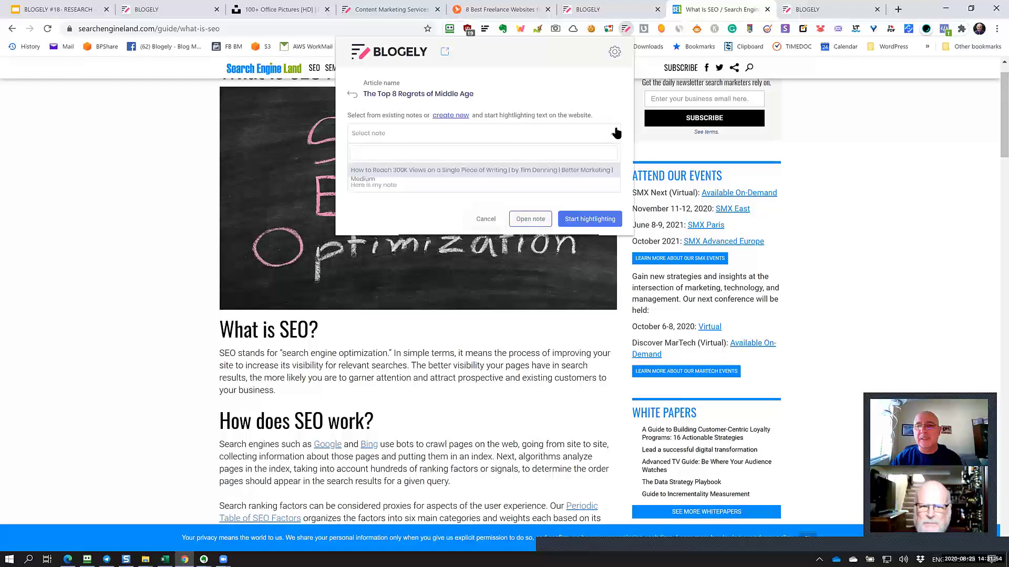
left_click(616, 133)
left_click(616, 133)
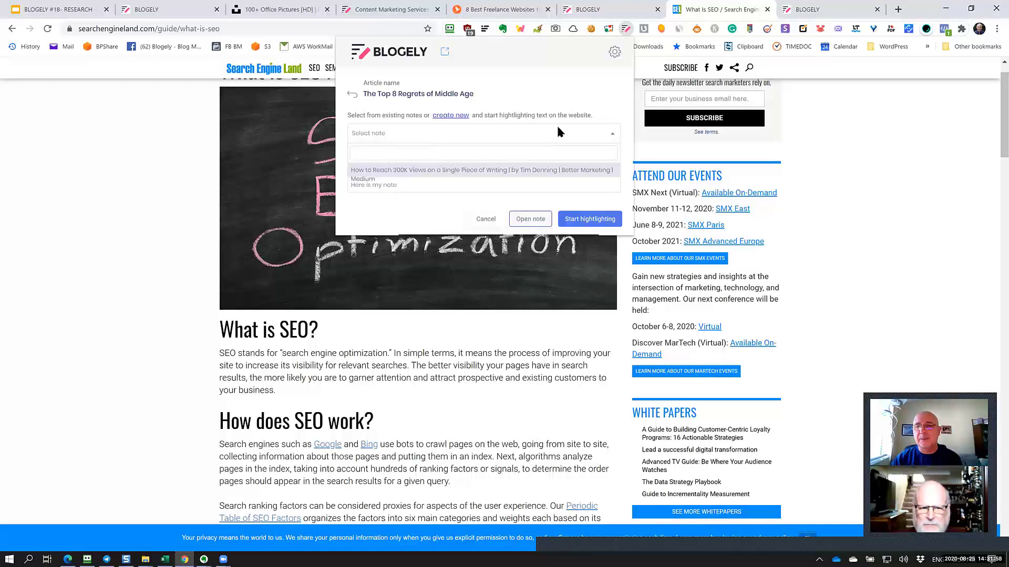
left_click(601, 133)
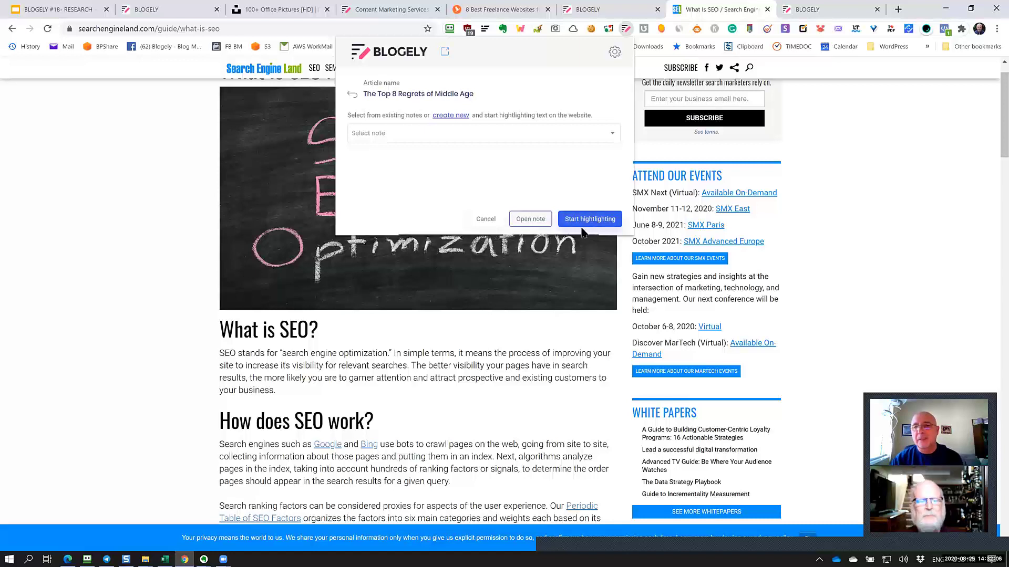
left_click(533, 231)
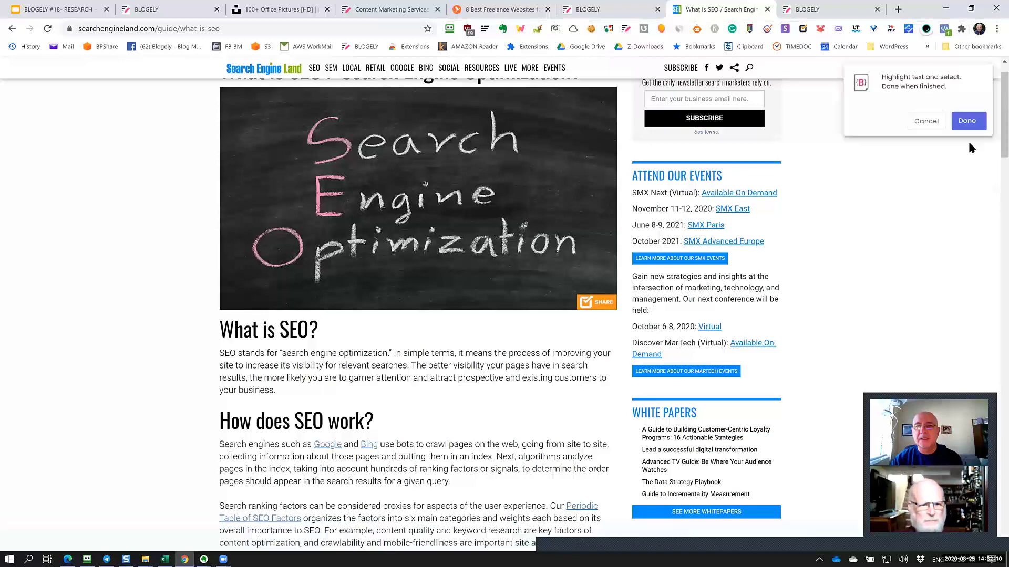
Step: Highlight the "What is SEO?" heading and its paragraph, ending within the "How does SEO work?" heading
scroll(591, 238, "up", 1)
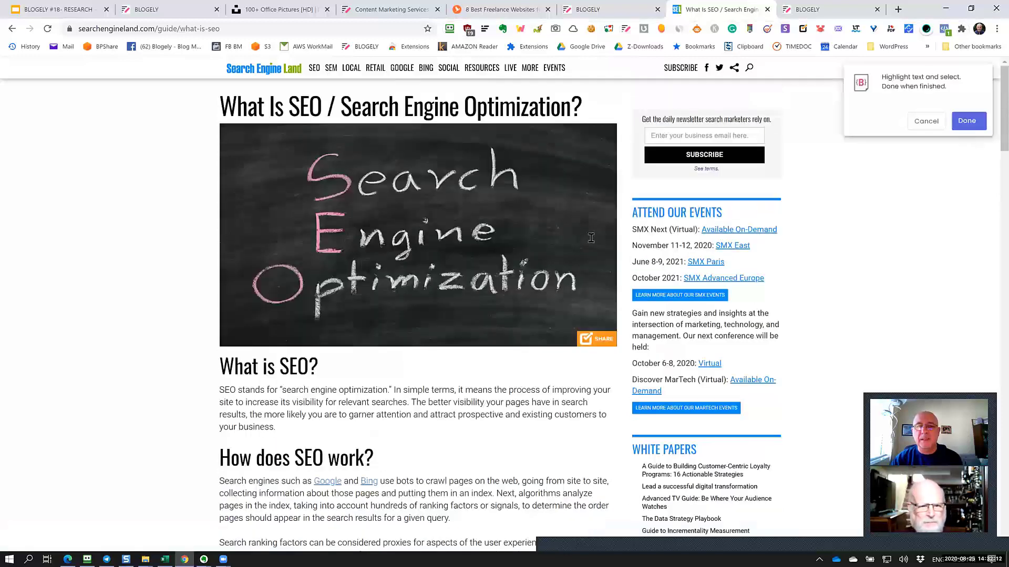
scroll(507, 314, "down", 3)
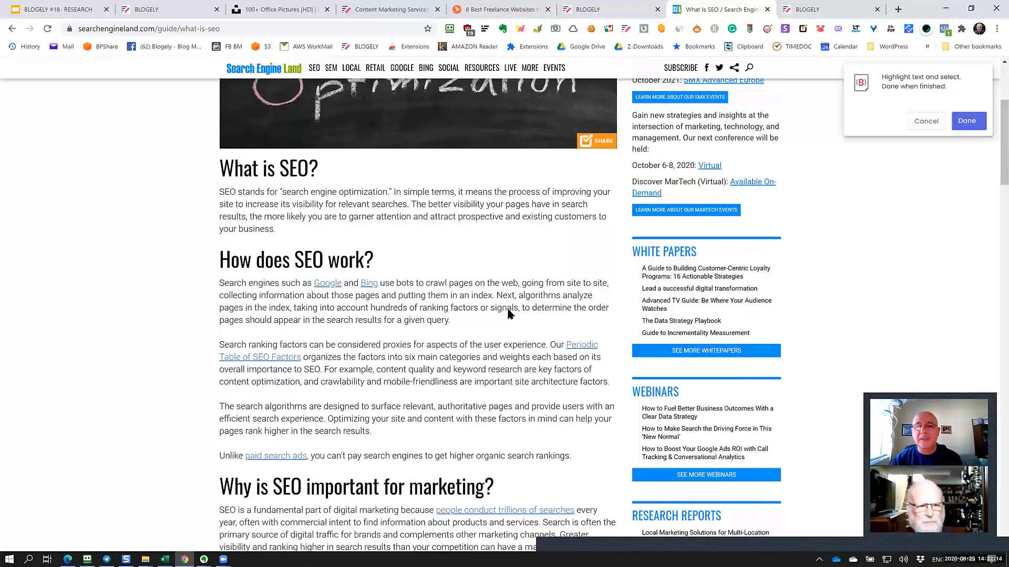
scroll(508, 313, "down", 1)
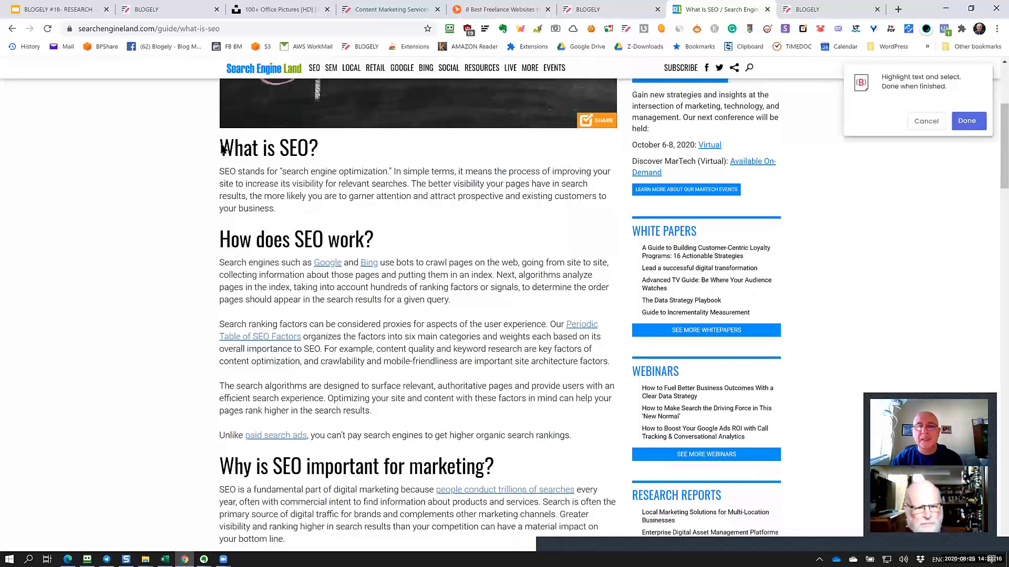
scroll(367, 286, "up", 2)
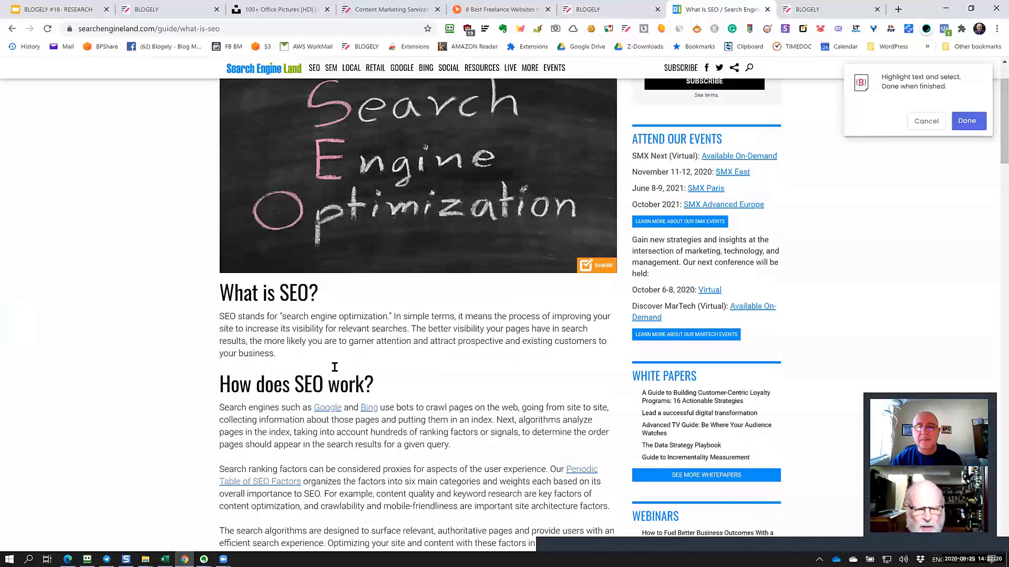
left_click_drag(335, 367, 220, 286)
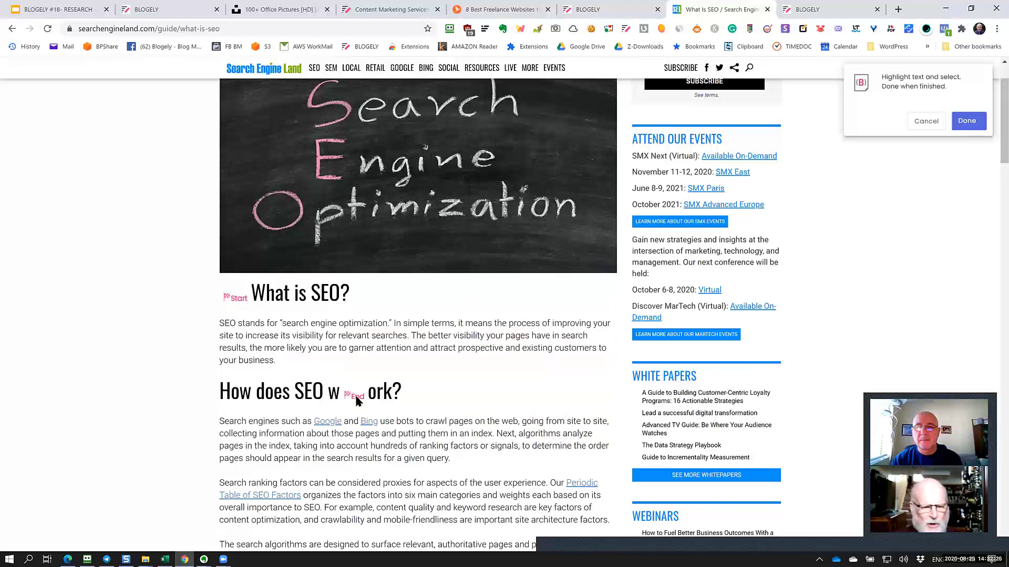
Step: Highlight the "Why is SEO important for marketing?" section through the paragraph about rich results and Knowledge Panels
scroll(355, 400, "down", 3)
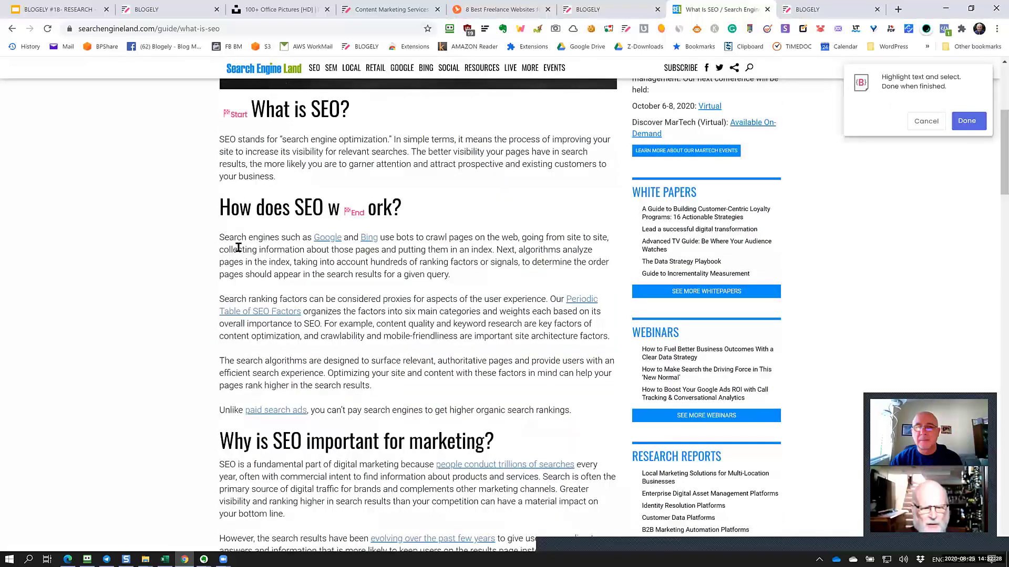
scroll(231, 252, "down", 3)
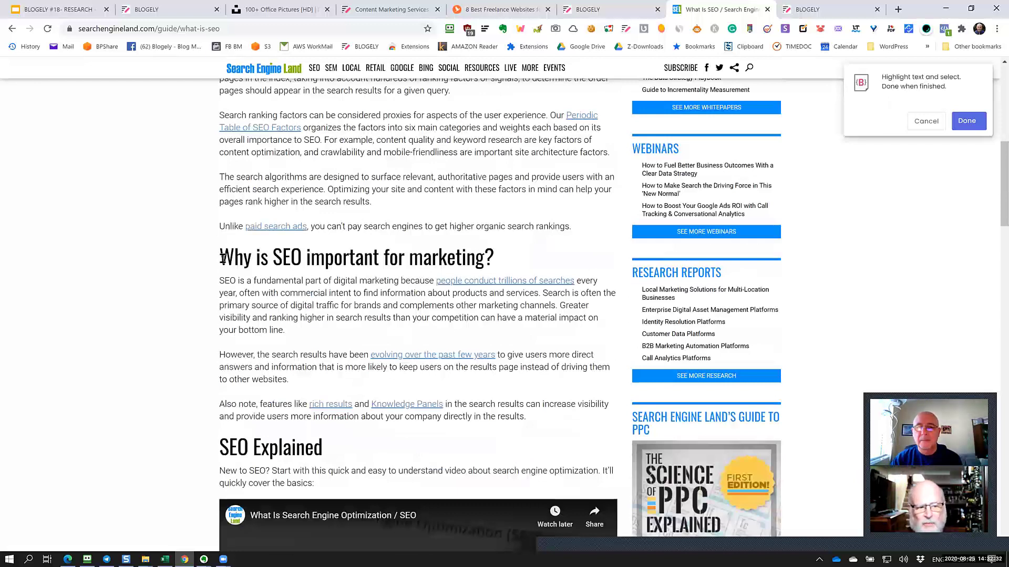
left_click(542, 410)
scroll(542, 409, "down", 4)
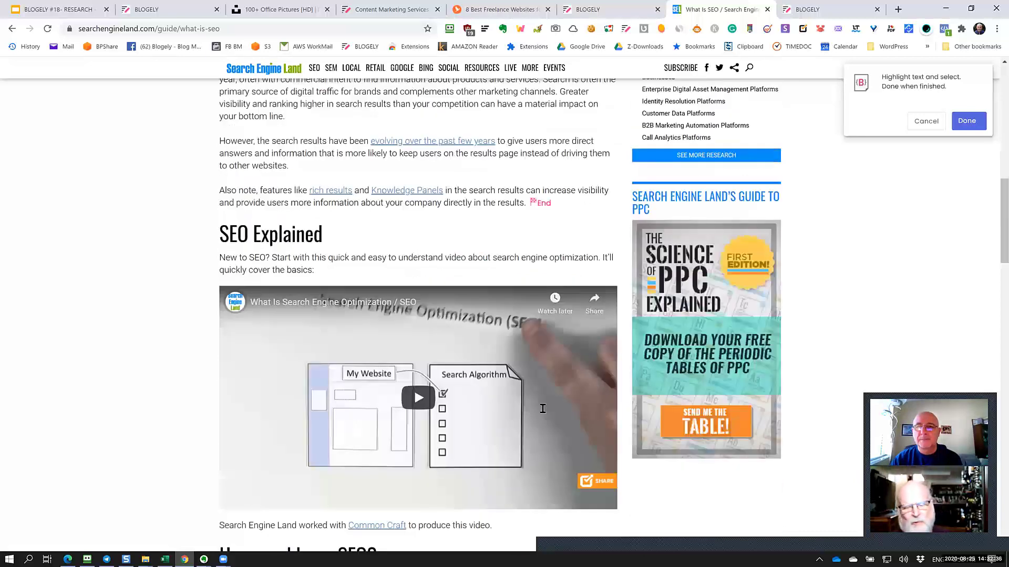
Step: Highlight the "How can I learn SEO?" section through the sentence below the periodic table image, finish highlighting and save the note
scroll(543, 409, "down", 7)
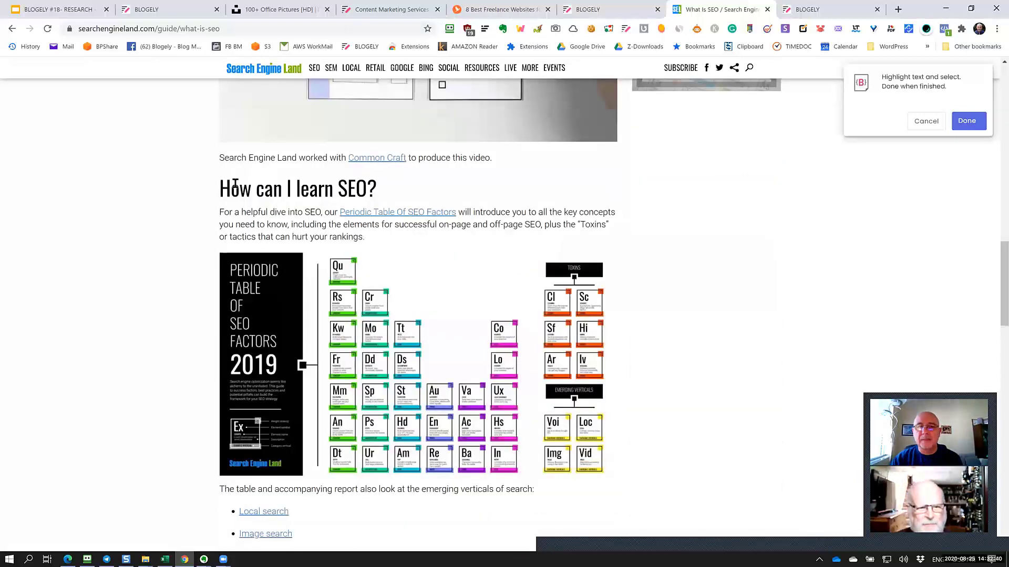
mouse_move(222, 182)
left_mouse_down()
mouse_move(548, 414)
mouse_move(521, 494)
mouse_move(548, 491)
left_mouse_up()
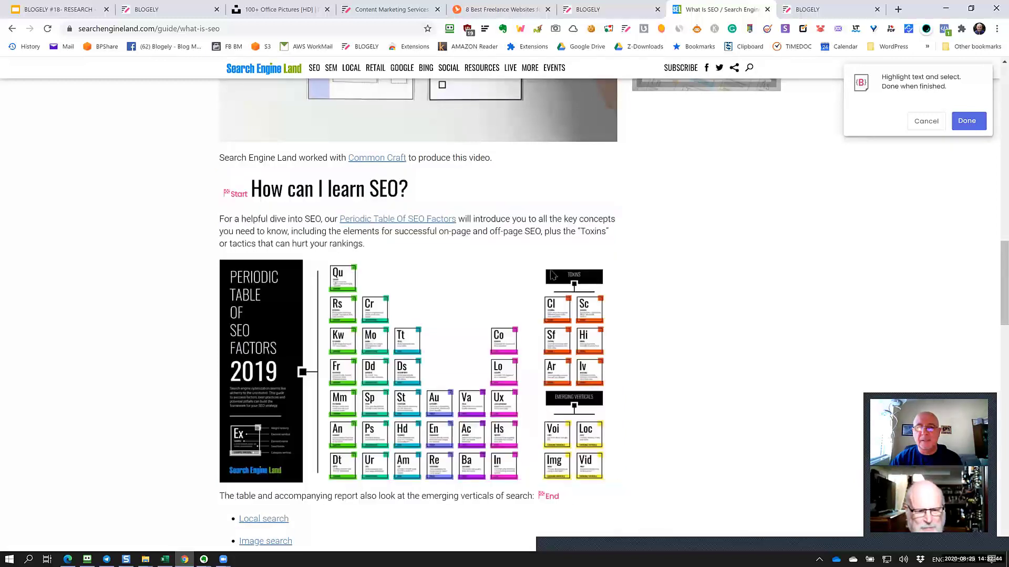
left_click(959, 130)
scroll(561, 326, "down", 3)
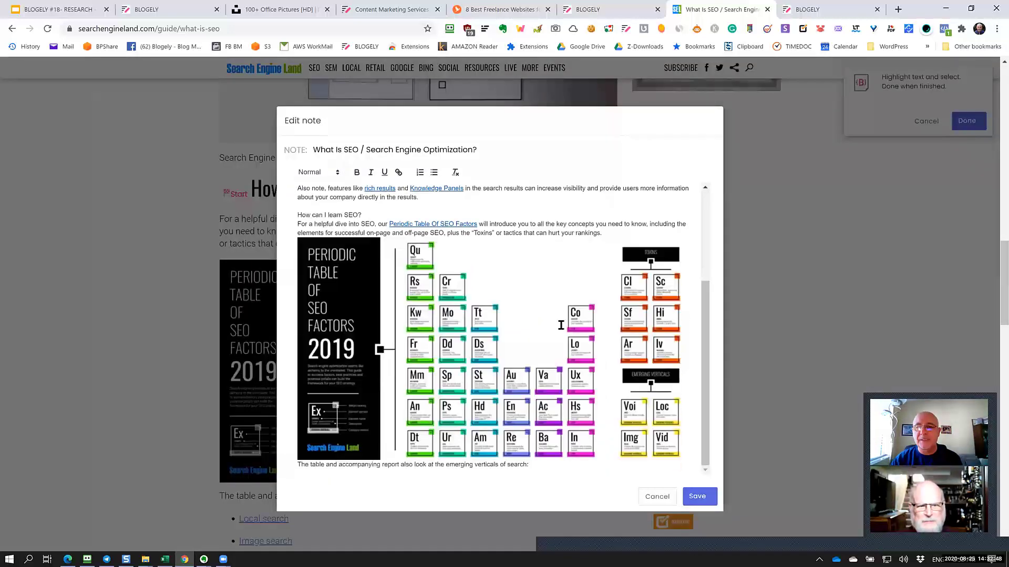
scroll(561, 326, "up", 2)
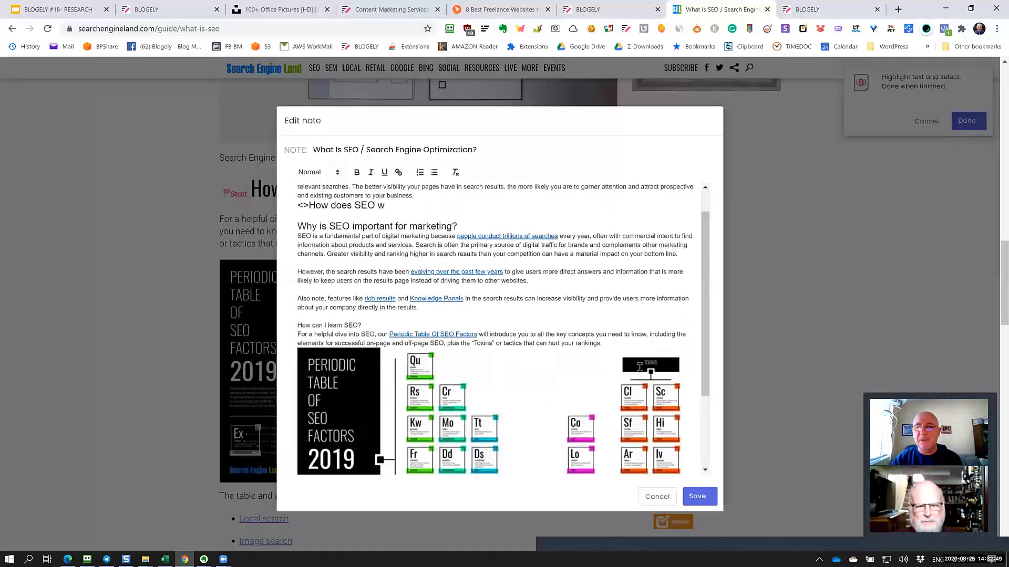
left_click(698, 497)
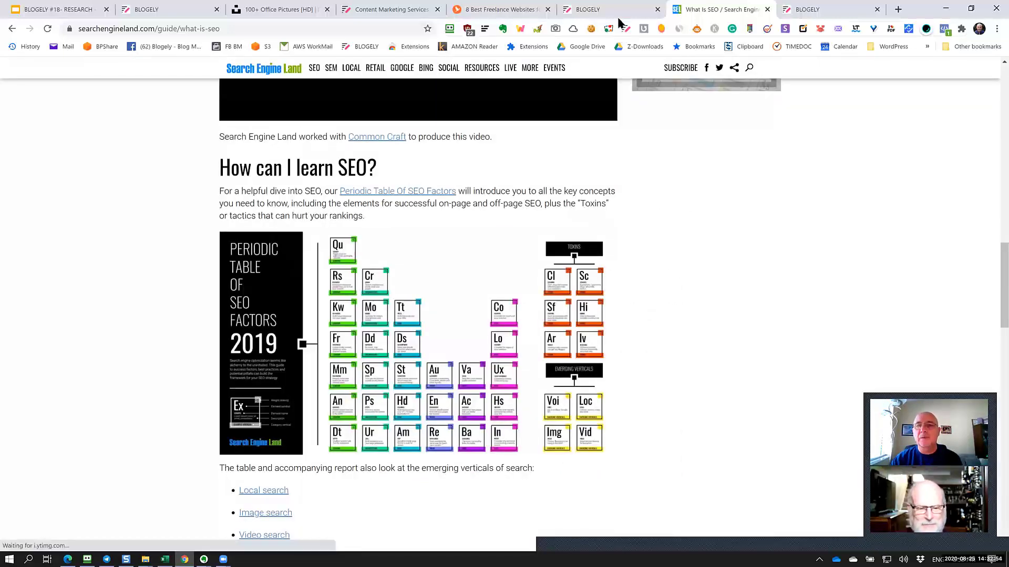
Step: In the Blogely block editor's browser tab, show the article-related notes and review the text and image of "What Is SEO / Search Engine Optimization?"
left_click(619, 14)
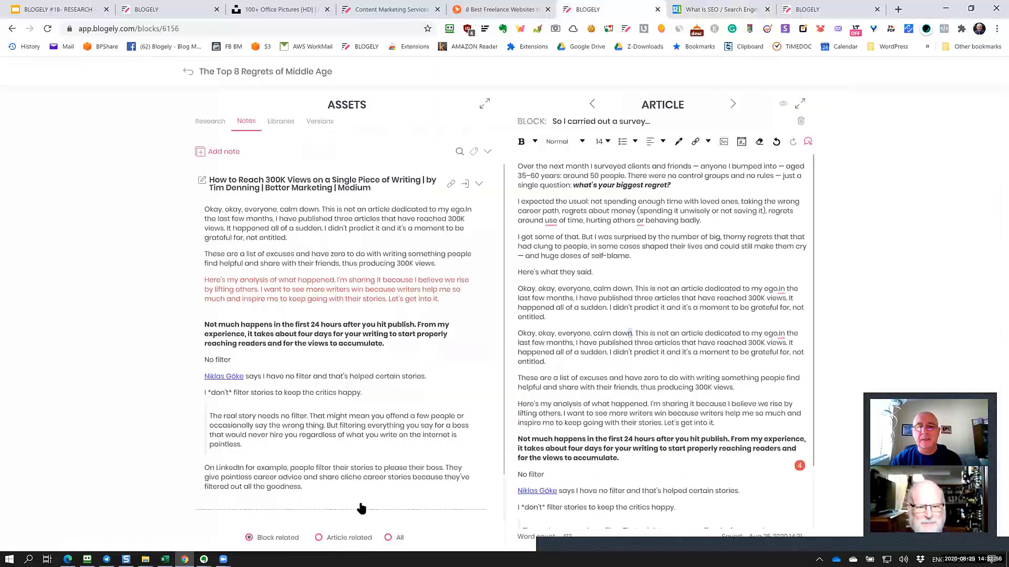
left_click(328, 536)
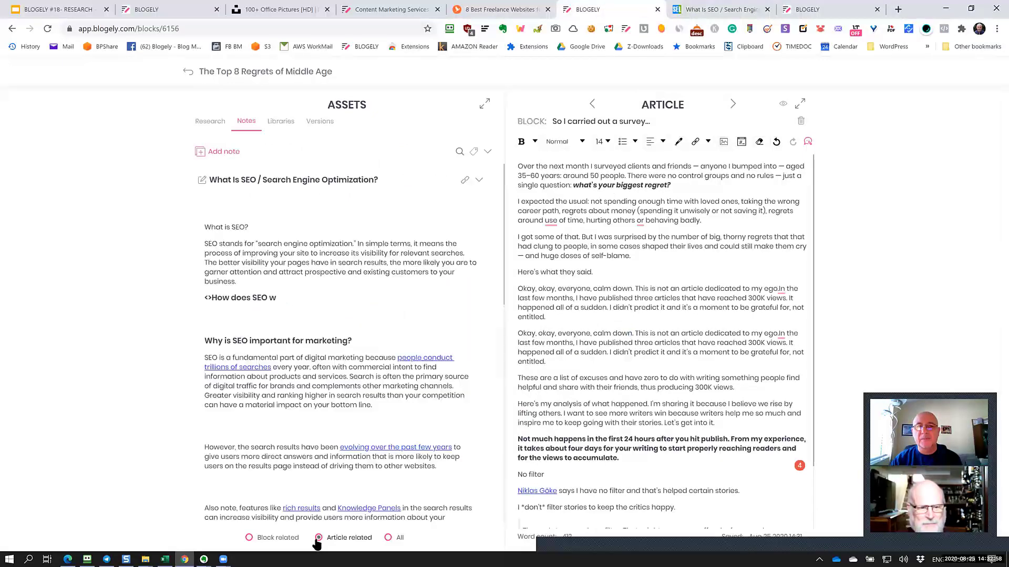
scroll(389, 402, "down", 1)
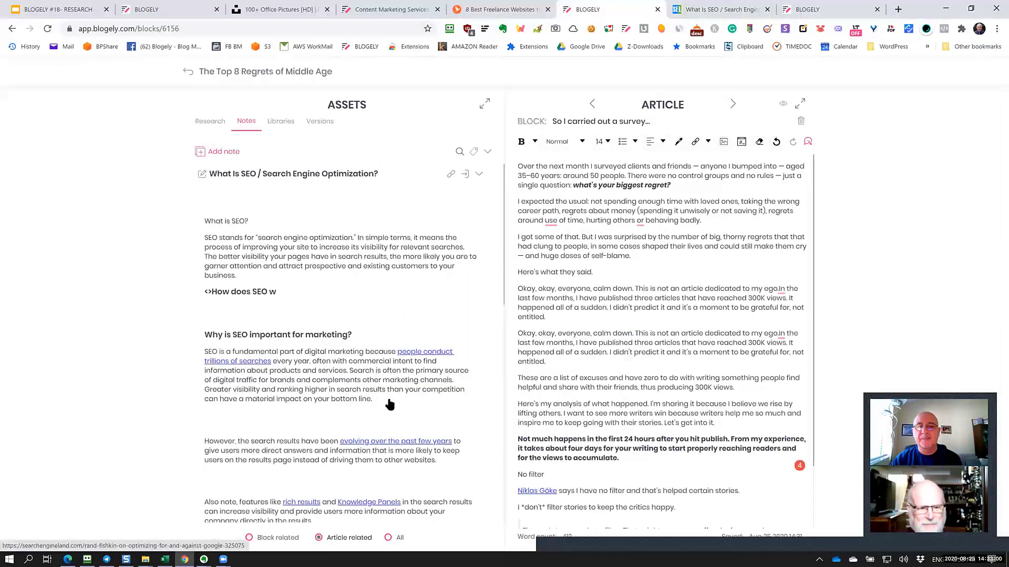
scroll(390, 405, "down", 5)
scroll(390, 405, "down", 1)
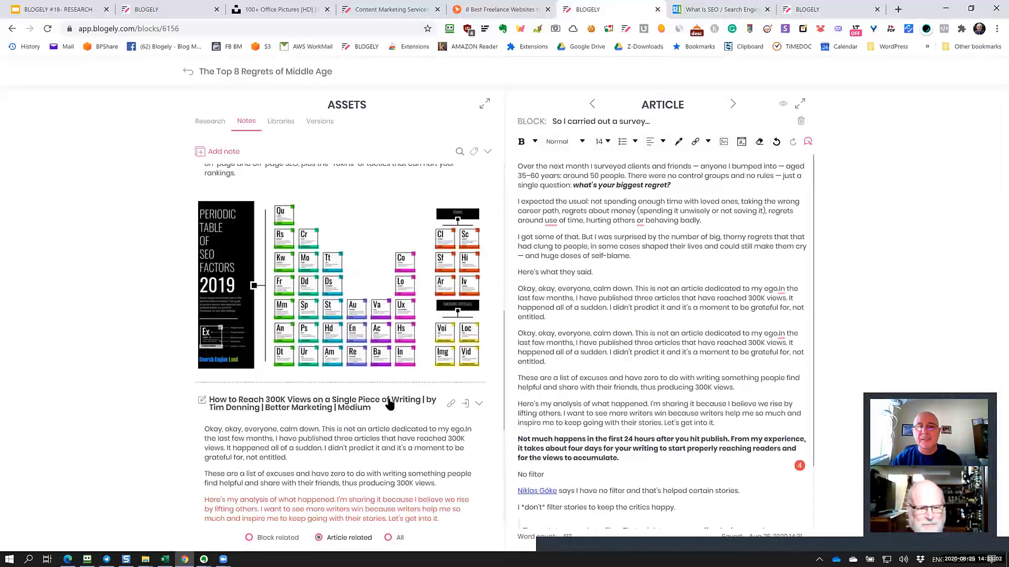
scroll(389, 405, "up", 3)
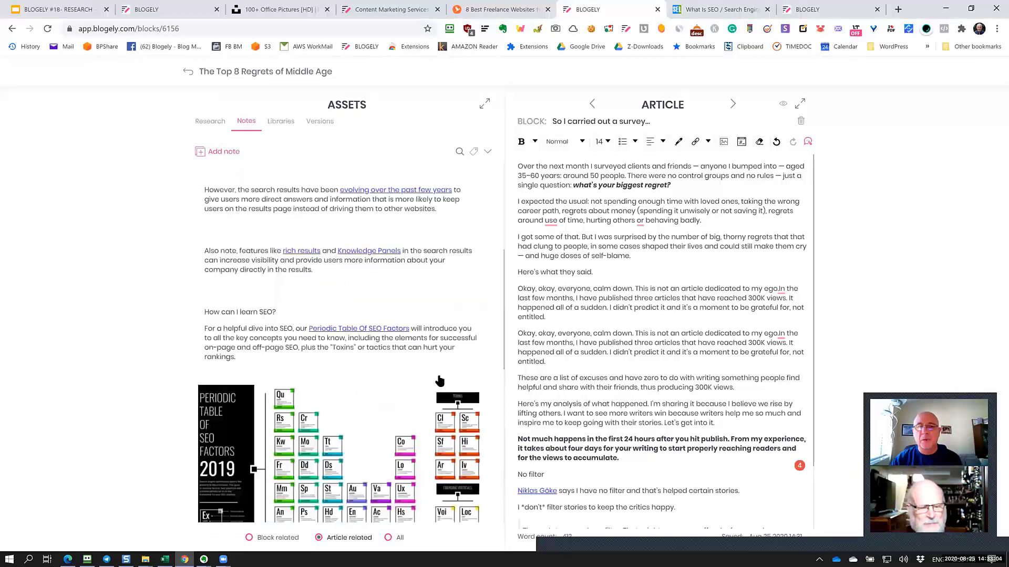
scroll(396, 397, "up", 4)
scroll(388, 368, "down", 3)
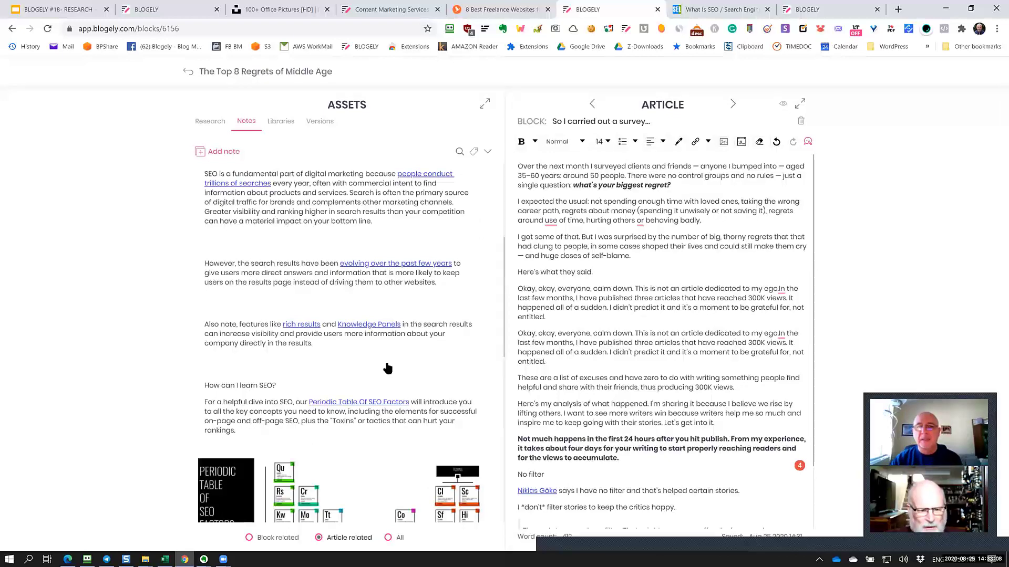
scroll(207, 163, "up", 3)
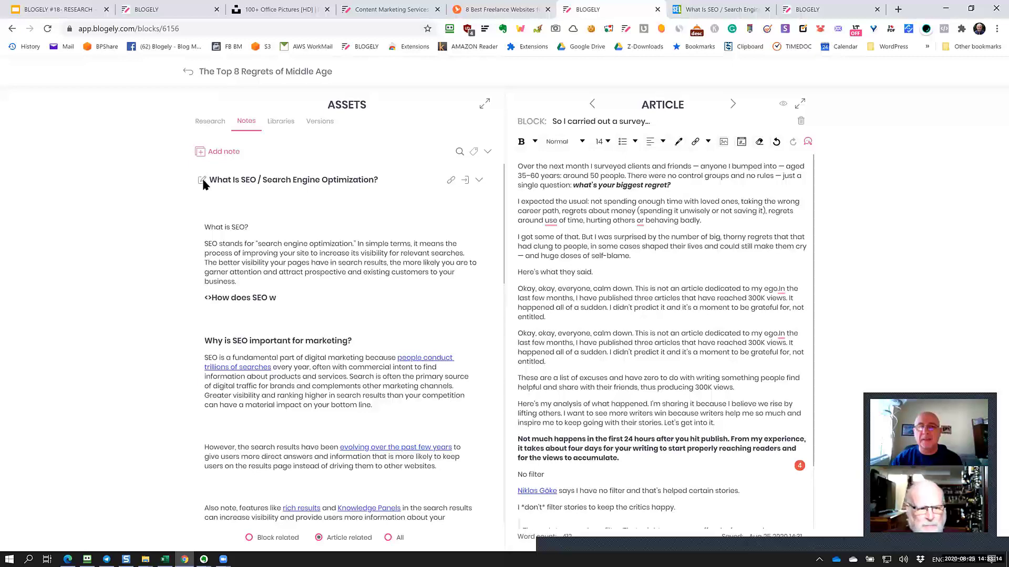
Step: Edit the "What Is SEO / Search Engine Optimization?" note, removing the blank lines at its start and above "Why is SEO important for marketing?"
left_click(201, 180)
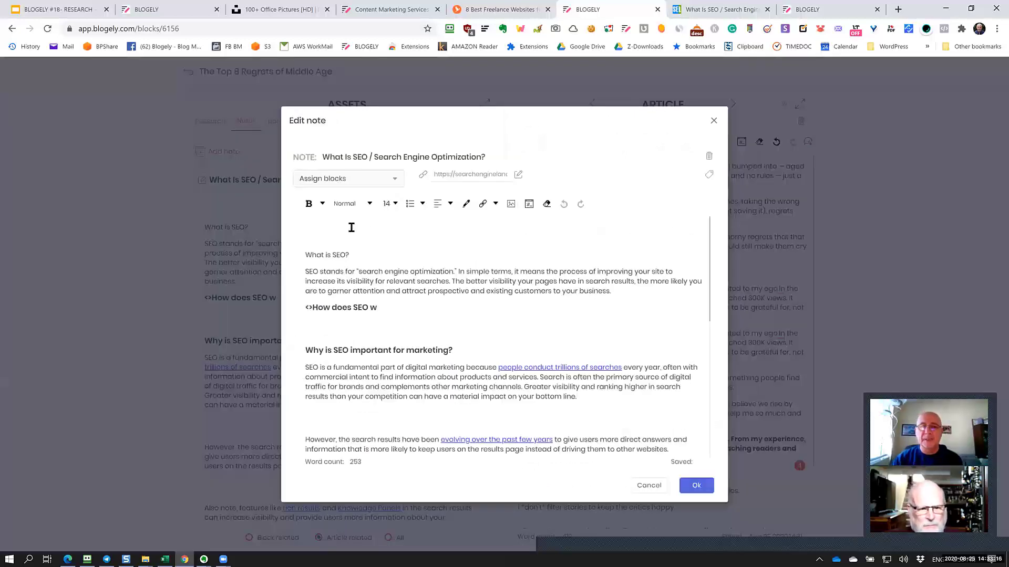
scroll(414, 233, "down", 1)
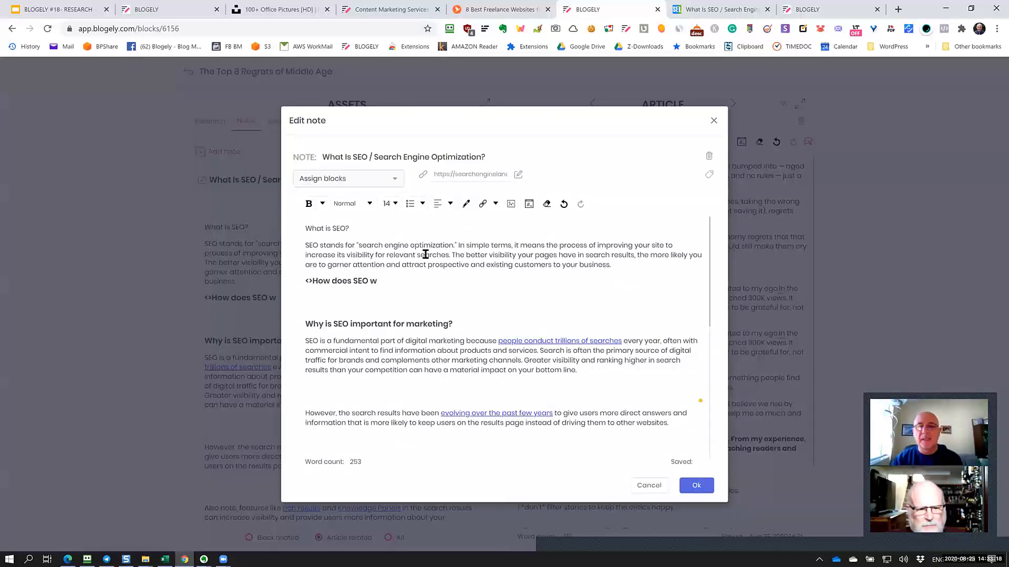
left_click(425, 306)
key("BackSpace")
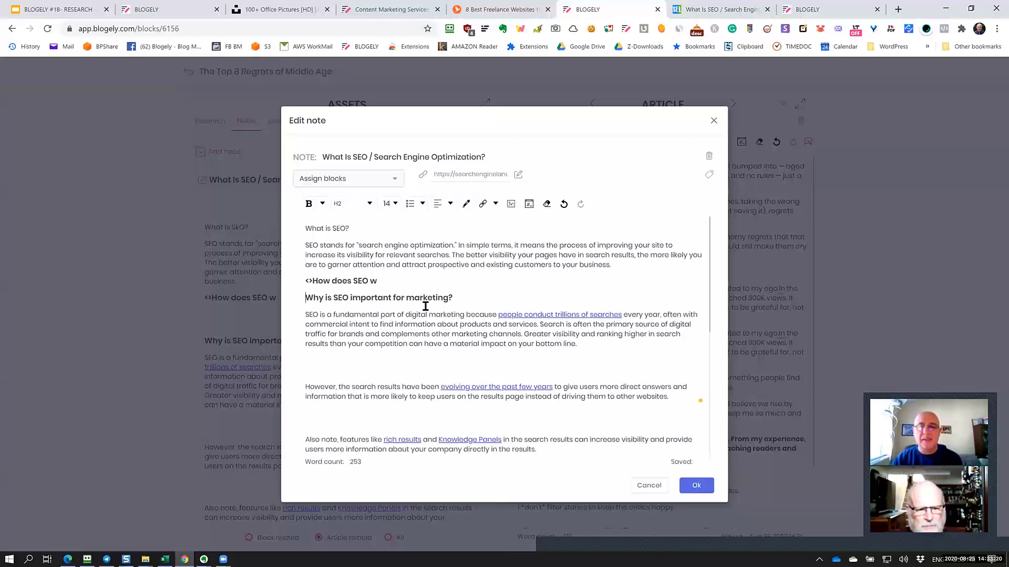
scroll(576, 397, "down", 5)
scroll(575, 395, "up", 6)
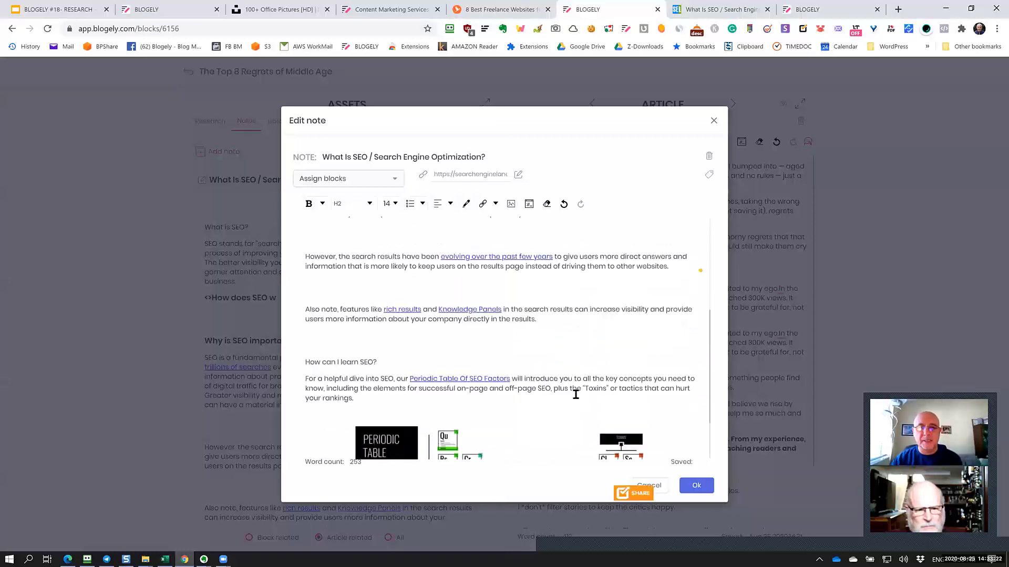
left_click(576, 395)
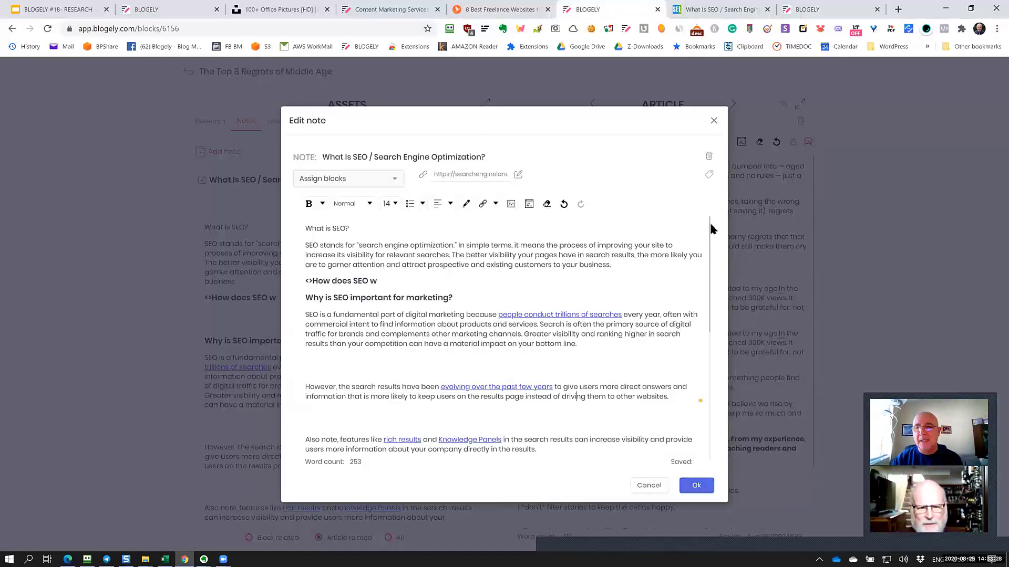
Step: Tag the note with "Competitor" and save it
left_click(708, 175)
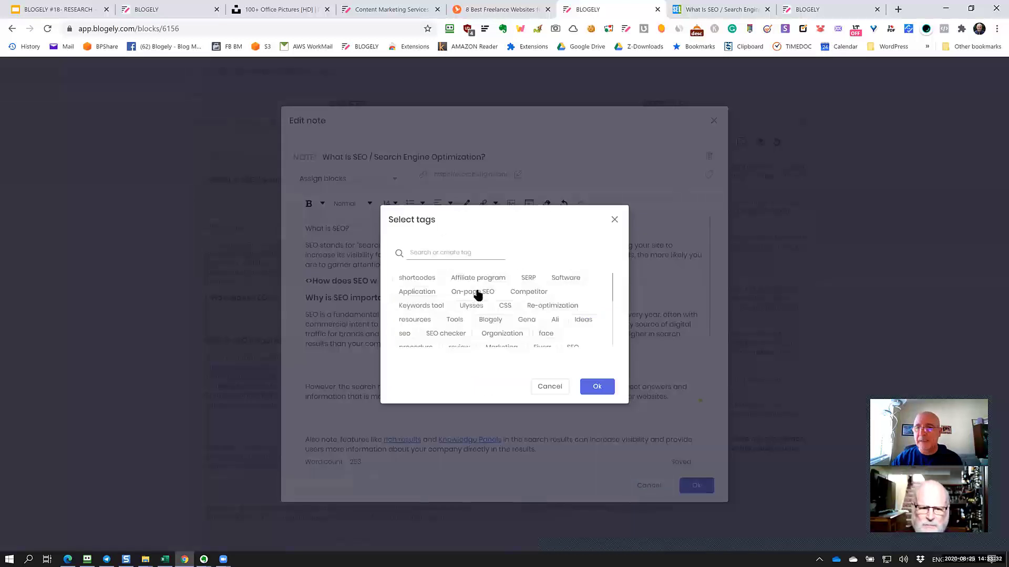
left_click(534, 296)
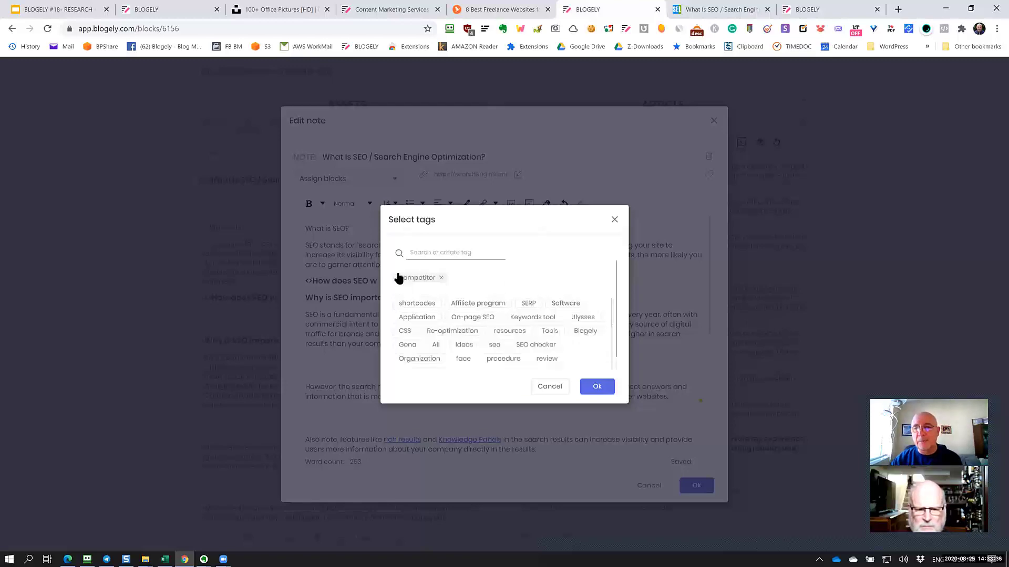
left_click(601, 391)
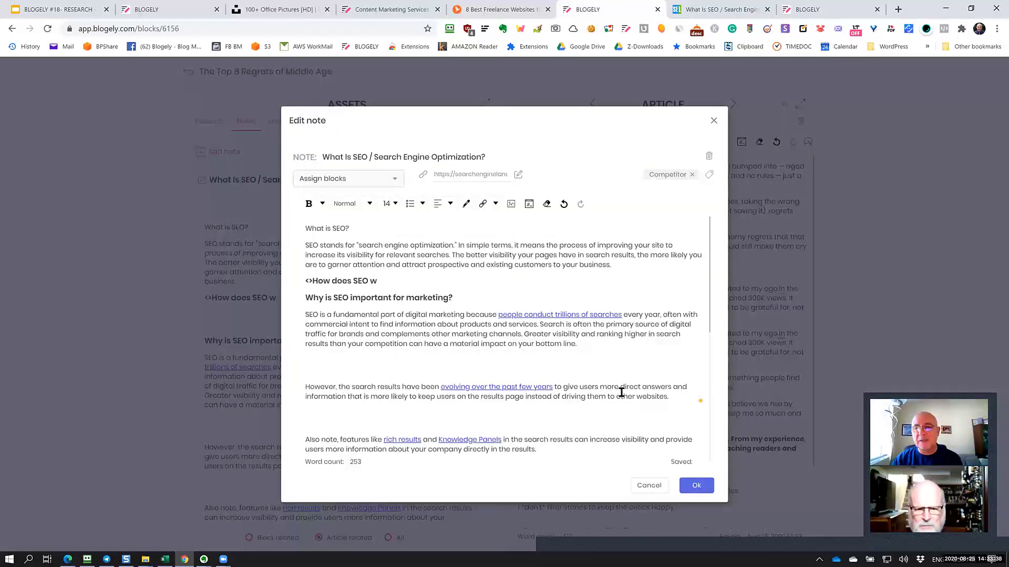
left_click(697, 485)
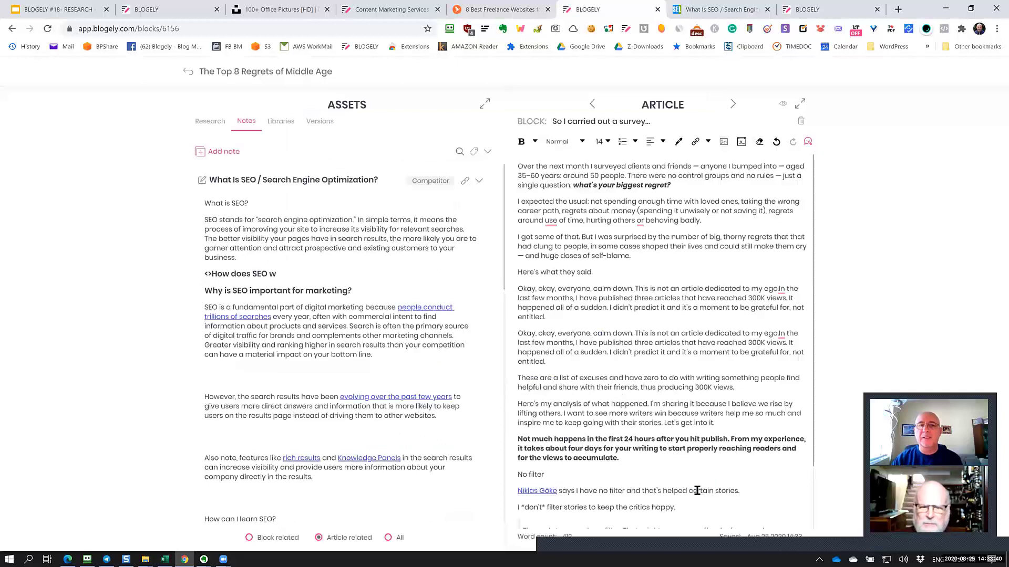
Step: Insert the whole "What Is SEO / Search Engine Optimization?" note at the end of the "So I carried out a survey..." block and check the inserted text
scroll(425, 440, "down", 10)
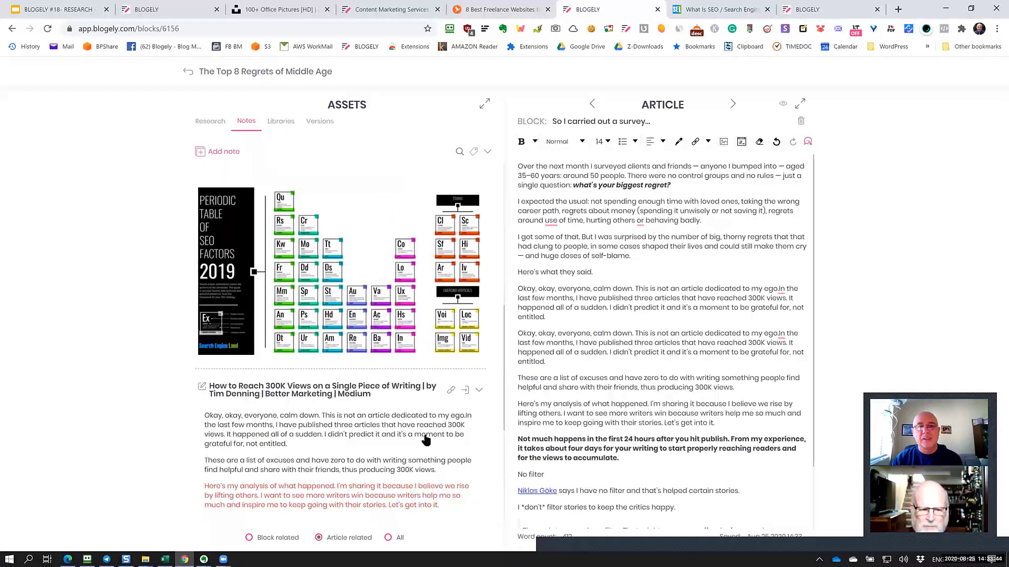
scroll(426, 440, "down", 6)
scroll(426, 441, "up", 11)
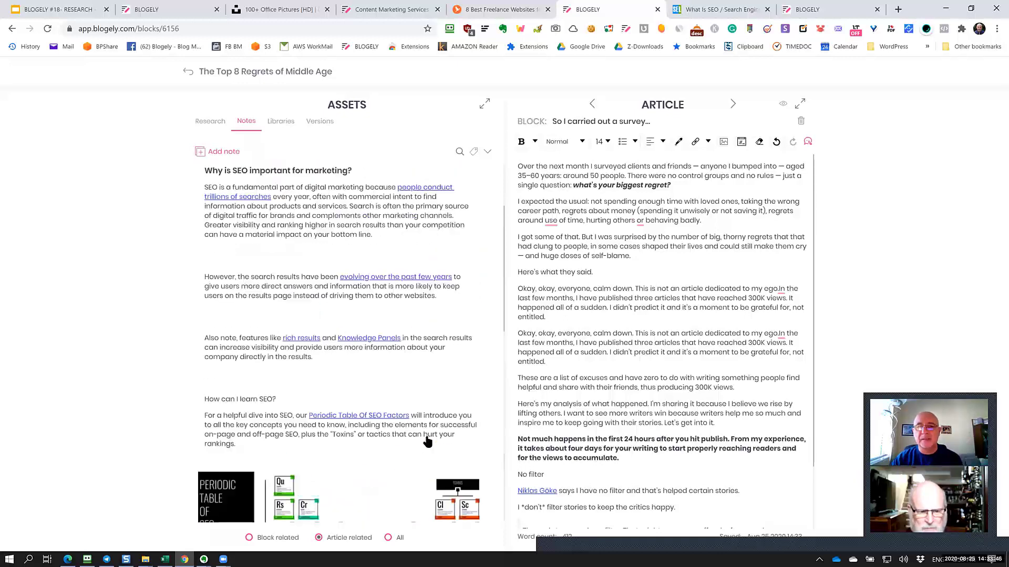
scroll(427, 441, "up", 3)
scroll(399, 421, "down", 10)
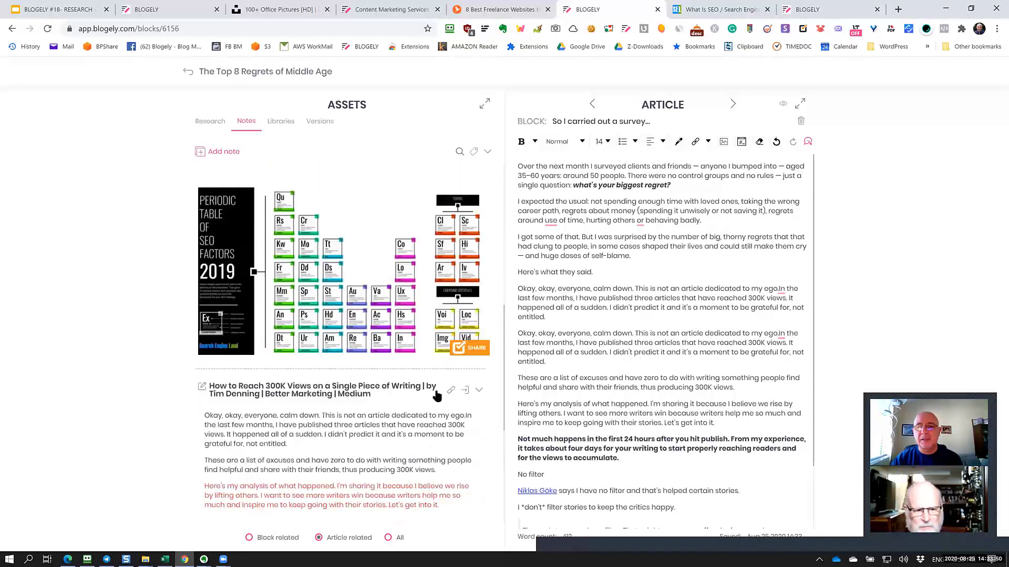
scroll(573, 402, "down", 2)
left_click(607, 521)
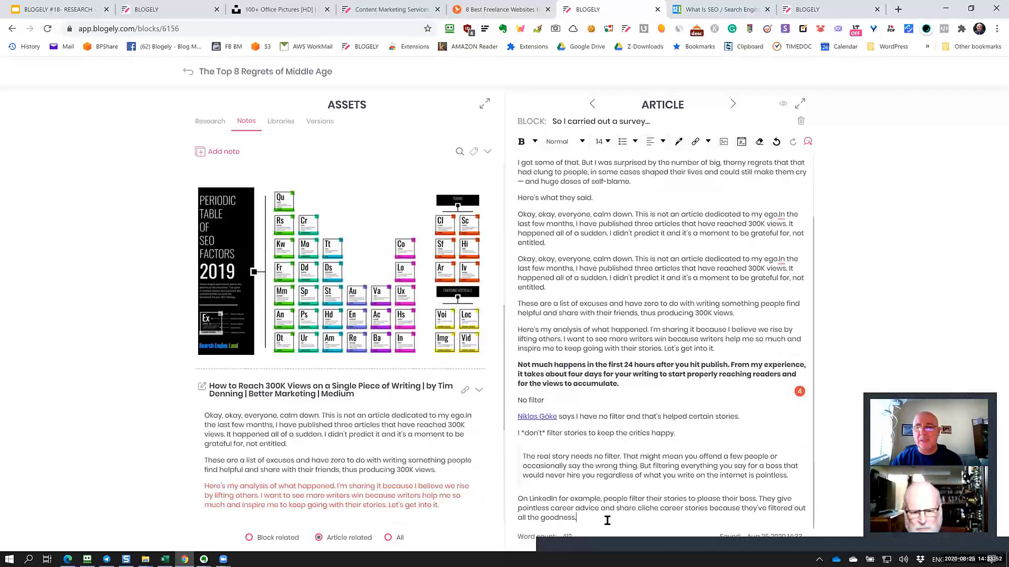
scroll(604, 515, "down", 2)
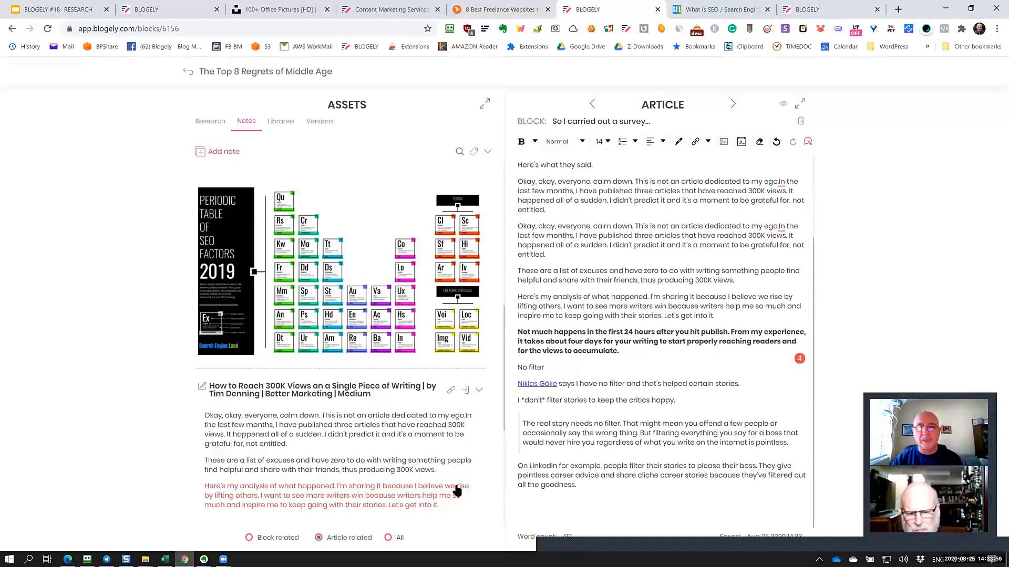
scroll(425, 318, "up", 5)
scroll(426, 318, "up", 3)
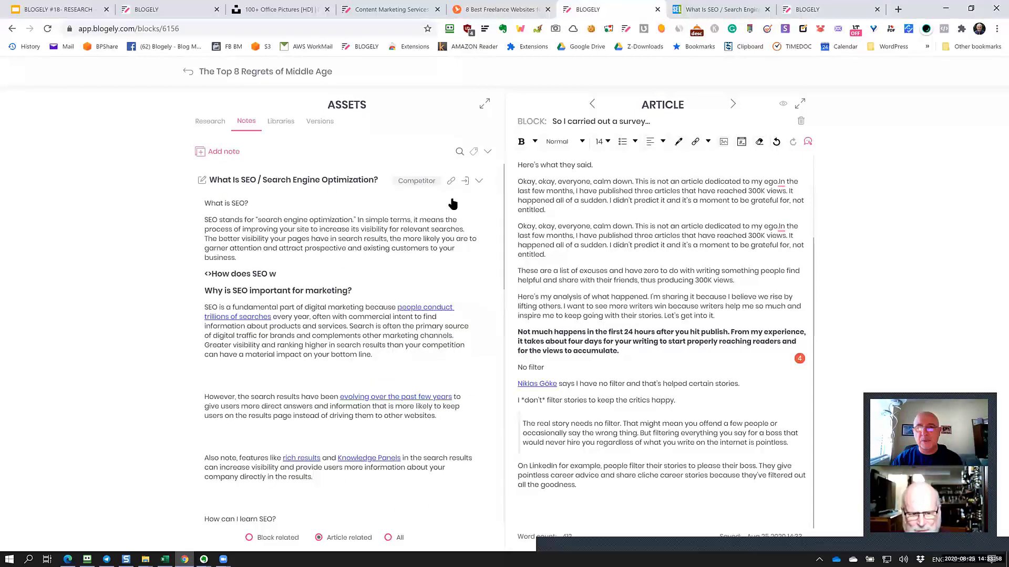
left_click(465, 181)
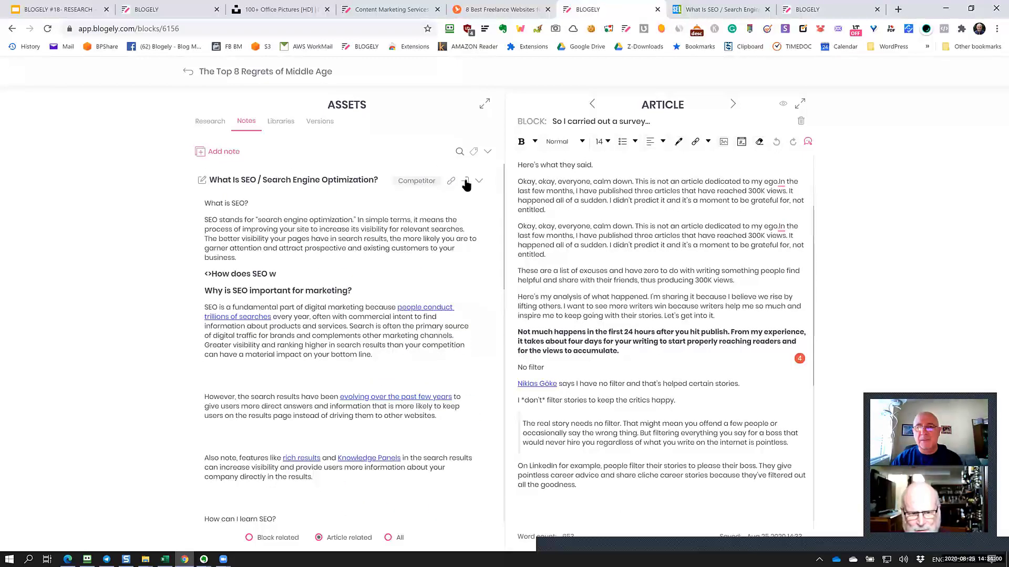
scroll(643, 296, "up", 8)
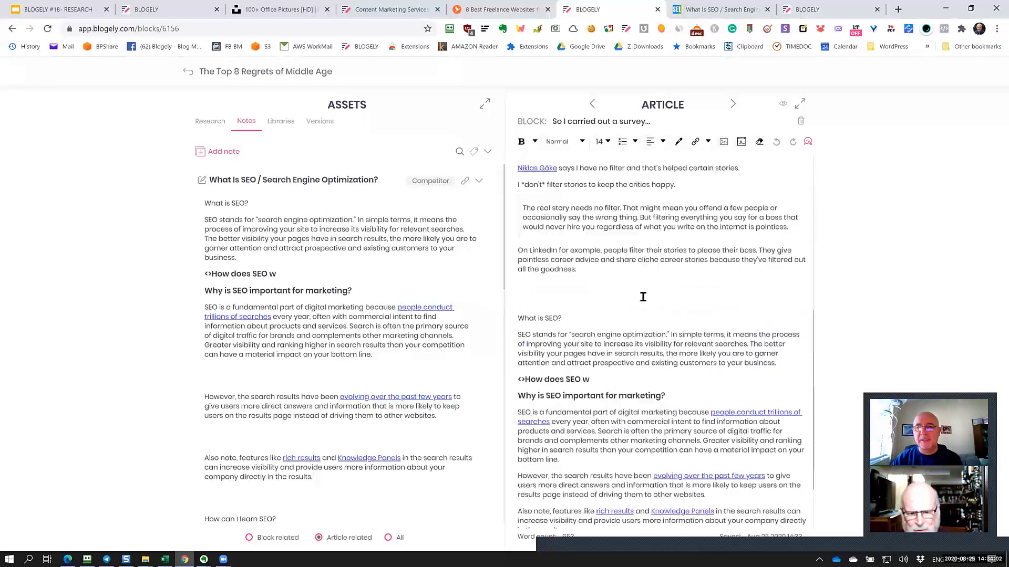
left_click_drag(651, 298, 700, 288)
left_click(600, 379)
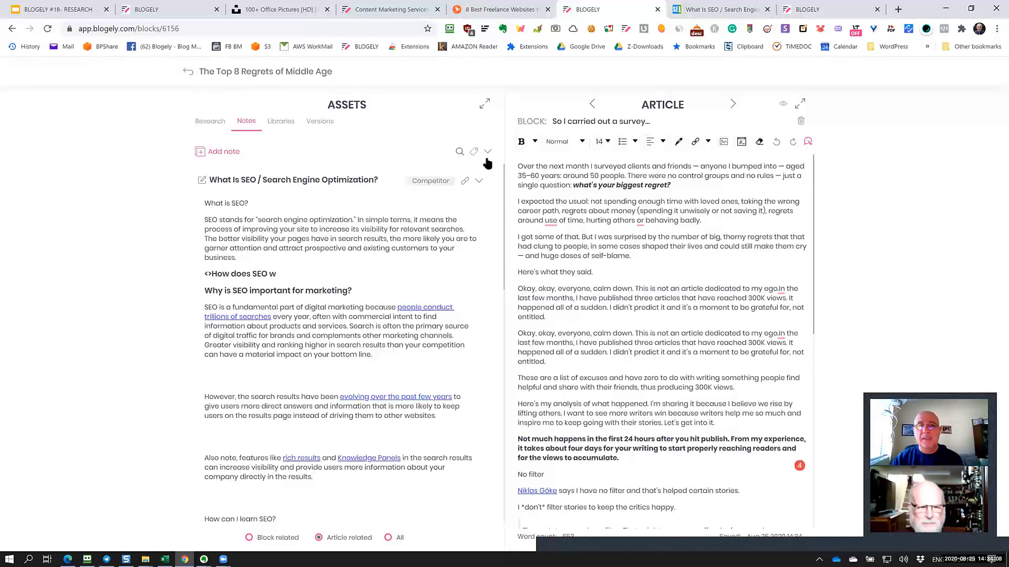
Step: Return to the overview of "The Top 8 Regrets of Middle Age" and look through all of the article's notes
left_click(188, 72)
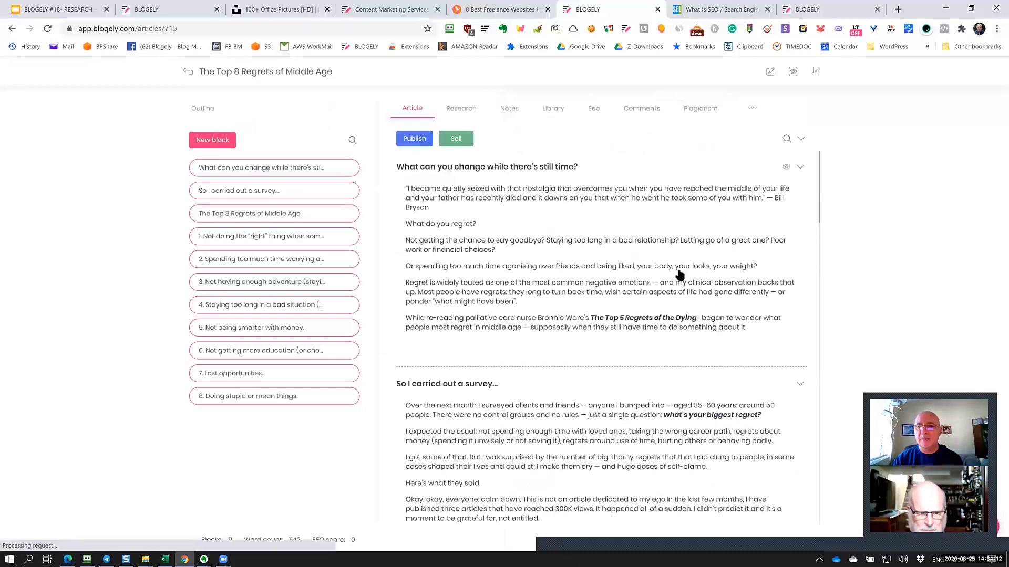
left_click(510, 112)
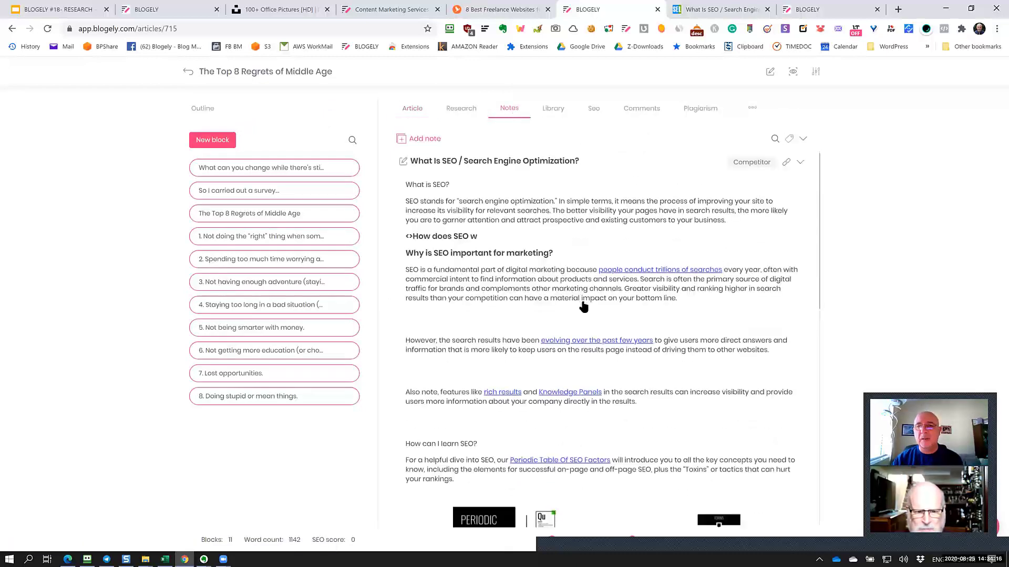
scroll(584, 308, "down", 7)
scroll(585, 307, "down", 3)
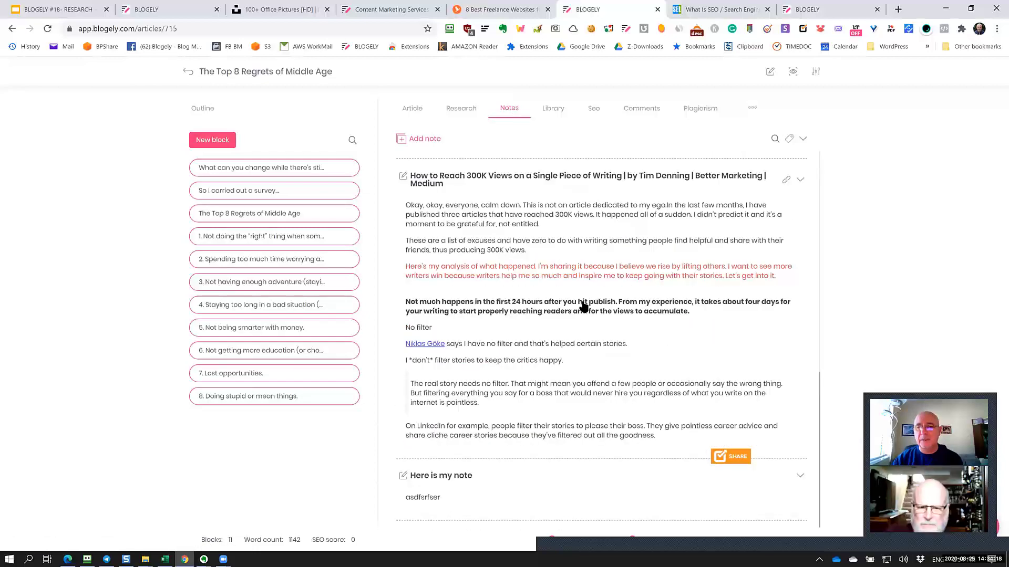
scroll(584, 307, "up", 5)
scroll(584, 308, "up", 4)
scroll(582, 305, "down", 9)
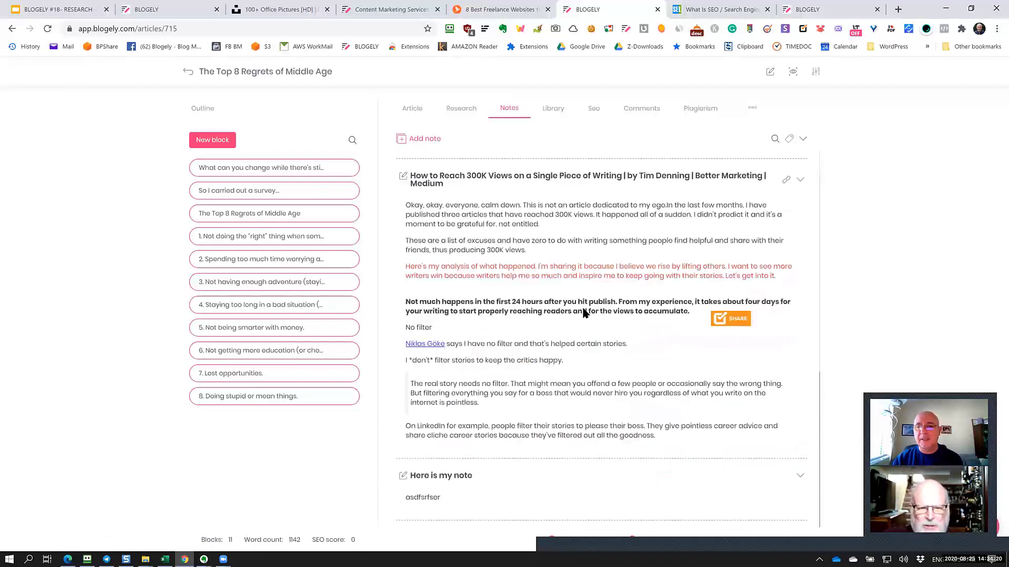
scroll(531, 462, "up", 4)
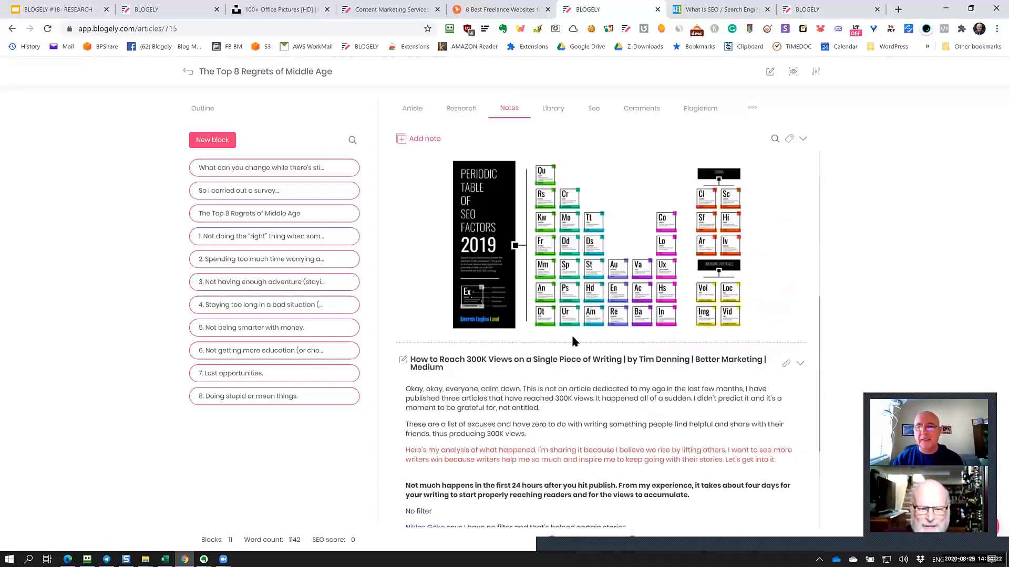
Step: Open the source web page of the "How to Reach 300K Views on a Single Piece of Writing" note, skim the article and close it
scroll(563, 444, "up", 3)
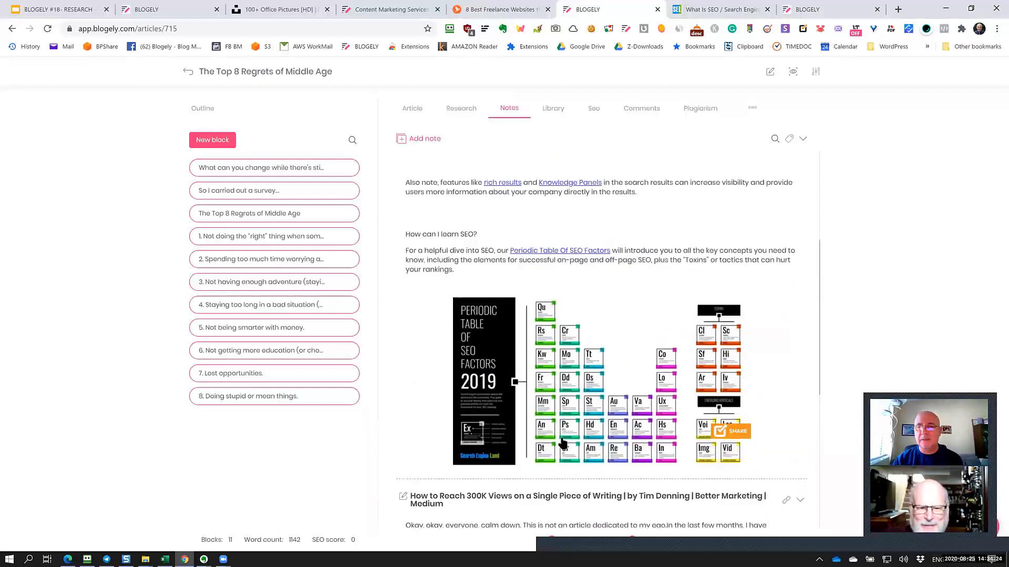
scroll(563, 444, "up", 2)
scroll(601, 336, "up", 3)
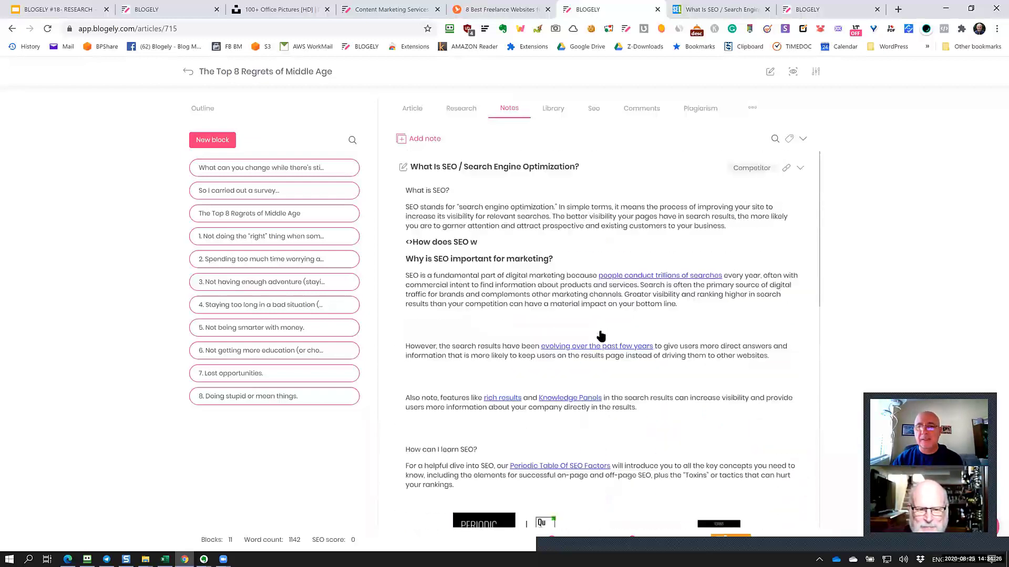
scroll(604, 334, "down", 10)
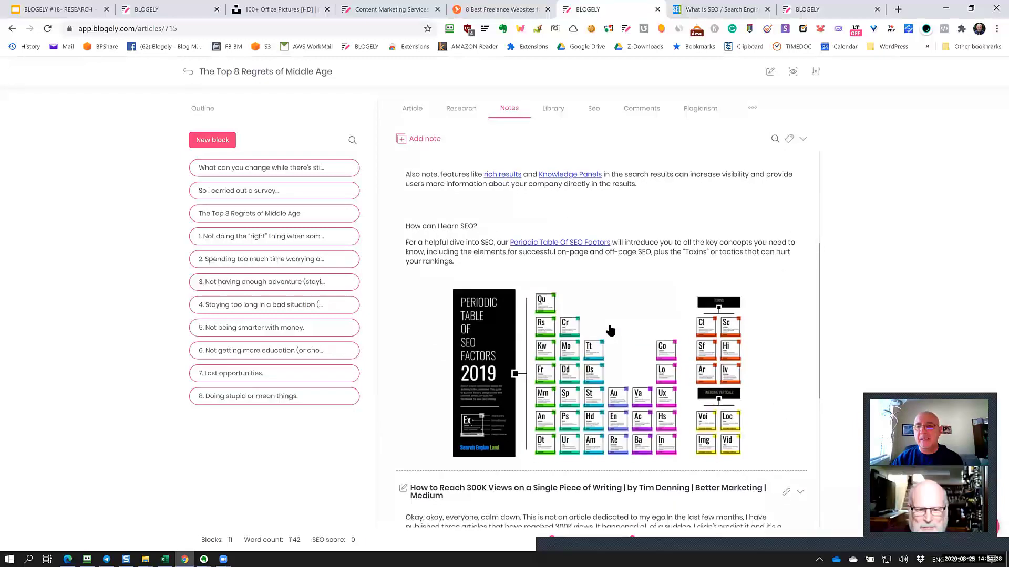
scroll(423, 281, "up", 3)
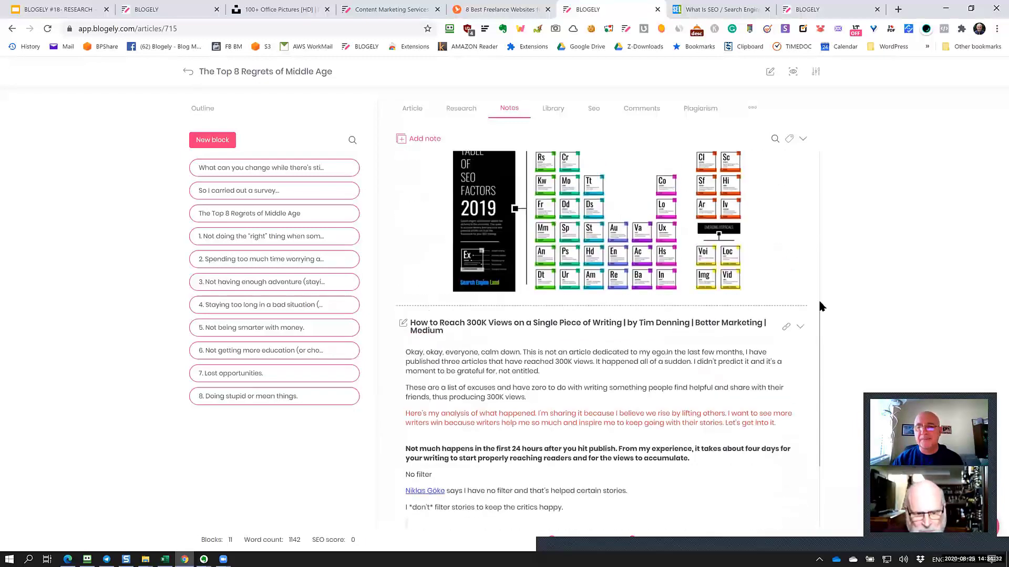
left_click(787, 328)
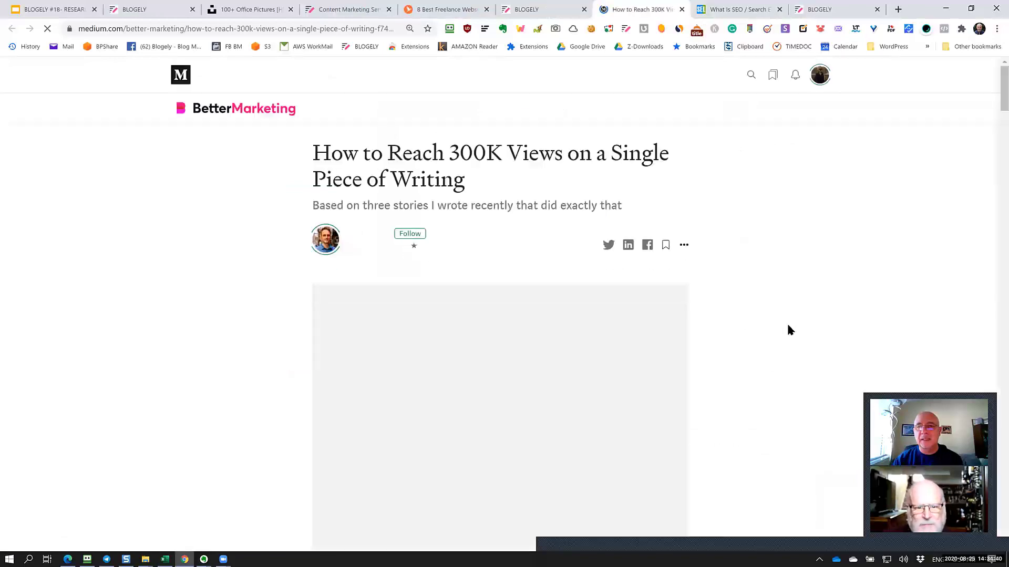
scroll(600, 351, "down", 5)
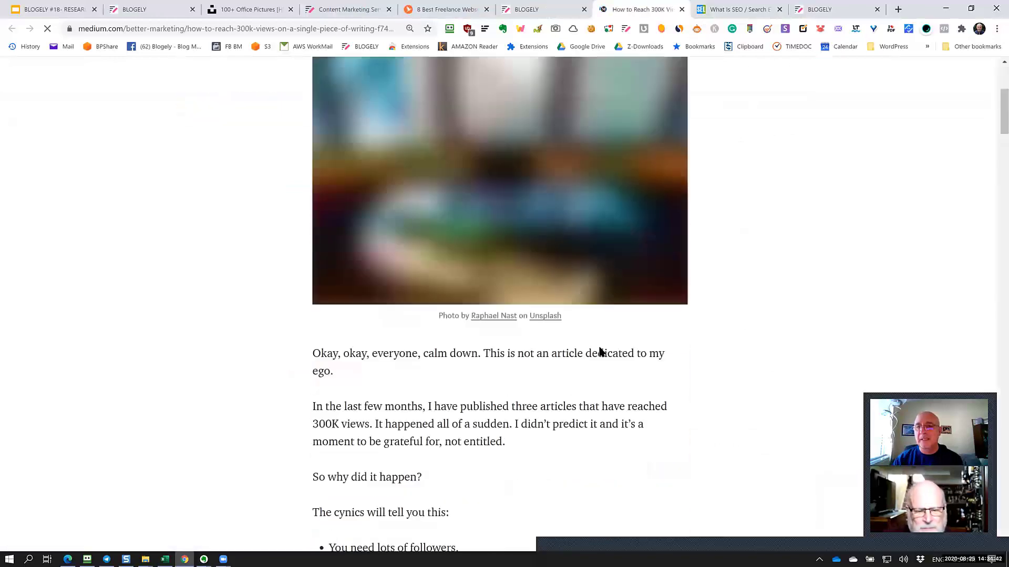
scroll(601, 351, "down", 15)
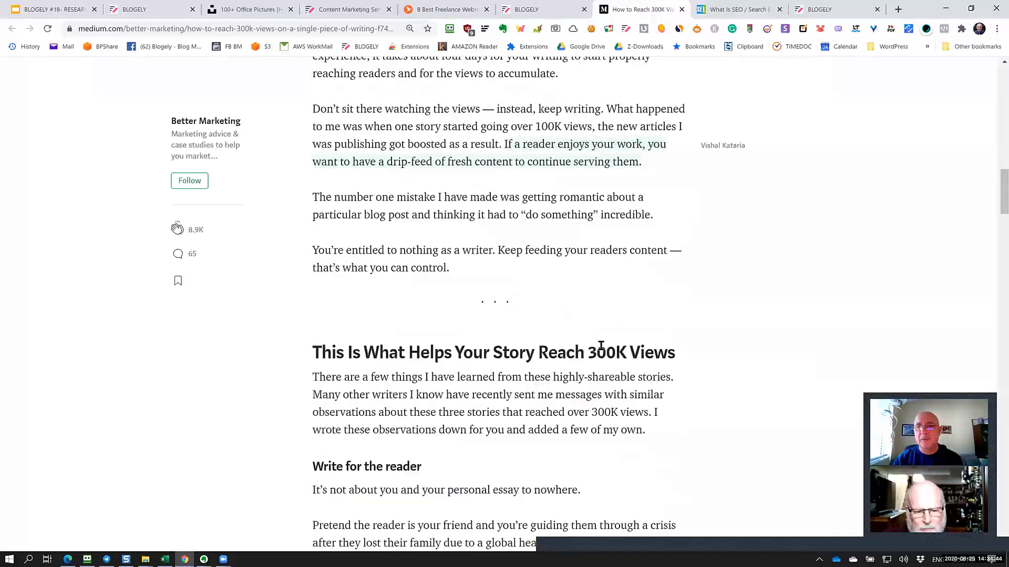
left_click(681, 9)
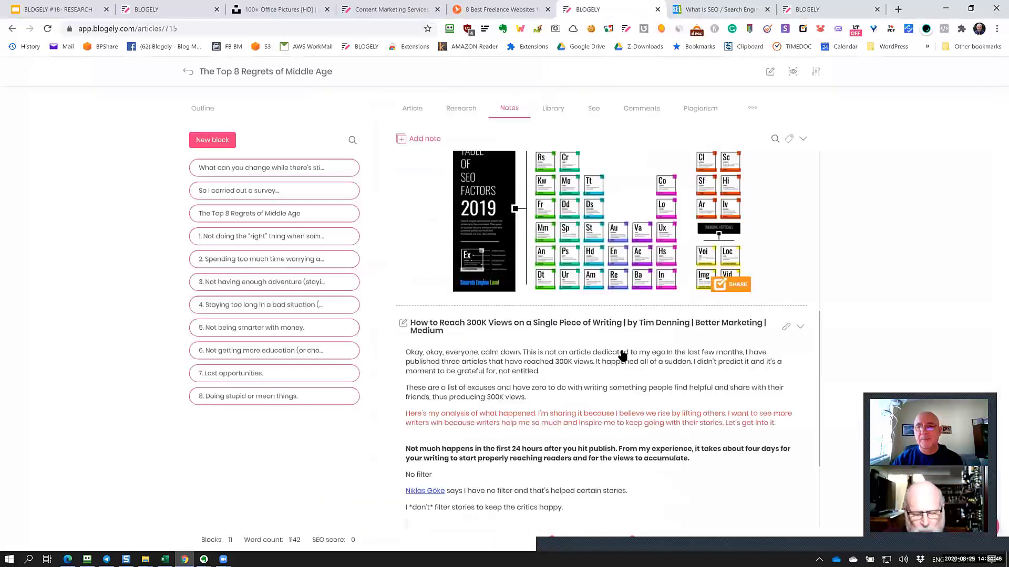
Step: Open the source web page of the "What Is SEO / Search Engine Optimization?" note and close it again
scroll(622, 356, "up", 7)
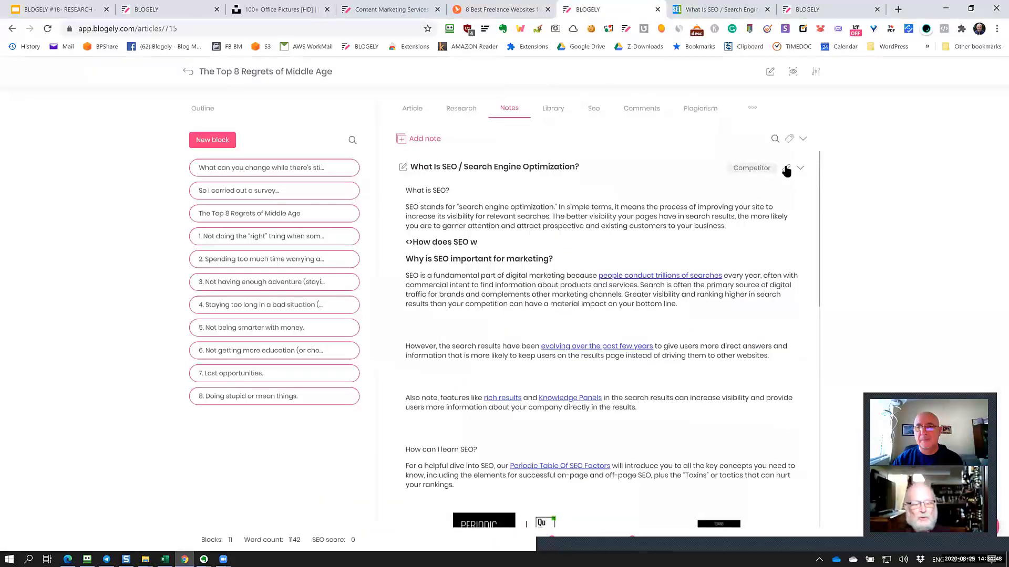
left_click(787, 168)
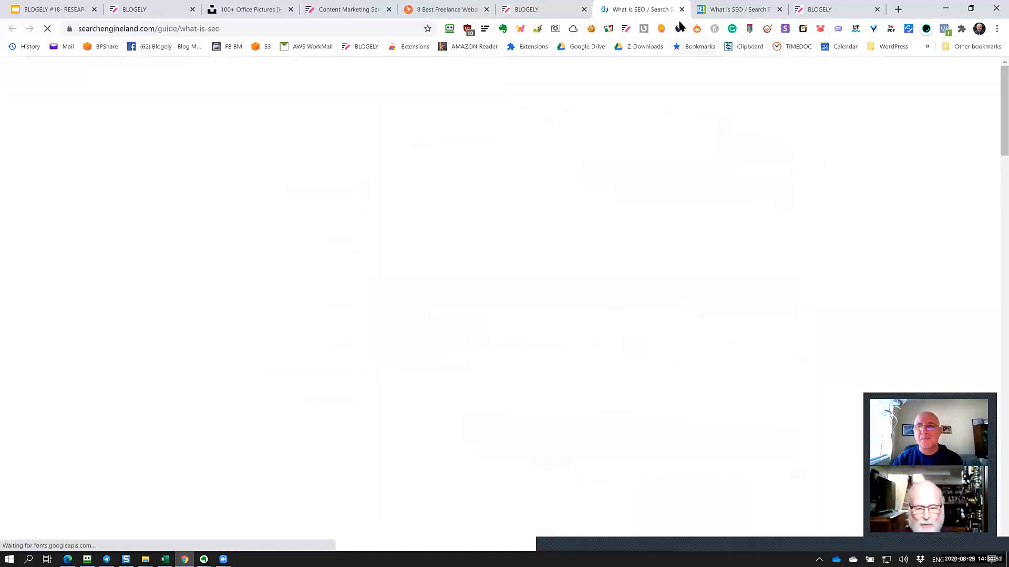
key("ctrl+w")
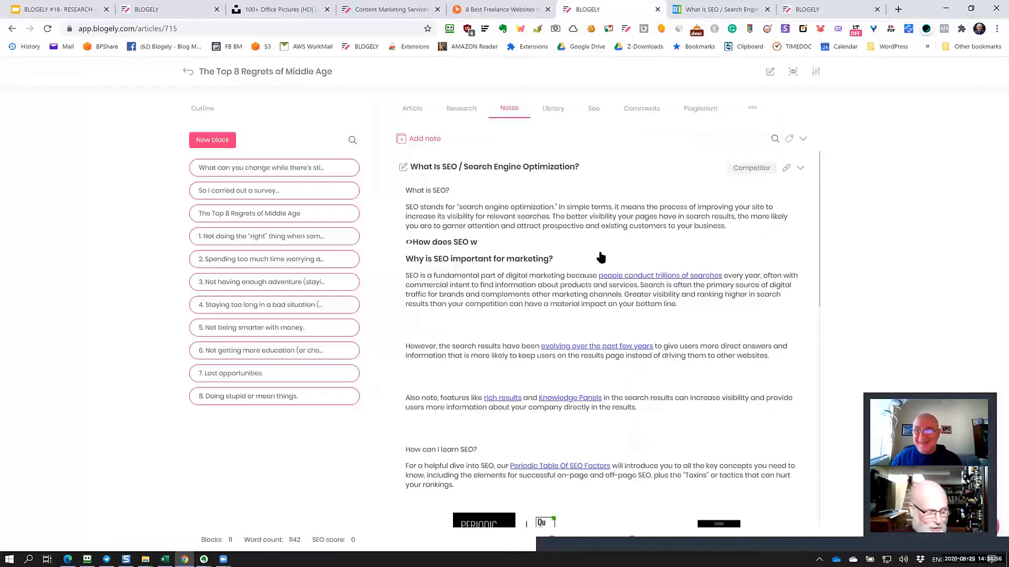
Step: Review the notes assigned to this article and switch the list to show all notes
scroll(513, 285, "down", 10)
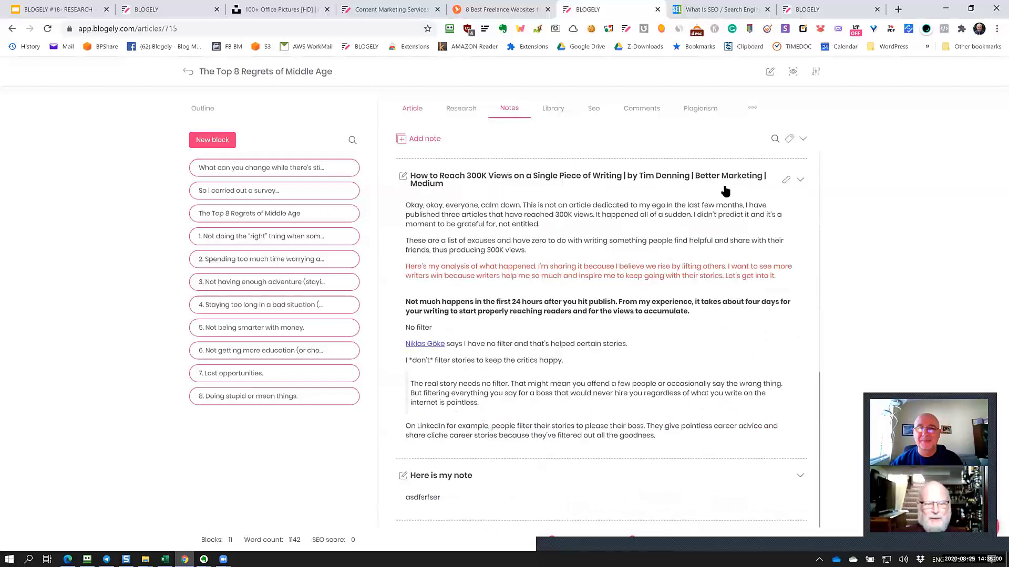
left_click(508, 109)
left_click(509, 108)
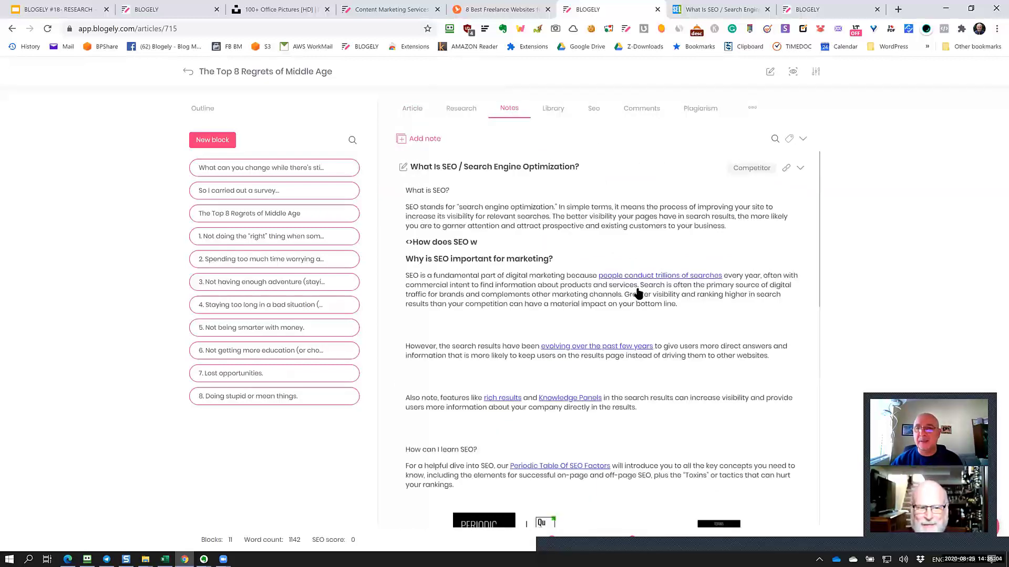
scroll(638, 295, "down", 5)
scroll(638, 294, "down", 5)
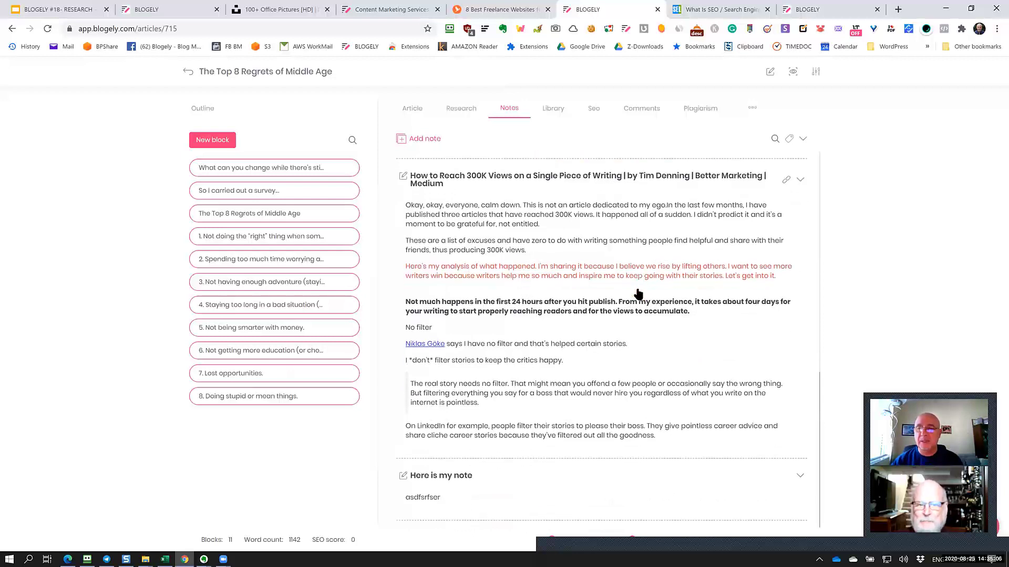
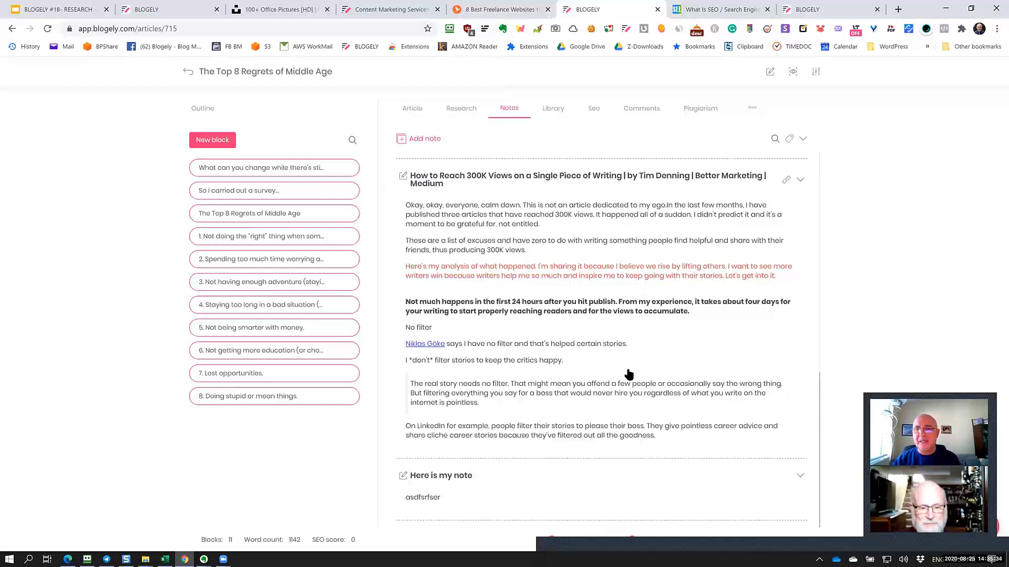
scroll(671, 368, "up", 2)
scroll(671, 368, "up", 5)
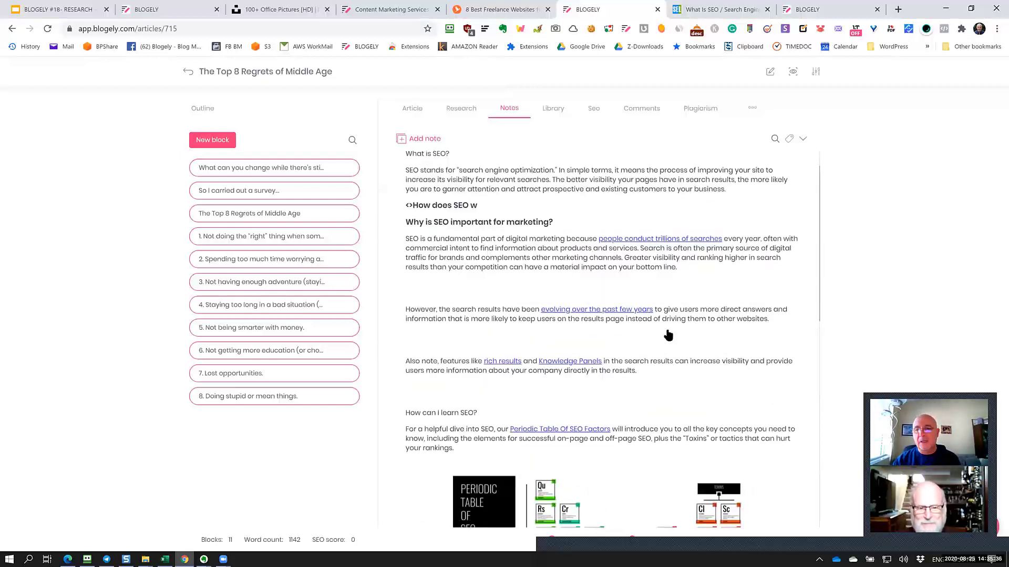
left_click(633, 544)
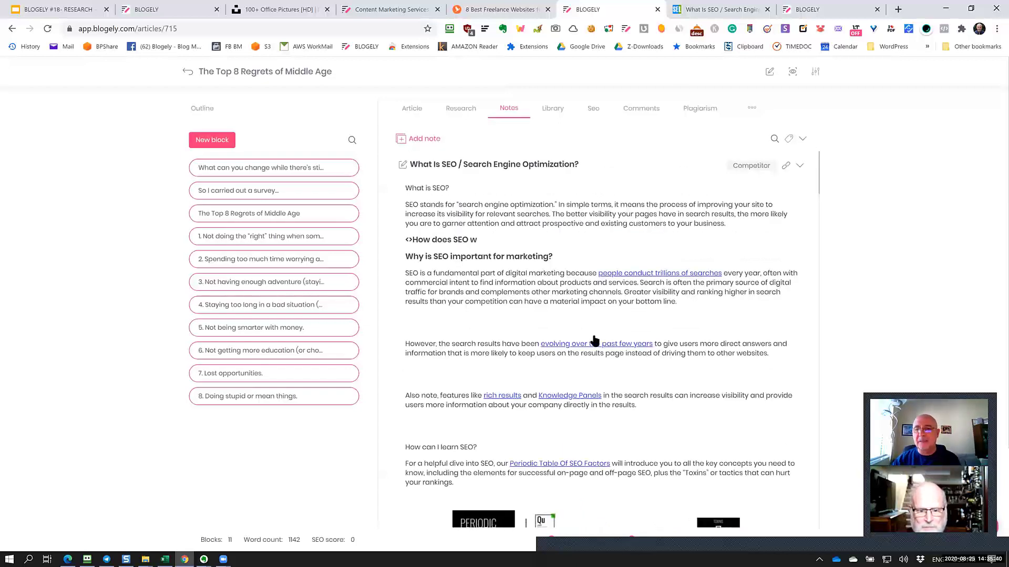
Step: Look through the full list of all notes down to its page navigation and return to its beginning
scroll(594, 339, "down", 4)
scroll(595, 346, "down", 15)
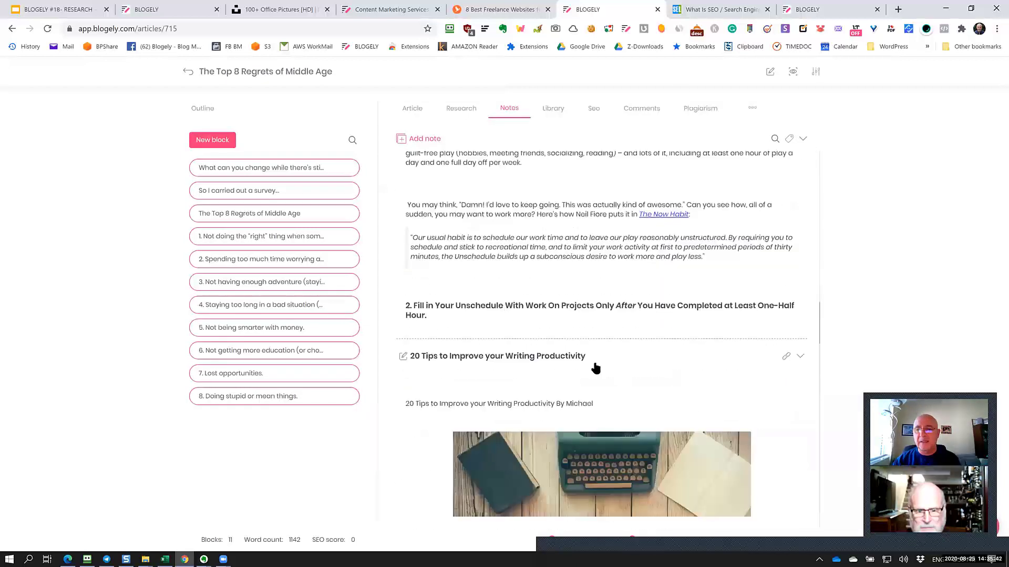
scroll(596, 375, "down", 20)
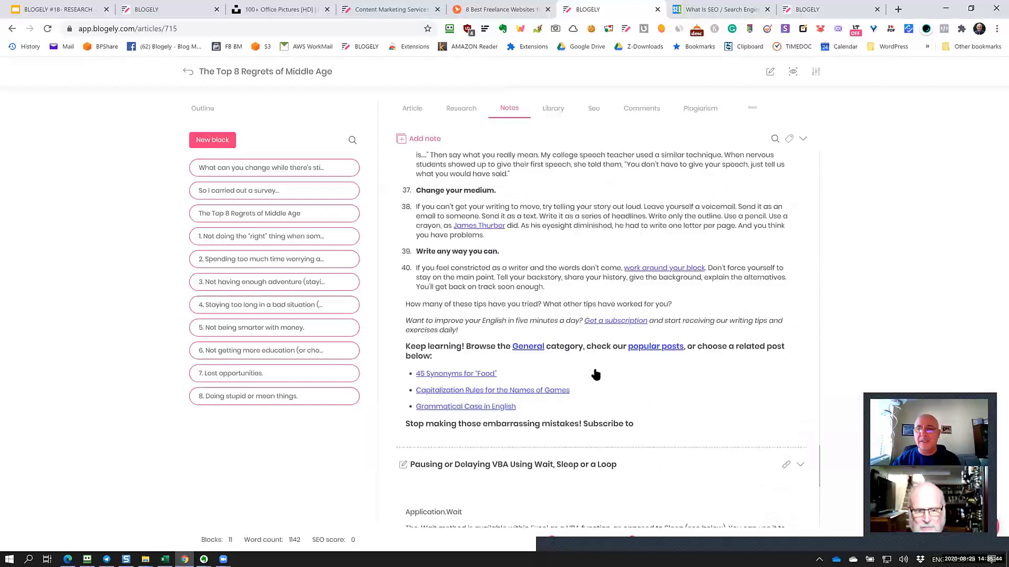
scroll(596, 374, "down", 1)
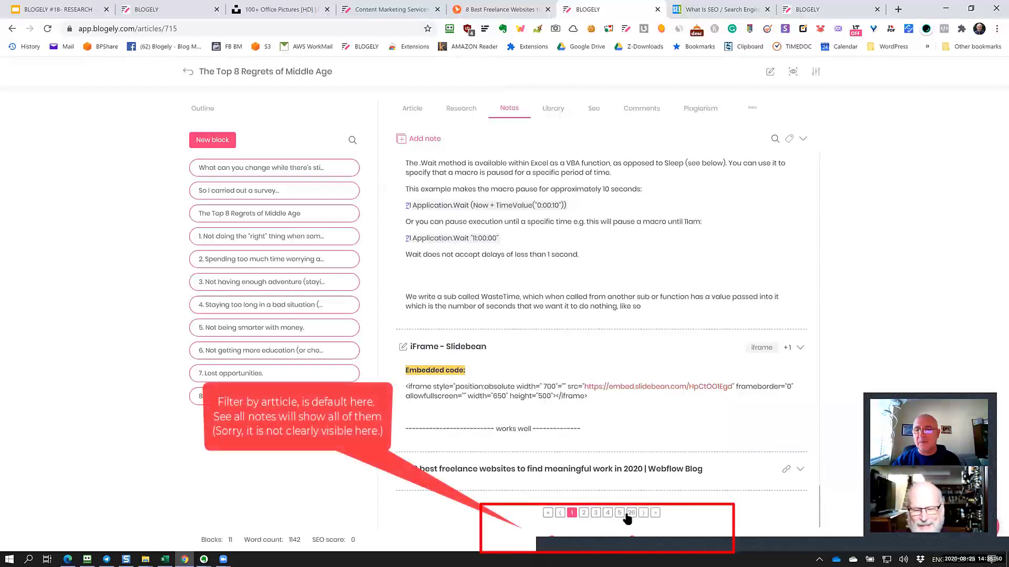
scroll(620, 364, "up", 5)
scroll(620, 363, "up", 20)
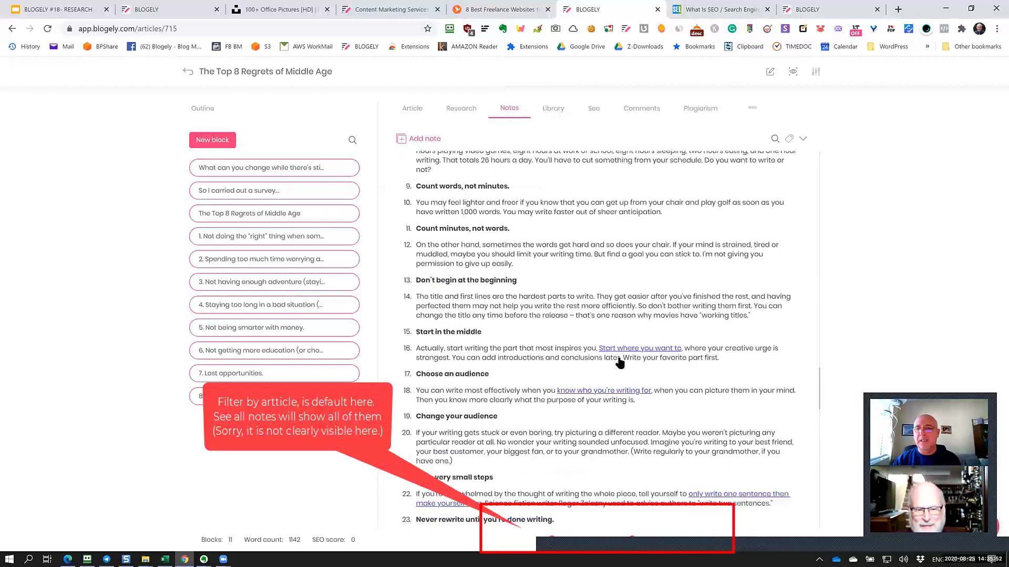
scroll(620, 363, "up", 15)
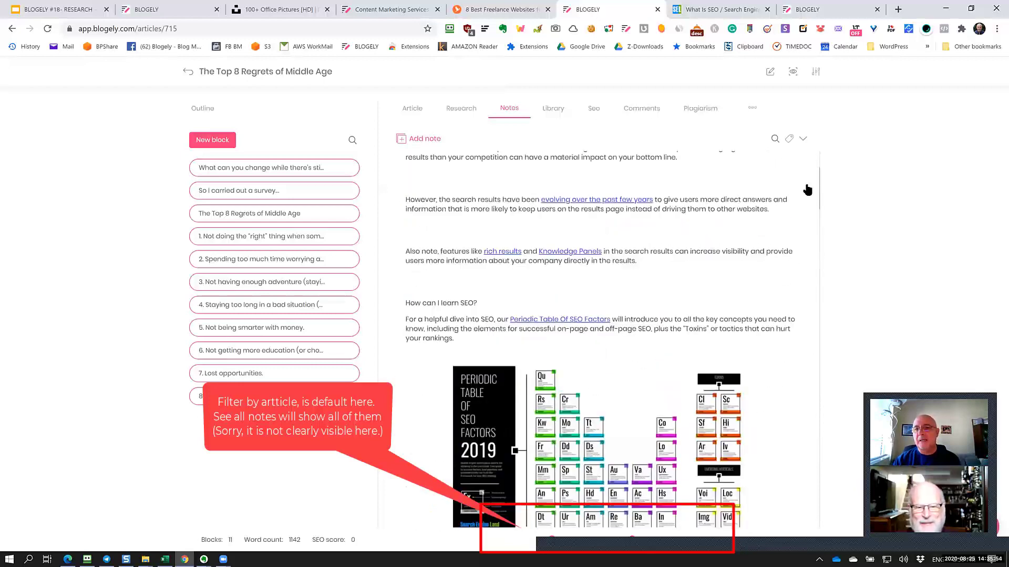
Step: Search the notes for "tips" and look through the matching notes
left_click(775, 139)
left_click(723, 141)
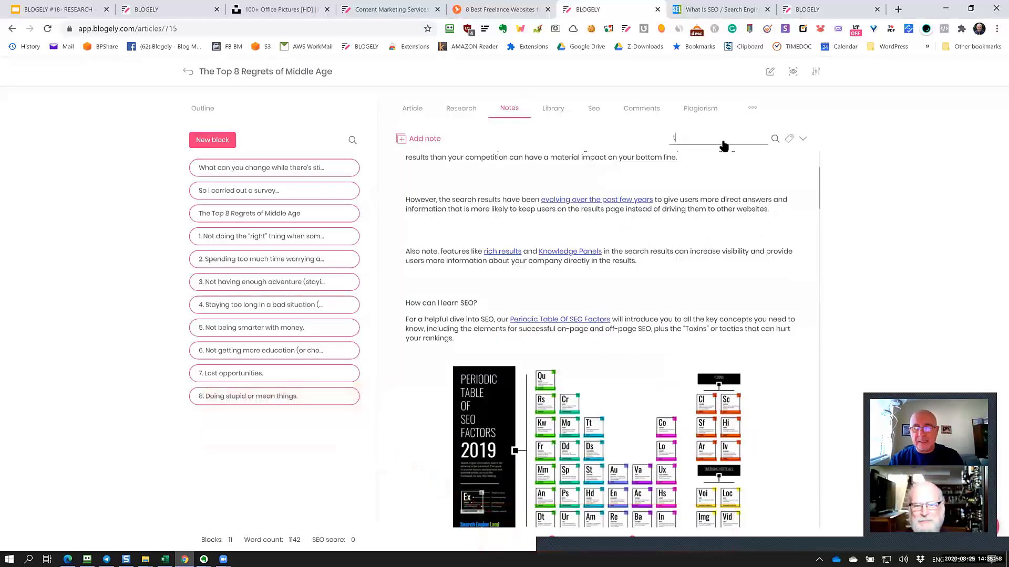
type("tips")
key("Return")
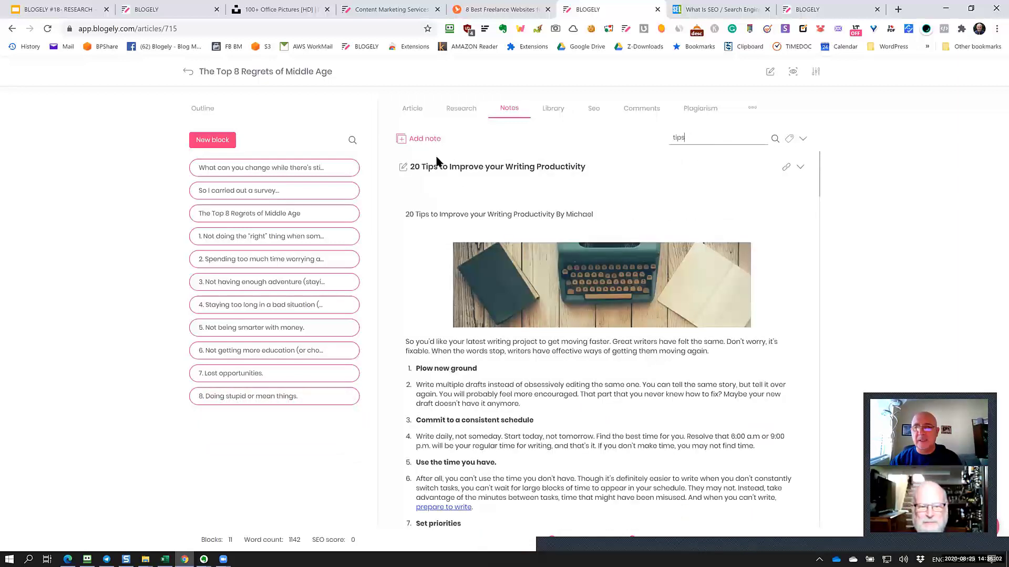
scroll(512, 383, "down", 12)
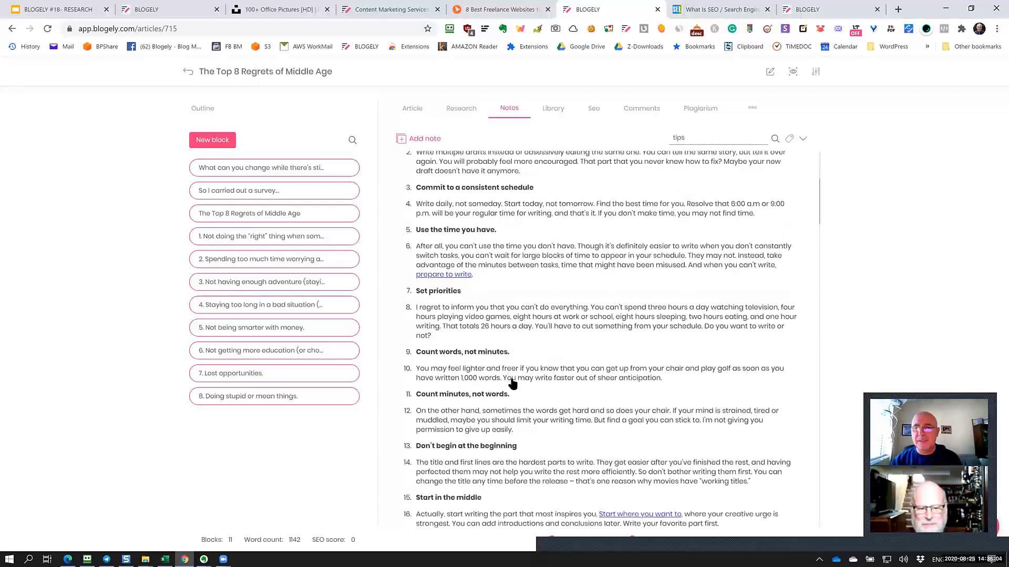
scroll(620, 405, "down", 10)
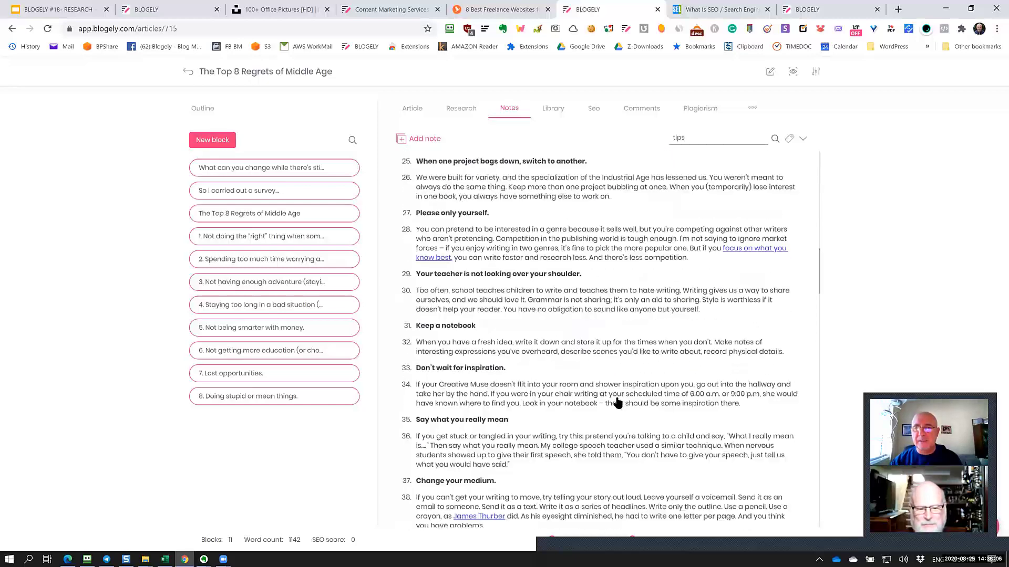
scroll(661, 404, "down", 15)
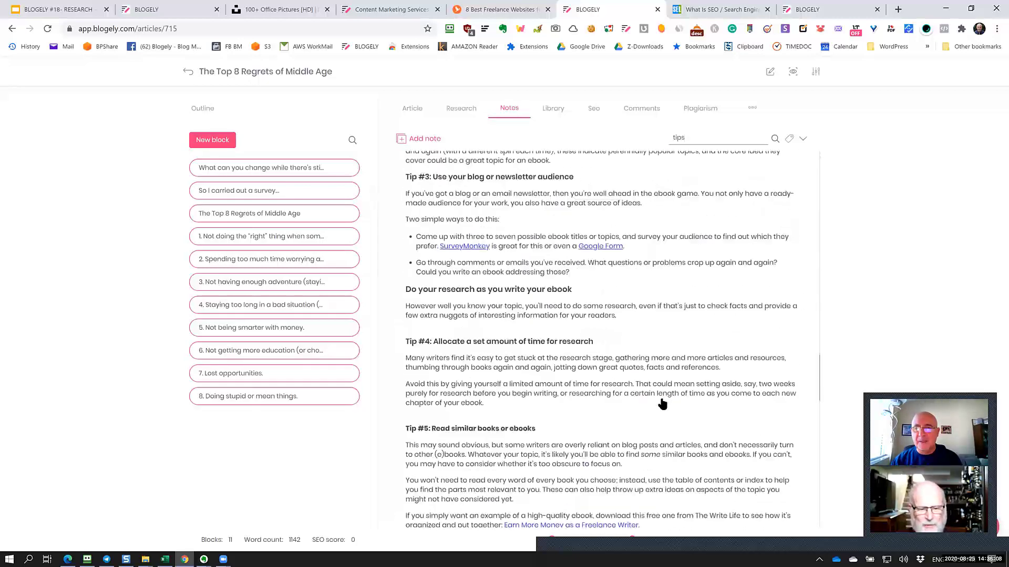
scroll(662, 404, "down", 8)
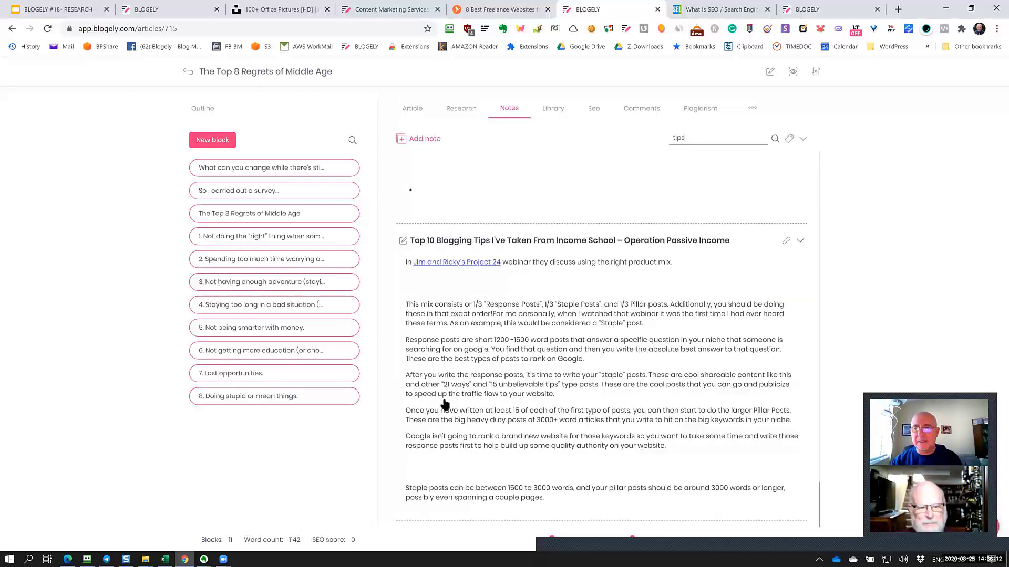
scroll(584, 399, "up", 10)
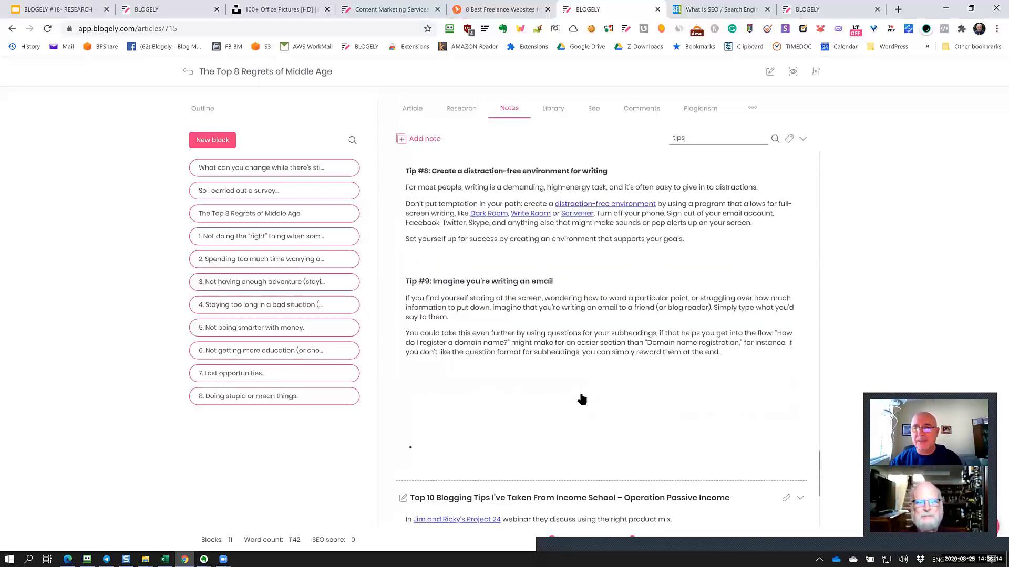
scroll(583, 398, "up", 15)
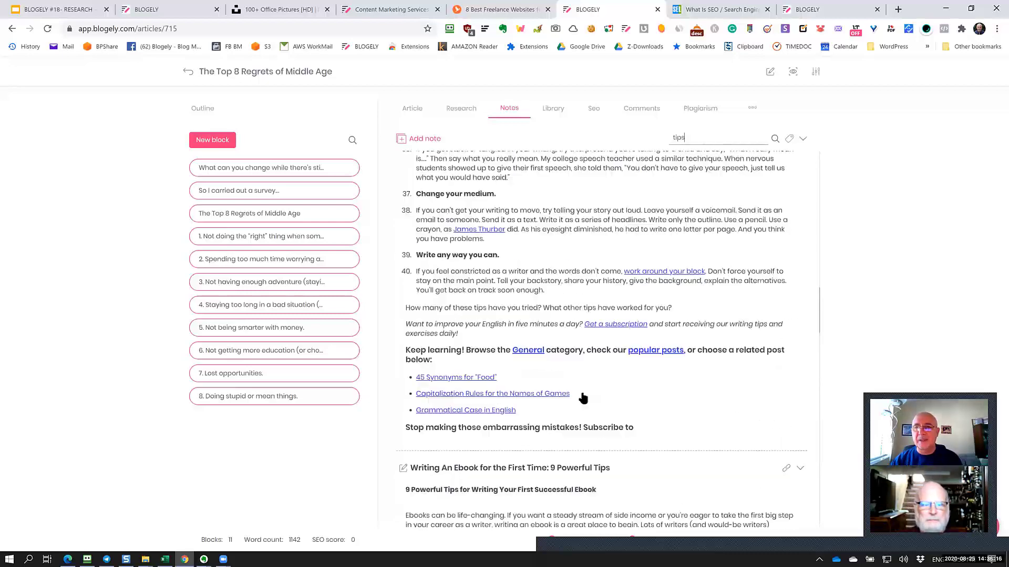
Step: Filter the notes by the Competitor tag and clear the "tips" search term
left_click(789, 139)
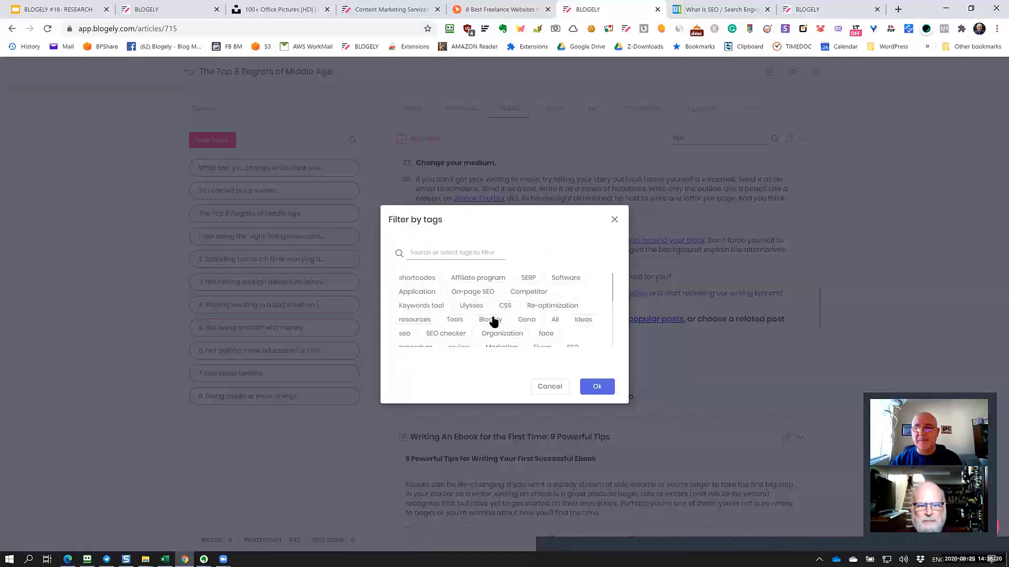
scroll(494, 321, "down", 3)
scroll(494, 322, "up", 3)
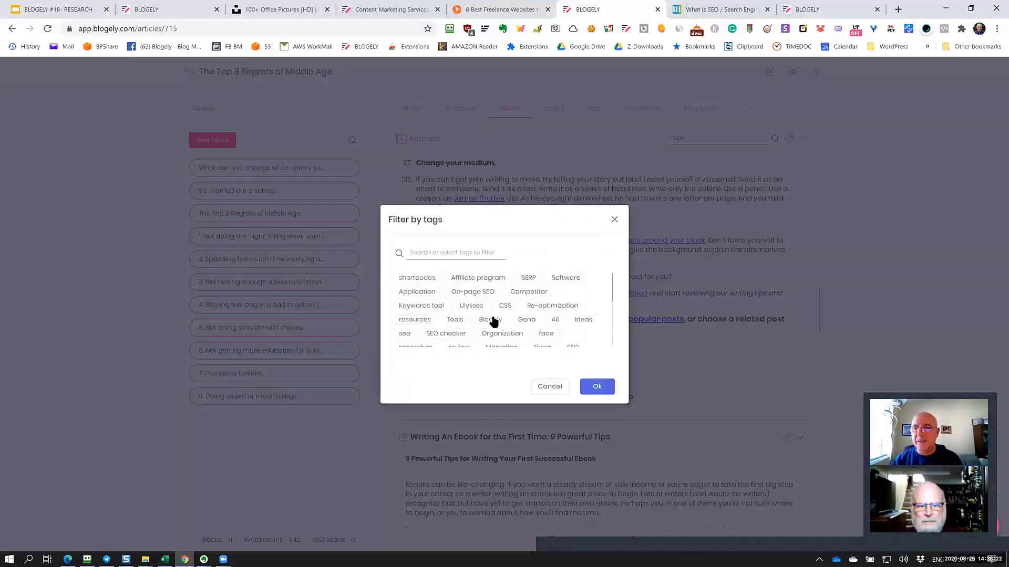
scroll(494, 316, "down", 3)
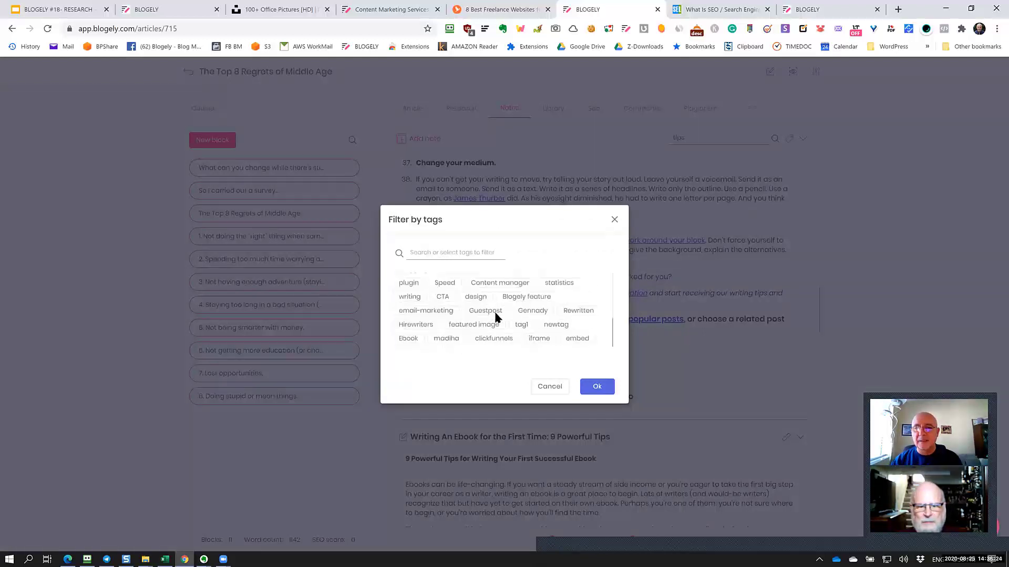
left_click(441, 261)
type("com")
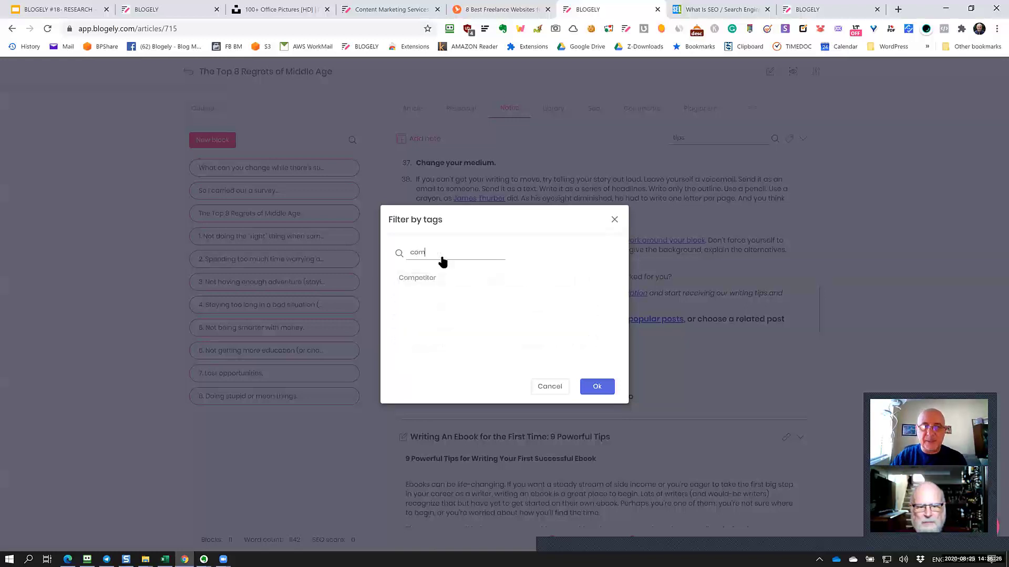
left_click(426, 279)
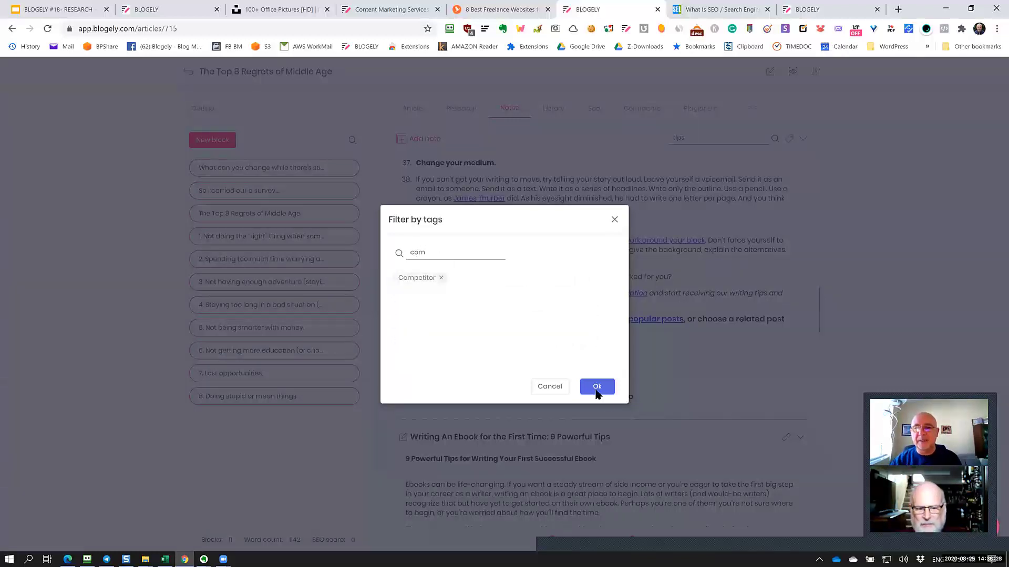
left_click(598, 393)
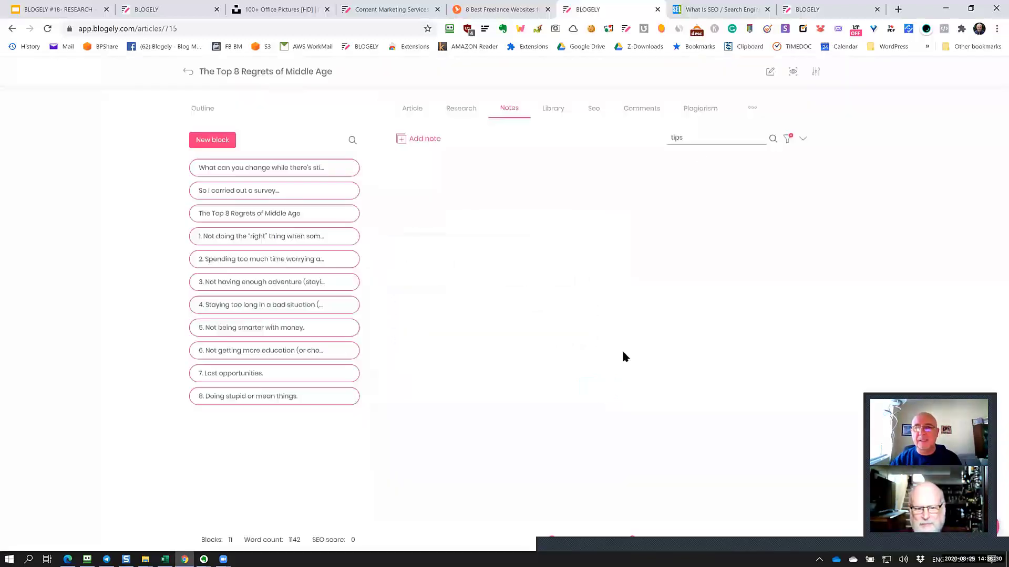
left_click_drag(704, 139, 672, 138)
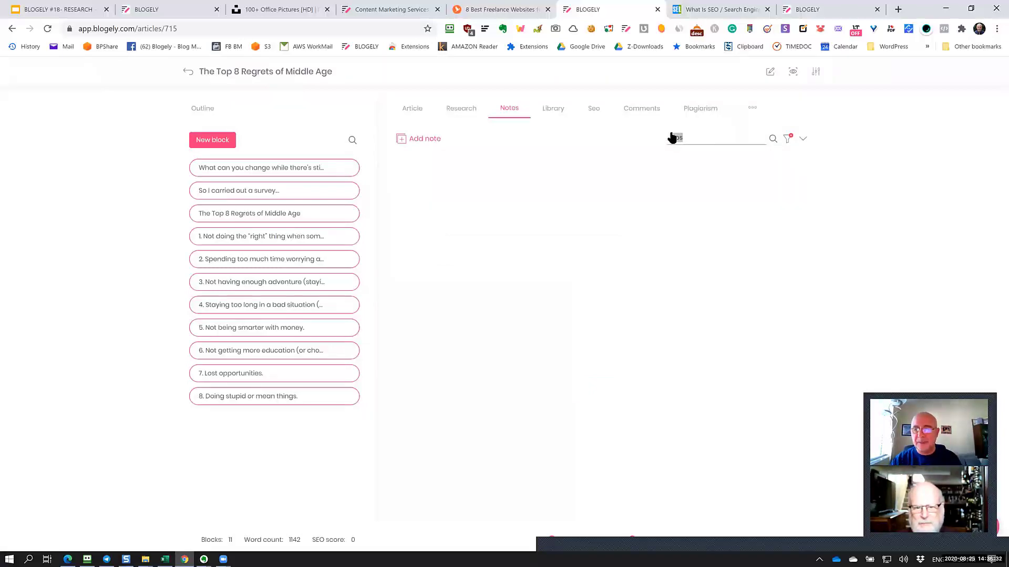
key("BackSpace")
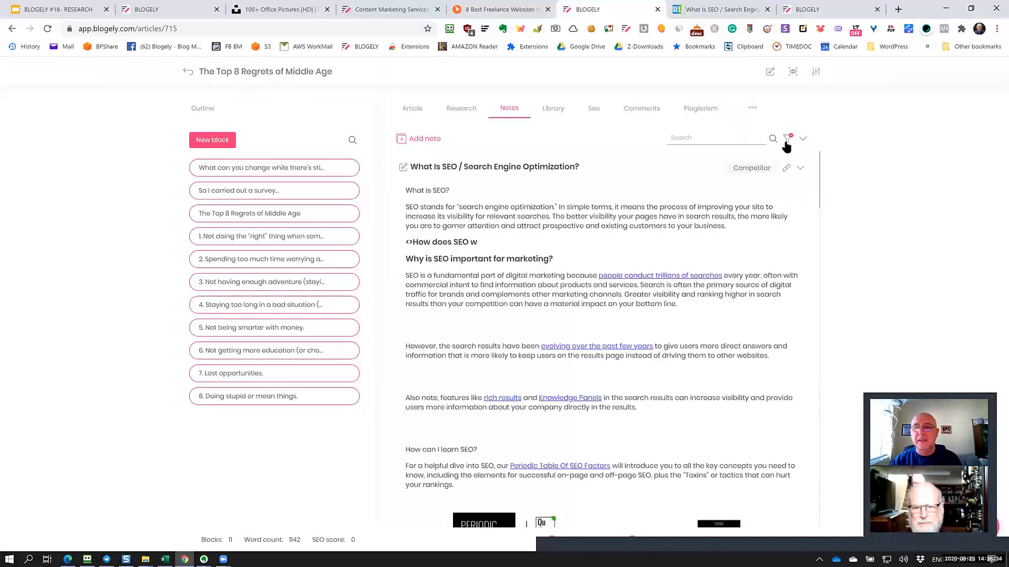
Step: Reset the tag filter and filter the notes by the Competitor tag again
left_click(786, 142)
left_click(788, 140)
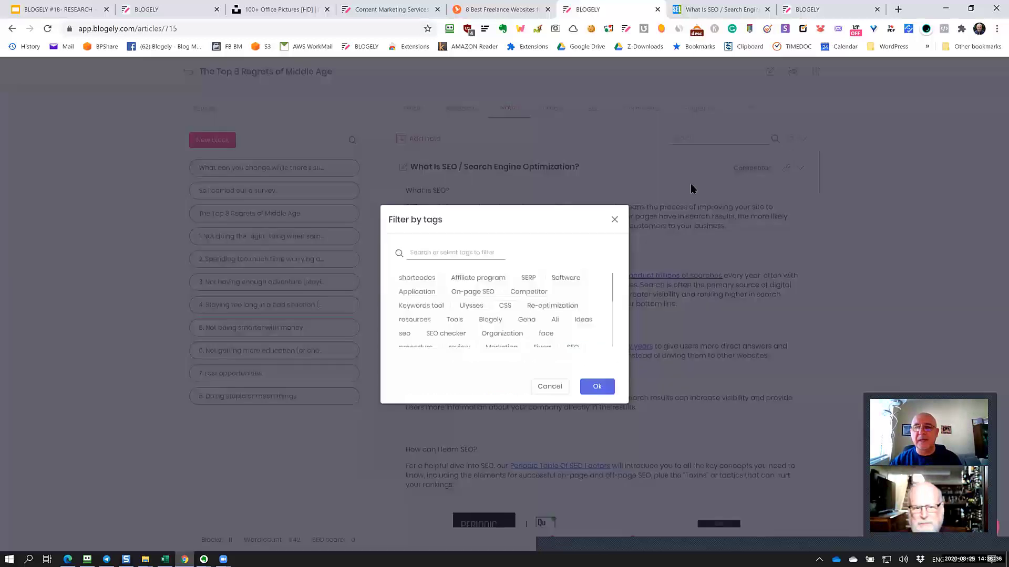
type("comp")
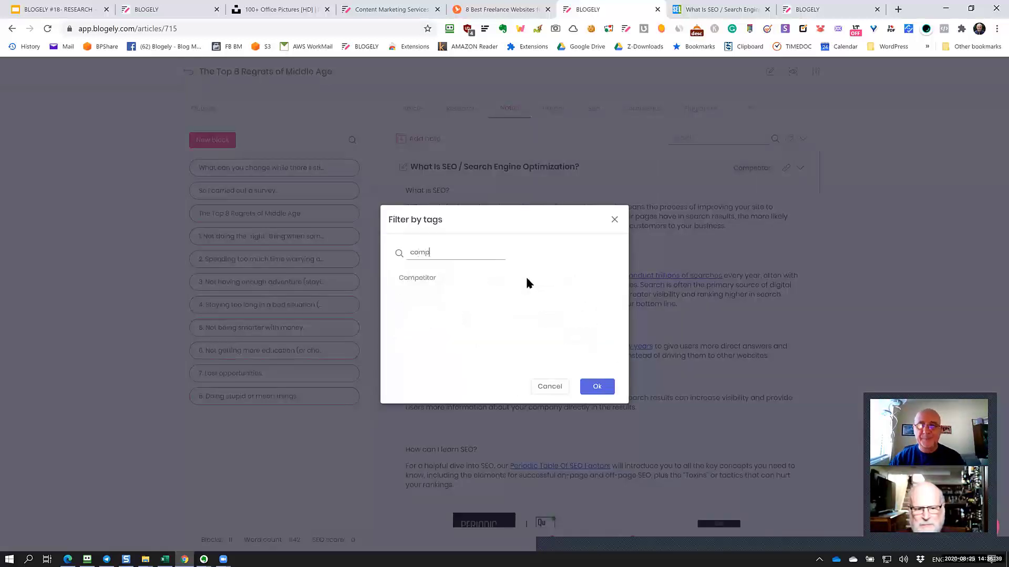
left_click(418, 279)
left_click(585, 391)
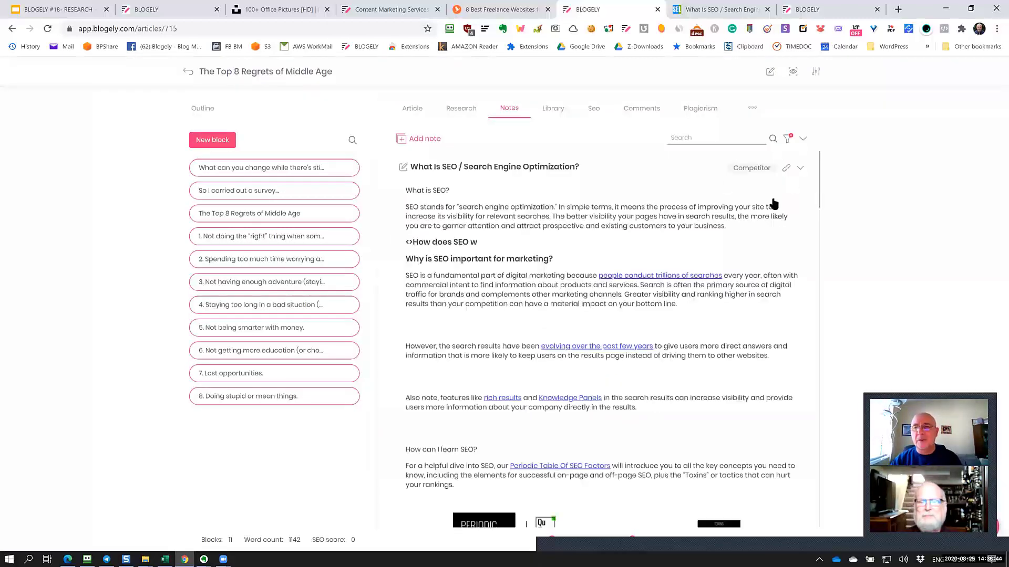
Step: Look through the notes tagged Competitor, examining the "15 BEST Keyword Research Tools for SEO [2020 Reviews]" note and its outline
scroll(699, 320, "down", 7)
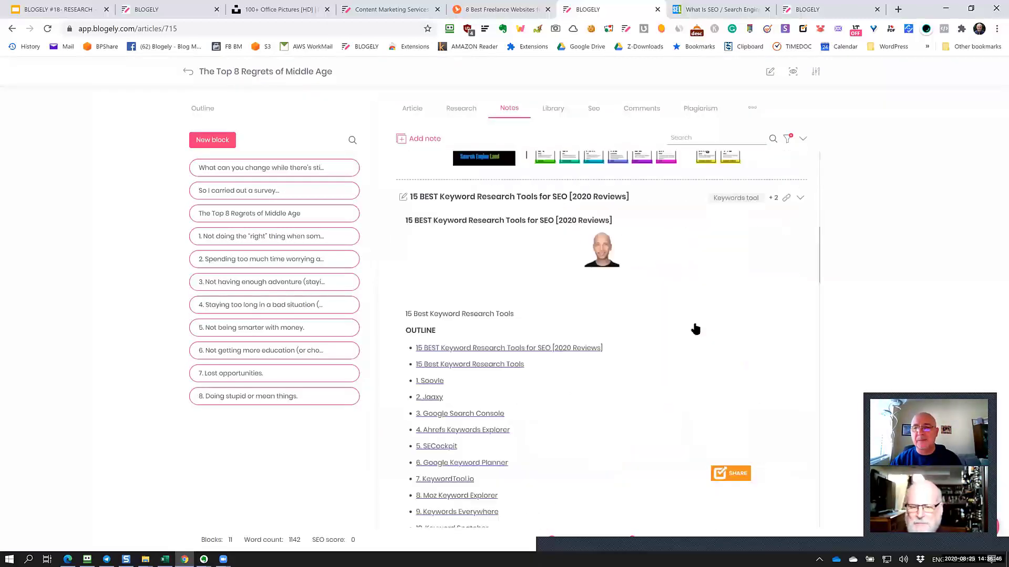
scroll(695, 329, "down", 5)
scroll(695, 329, "up", 4)
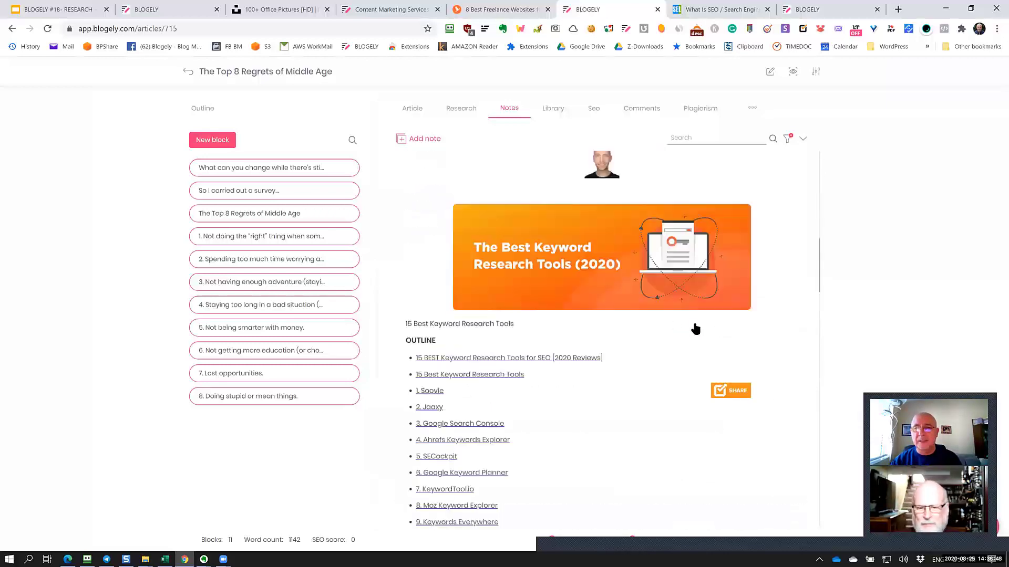
scroll(695, 329, "up", 3)
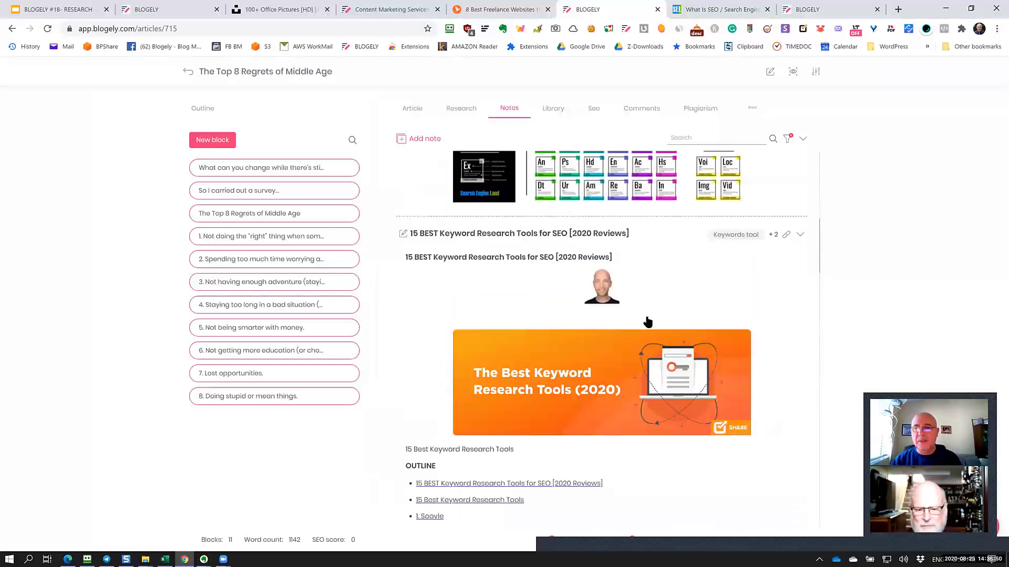
scroll(647, 322, "down", 3)
scroll(646, 323, "up", 4)
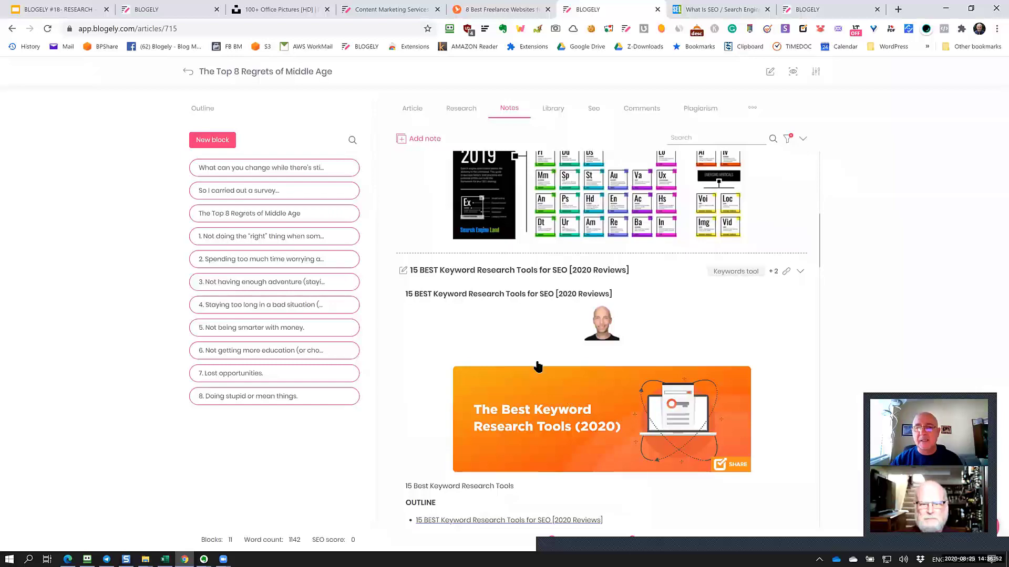
scroll(567, 375, "down", 7)
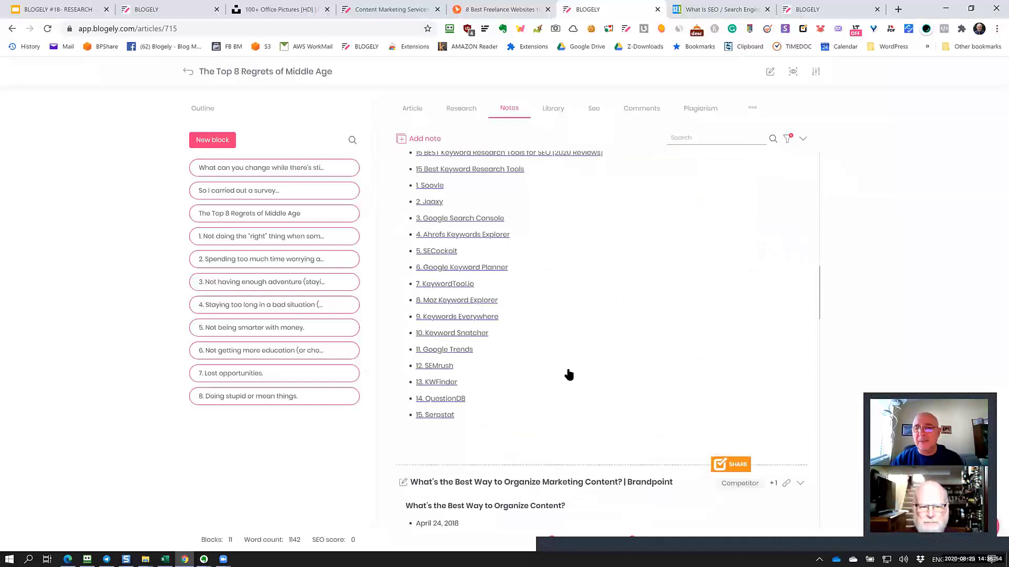
scroll(569, 375, "up", 5)
scroll(566, 363, "down", 3)
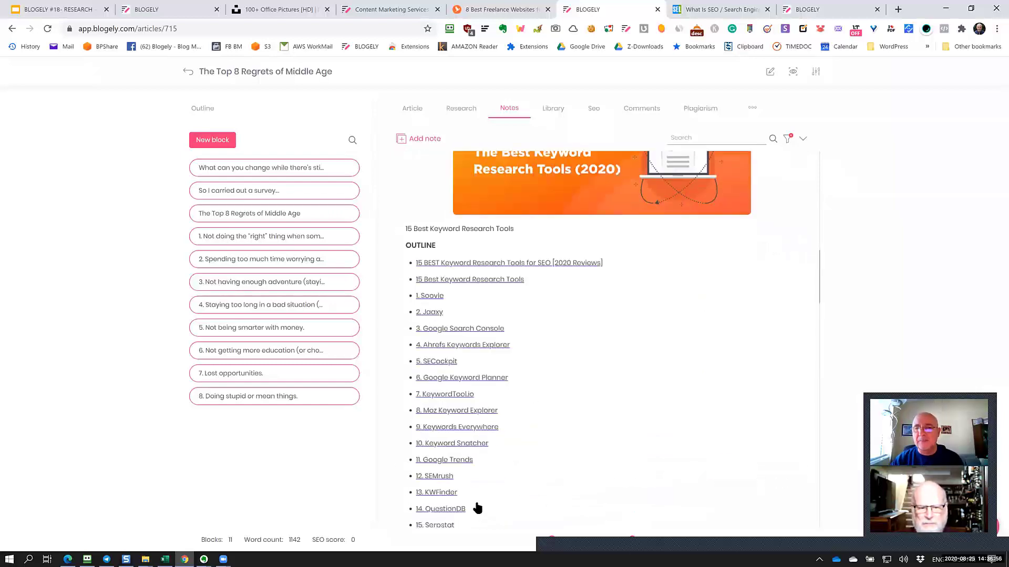
scroll(476, 508, "up", 5)
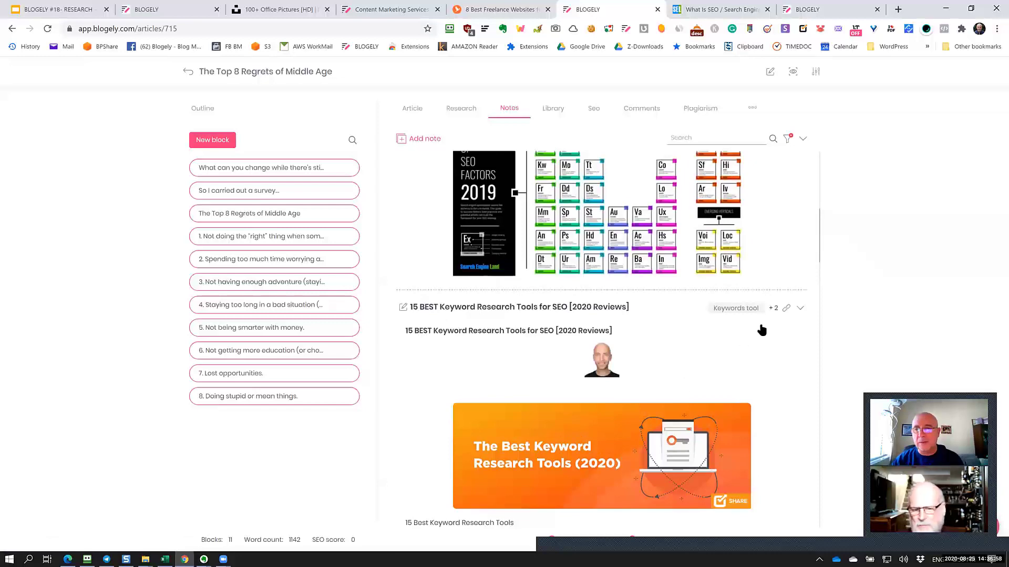
Step: Open the source web page of the "15 BEST Keyword Research Tools for SEO" note, skim it and close it
left_click(786, 309)
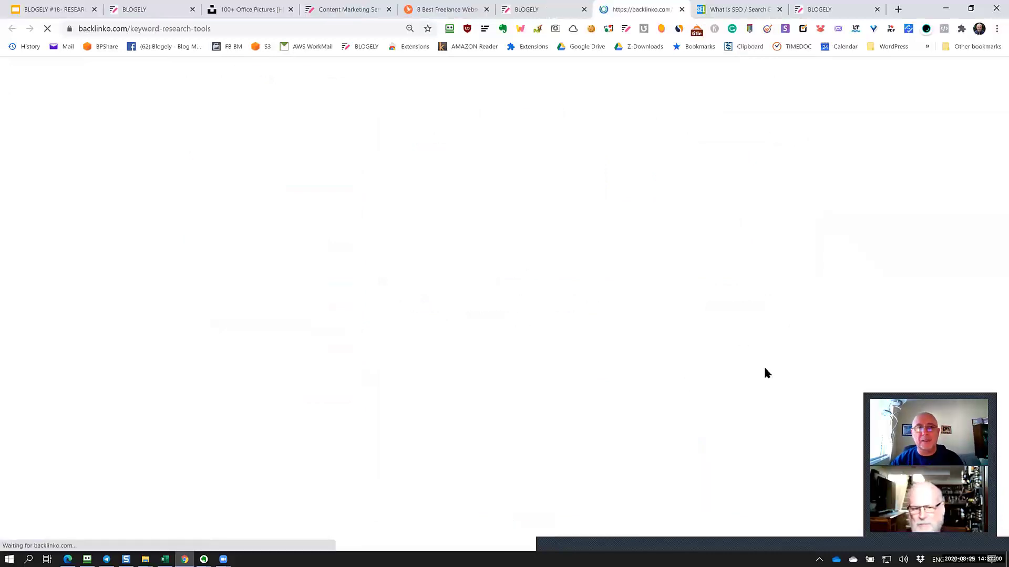
scroll(658, 392, "down", 15)
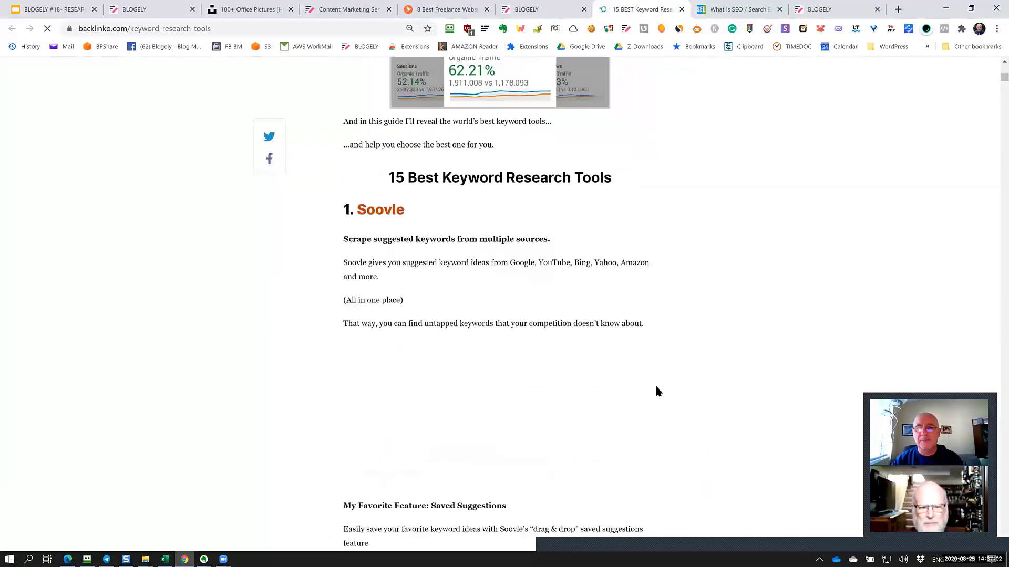
left_click(682, 9)
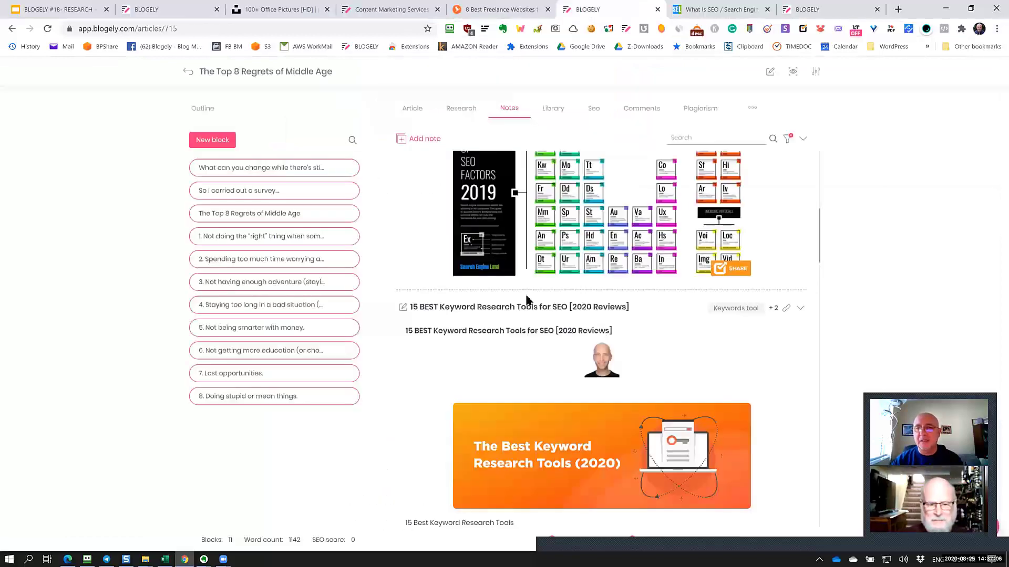
Step: Open the article block "What can you change while there's still time?" in the editor with its assets shown alongside
scroll(526, 298, "up", 7)
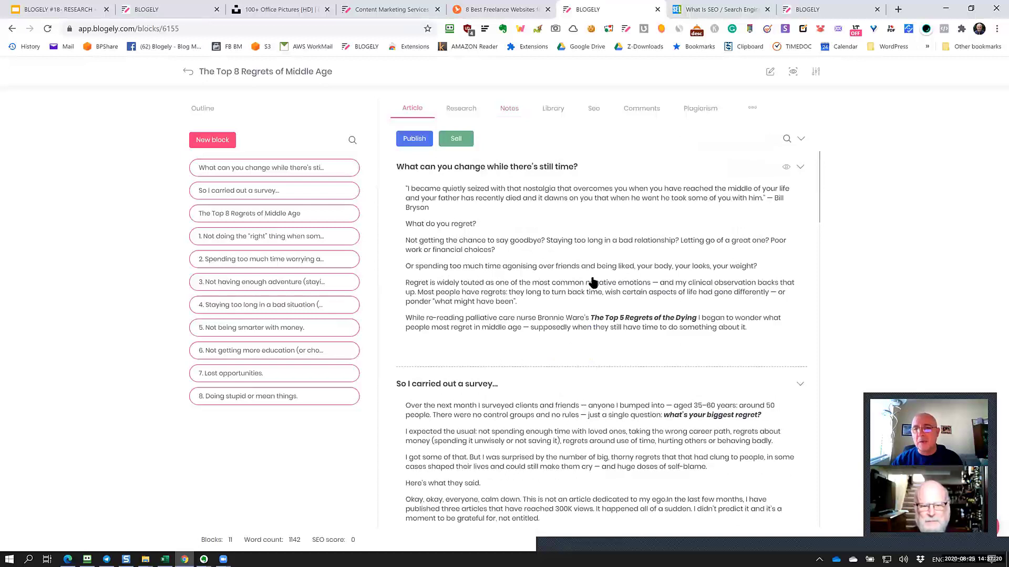
left_click(541, 191)
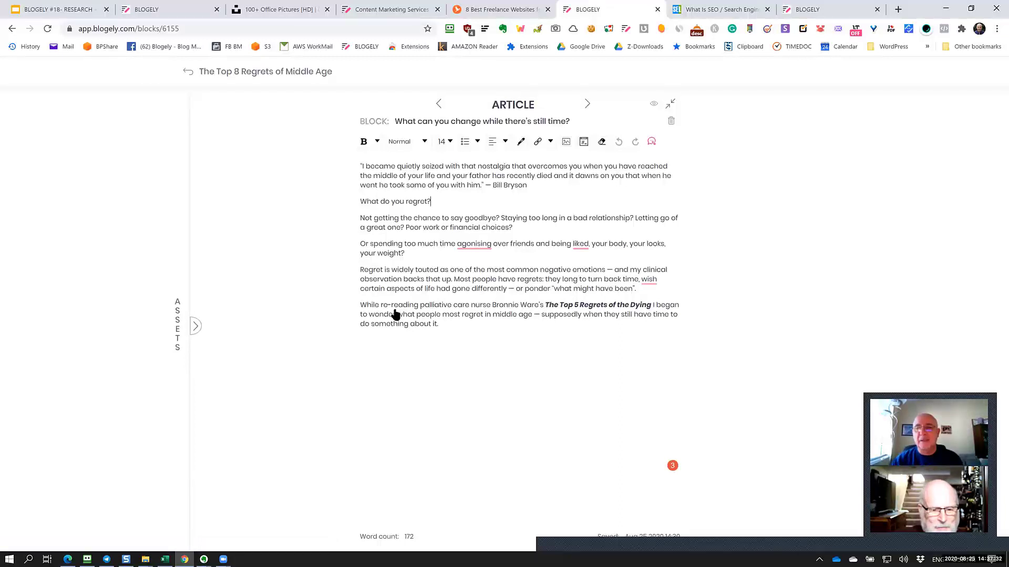
left_click(195, 326)
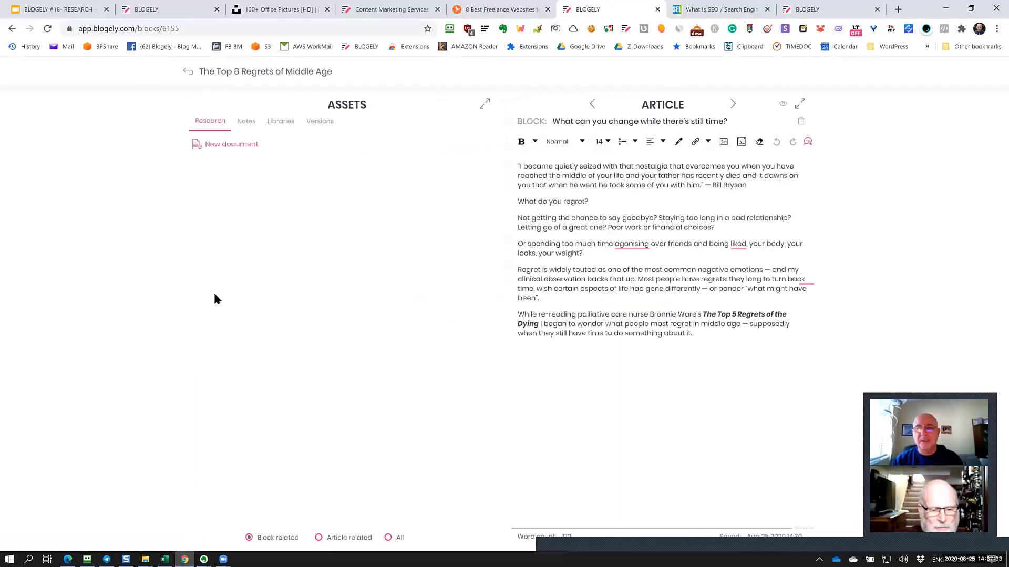
Step: Show the article-related notes beside the open block and skim through them
left_click(319, 538)
scroll(437, 442, "down", 20)
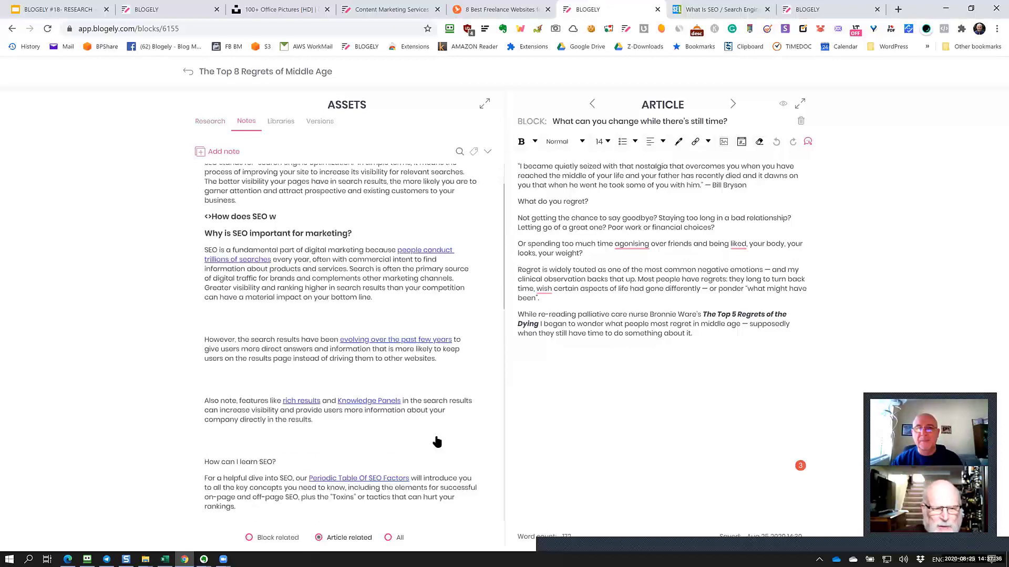
scroll(437, 442, "up", 18)
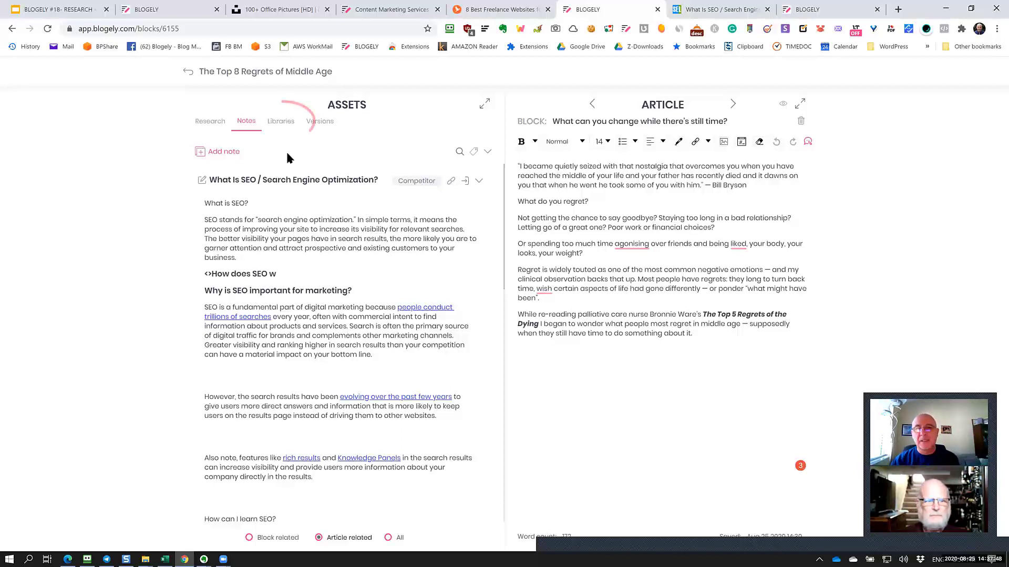
Step: Show all library files, not only the article-related ones, beside the open block
left_click(281, 121)
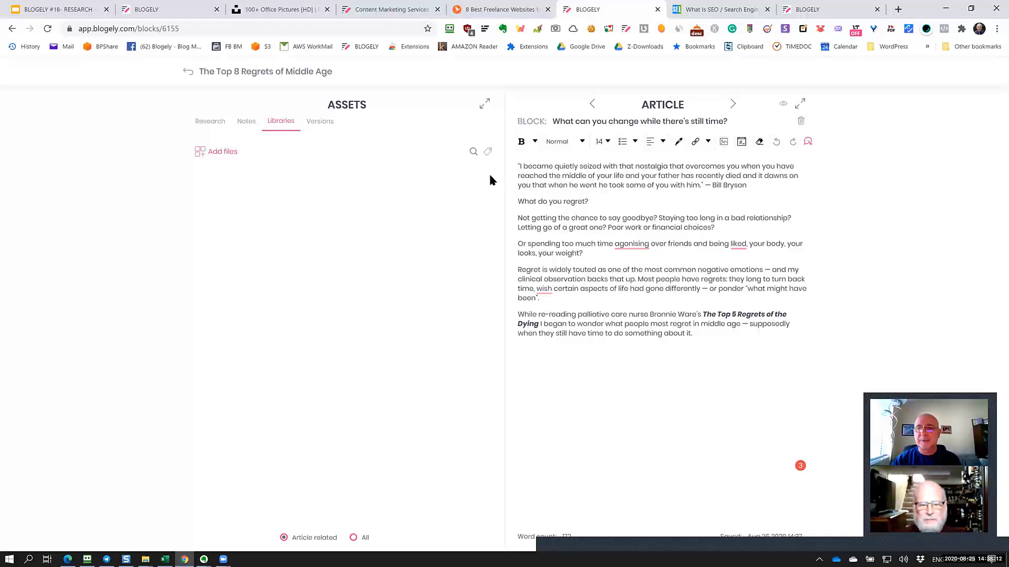
left_click(352, 538)
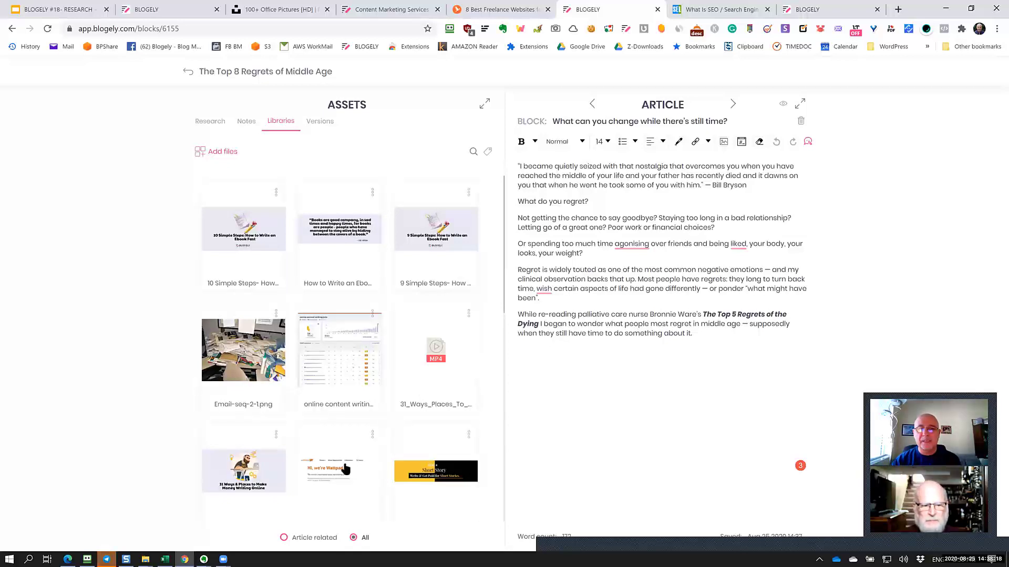
Step: Browse the full library of files and limit it to article-related files
scroll(357, 460, "down", 1)
scroll(357, 460, "down", 4)
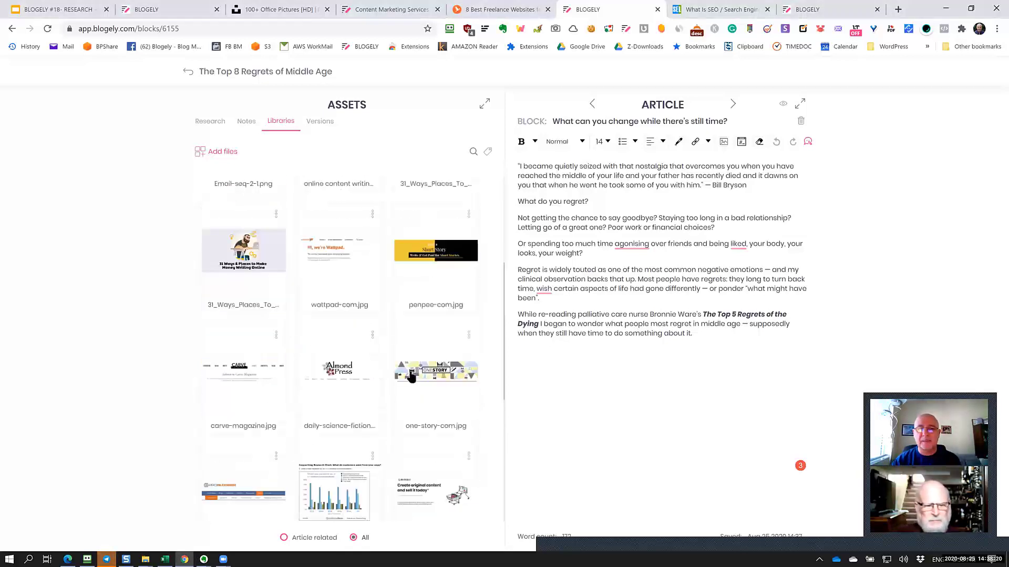
scroll(401, 435, "down", 6)
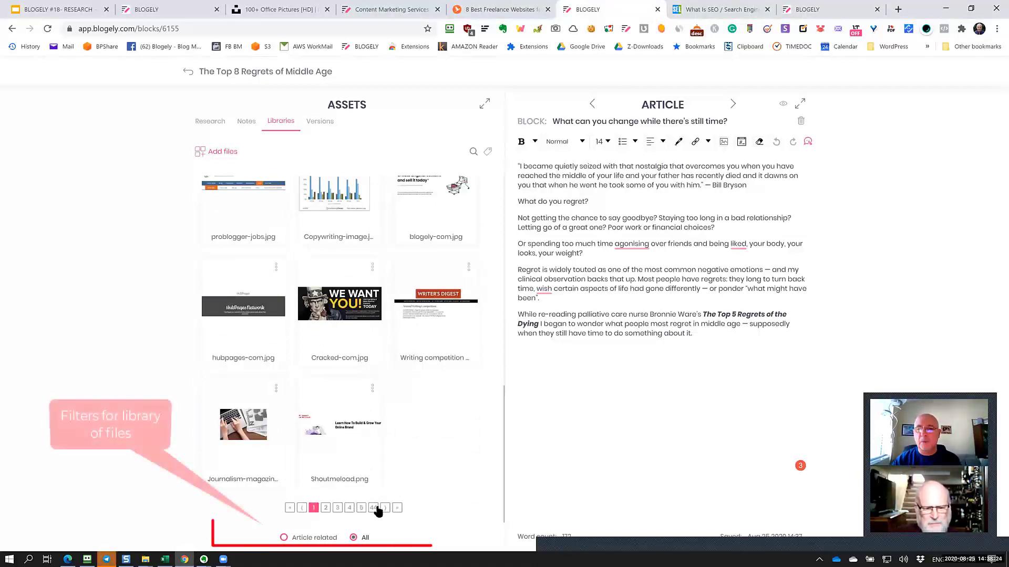
scroll(376, 482, "up", 10)
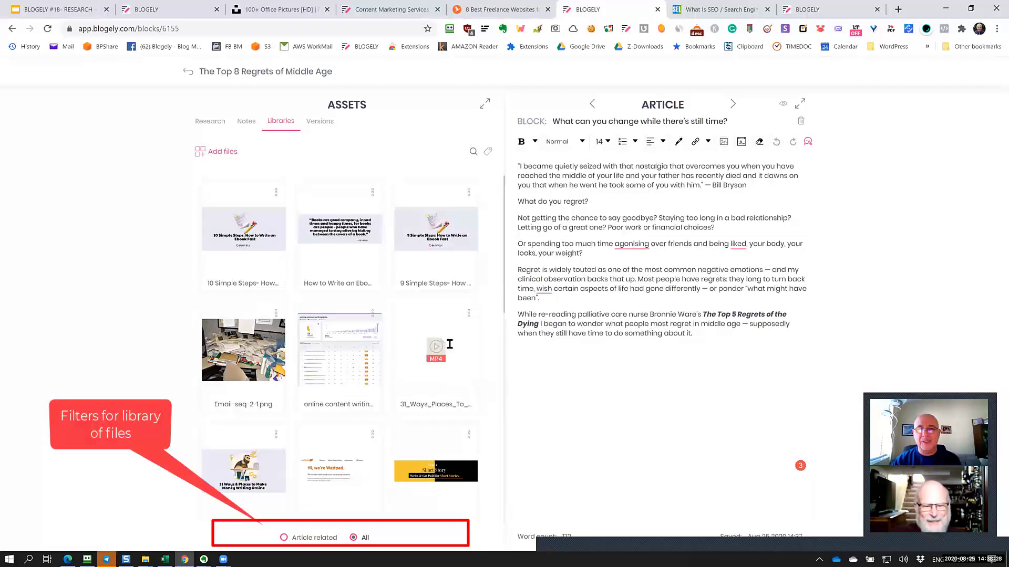
scroll(346, 396, "down", 10)
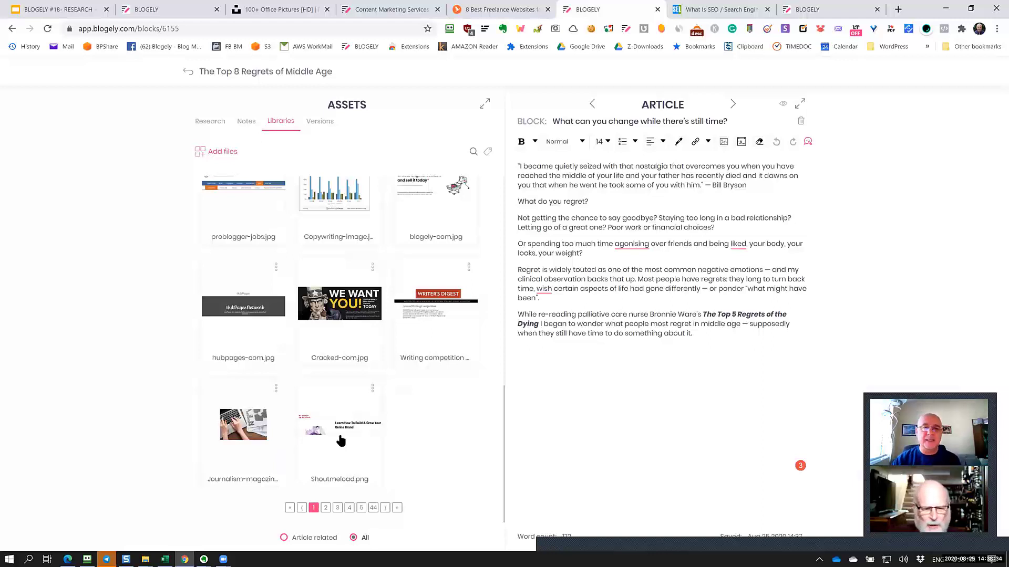
scroll(340, 440, "up", 10)
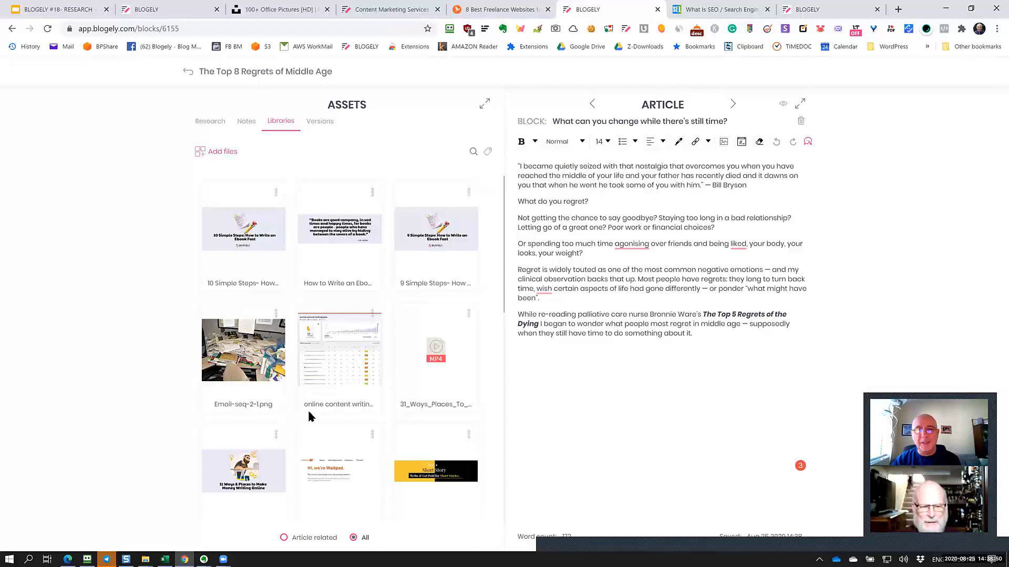
scroll(307, 409, "down", 1)
left_click(284, 538)
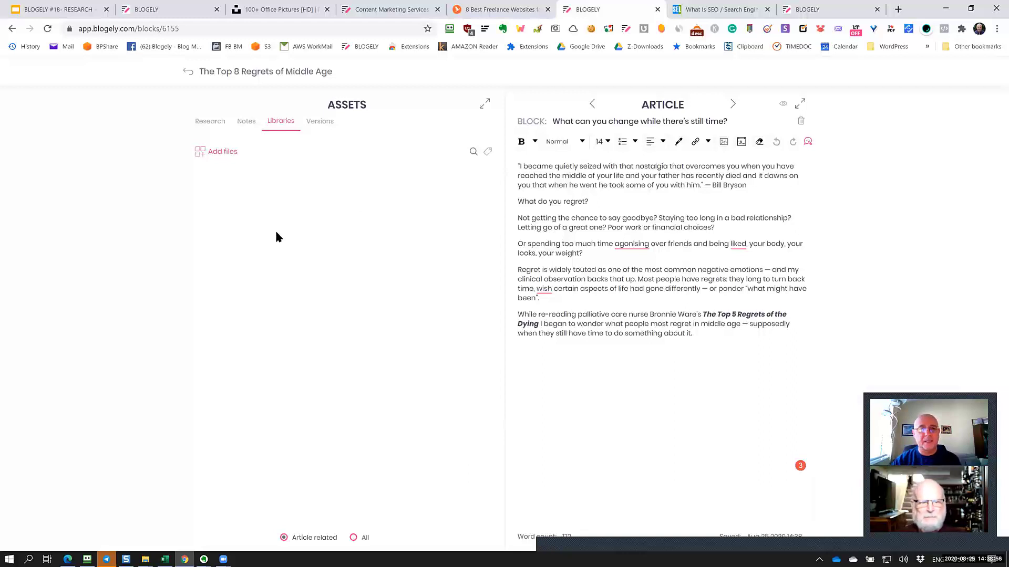
Step: Upload BG-WordPress Form Builder Plugins-00.jpeg from the TESTING folder to the article's library
left_click(208, 154)
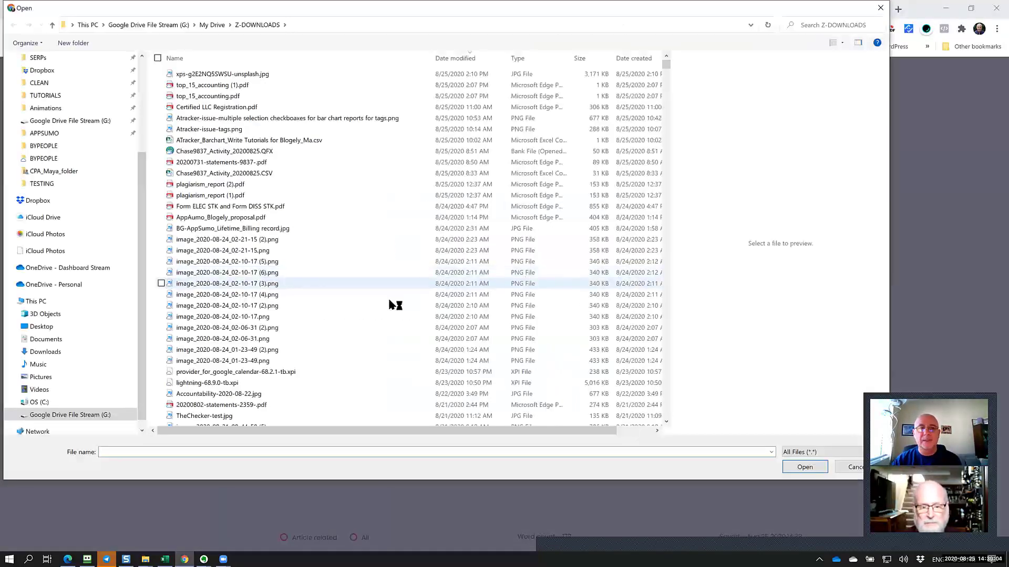
left_click(72, 187)
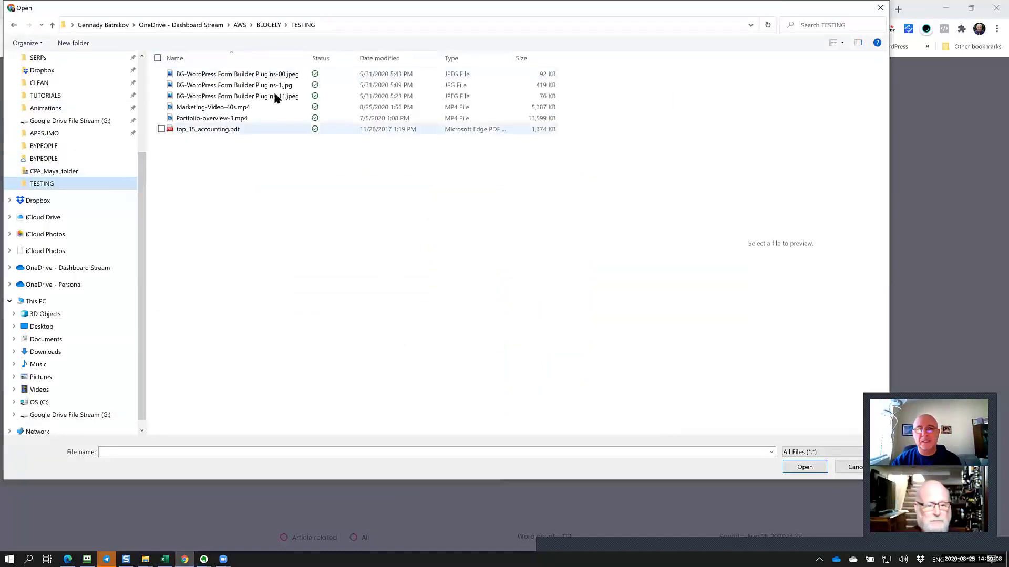
left_click_drag(310, 59, 430, 62)
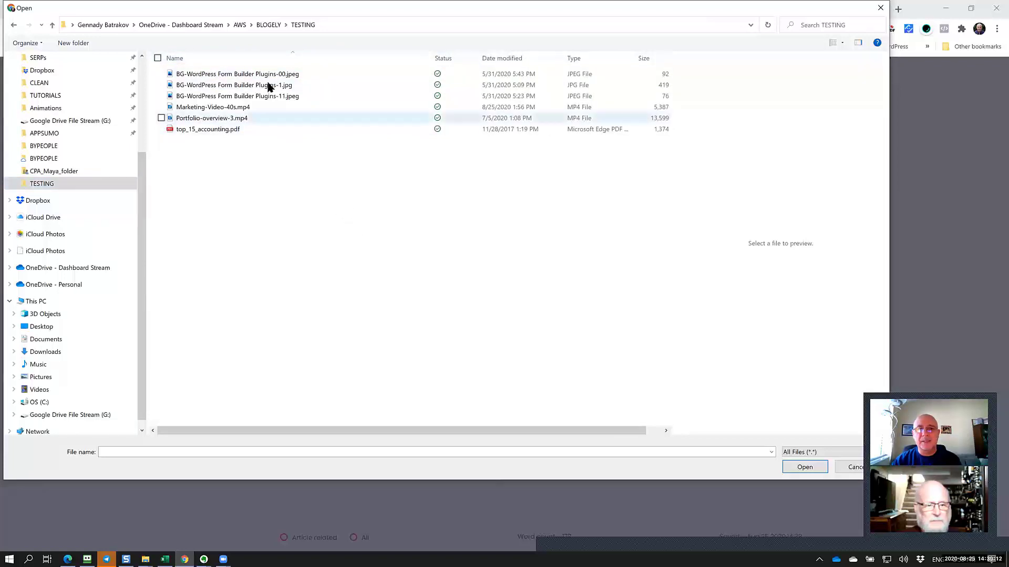
left_click(235, 74)
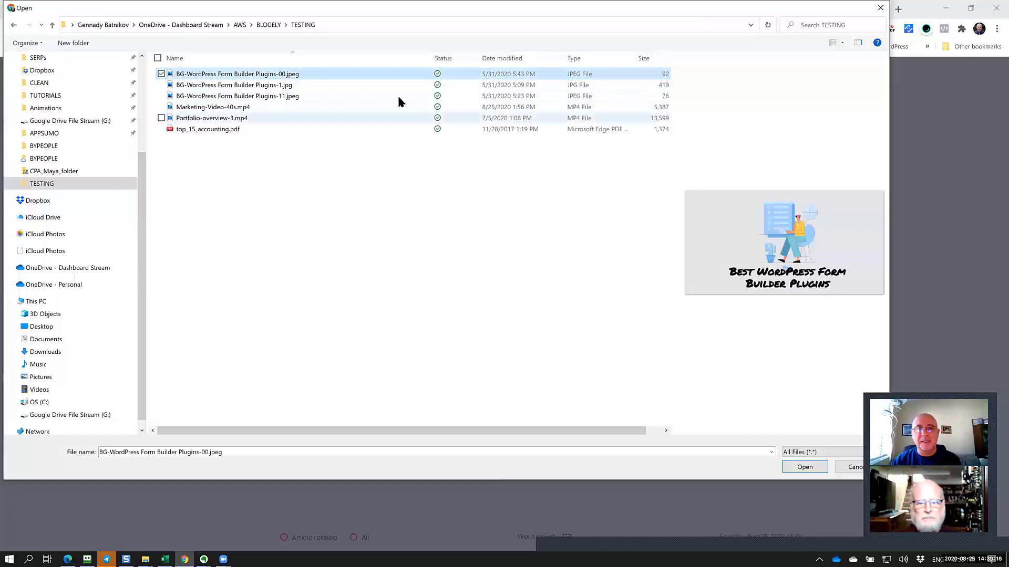
left_click(804, 467)
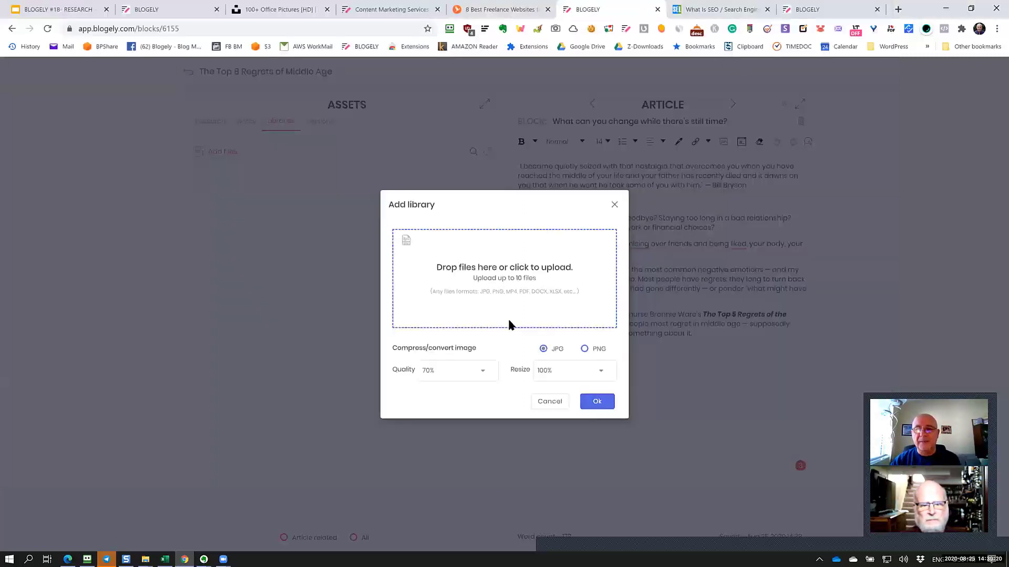
left_click(601, 402)
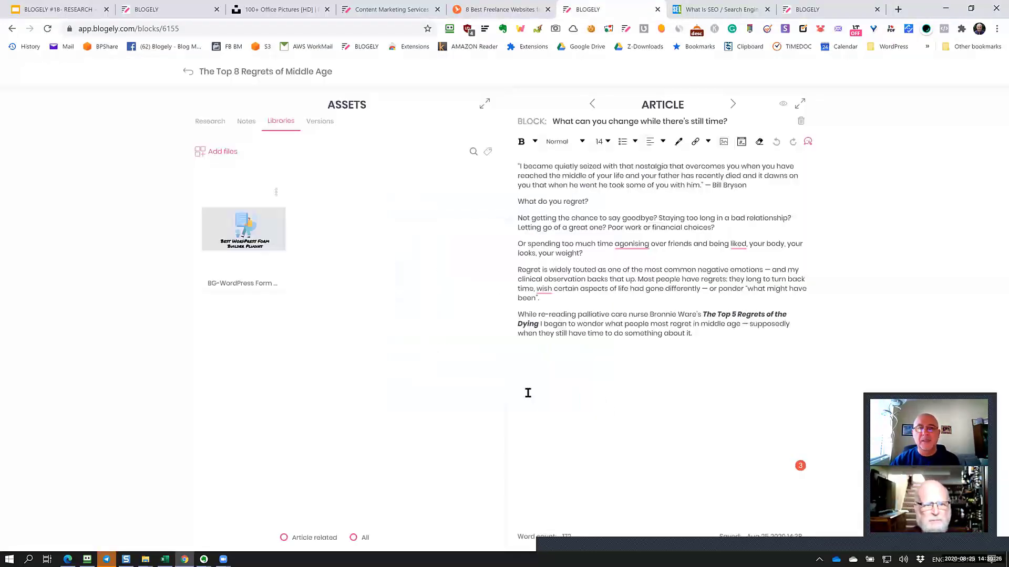
Step: Upload the five remaining files in the TESTING folder, from BG-WordPress Form Builder Plugins-1.jpg through top_15_accounting.pdf, to the library together
left_click(214, 153)
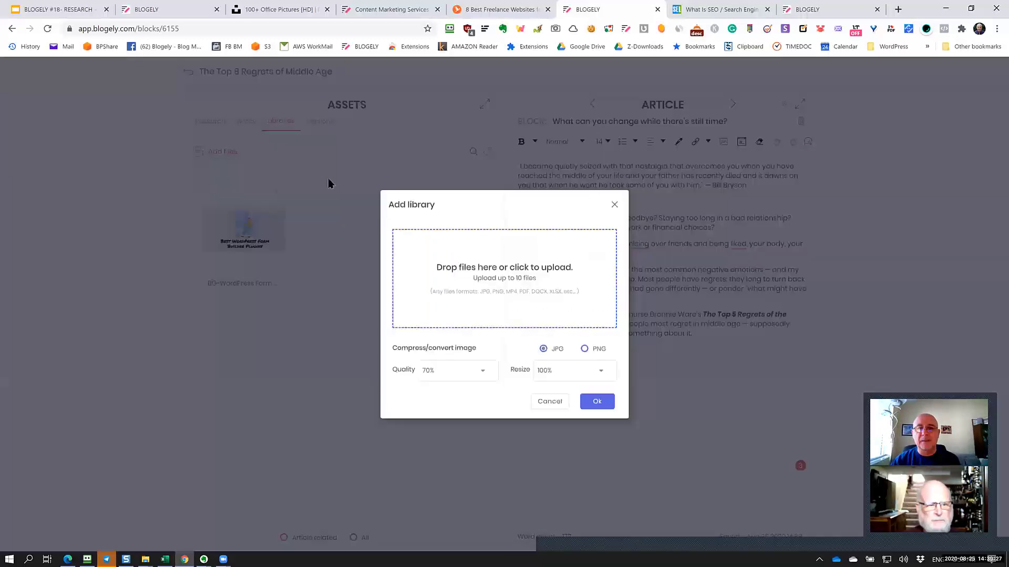
left_click(517, 290)
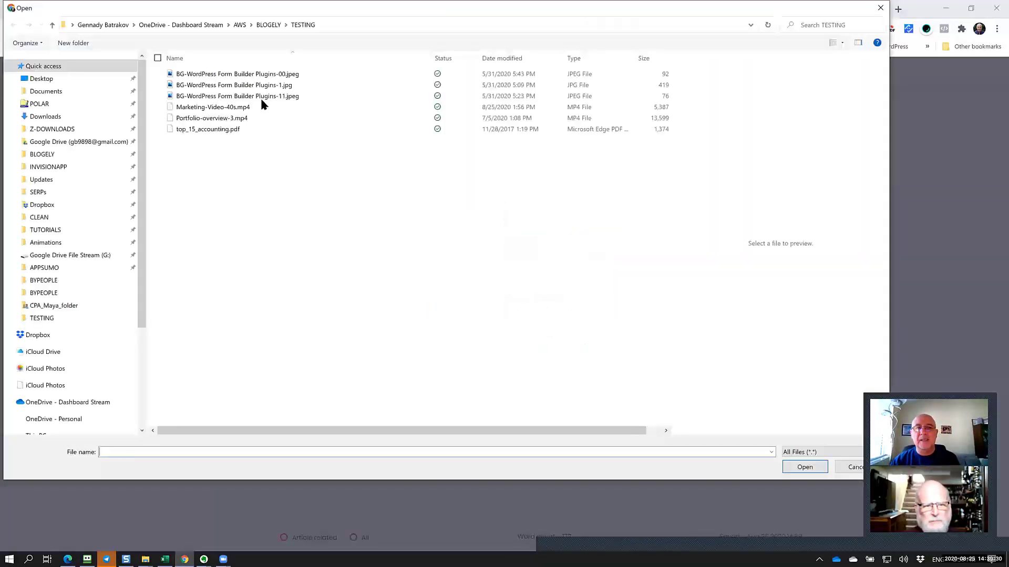
left_click(247, 85)
left_click(236, 129, "shift")
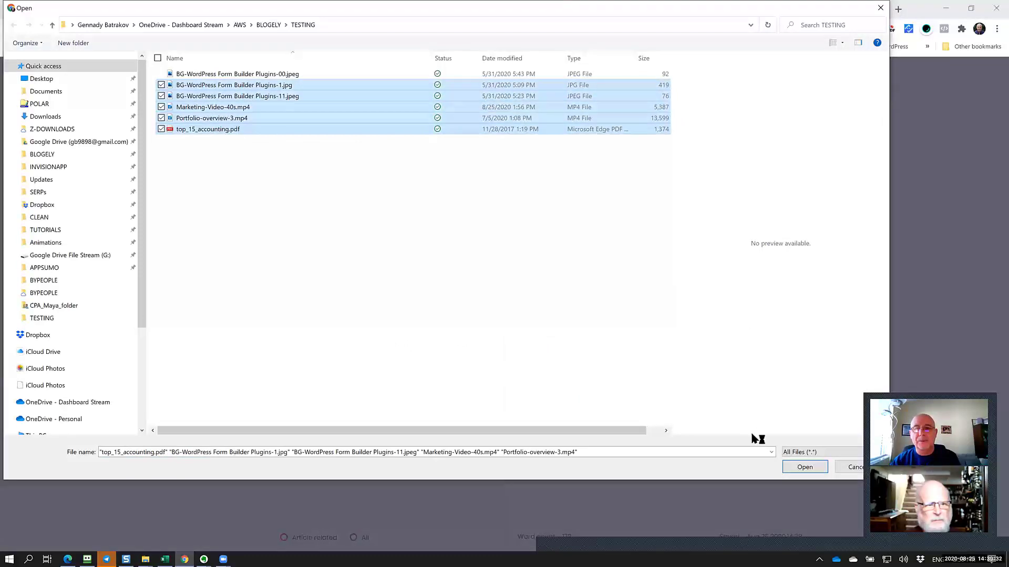
left_click(804, 467)
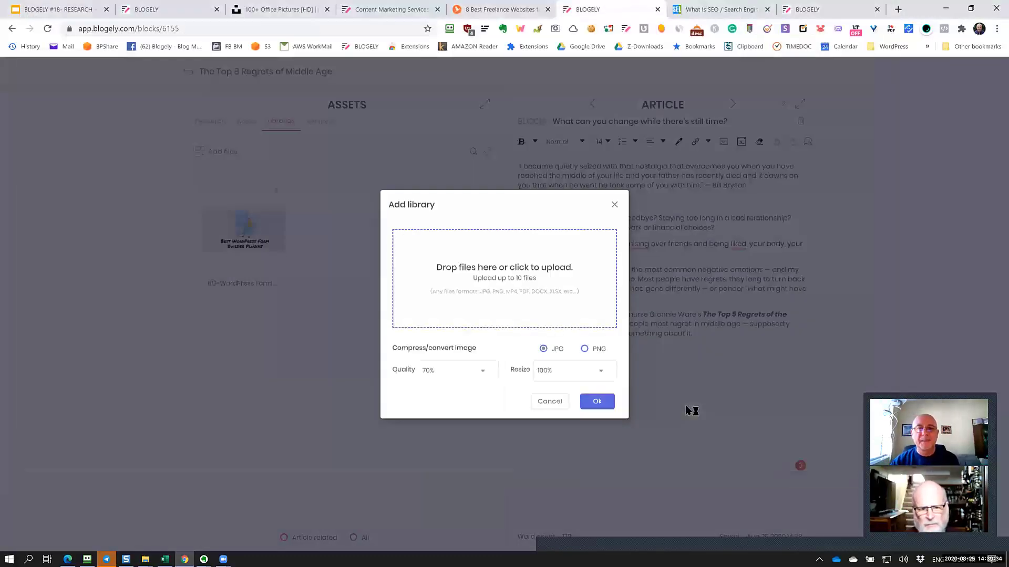
left_click(609, 404)
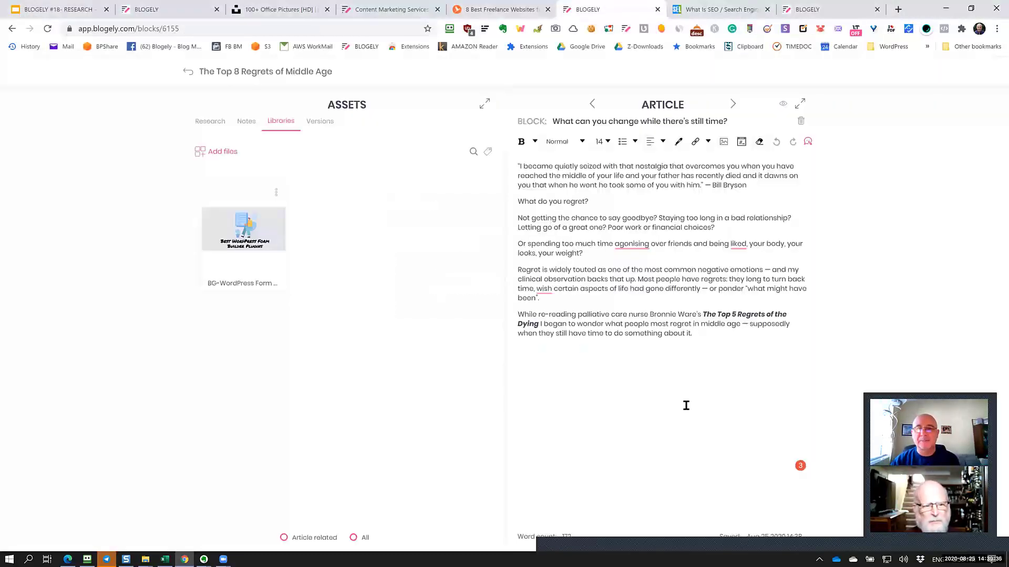
left_click(207, 153)
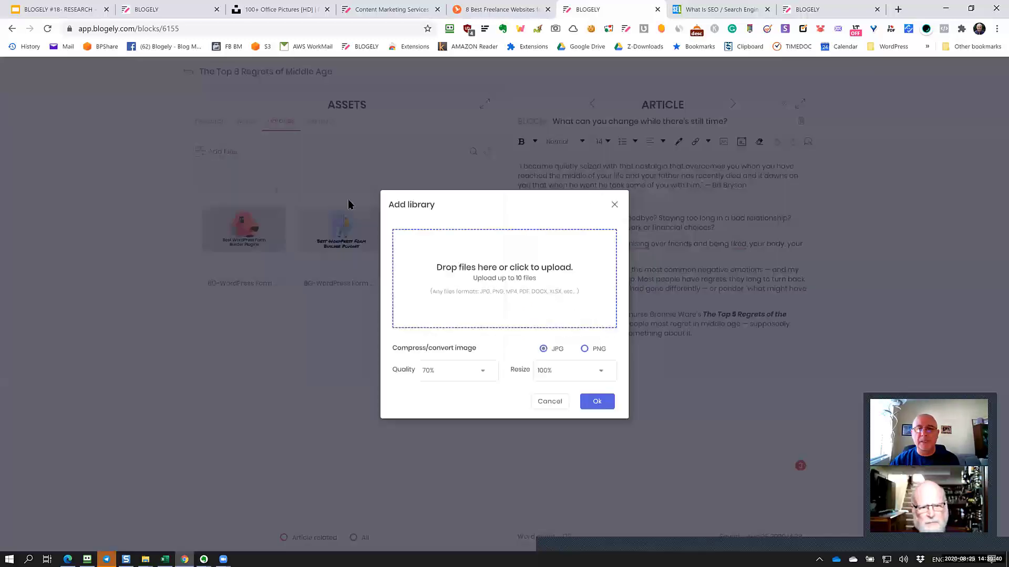
left_click(557, 401)
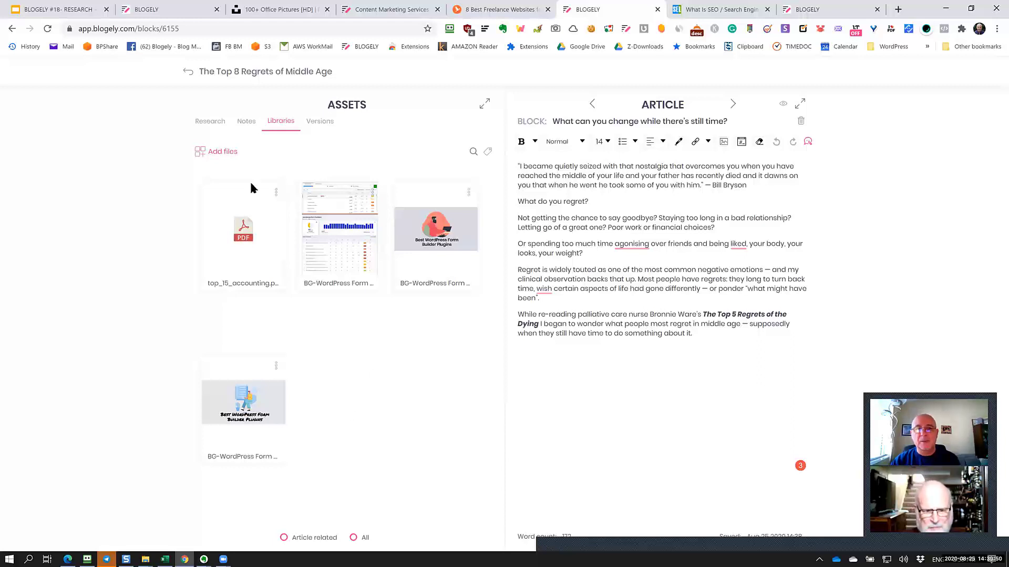
left_click(208, 152)
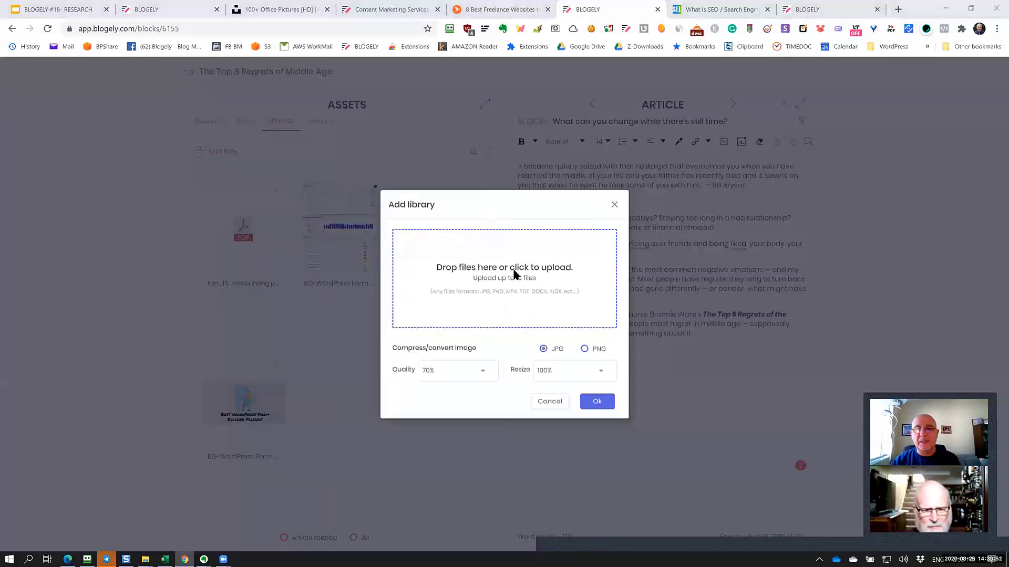
left_click(526, 273)
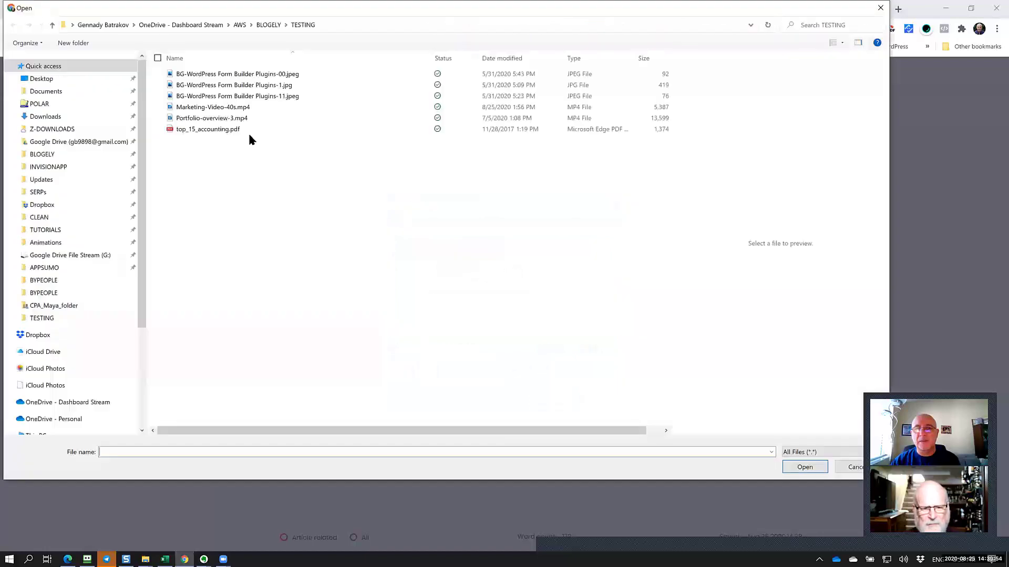
left_click(234, 118)
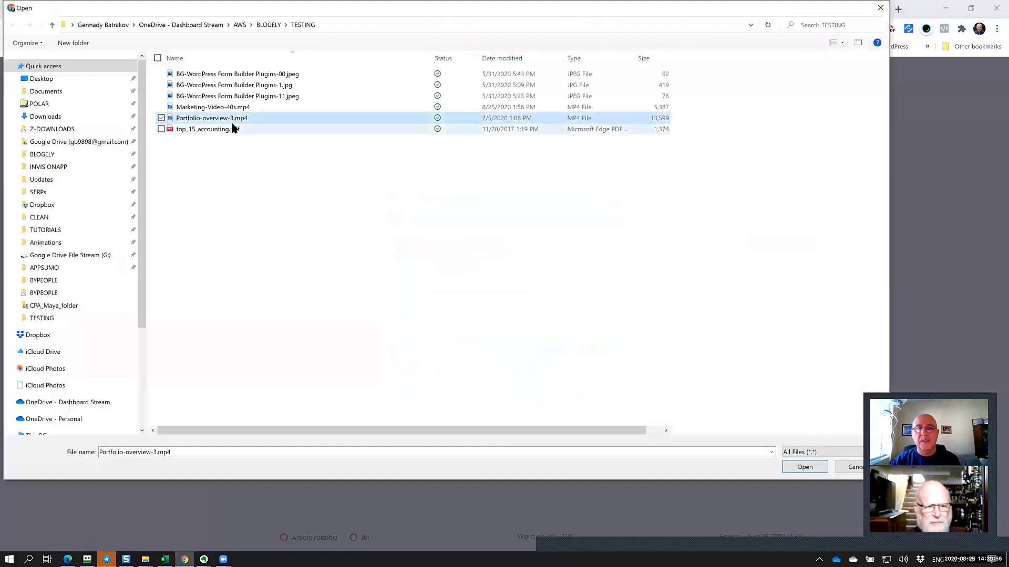
left_click(237, 107)
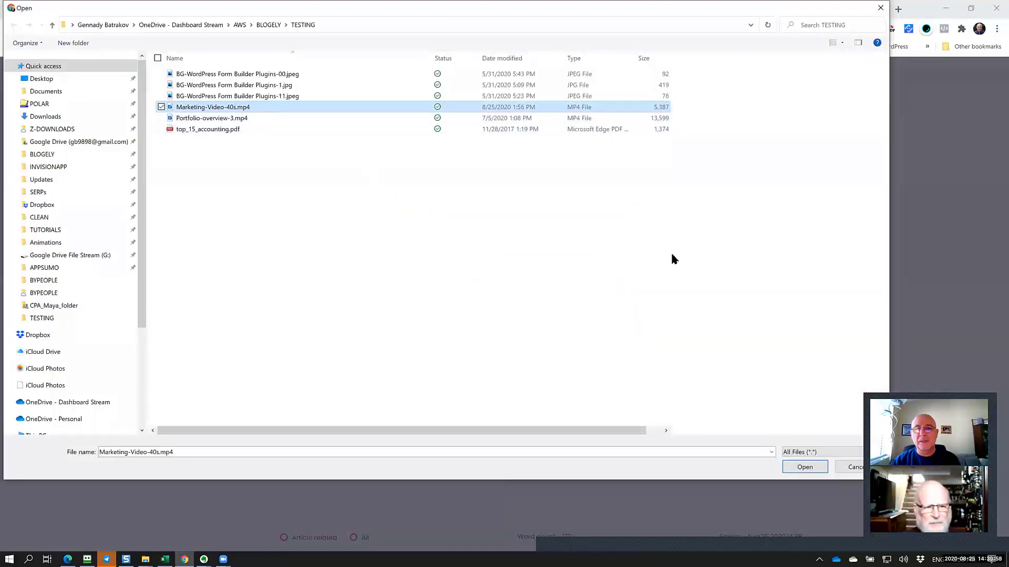
left_click(790, 467)
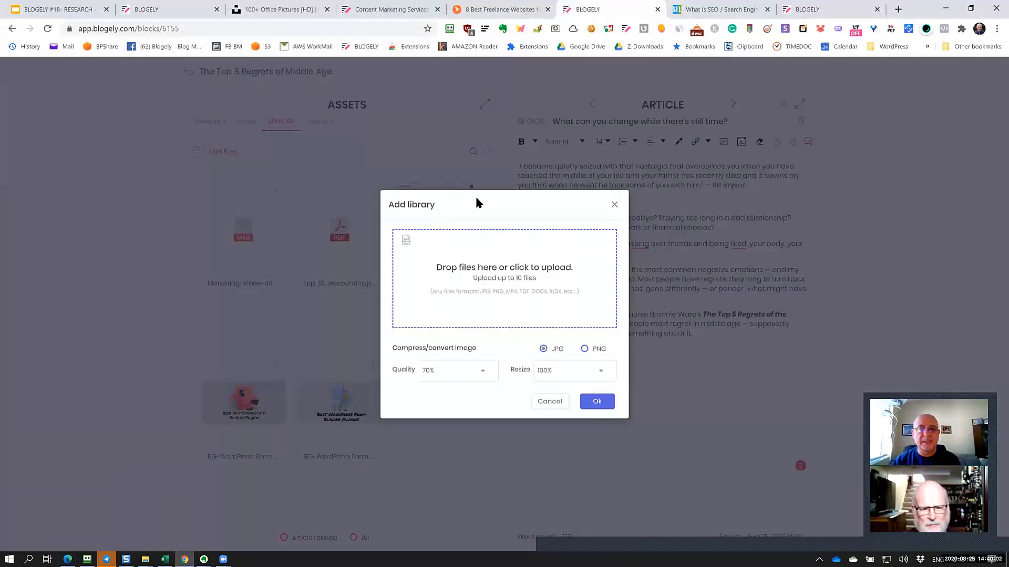
left_click(548, 402)
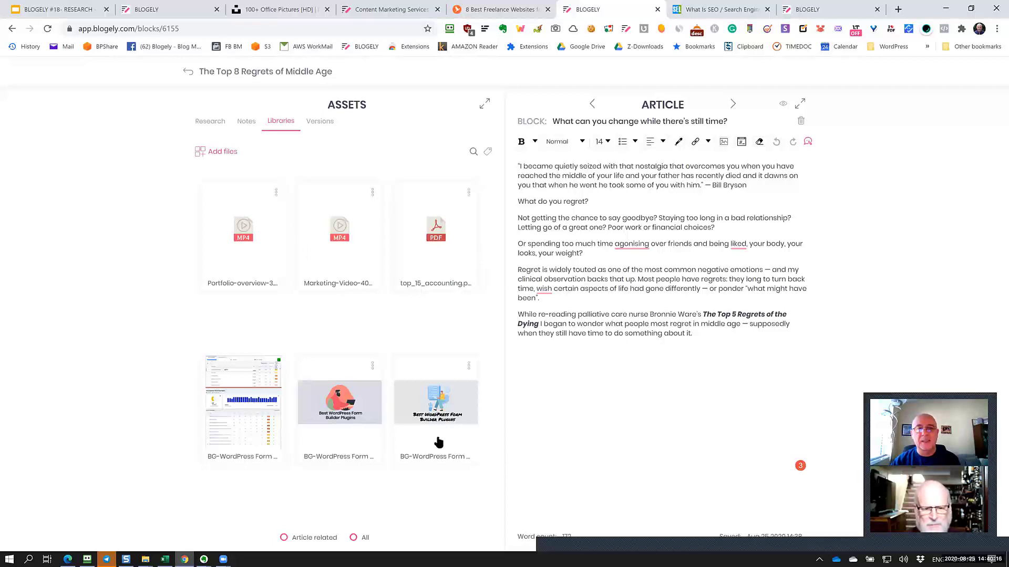
Step: Insert the blue Best WordPress Form Builder Plugins library image on a new line below the paragraph ending "your weight?"
left_click(664, 399)
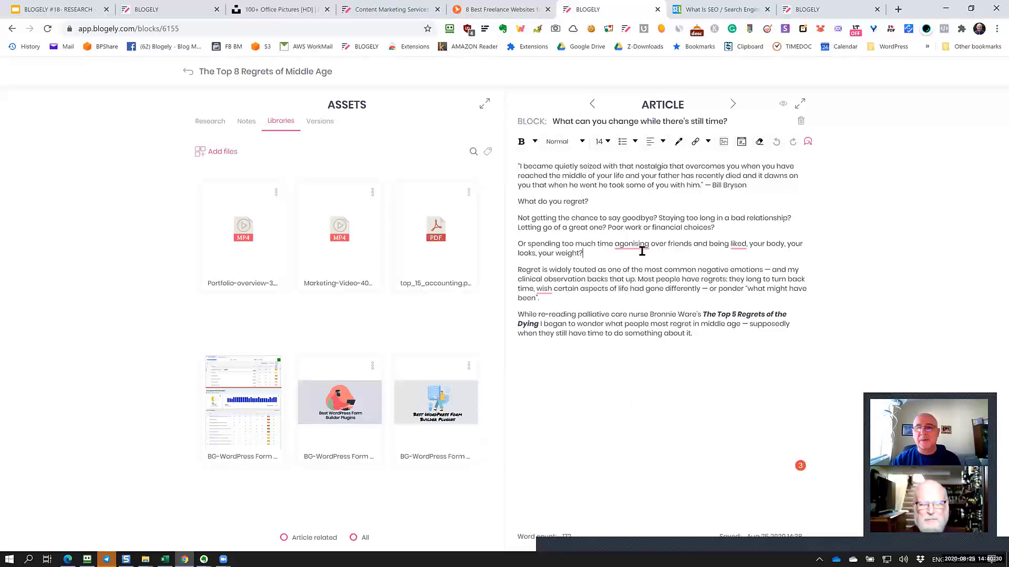
key("Return")
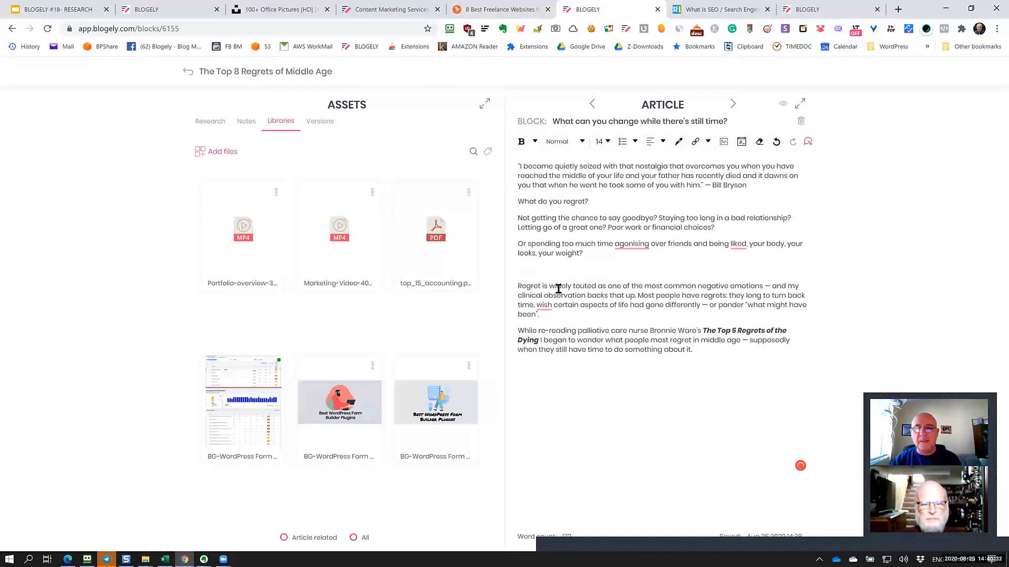
left_click(468, 367)
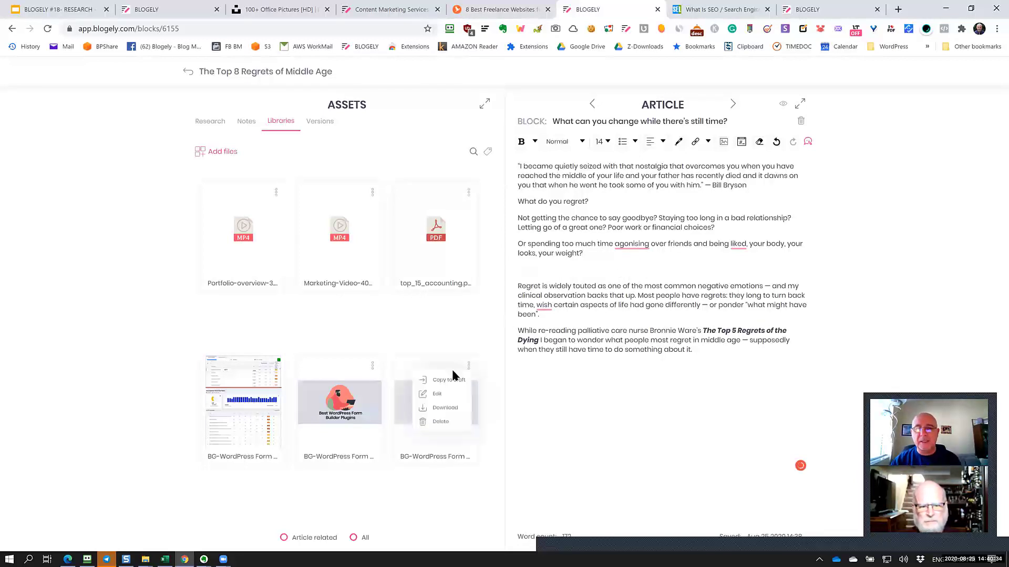
left_click(453, 374)
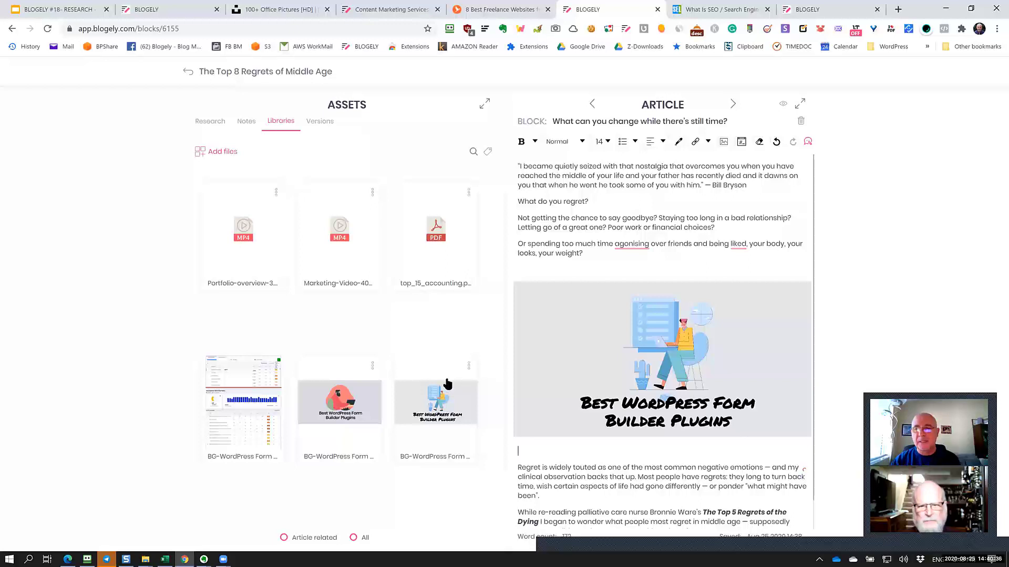
Step: Insert the red Best WordPress Form Builder Plugins library image on a new line below the "Regret is widely touted" paragraph
scroll(551, 428, "down", 1)
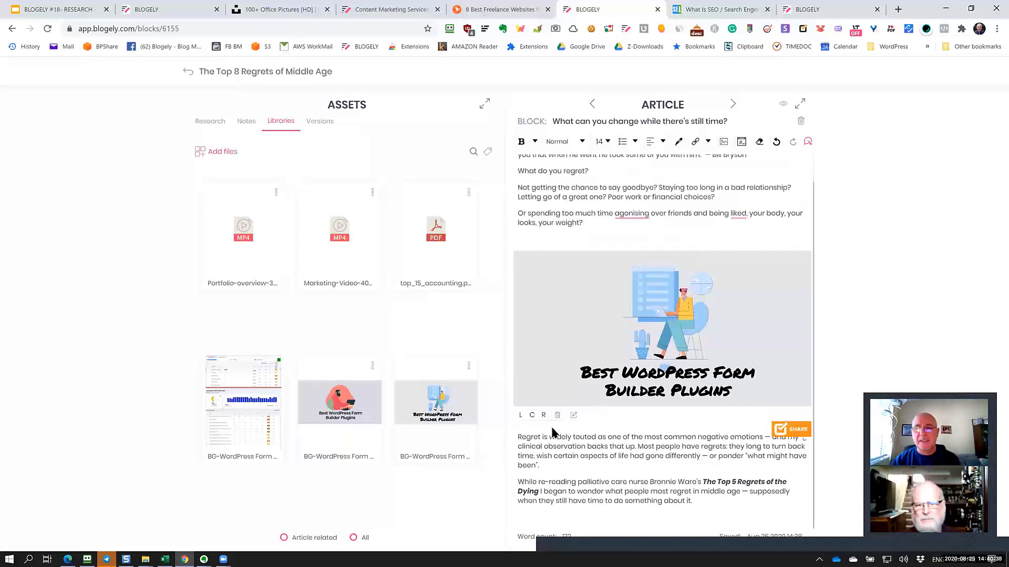
left_click(575, 467)
key("Return")
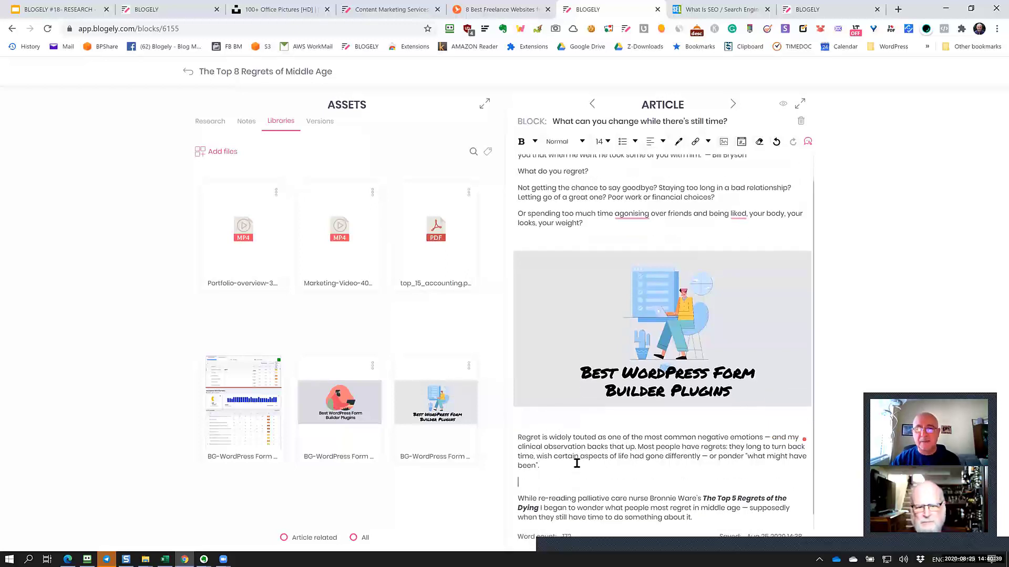
left_click(372, 366)
left_click(357, 382)
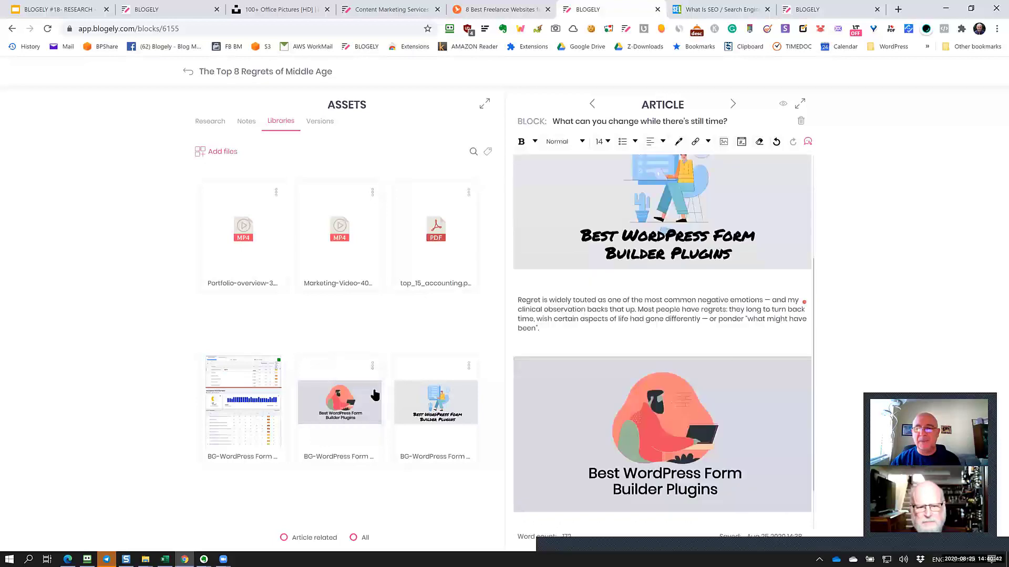
Step: Check both inserted images in the article and delete the blue one above the "Regret is widely touted" paragraph
scroll(677, 472, "down", 1)
scroll(677, 484, "up", 4)
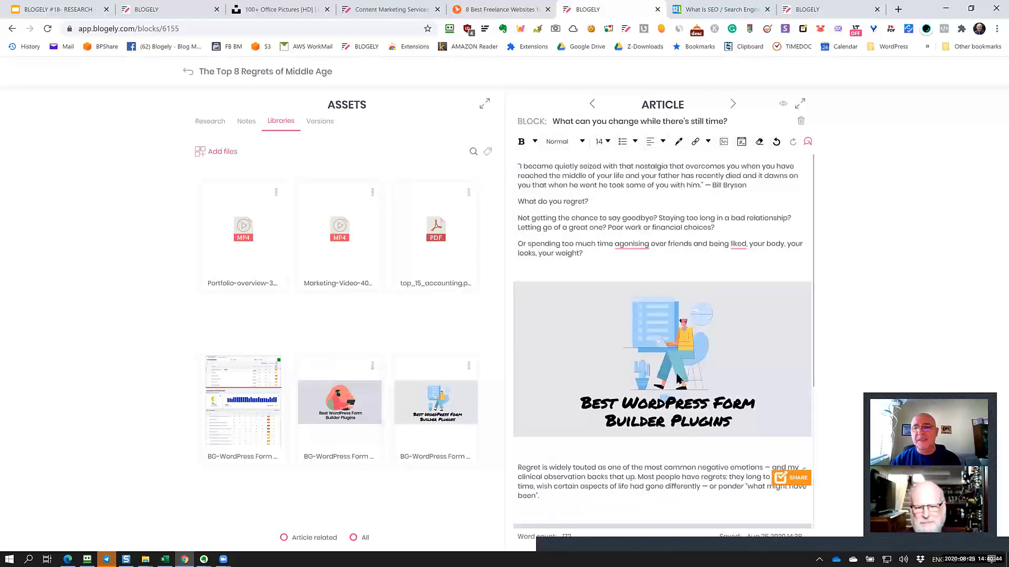
scroll(652, 480, "down", 4)
scroll(653, 480, "up", 4)
left_click(735, 299)
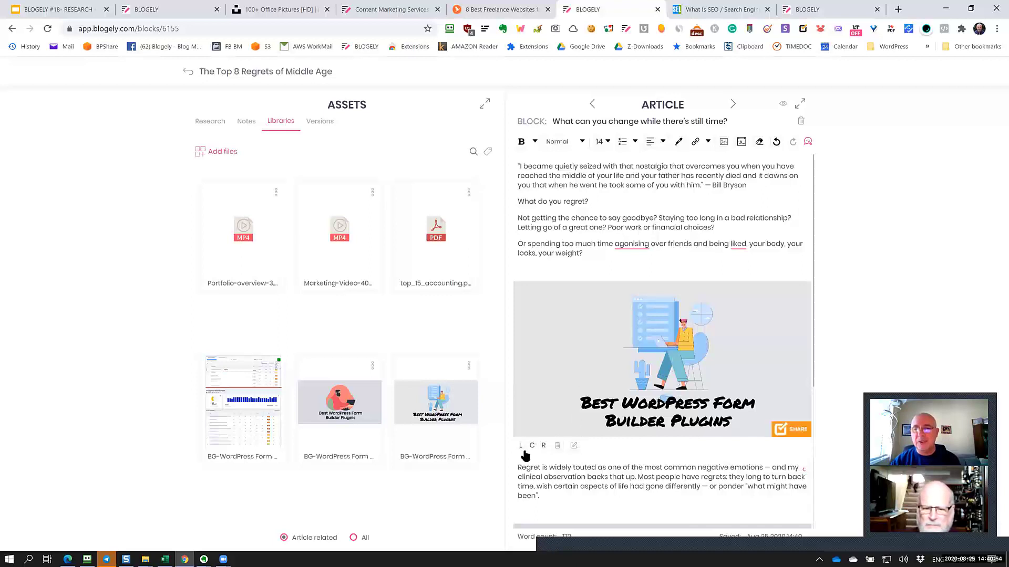
left_click(557, 445)
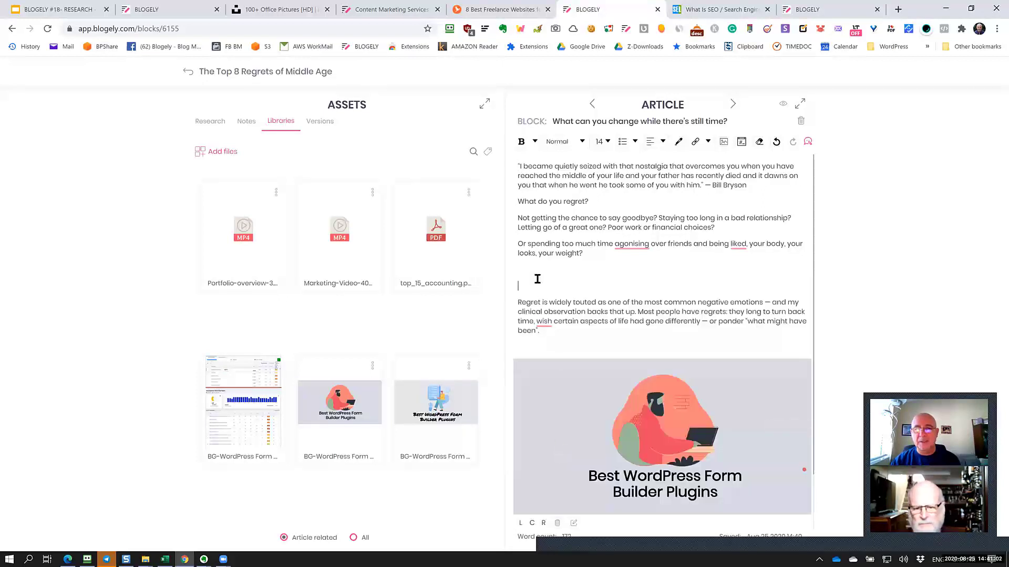
Step: Insert the blue Best WordPress Form Builder Plugins library image below the paragraph ending "your weight?"
left_click(373, 366)
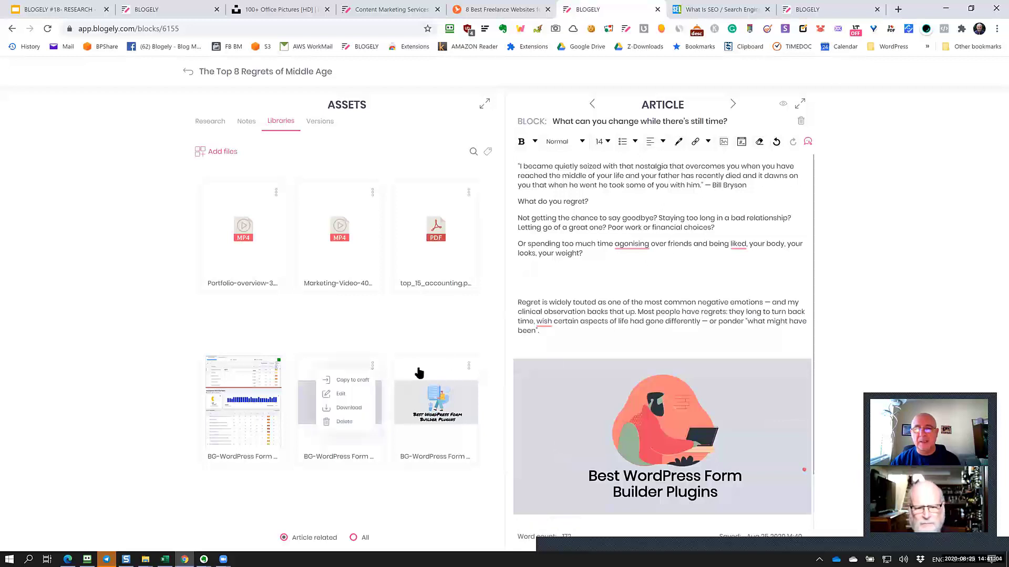
left_click(468, 366)
left_click(437, 381)
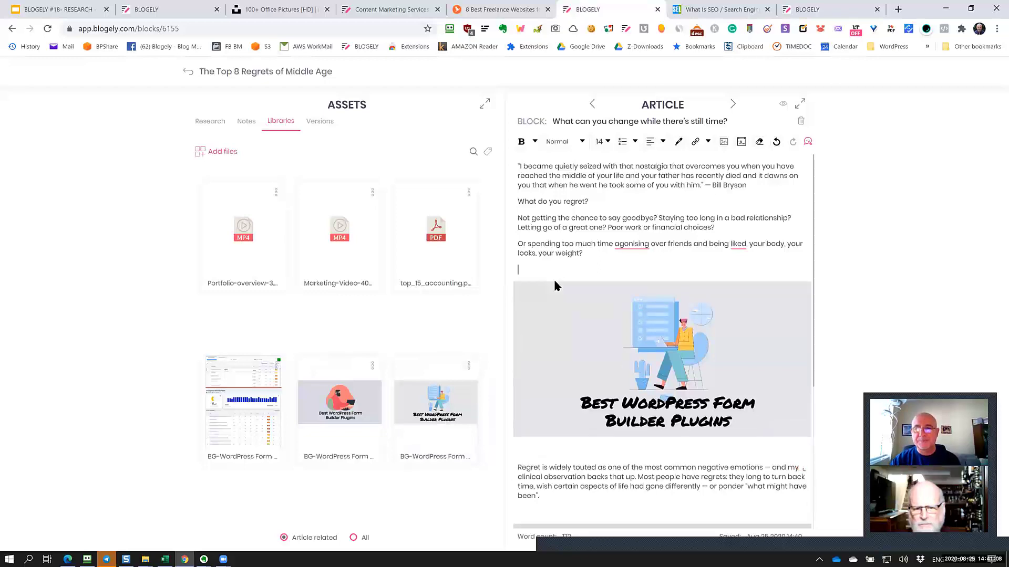
scroll(716, 441, "down", 5)
scroll(717, 445, "up", 4)
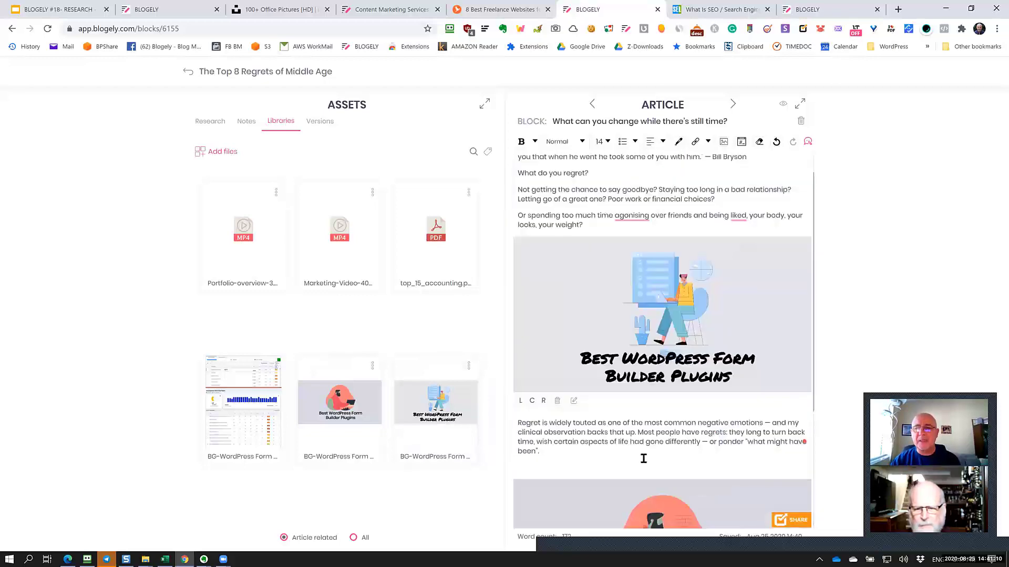
left_click(630, 444)
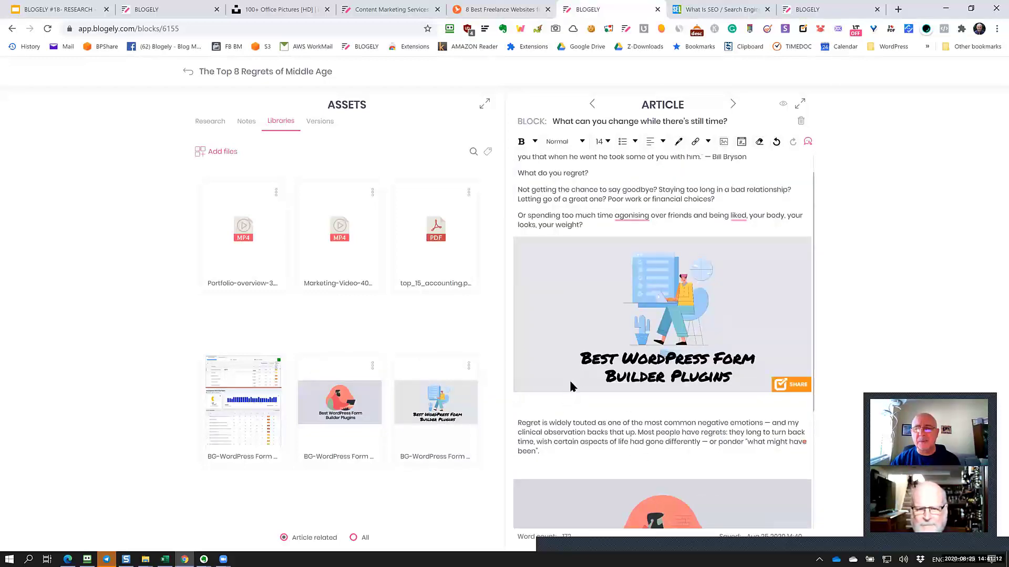
Step: Set the width of the blue Best WordPress Form Builder Plugins image in the article to 300 px
mouse_move(575, 405)
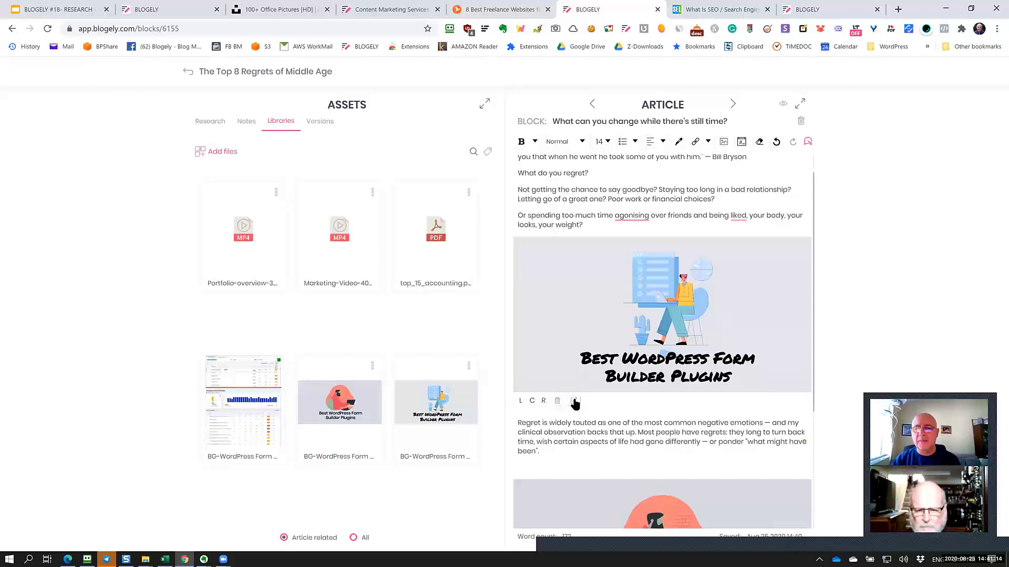
left_click(574, 402)
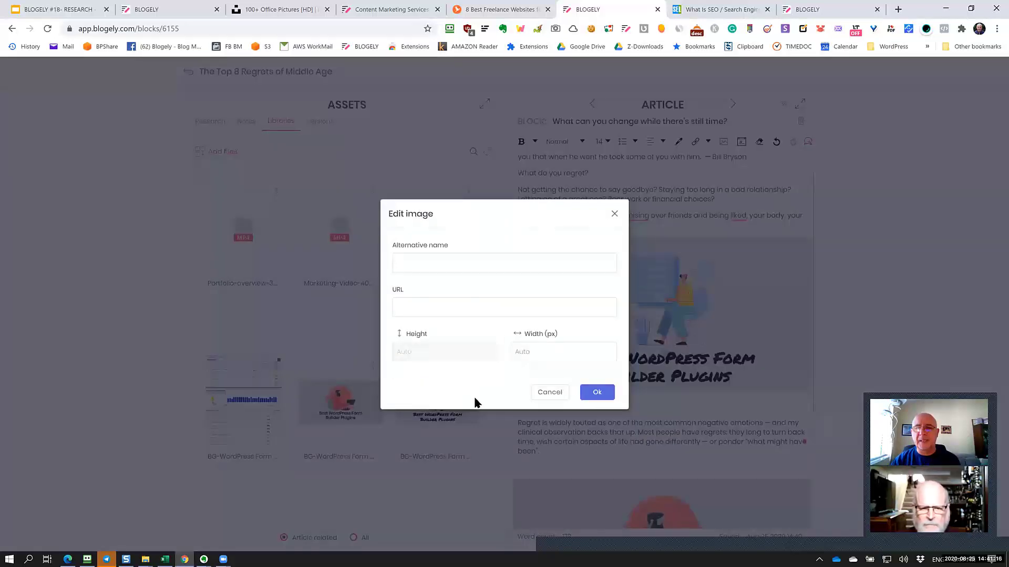
left_click(416, 265)
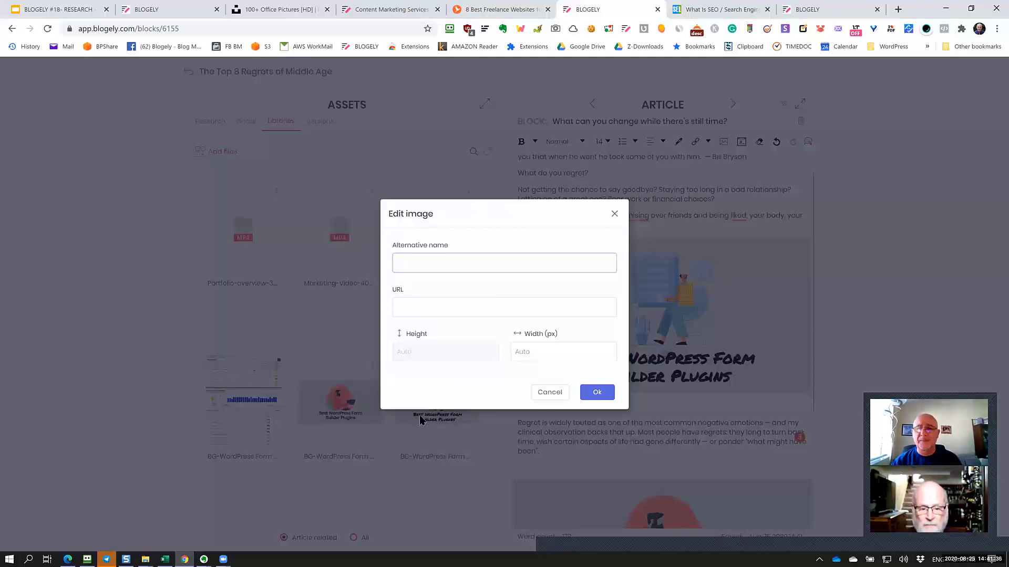
left_click(422, 311)
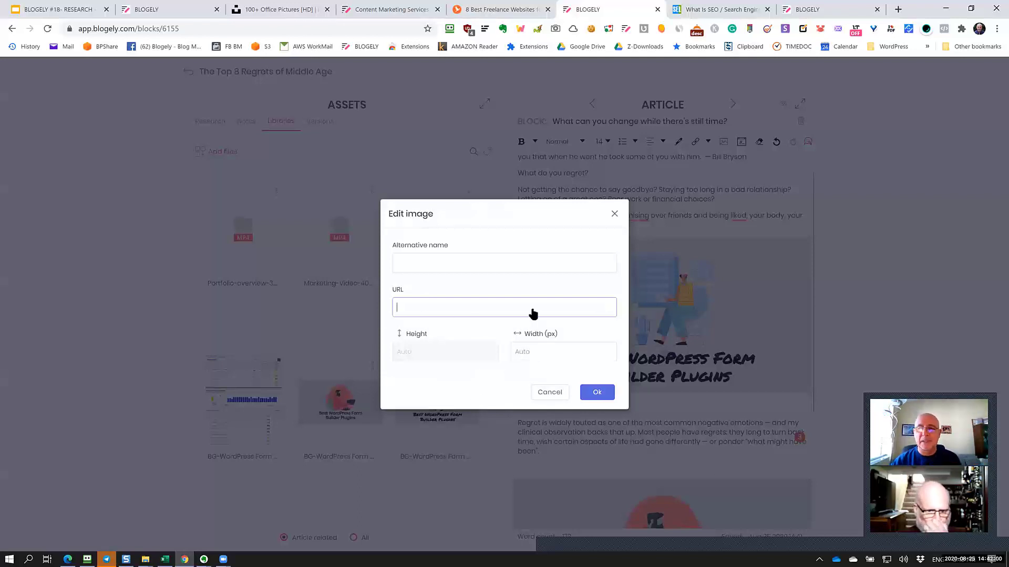
left_click(579, 357)
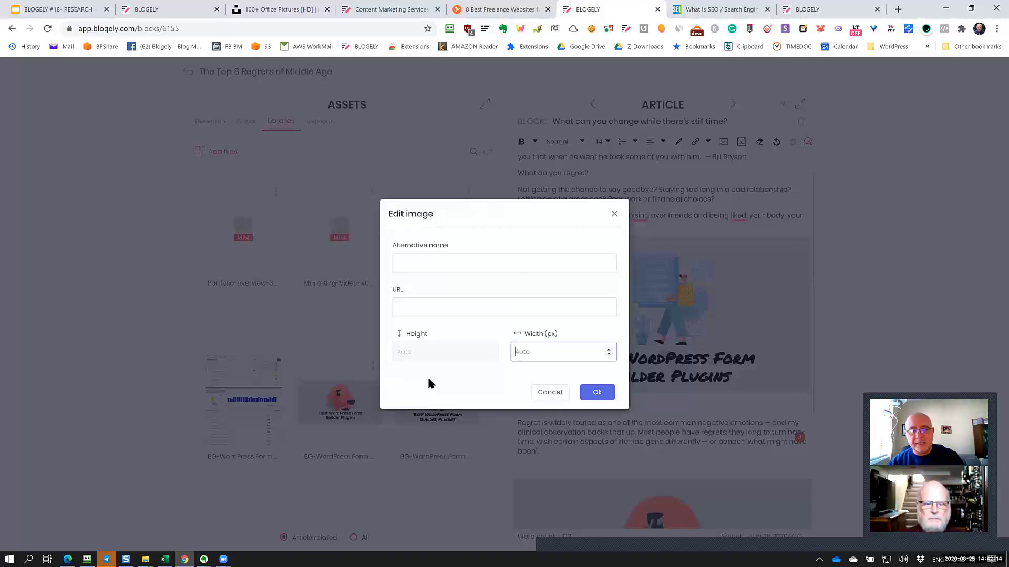
type("300")
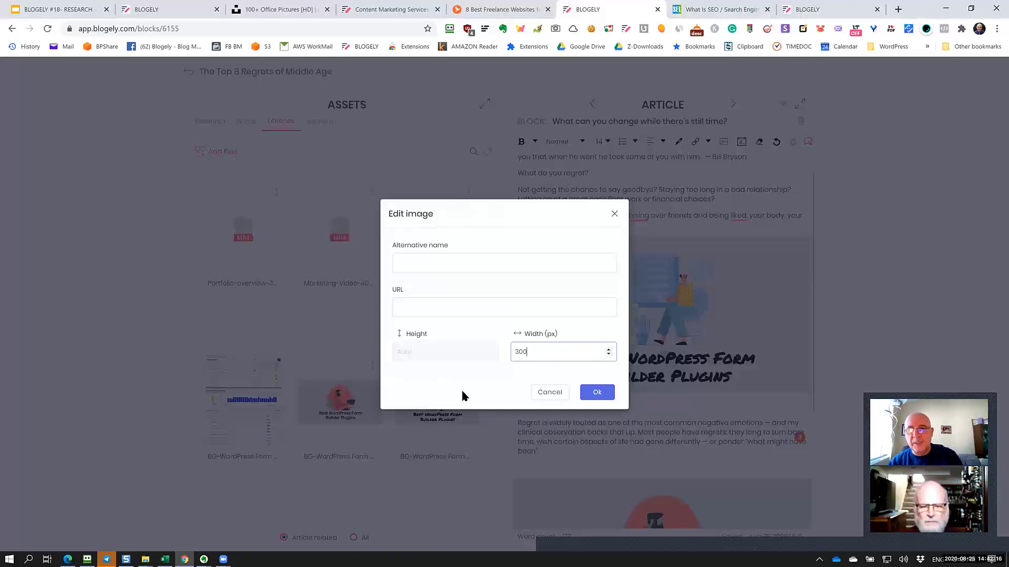
left_click(490, 392)
left_click(600, 399)
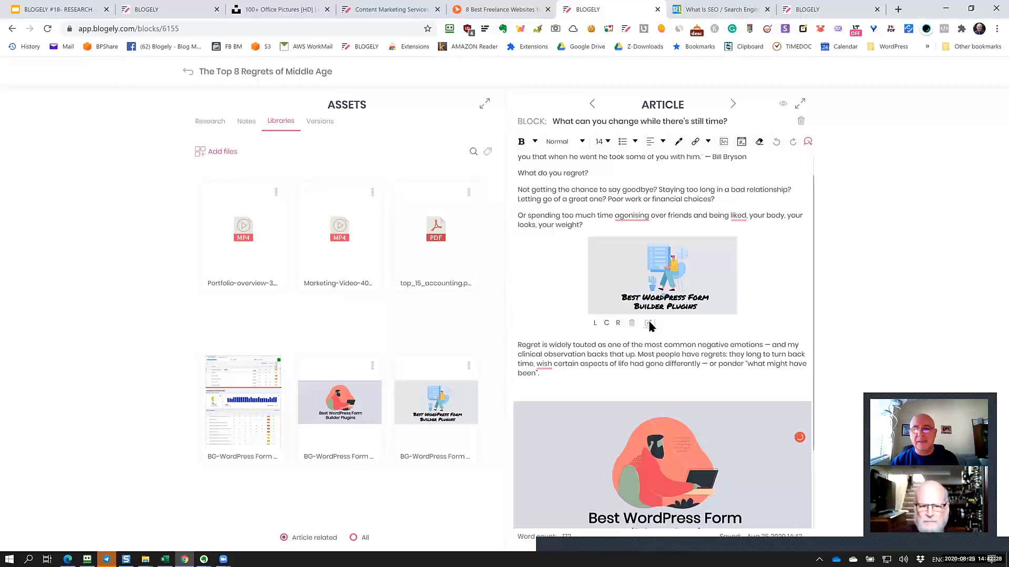
Step: Set the blue image's width to 600 px and check how it sits in the article
left_click(646, 323)
left_click(544, 356)
left_click_drag(544, 356, 500, 352)
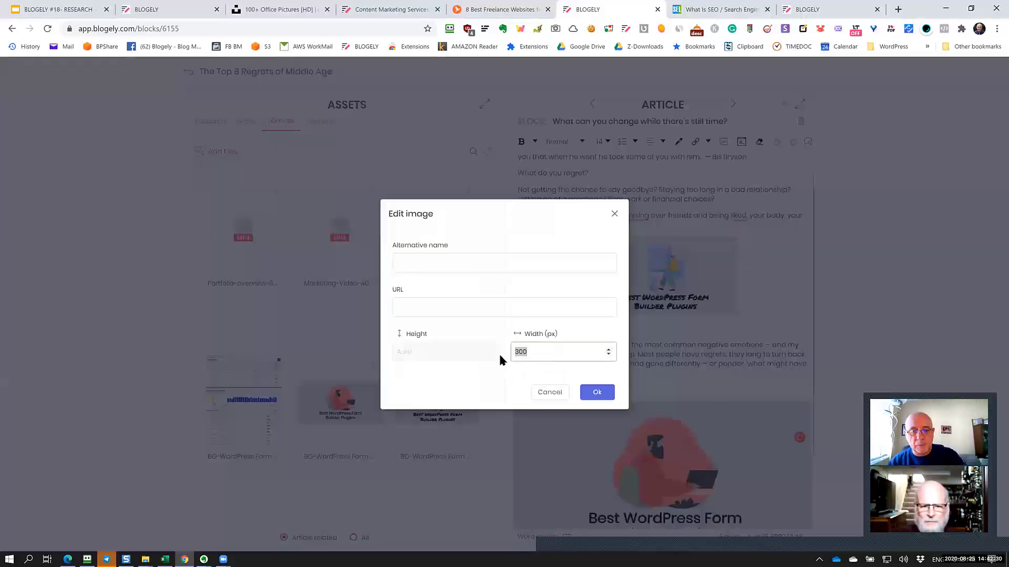
type("600")
left_click(596, 389)
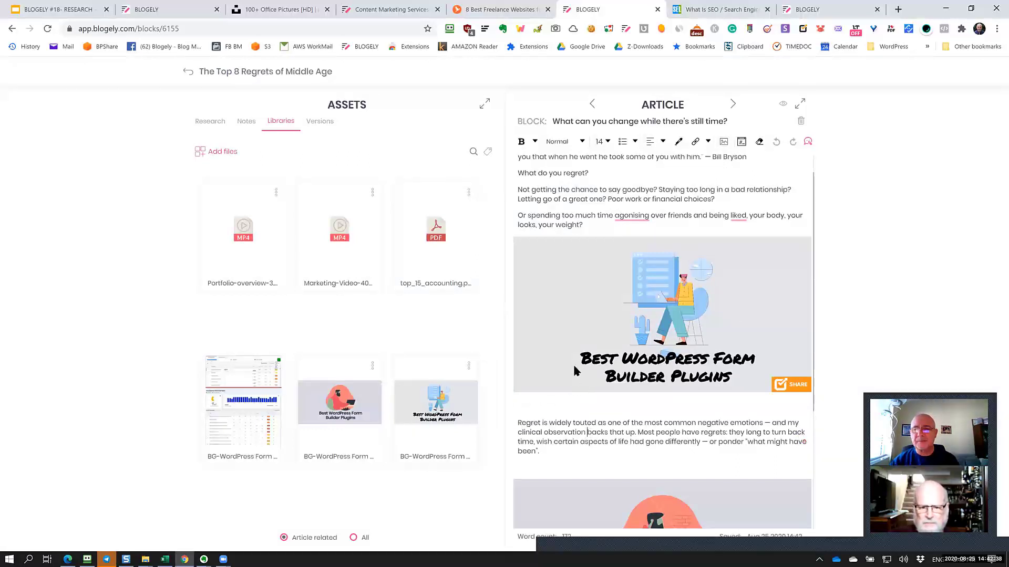
left_click(574, 367)
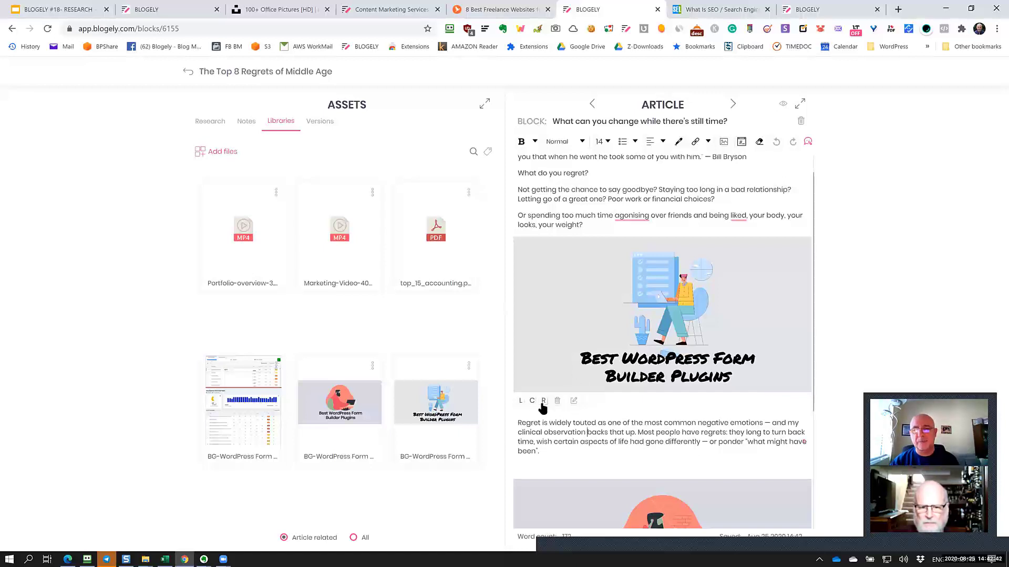
left_click(651, 409)
scroll(652, 409, "down", 4)
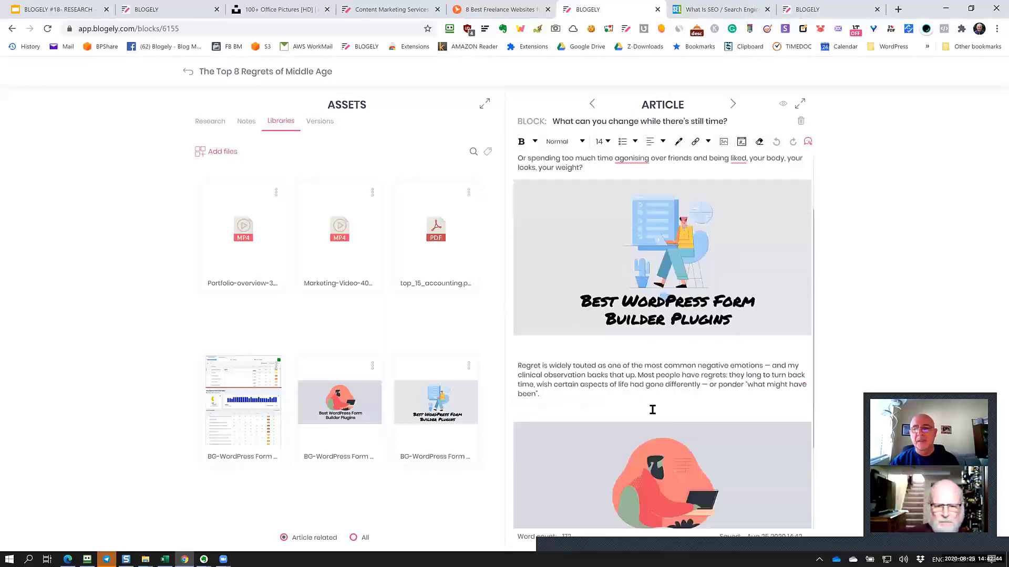
scroll(652, 409, "up", 4)
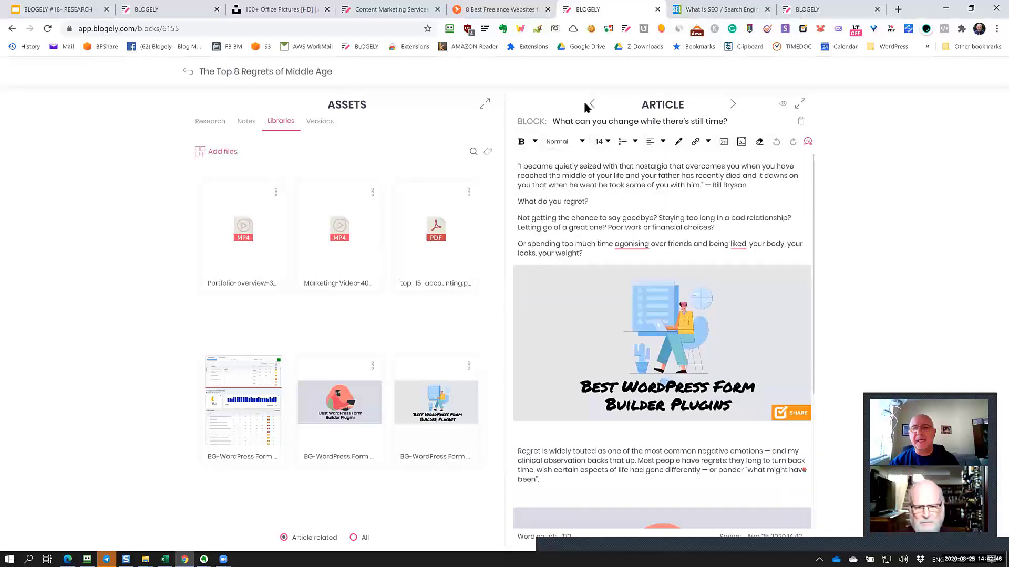
left_click(732, 105)
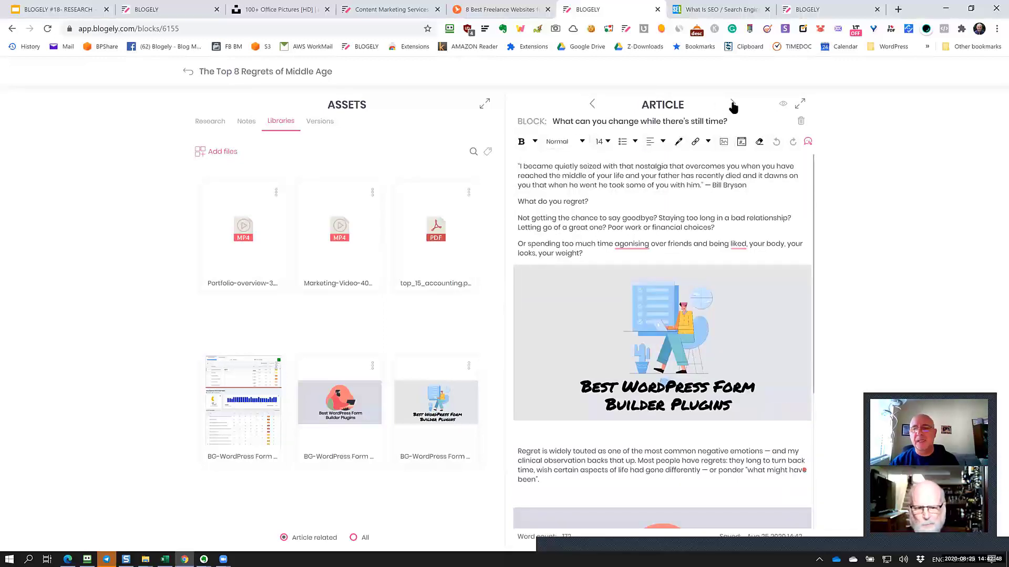
left_click(592, 104)
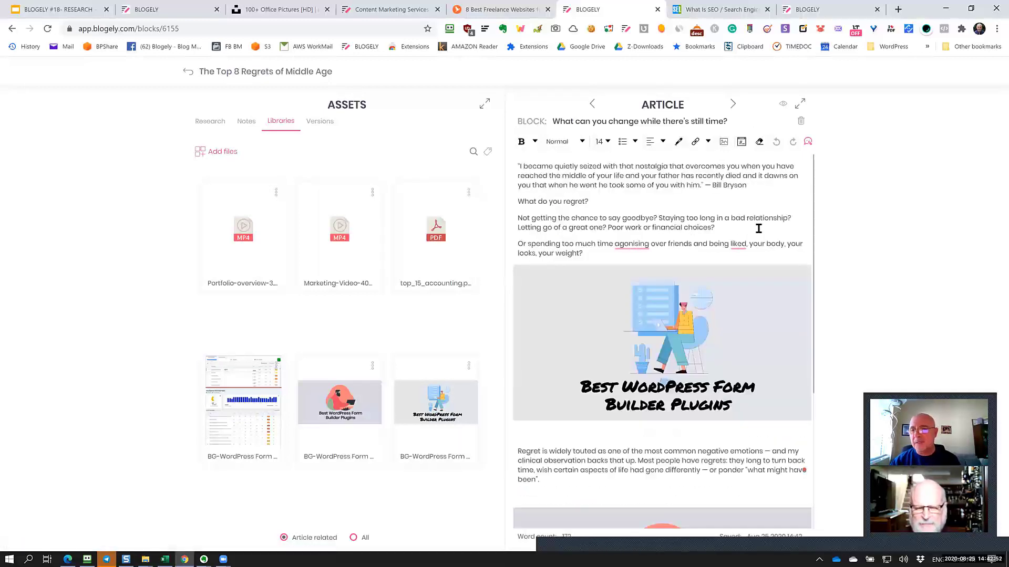
left_click(590, 225)
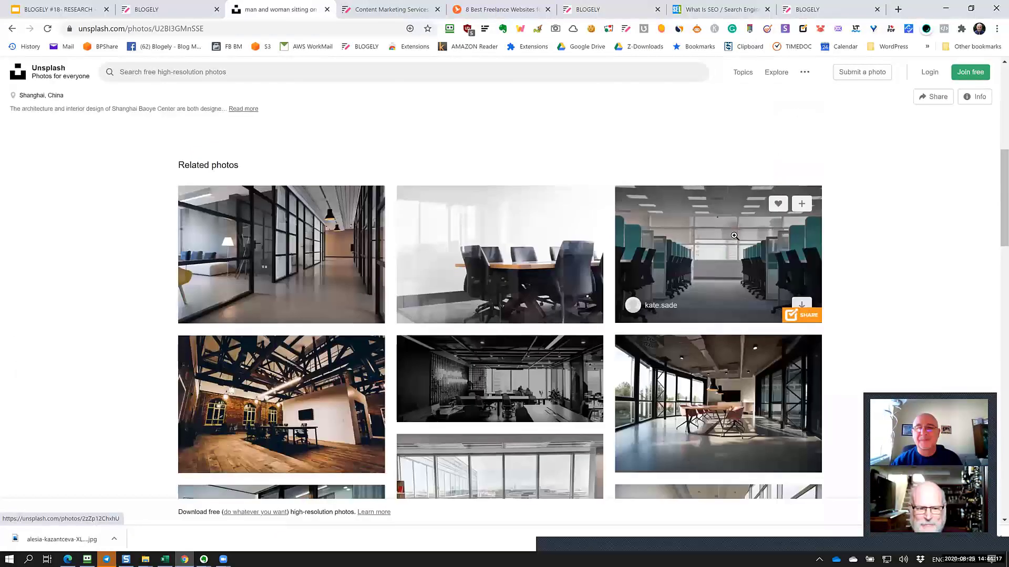
Step: Download the free boardroom photo with the green glass wall and long table from Unsplash's related photos
scroll(734, 249, "down", 3)
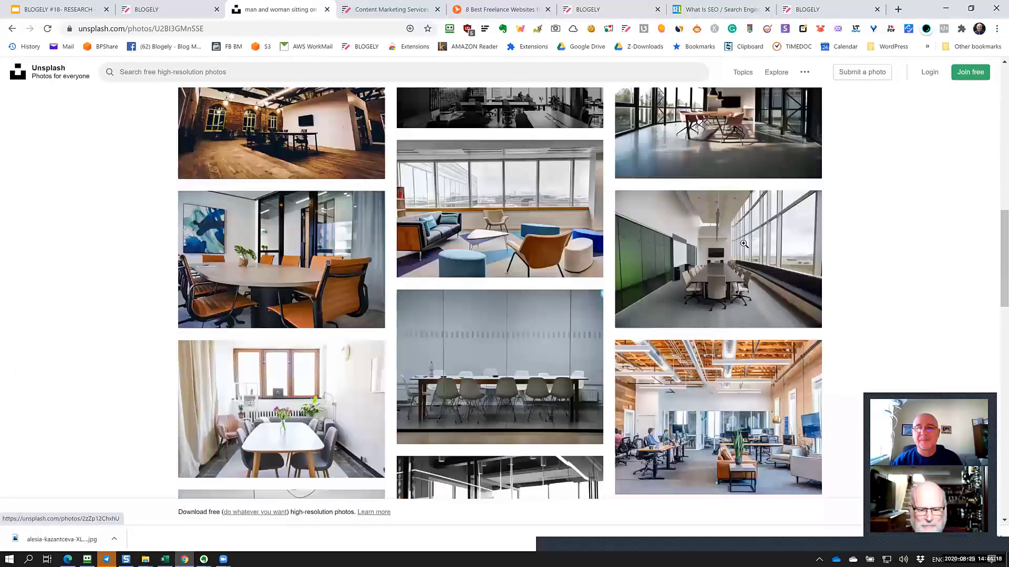
left_click(734, 249)
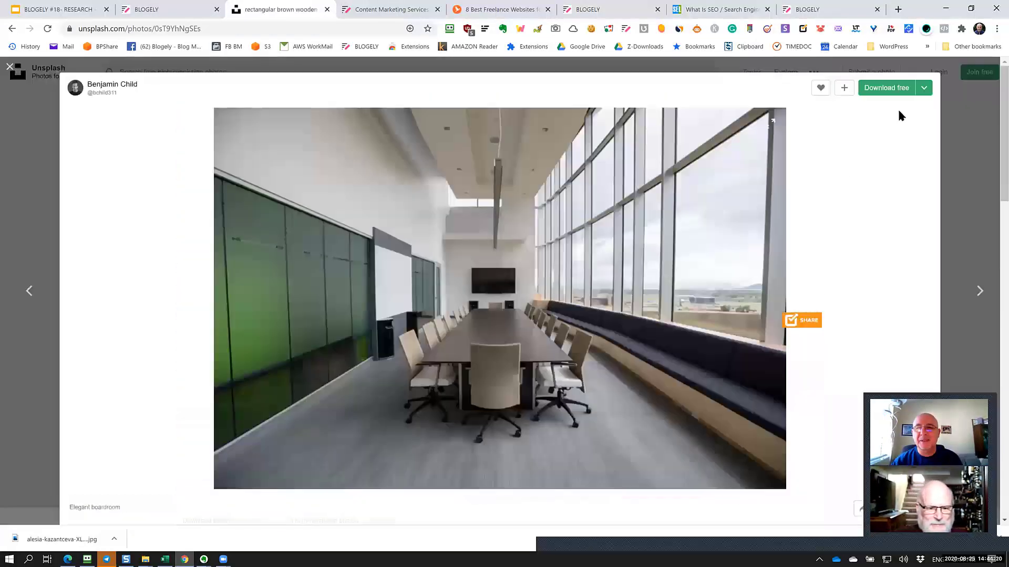
left_click(888, 87)
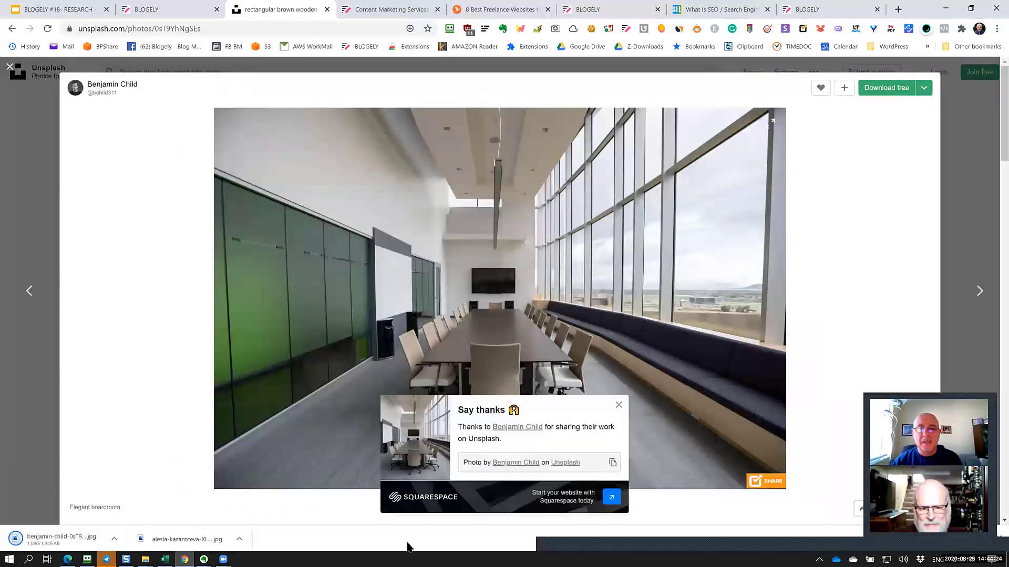
left_click(619, 407)
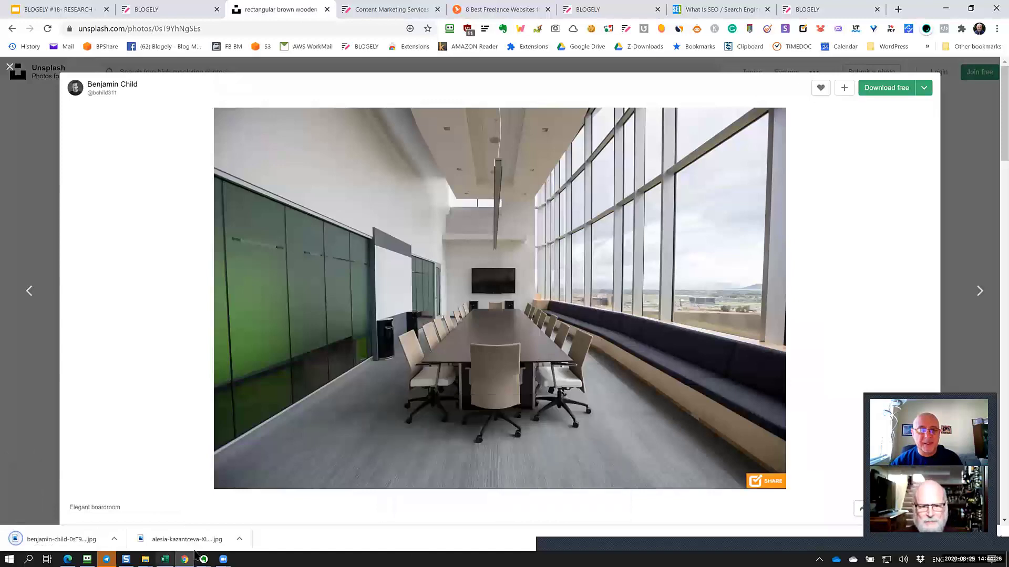
Step: Switch to File Explorer and examine the size of the downloaded boardroom photo in the Z-DOWNLOADS folder
mouse_move(146, 558)
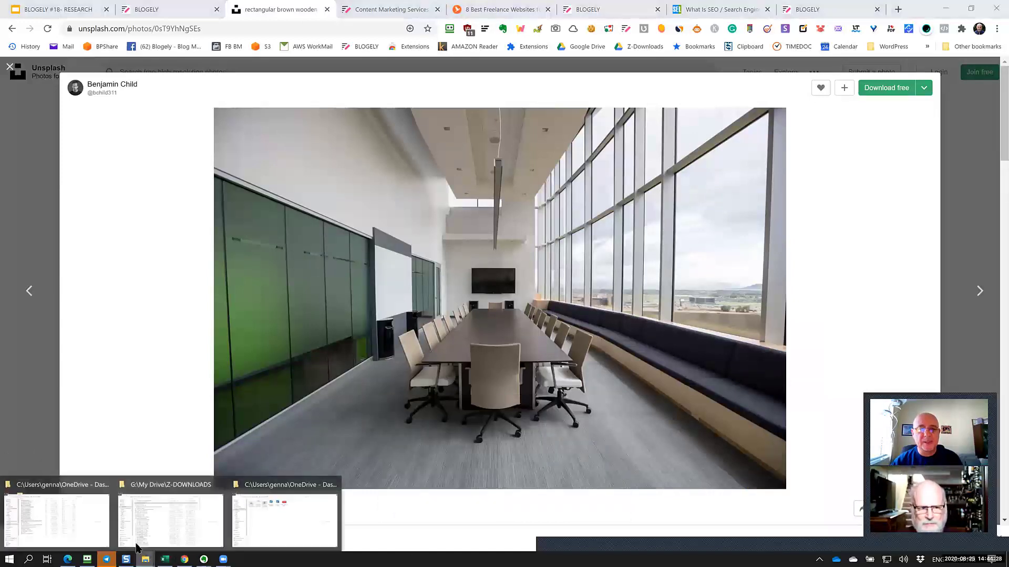
left_click(75, 532)
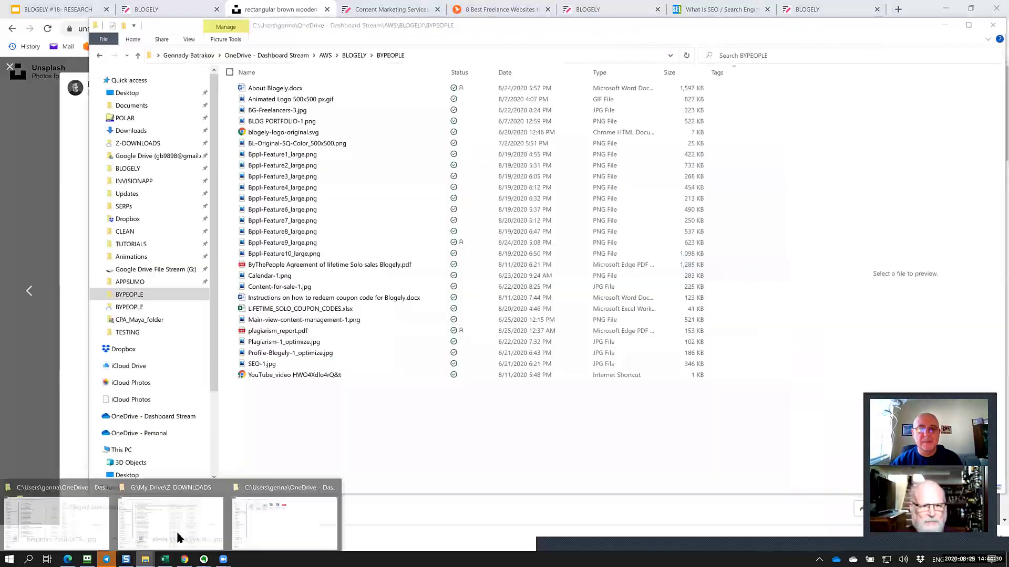
left_click(169, 530)
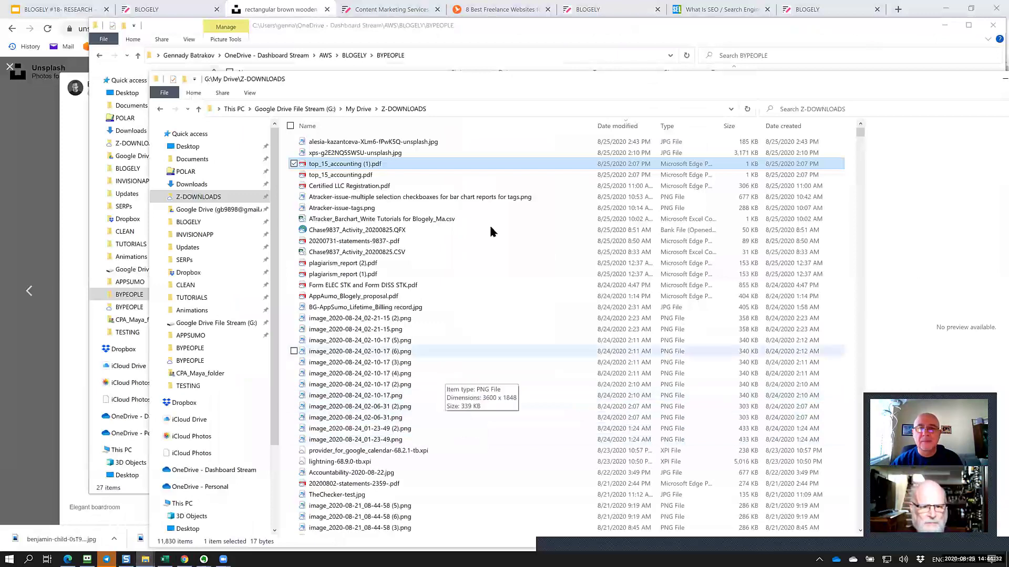
left_click(809, 231)
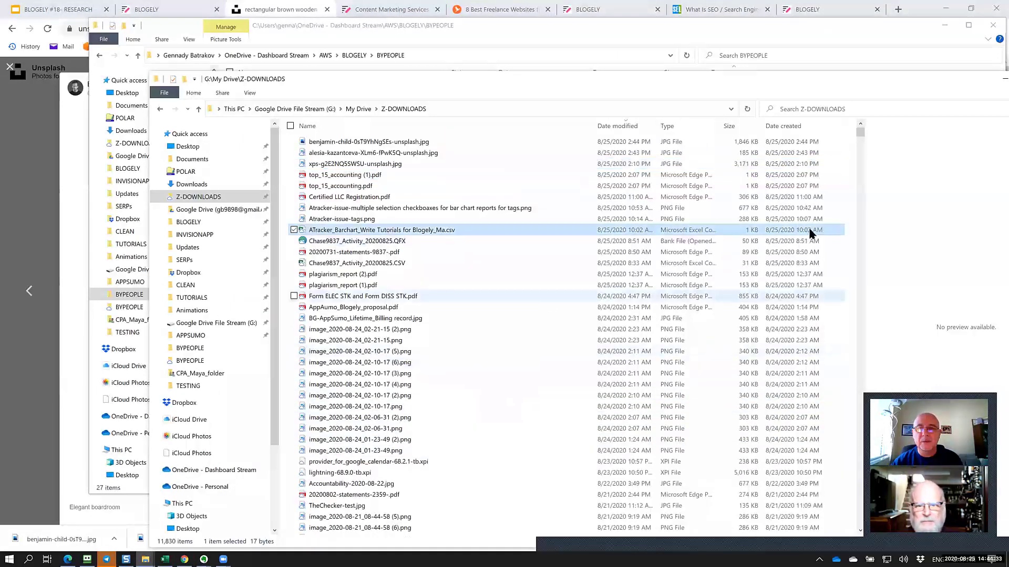
left_click(741, 142)
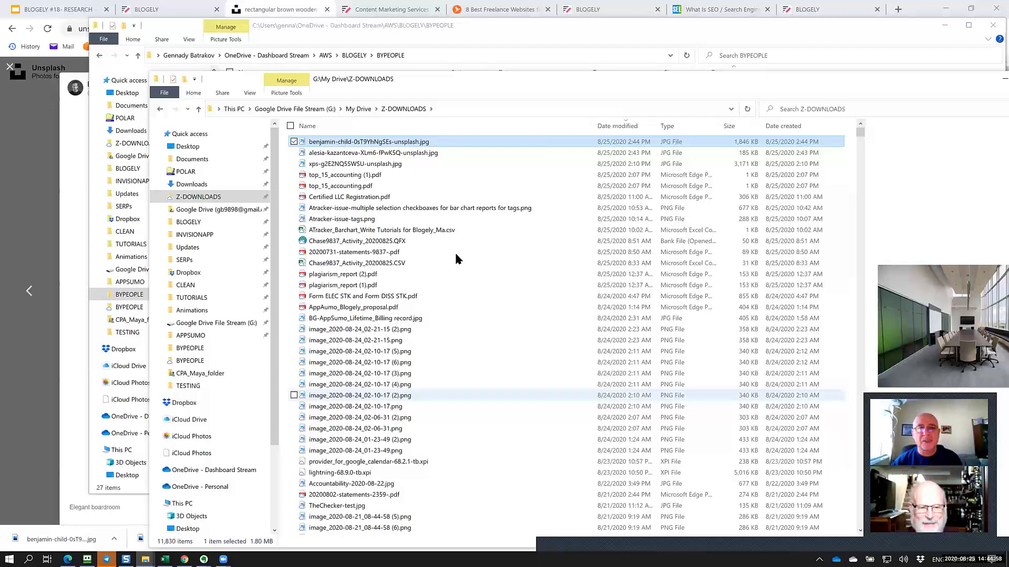
left_click(67, 223)
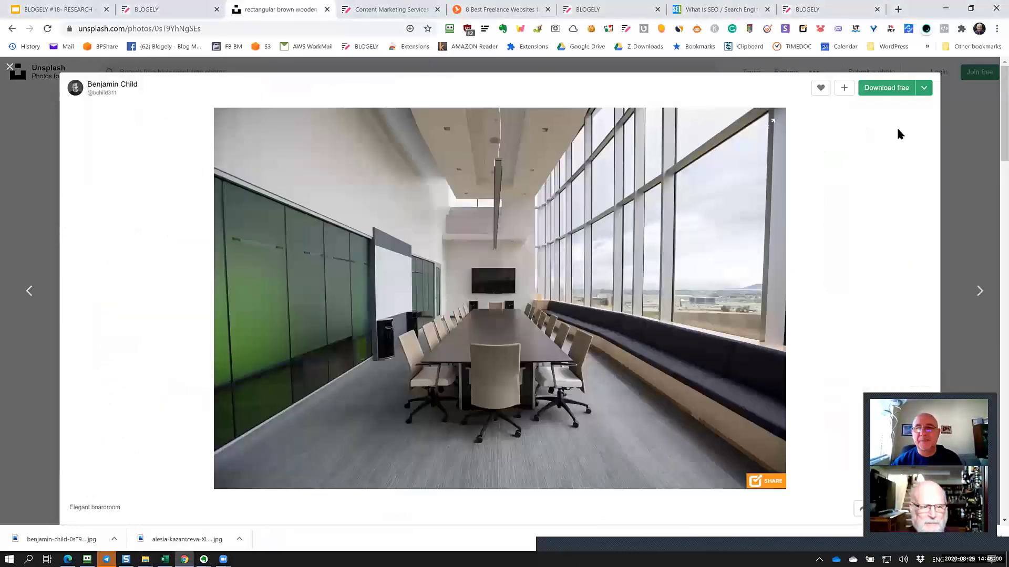
Step: Close the Unsplash photo, switch to the Blogely article, and choose the downloaded boardroom photo from Z-DOWNLOADS as a new library file
left_click(958, 113)
left_click(601, 9)
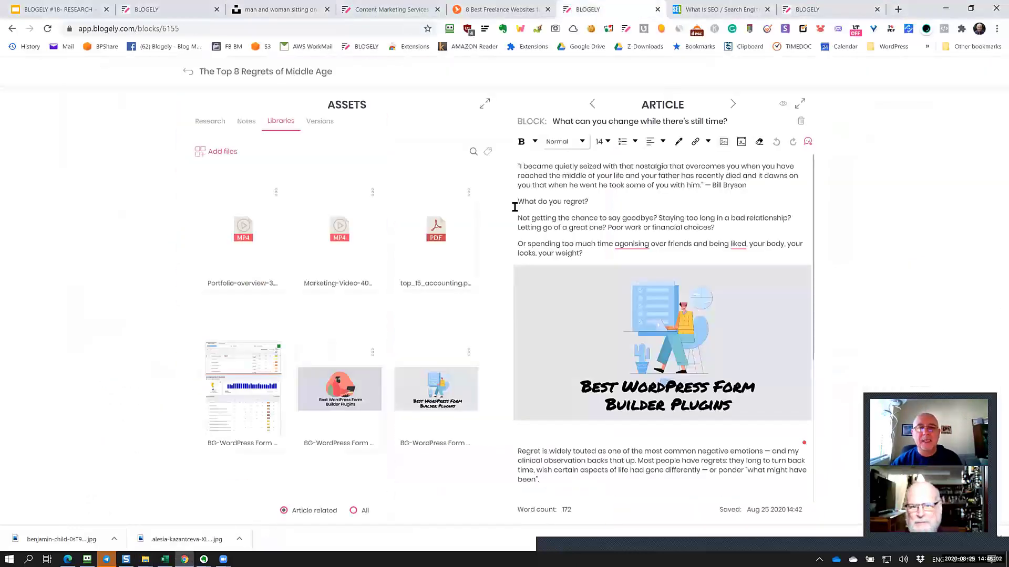
left_click(221, 157)
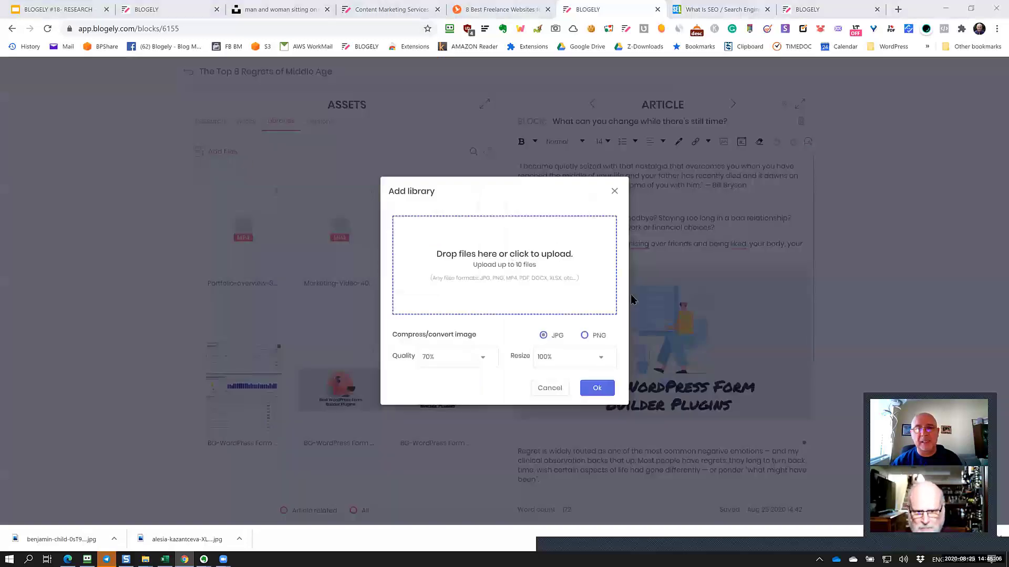
left_click(520, 283)
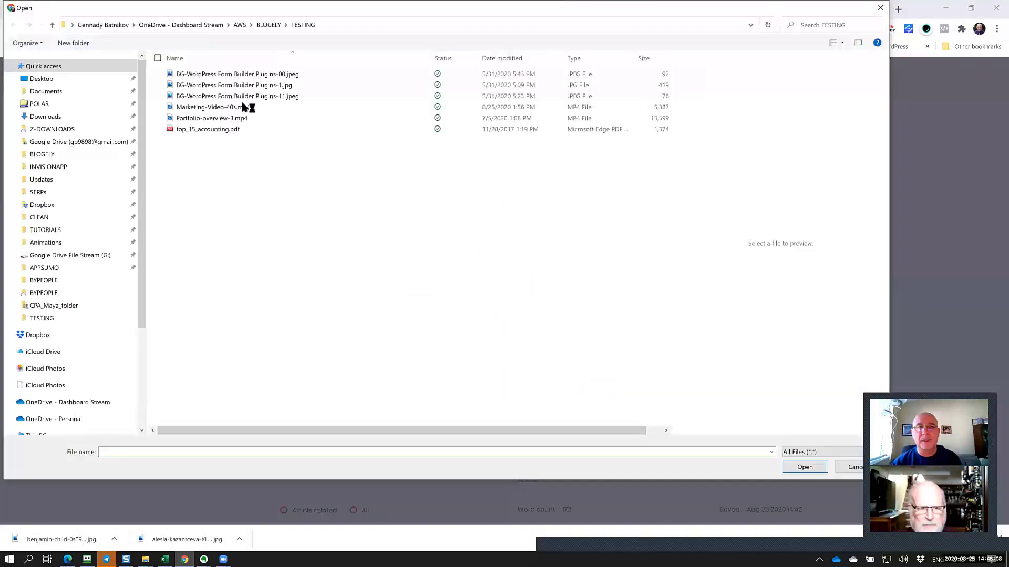
left_click(122, 132)
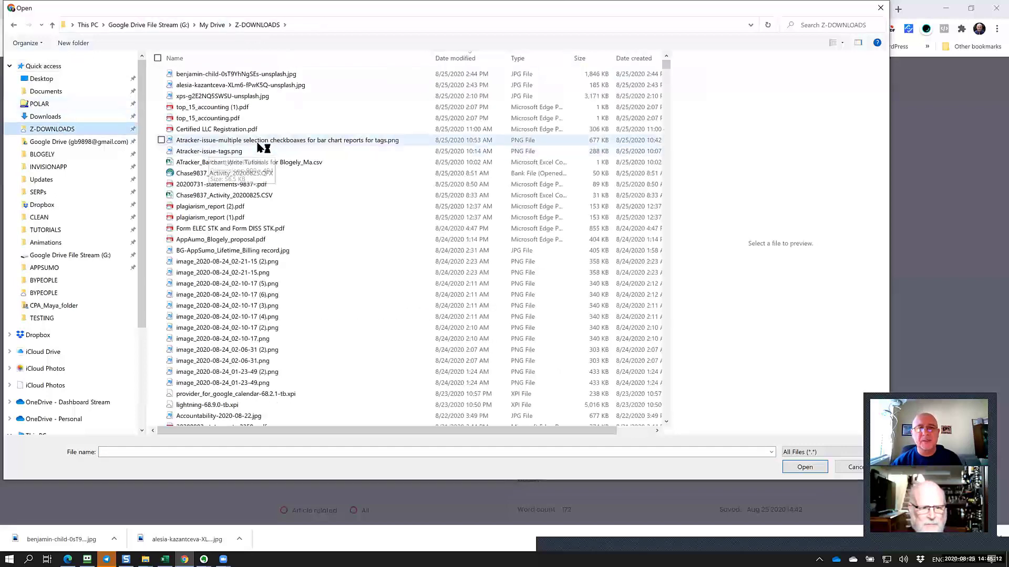
left_click(313, 76)
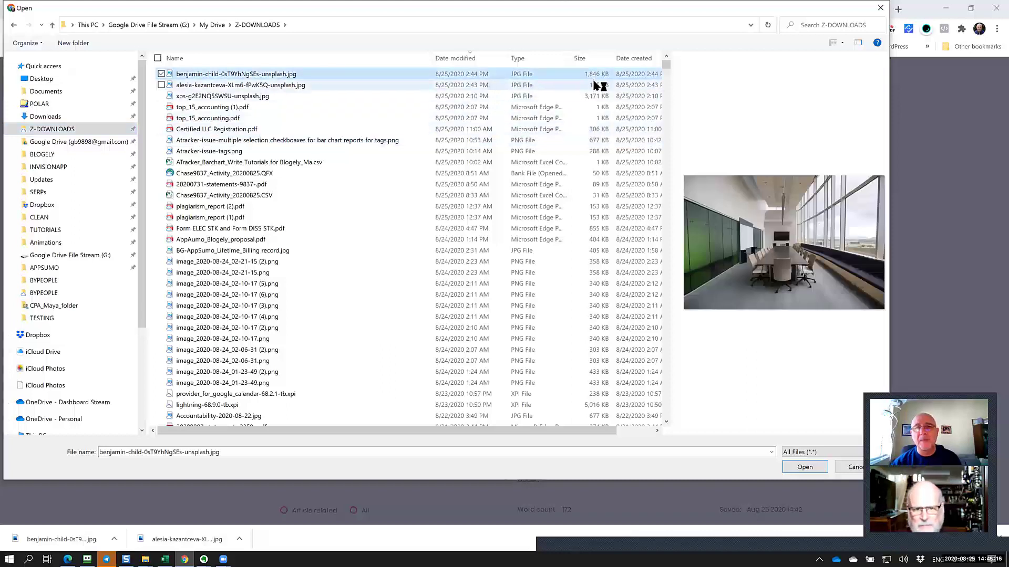
left_click(817, 452)
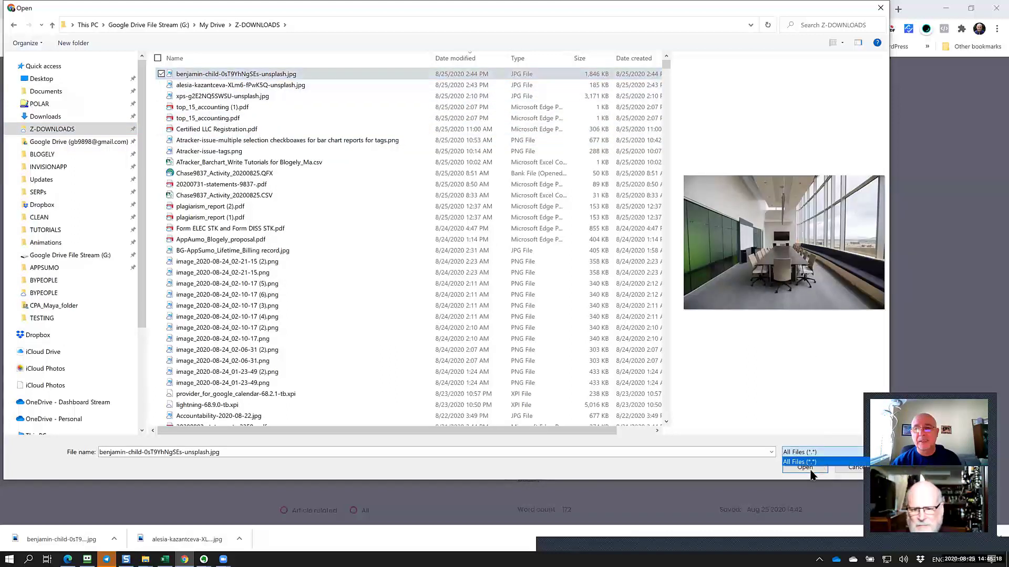
left_click(818, 463)
left_click(808, 467)
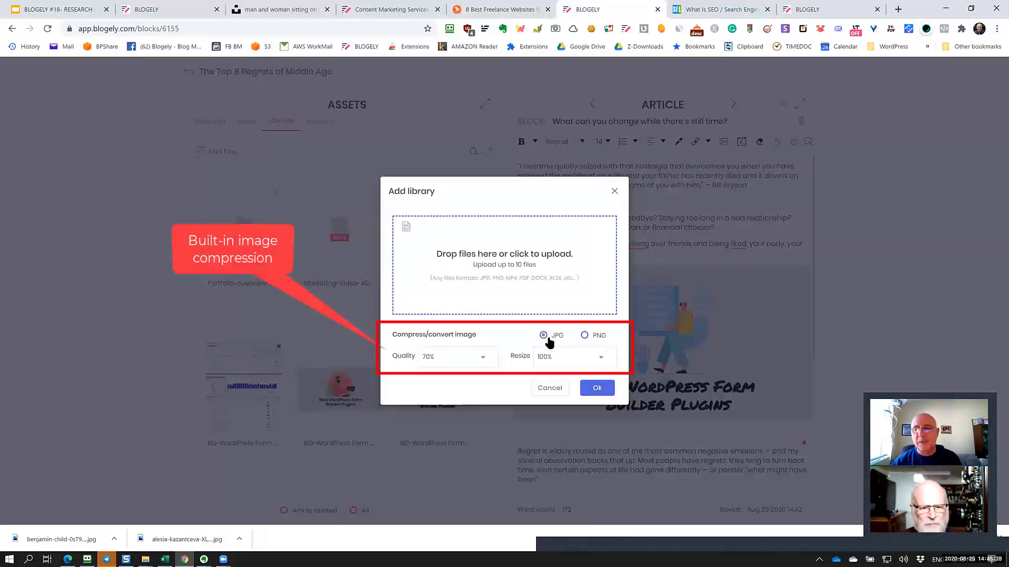
Step: Upload the boardroom photo to the library as JPG with 60% quality and 80% resize
left_click(584, 336)
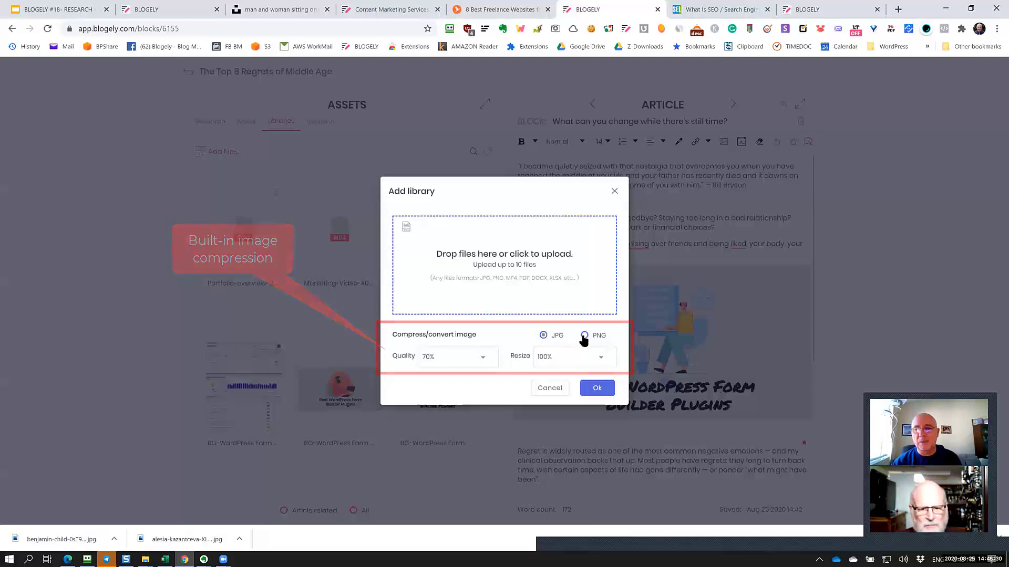
left_click(544, 336)
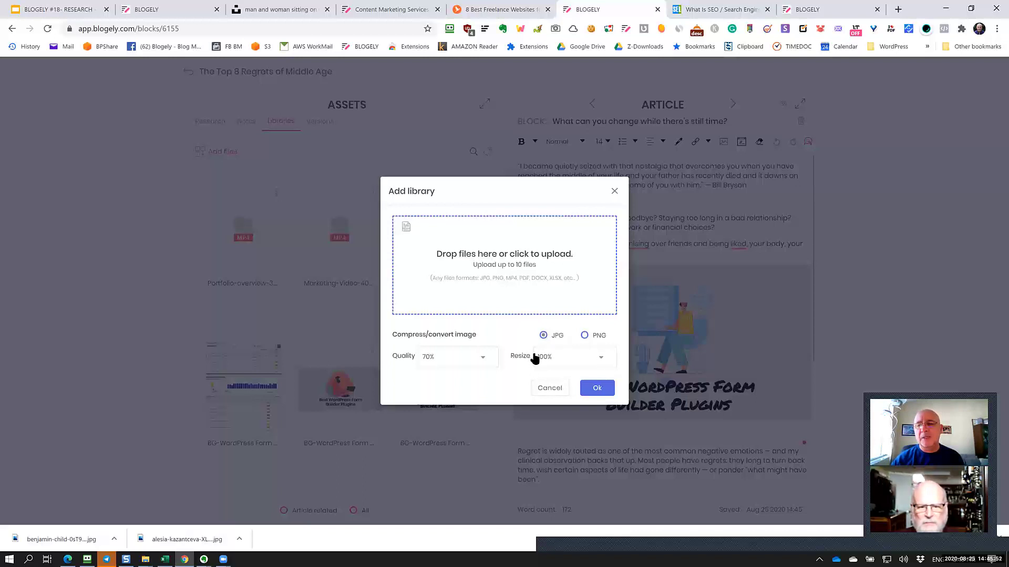
left_click(475, 363)
left_click(437, 267)
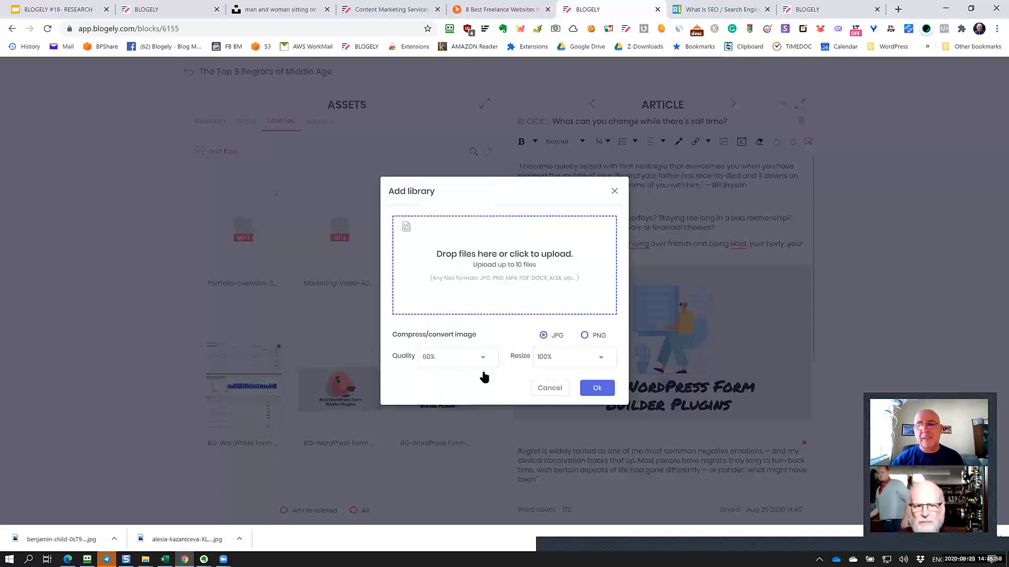
left_click(597, 359)
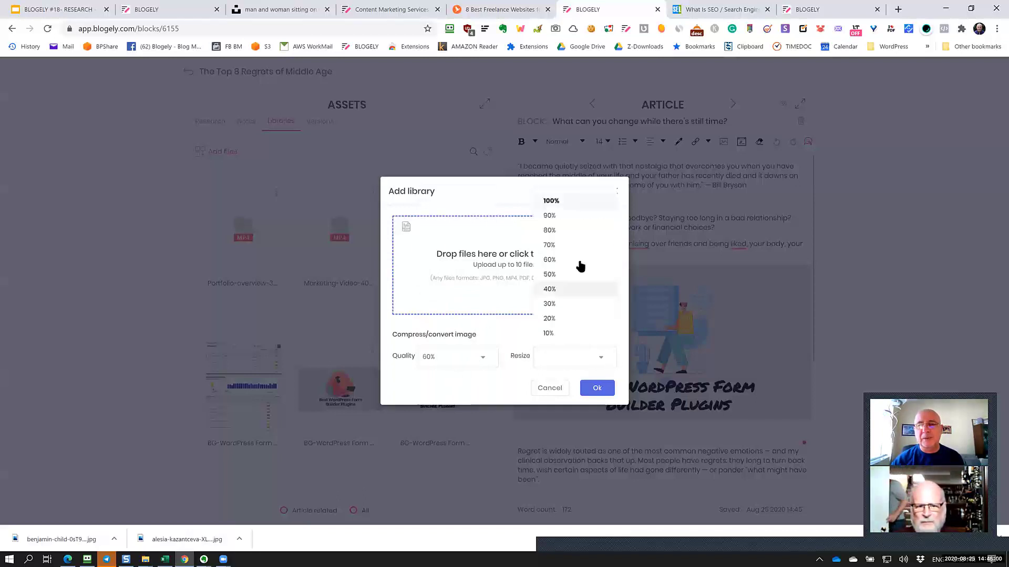
left_click(572, 230)
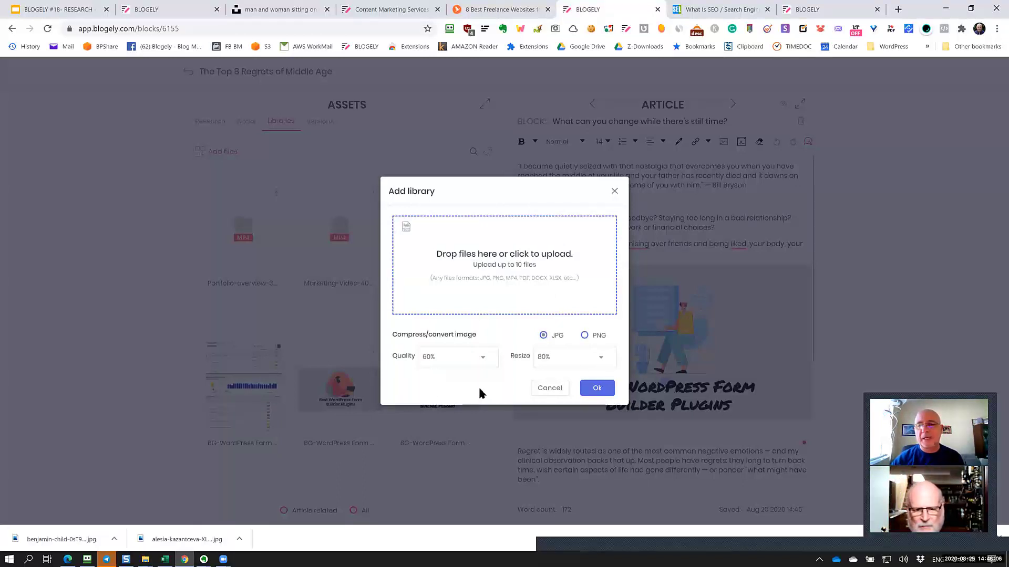
left_click(597, 388)
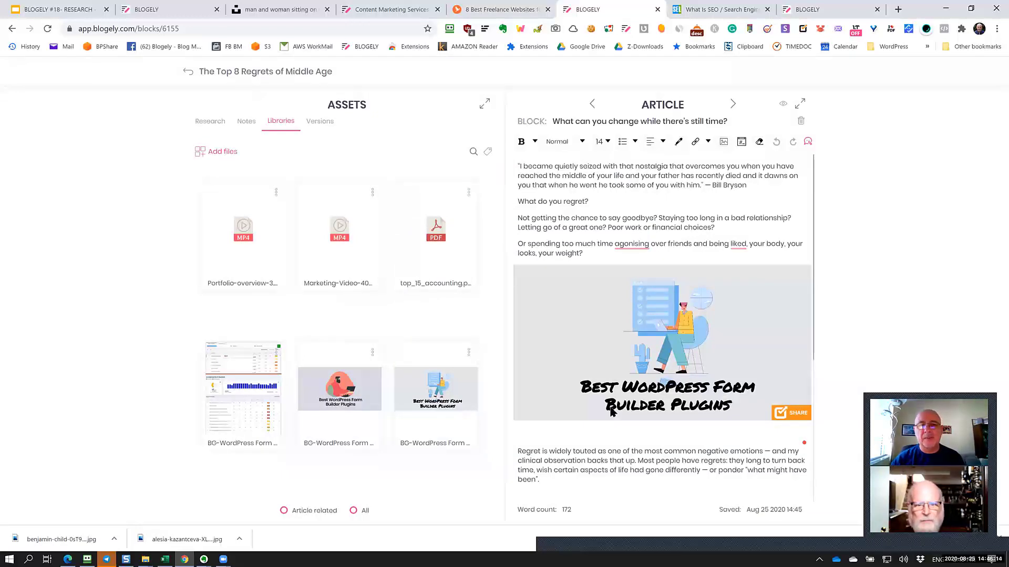
Step: Download the compressed boardroom photo from the article's library
left_click(562, 416)
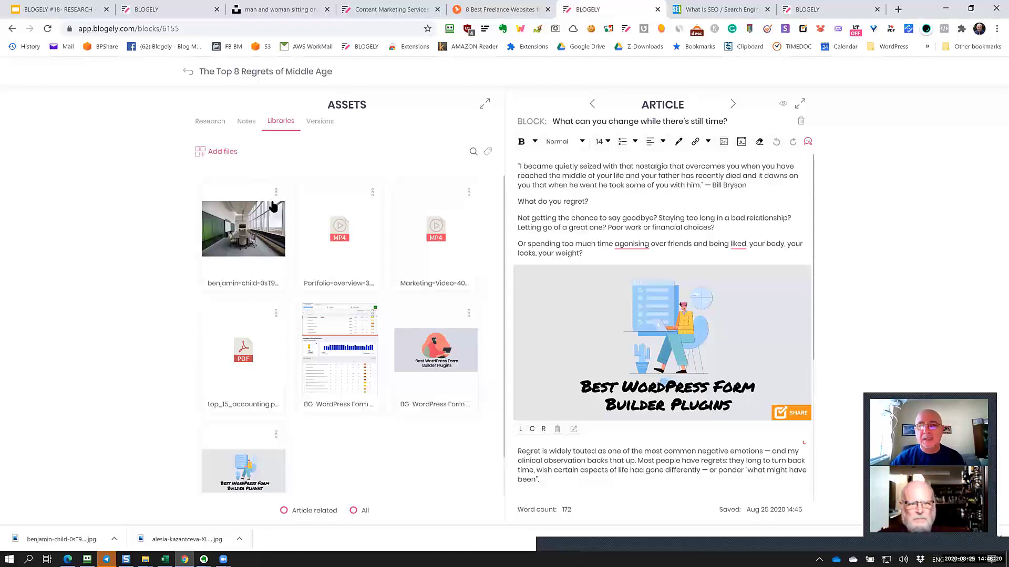
left_click(277, 193)
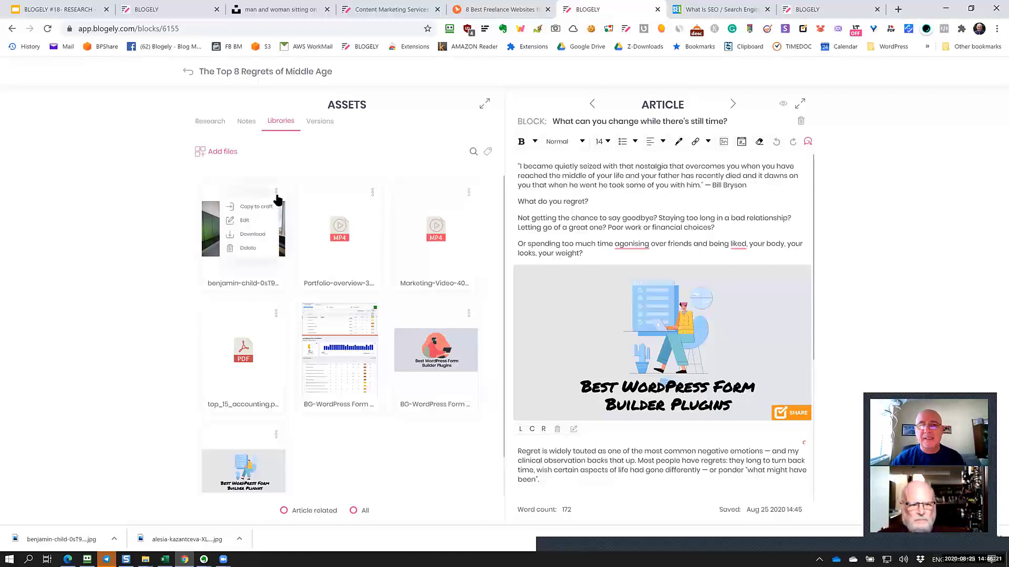
left_click(251, 234)
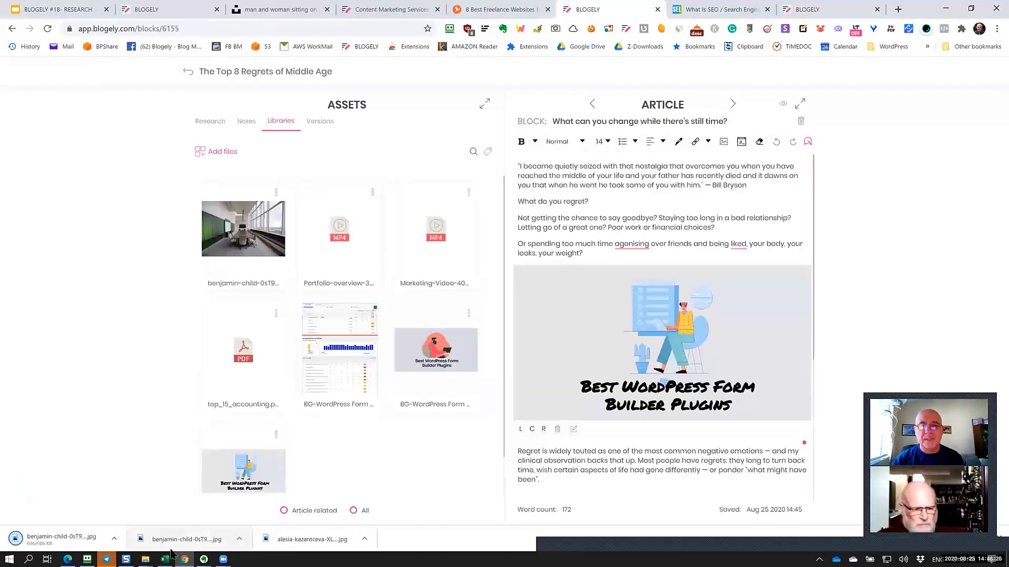
Step: Switch to File Explorer and compare the file sizes of the optimized and original boardroom photos in Z-DOWNLOADS
mouse_move(146, 559)
left_click(133, 542)
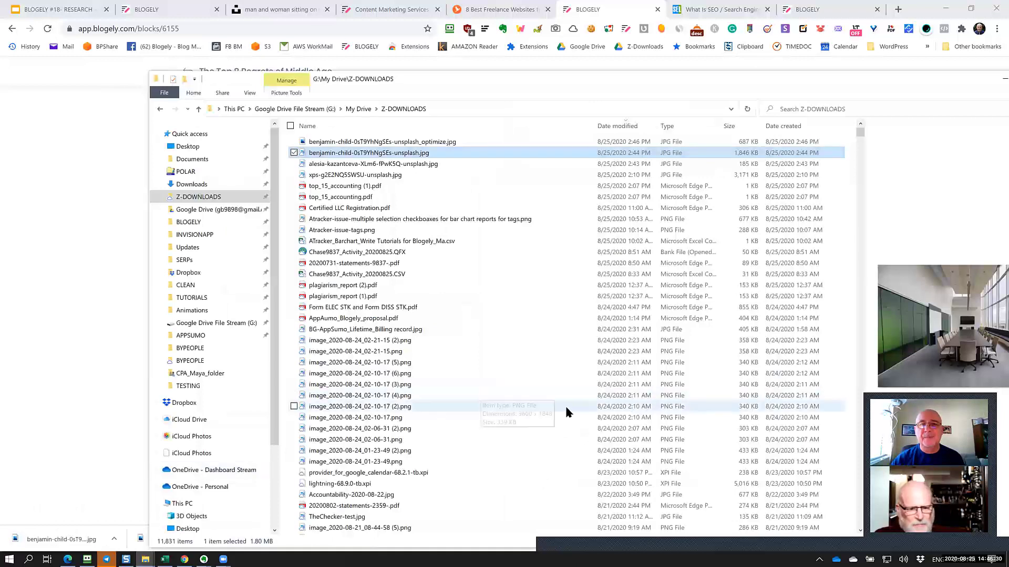
left_click(759, 141)
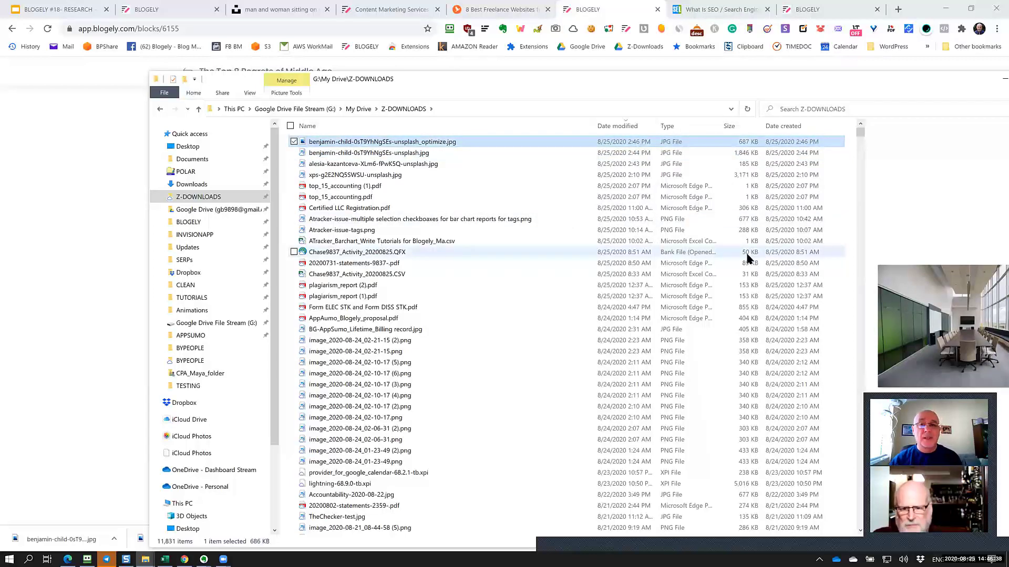
left_click(703, 140)
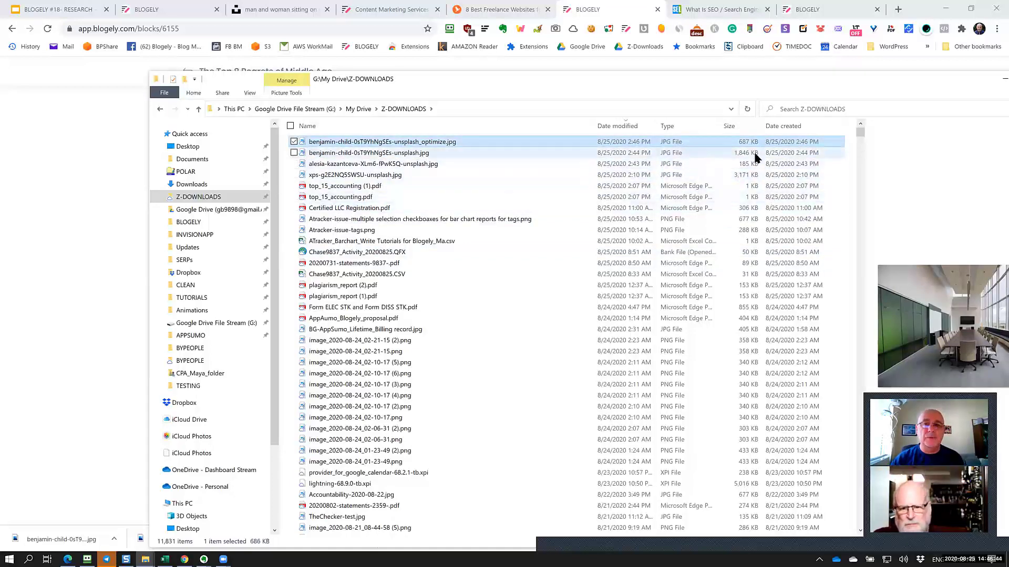
left_click(776, 153)
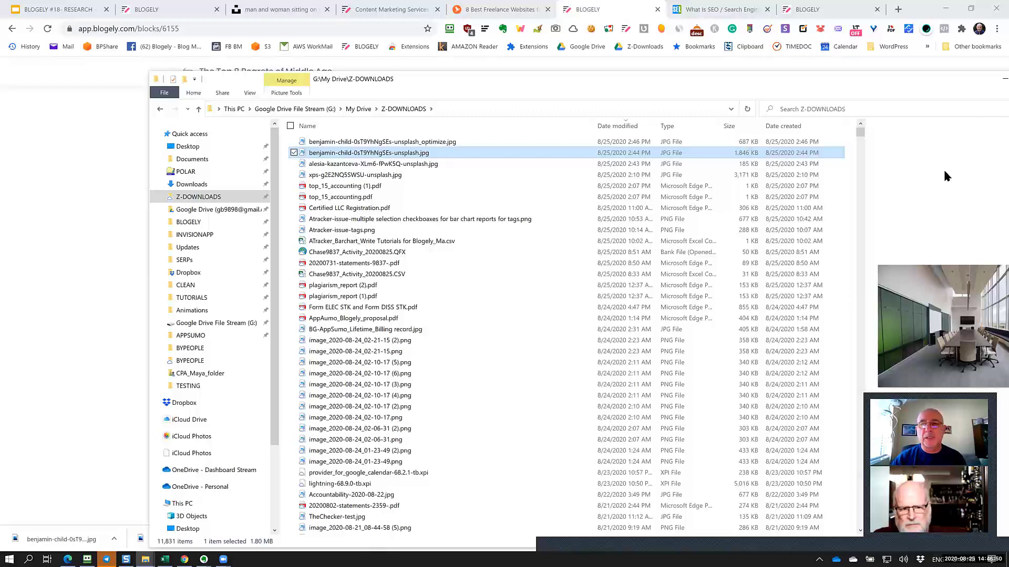
Step: Return to the Blogely article and choose the original boardroom photo from Z-DOWNLOADS for another library upload
left_click(64, 349)
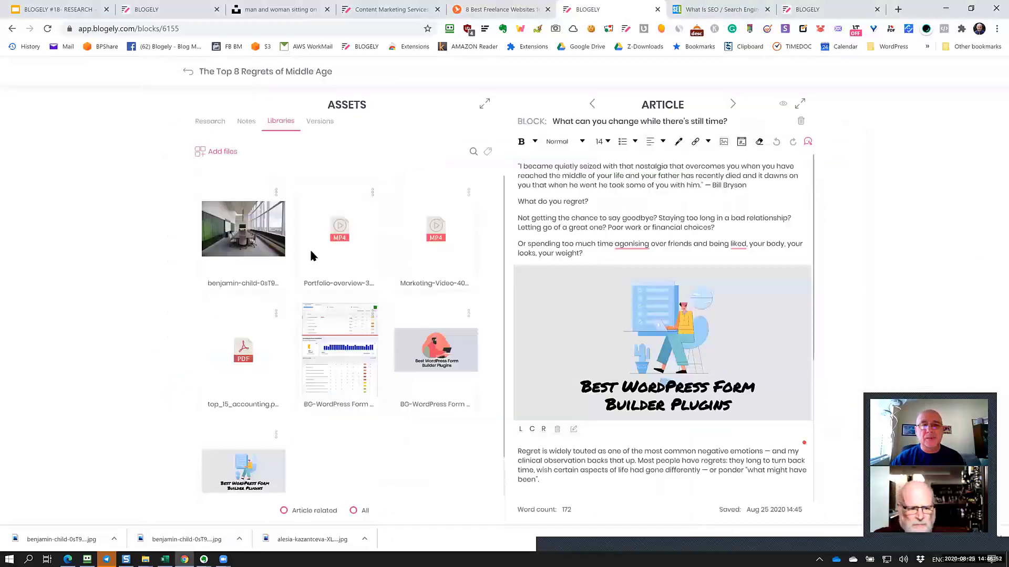
left_click(210, 152)
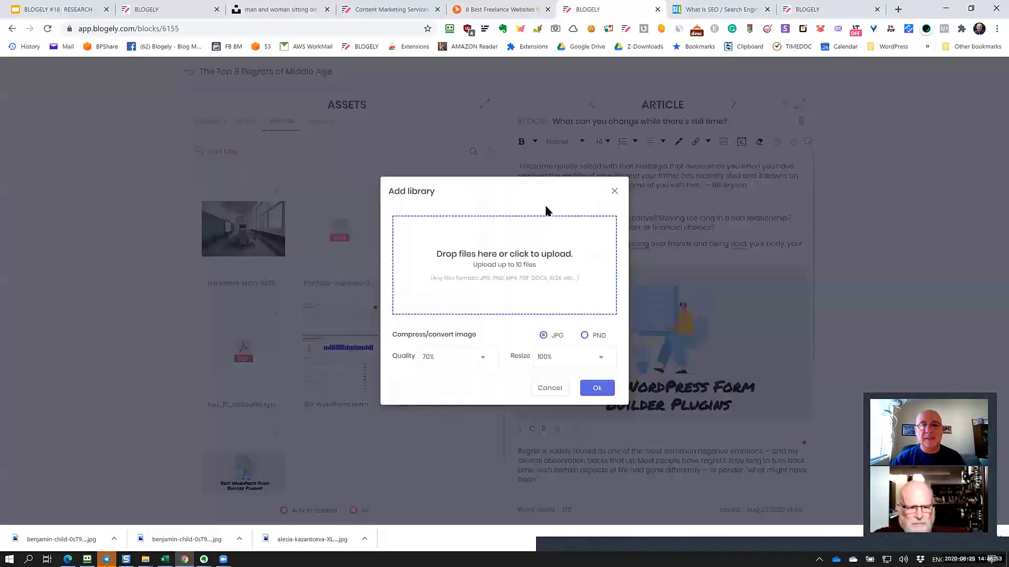
left_click(539, 264)
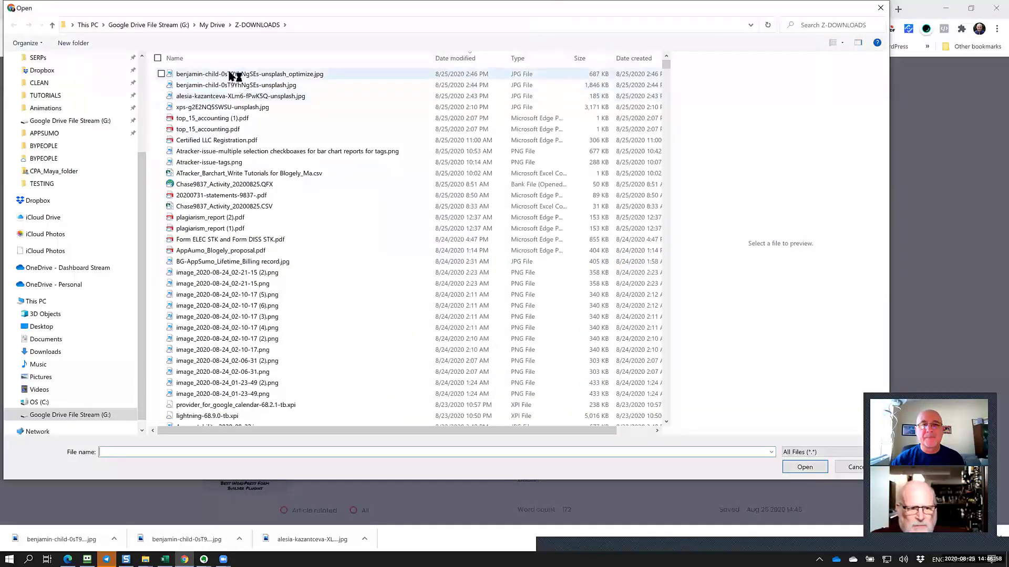
left_click(237, 84)
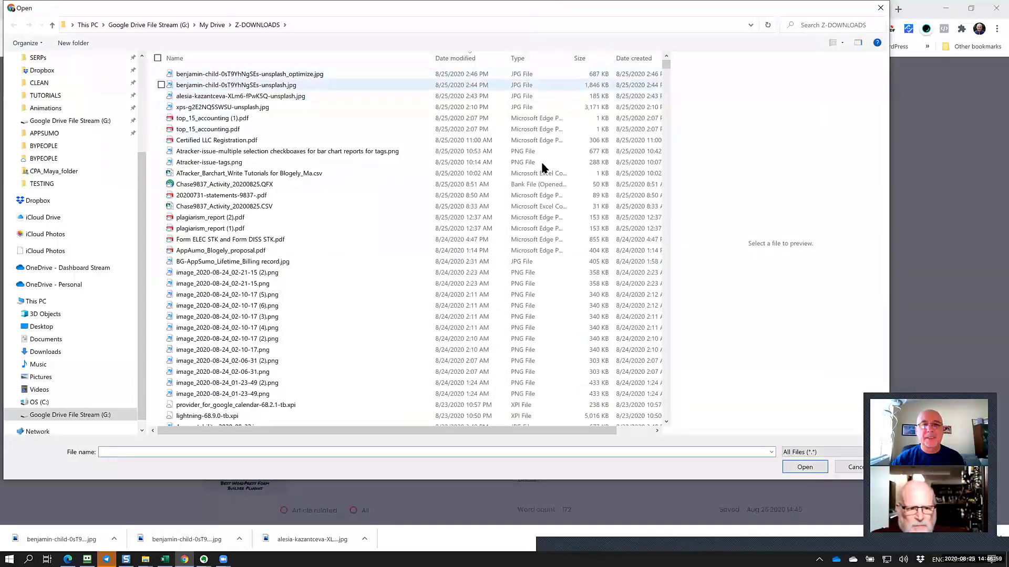
left_click(813, 465)
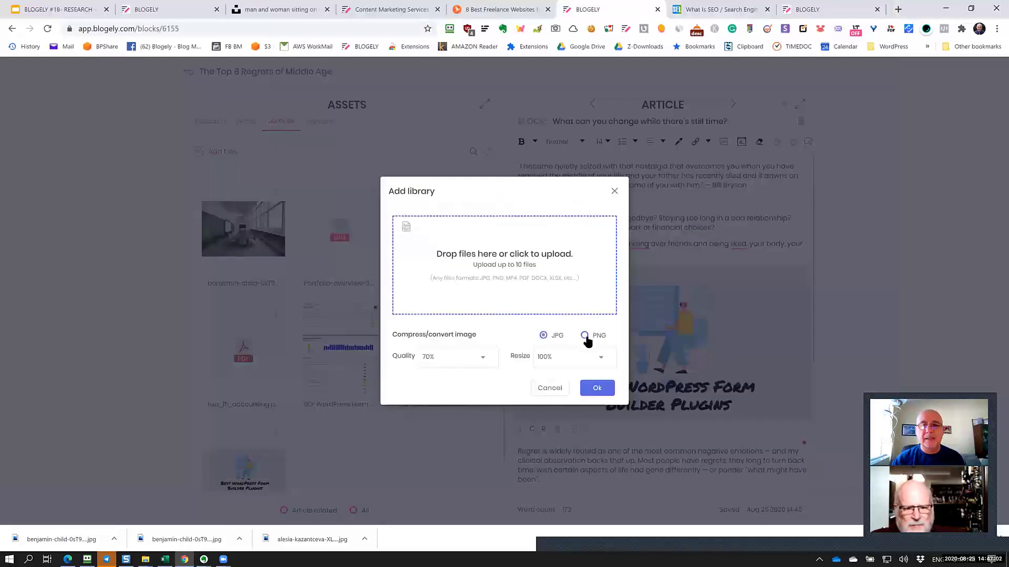
Step: Upload the second copy of the boardroom photo as JPG with 50% quality and 50% resize
left_click(487, 362)
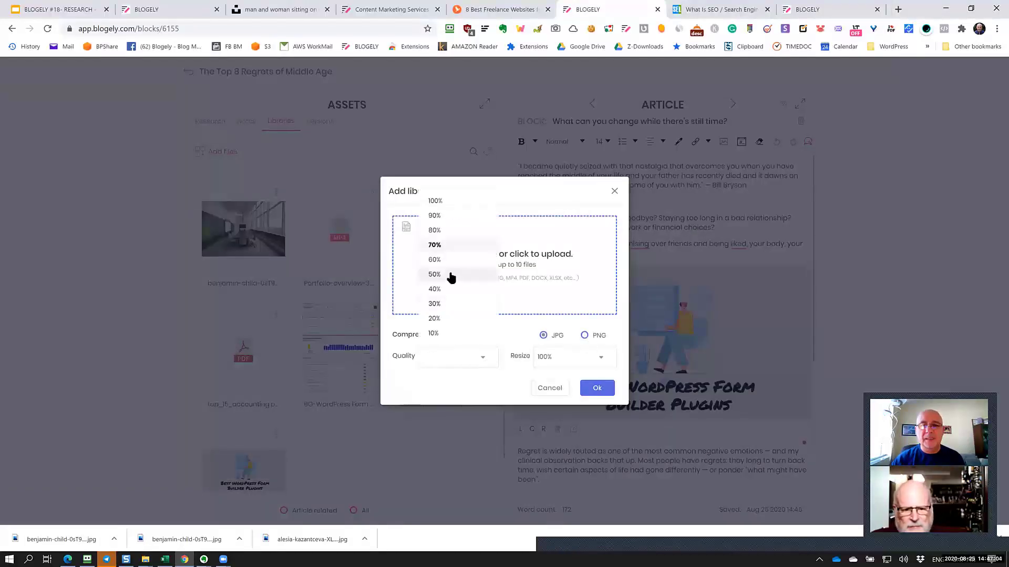
left_click(449, 274)
left_click(597, 362)
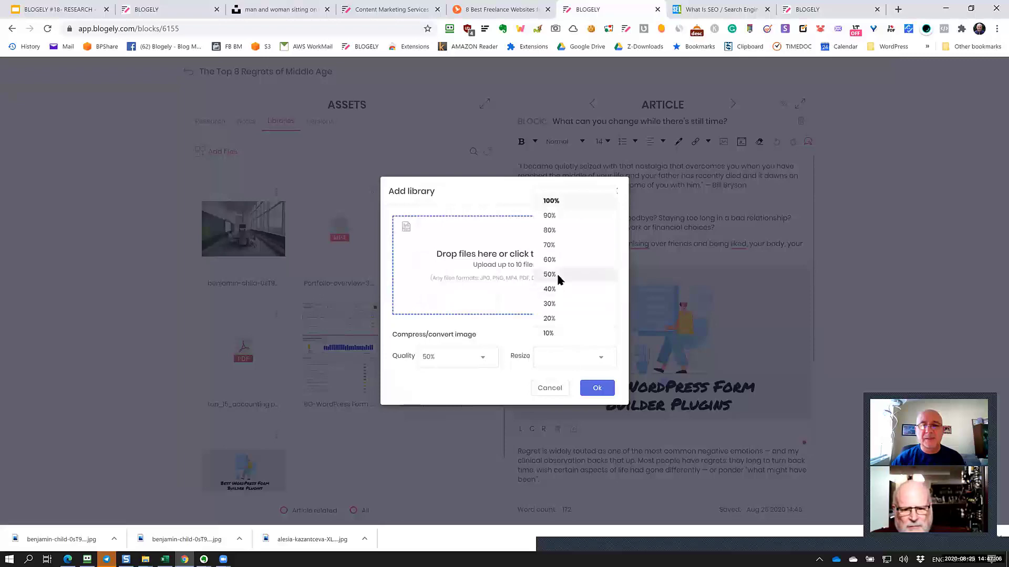
left_click(556, 274)
left_click(597, 388)
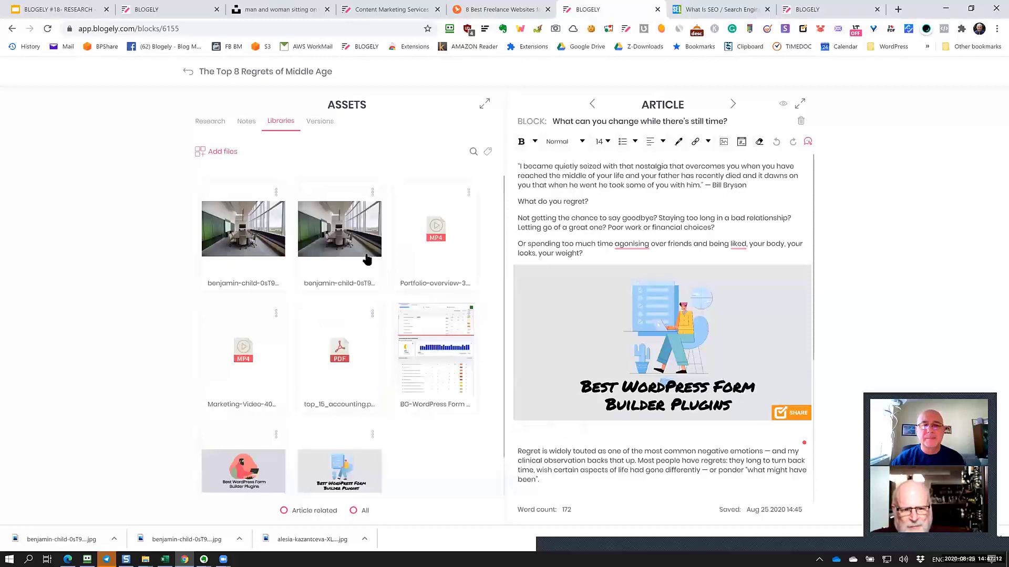
Step: Download the newest boardroom photo from the library and bring up the Z-DOWNLOADS folder in File Explorer
left_click(276, 192)
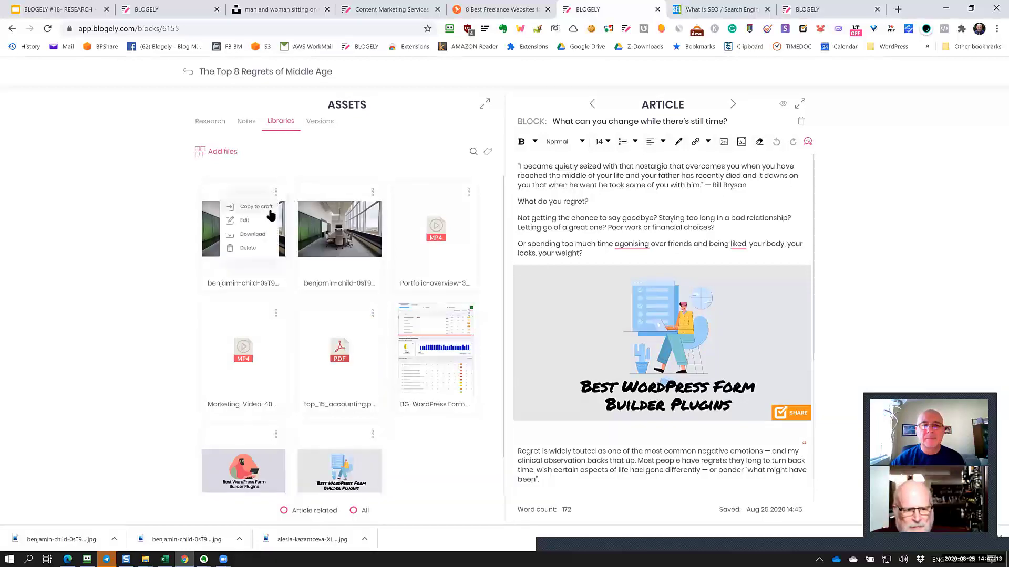
left_click(251, 239)
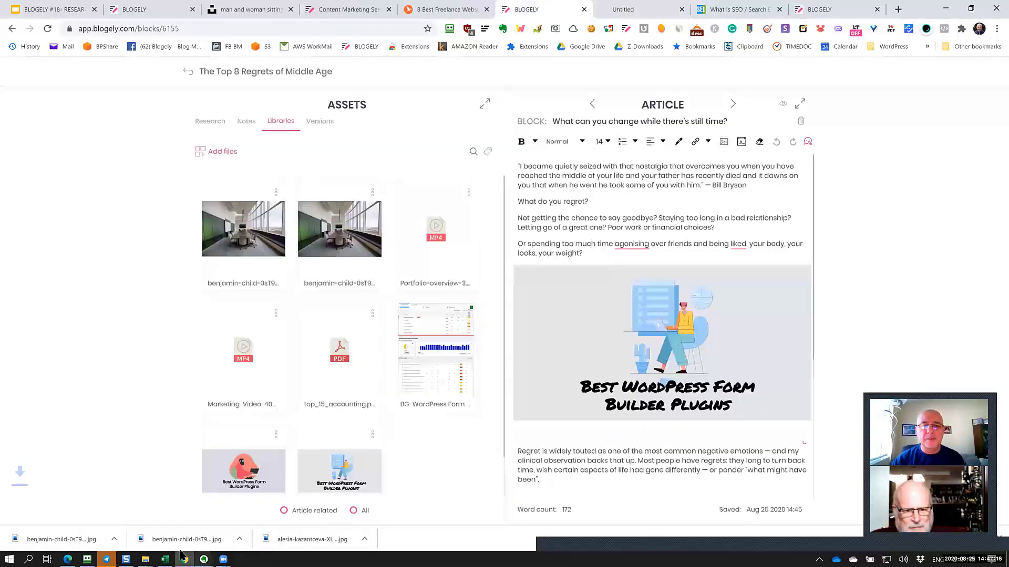
left_click(145, 556)
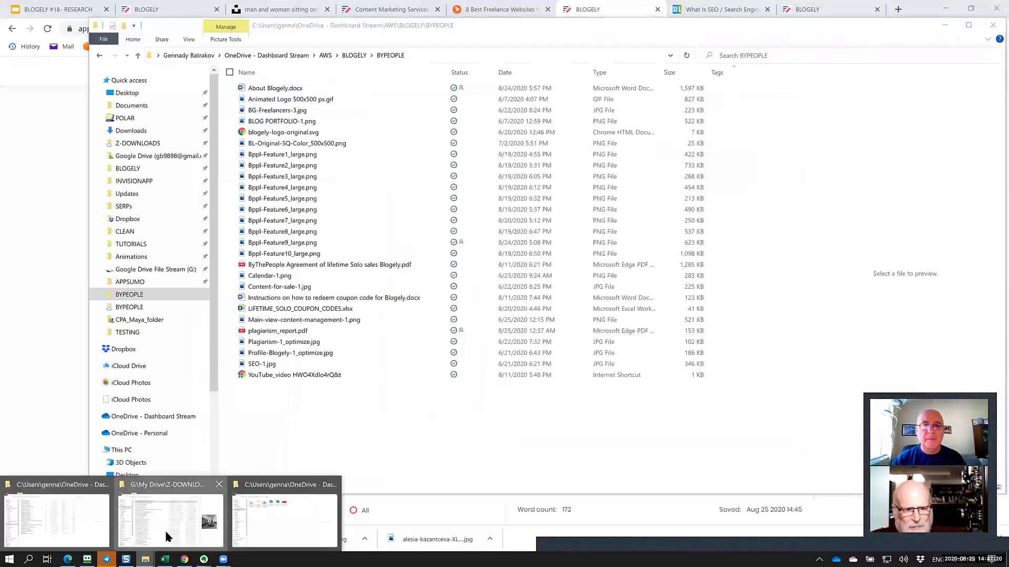
left_click(165, 531)
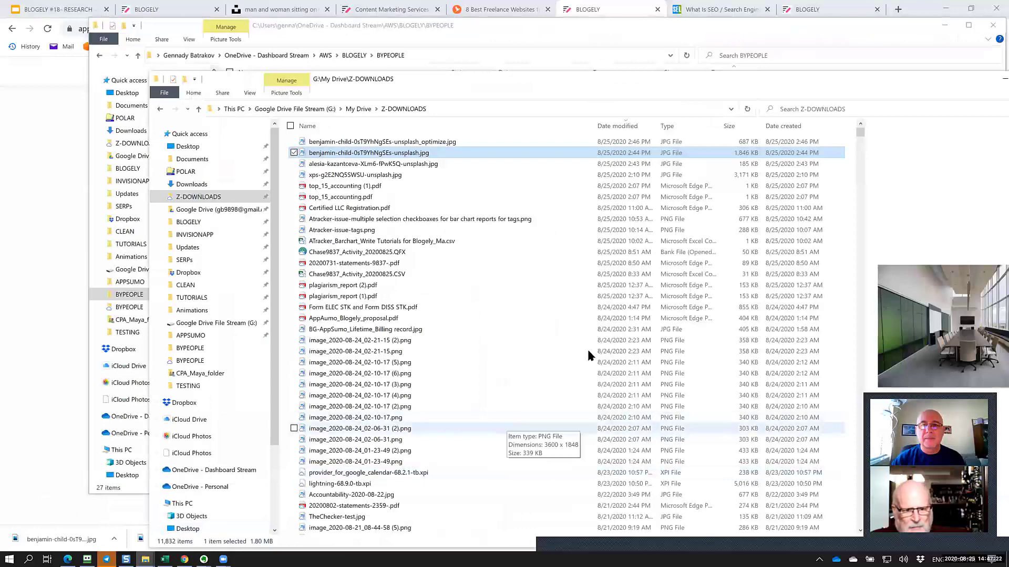
Step: Compare the file size of the second optimized boardroom photo with the first optimized copy and the original
left_click(423, 232)
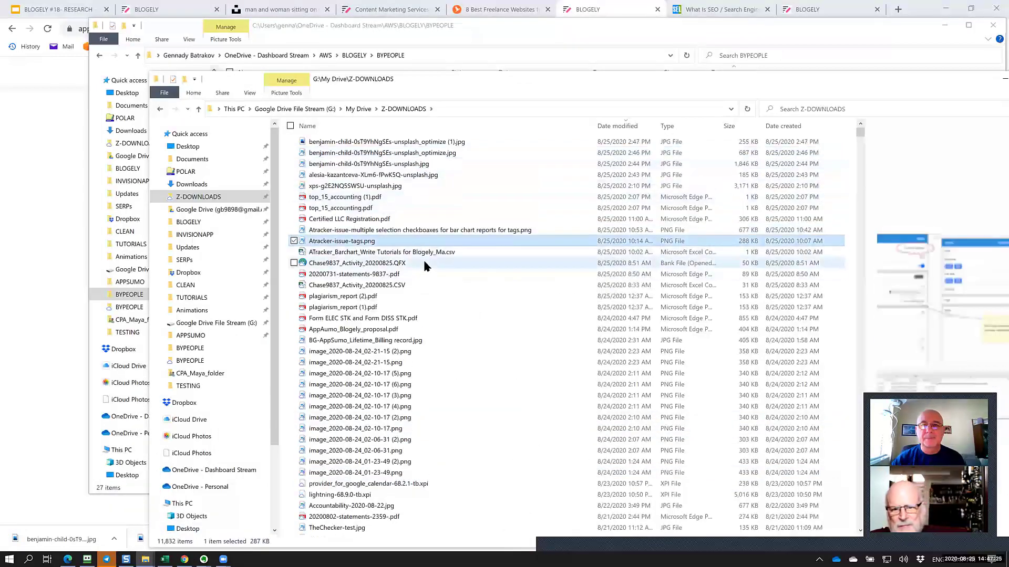
left_click(460, 144)
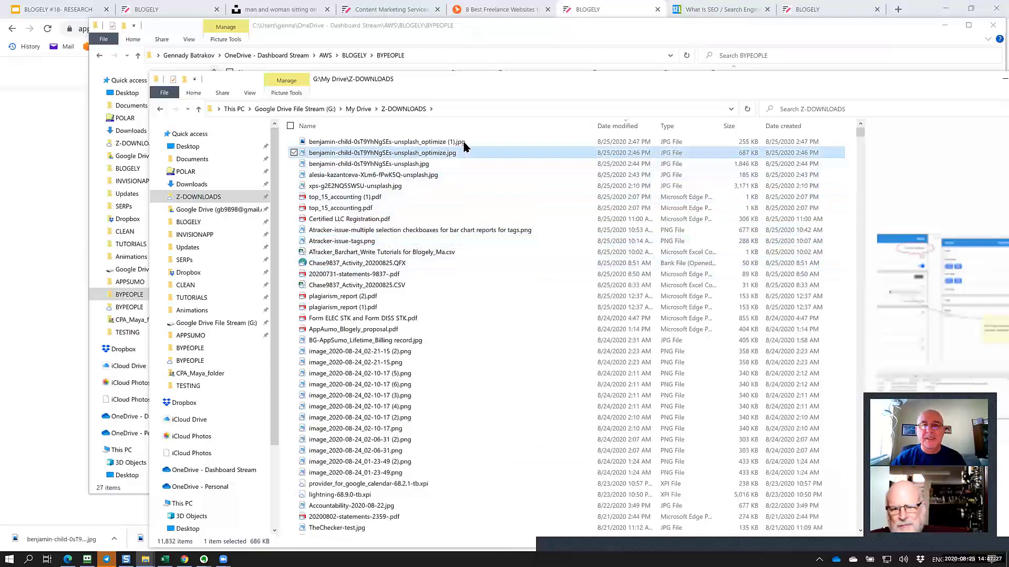
left_click(757, 163)
left_click(750, 140)
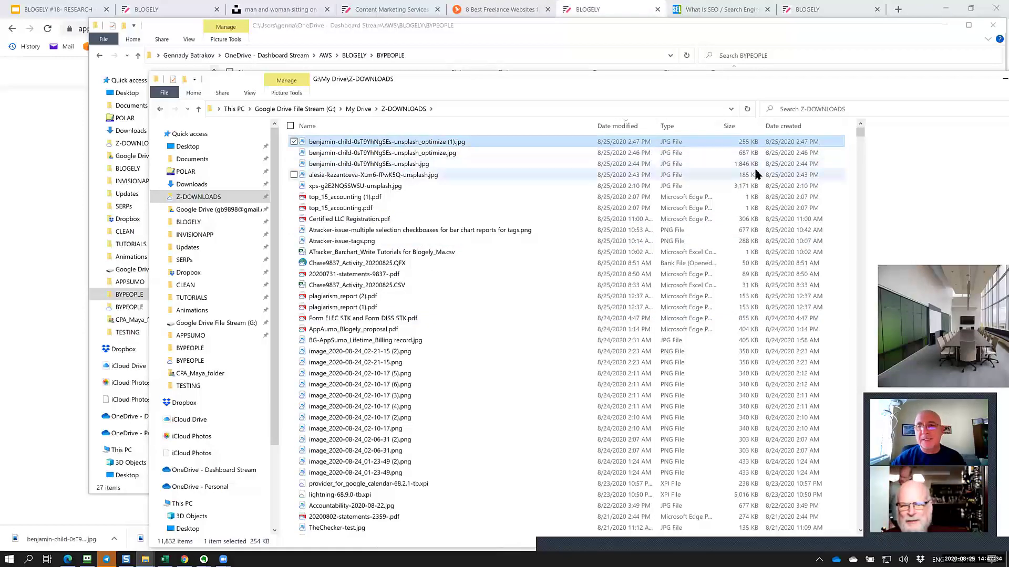
Step: View the smaller optimized boardroom photo at full quality, close it, and return to the Blogely article
double_click(767, 142)
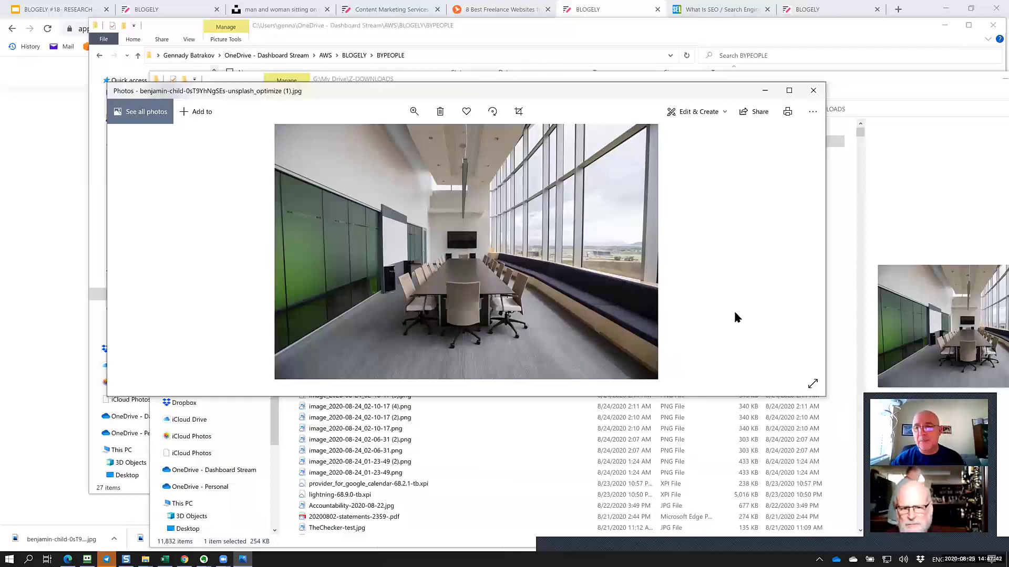
left_click(814, 90)
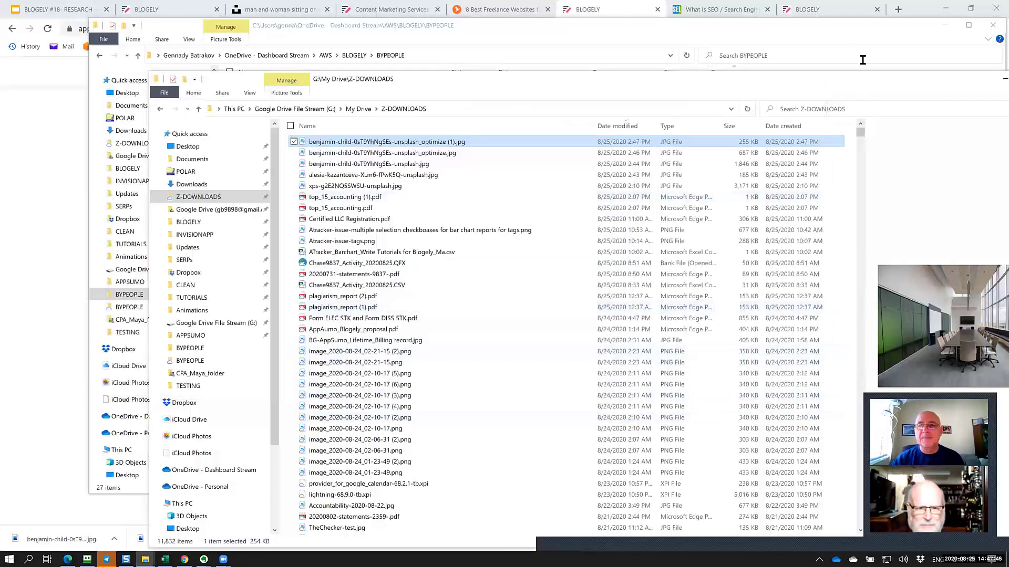
left_click(52, 236)
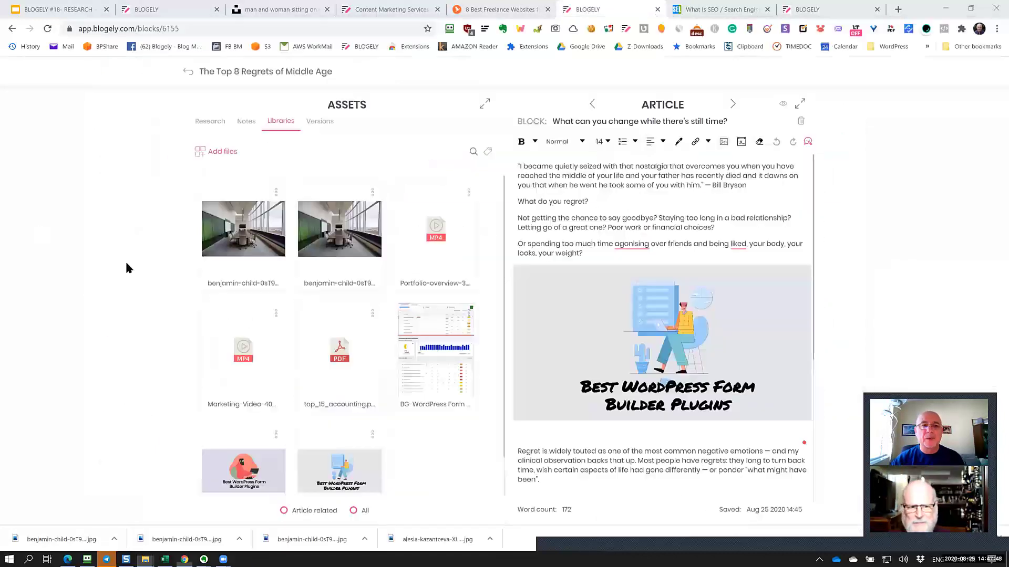
Step: Delete the older of the two boardroom photos from the article's library
left_click(372, 193)
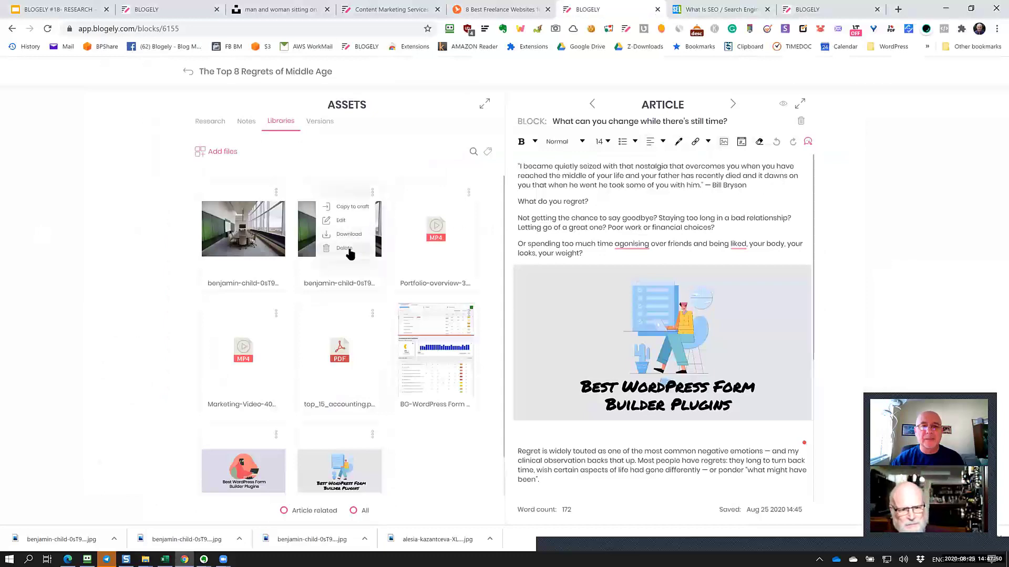
left_click(349, 253)
left_click(597, 323)
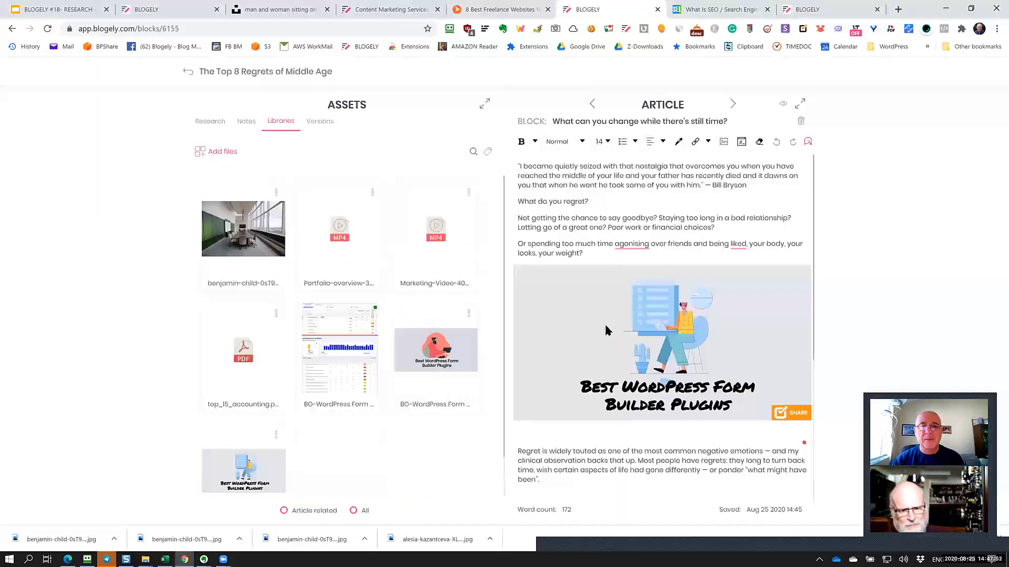
Step: Copy the remaining boardroom photo from the library into the article below the paragraph ending "what might have been"
scroll(588, 358, "down", 4)
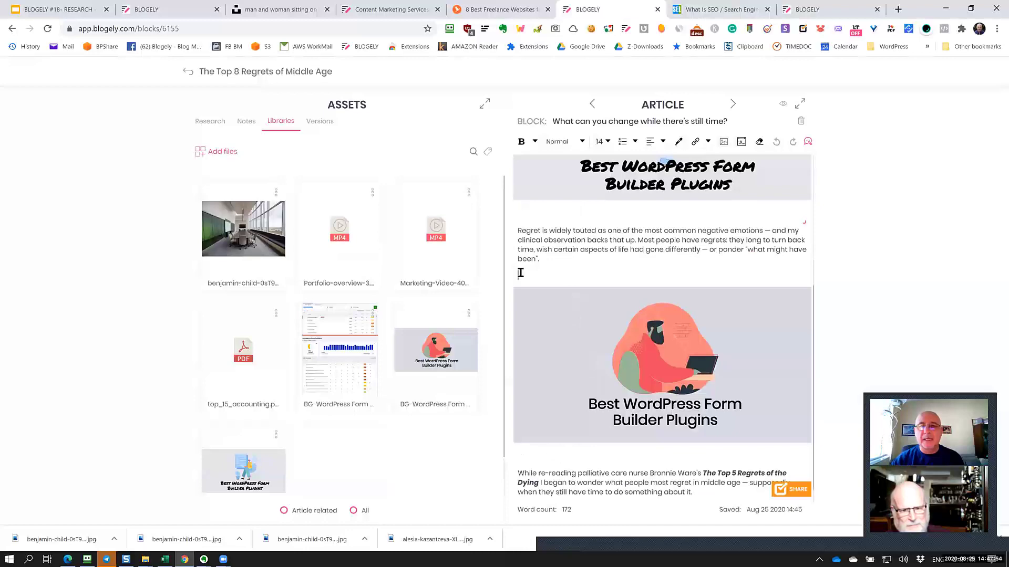
left_click(276, 193)
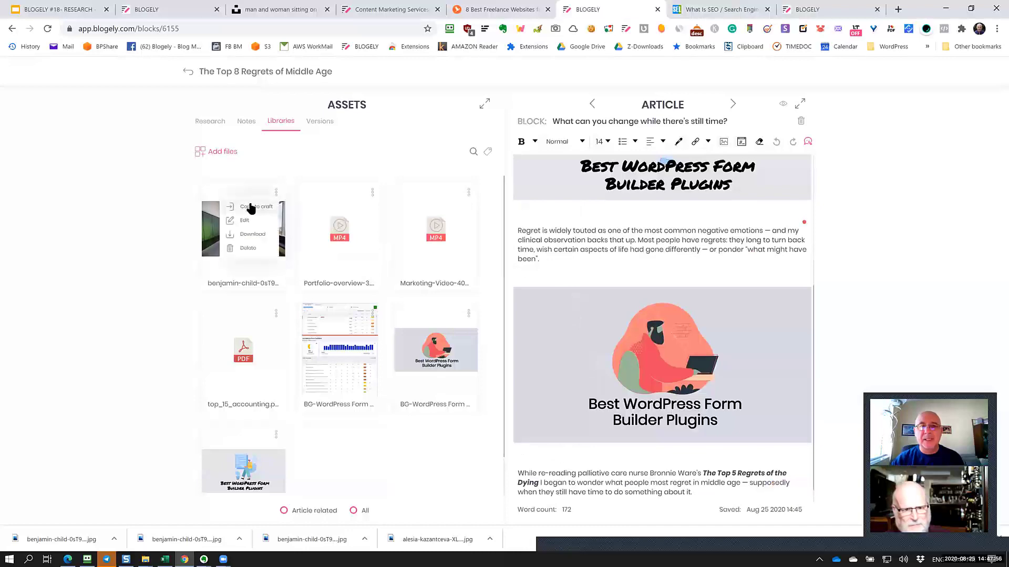
left_click(250, 208)
scroll(609, 366, "down", 4)
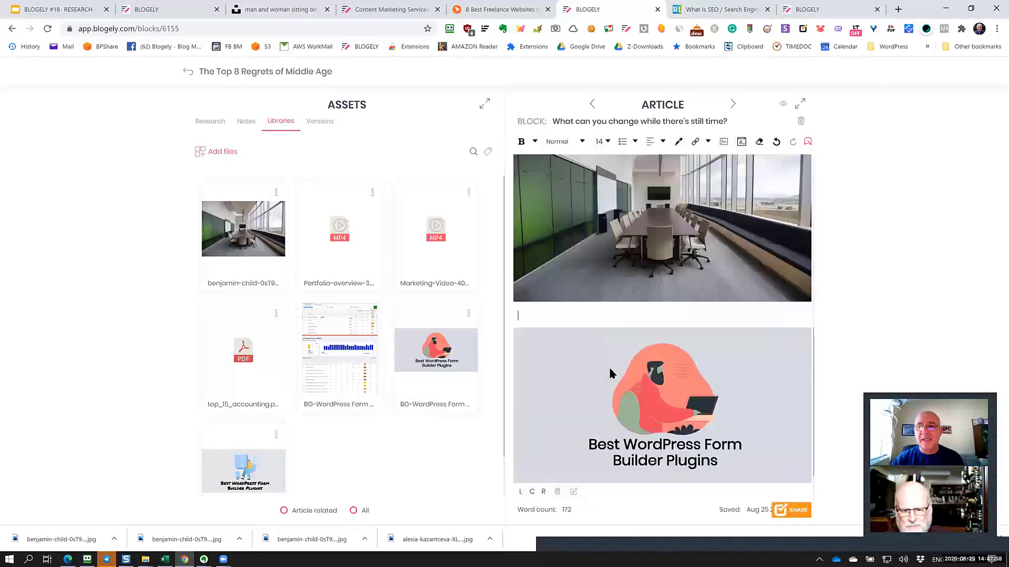
scroll(604, 337, "up", 1)
scroll(596, 273, "up", 1)
scroll(595, 236, "up", 4)
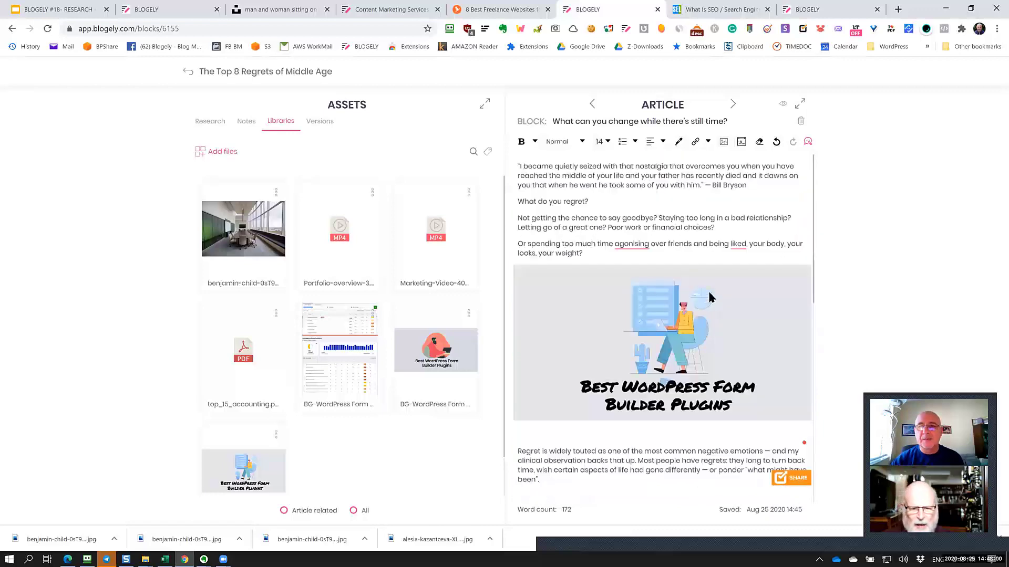
Step: Look at the next block, return to the article overview, and check the inserted boardroom photo between the two WordPress Form Builder banners
left_click(733, 105)
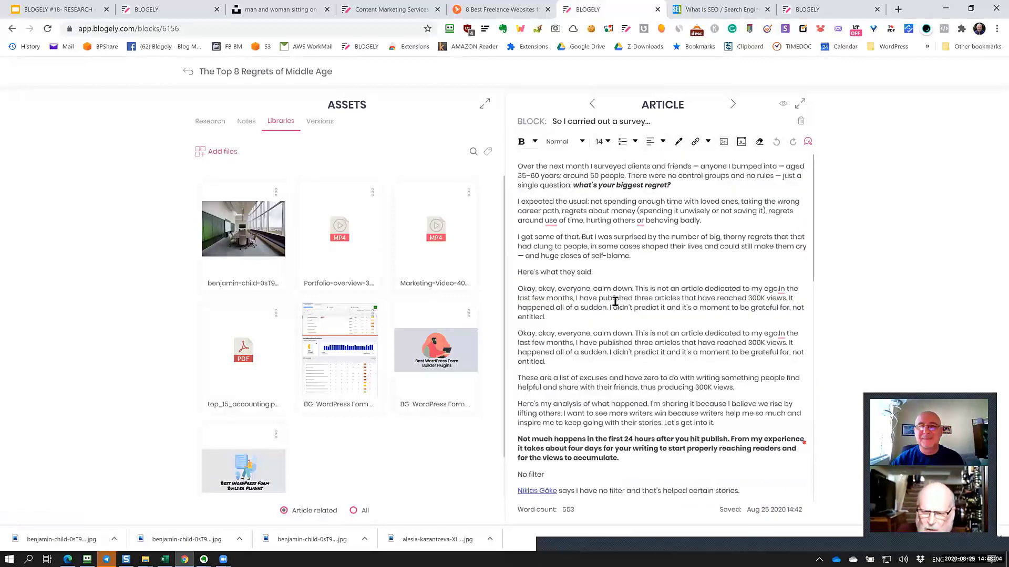
left_click(190, 72)
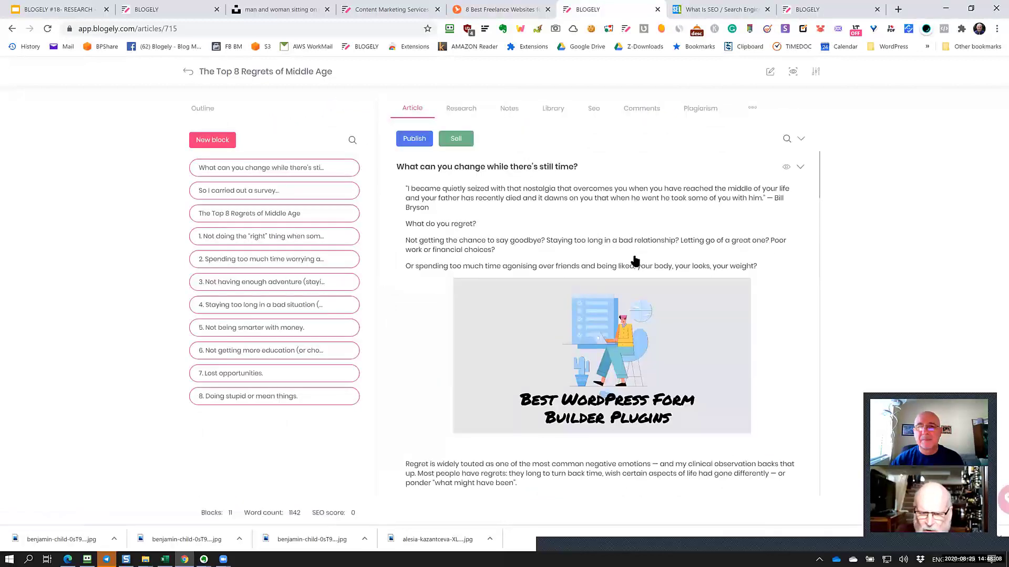
scroll(635, 261, "down", 9)
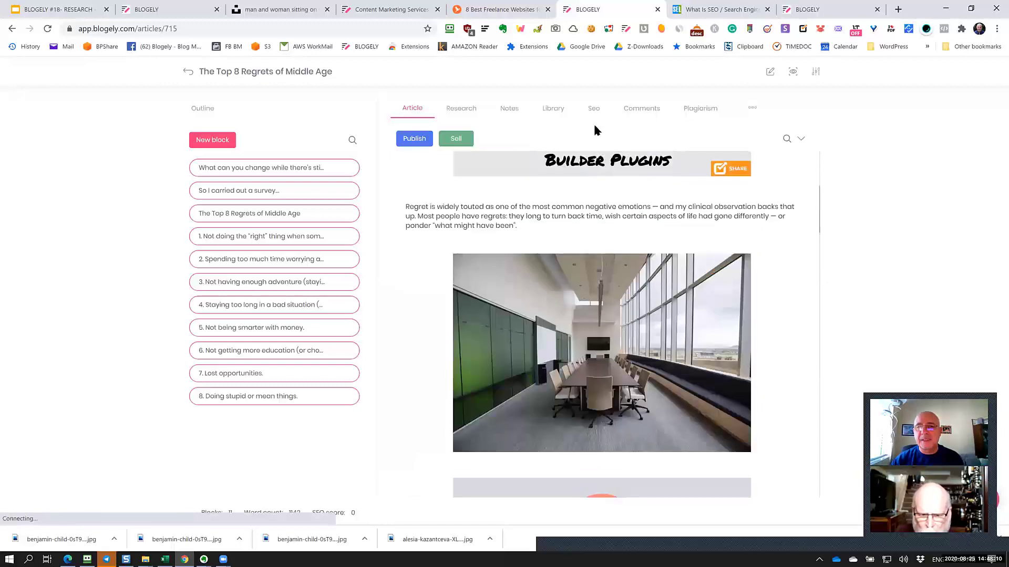
scroll(599, 315, "down", 10)
scroll(599, 334, "up", 10)
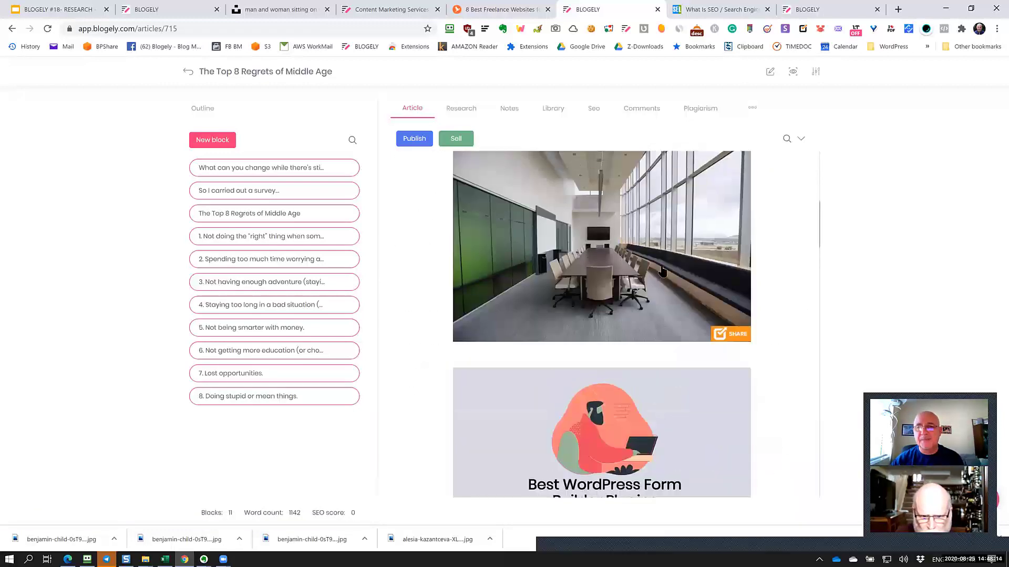
scroll(528, 268, "up", 6)
scroll(532, 277, "down", 6)
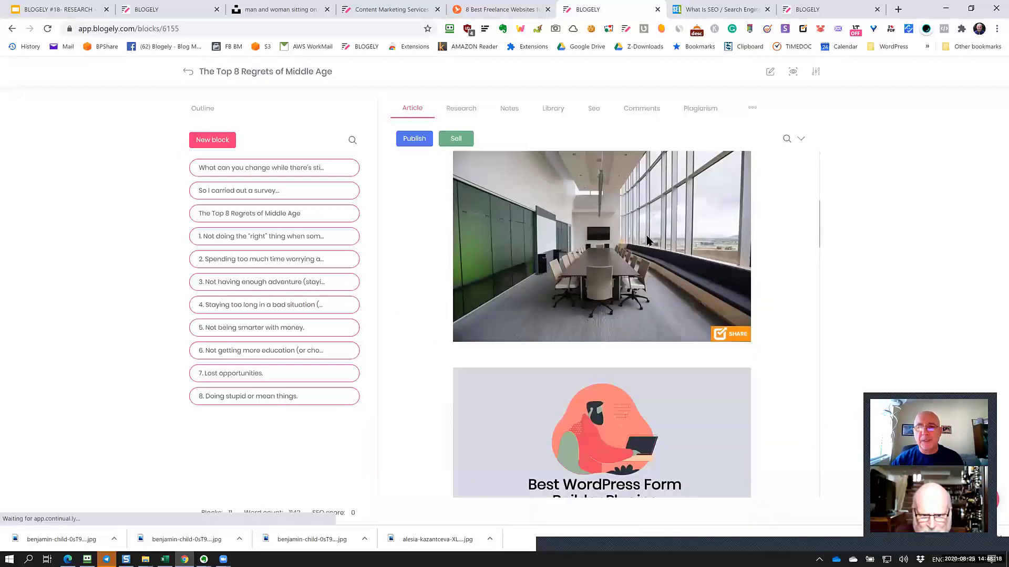
left_click(647, 241)
scroll(590, 247, "down", 5)
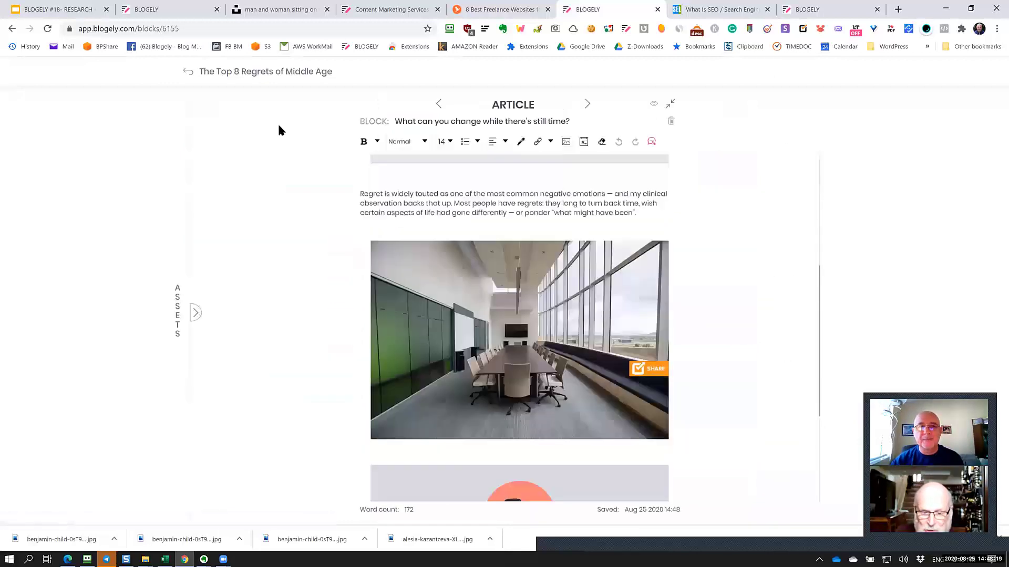
left_click(188, 71)
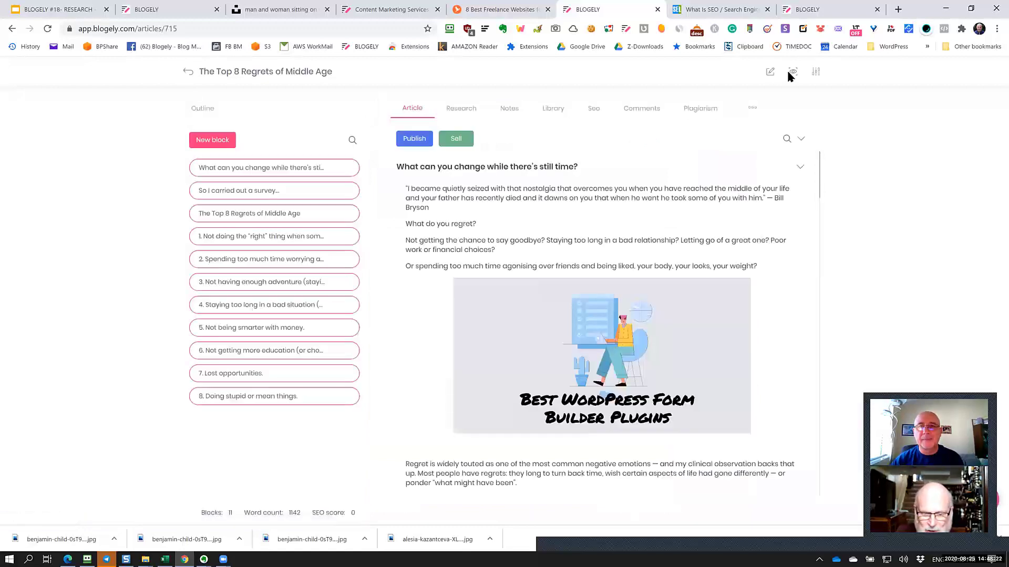
Step: Preview the full article, check its images and table of contents links, and return to the article overview
left_click(790, 71)
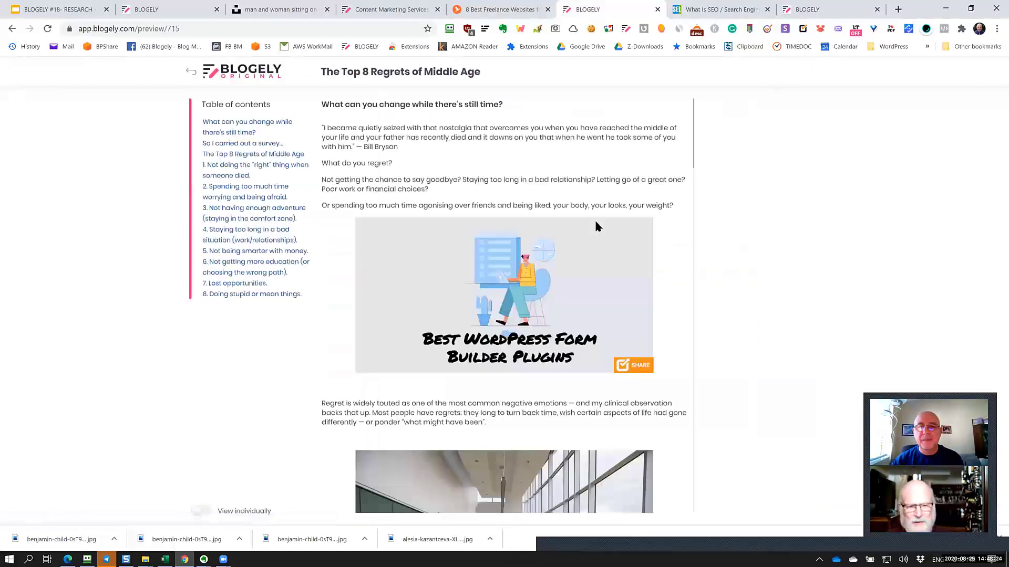
scroll(593, 218, "down", 7)
scroll(577, 211, "down", 7)
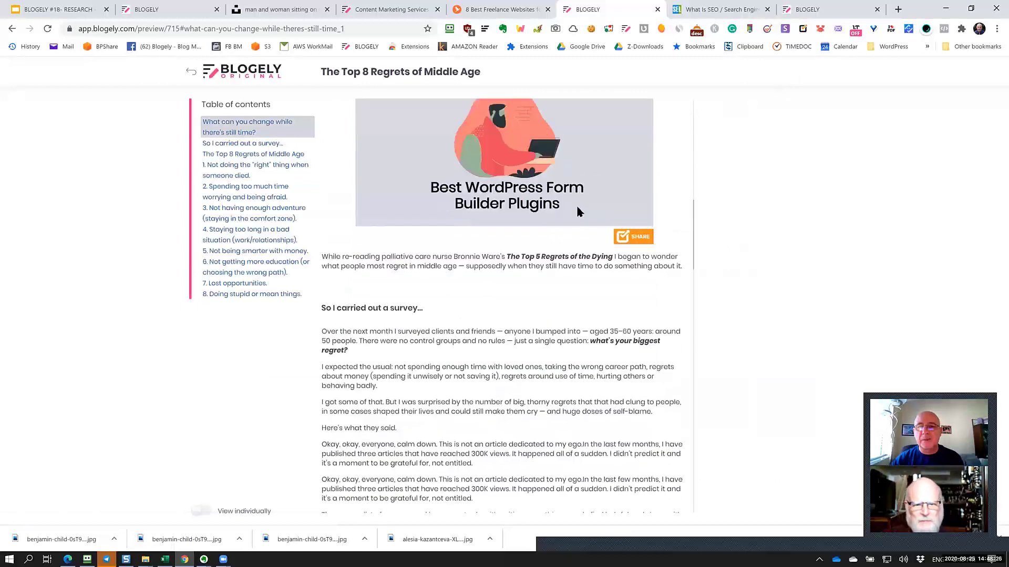
scroll(577, 212, "up", 10)
scroll(577, 210, "up", 2)
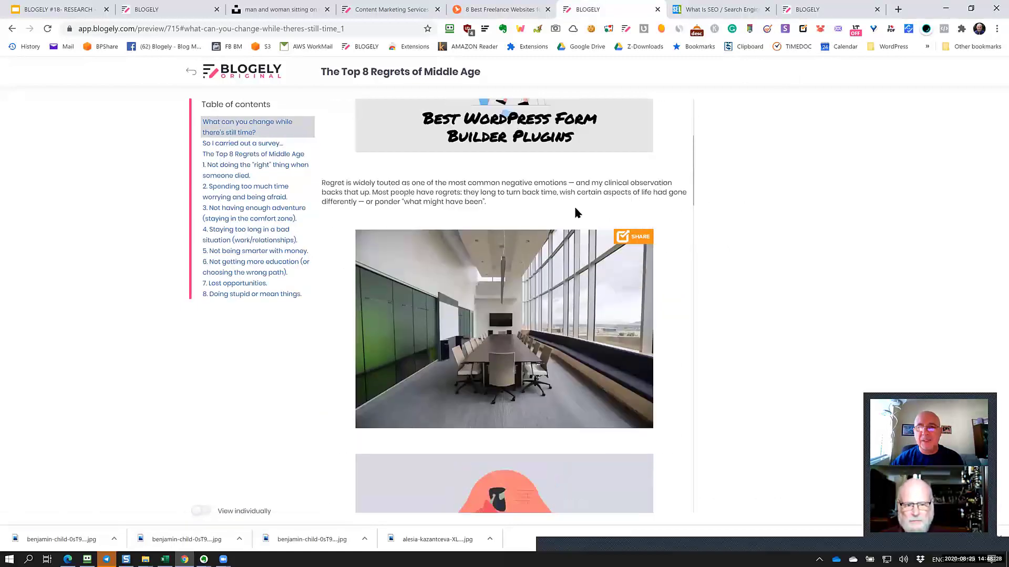
left_click(239, 156)
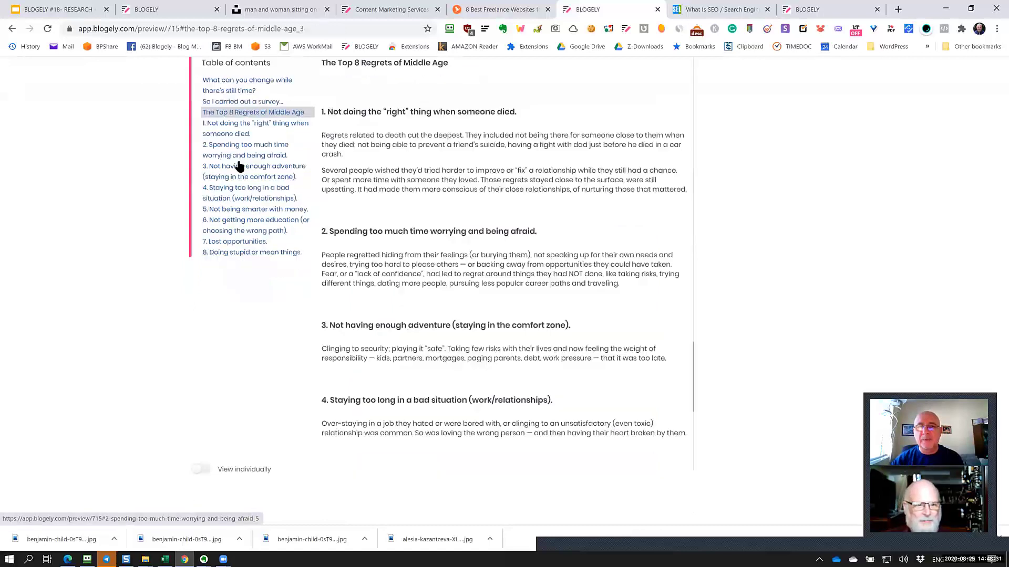
left_click(240, 105)
left_click(237, 83)
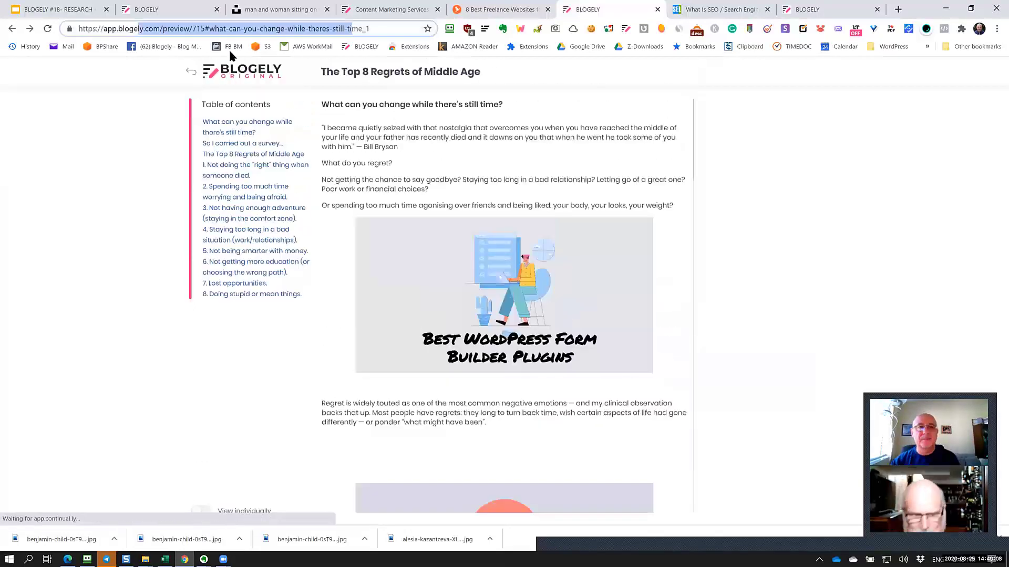
left_click(190, 73)
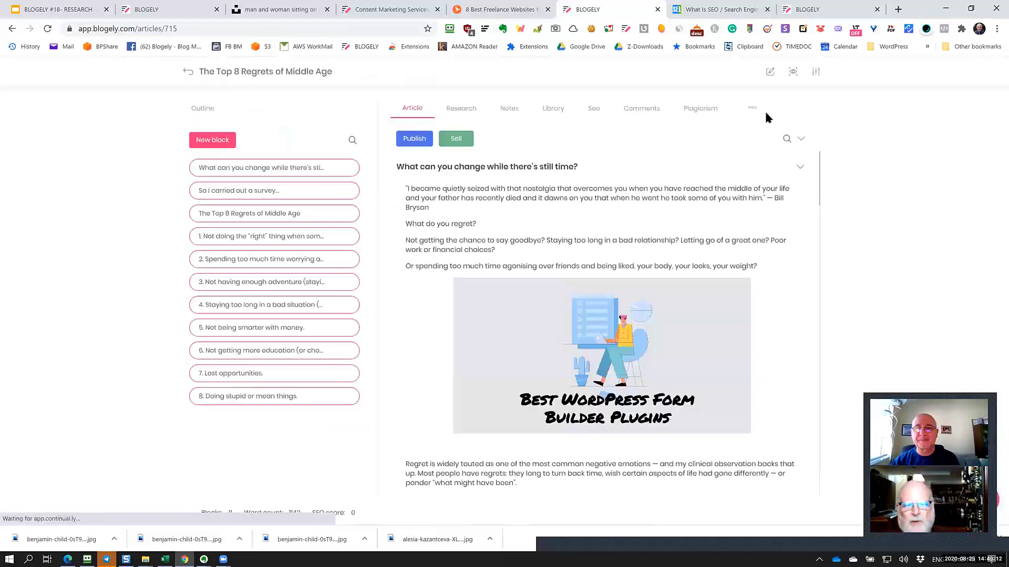
Step: Open the block "What can you change while there's still time?" for editing with the library assets shown beside it
left_click(624, 217)
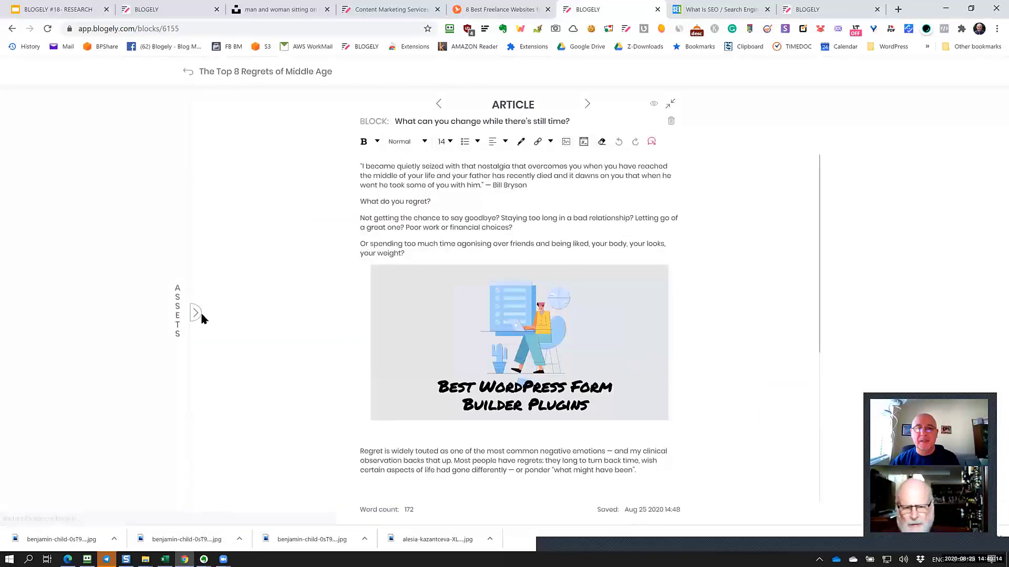
left_click(194, 313)
left_click(248, 122)
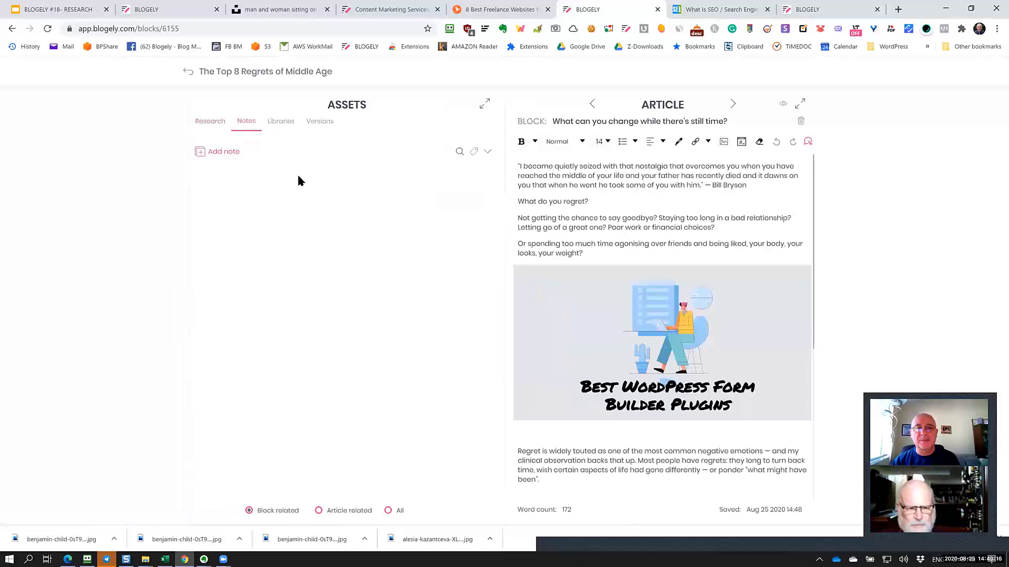
left_click(281, 121)
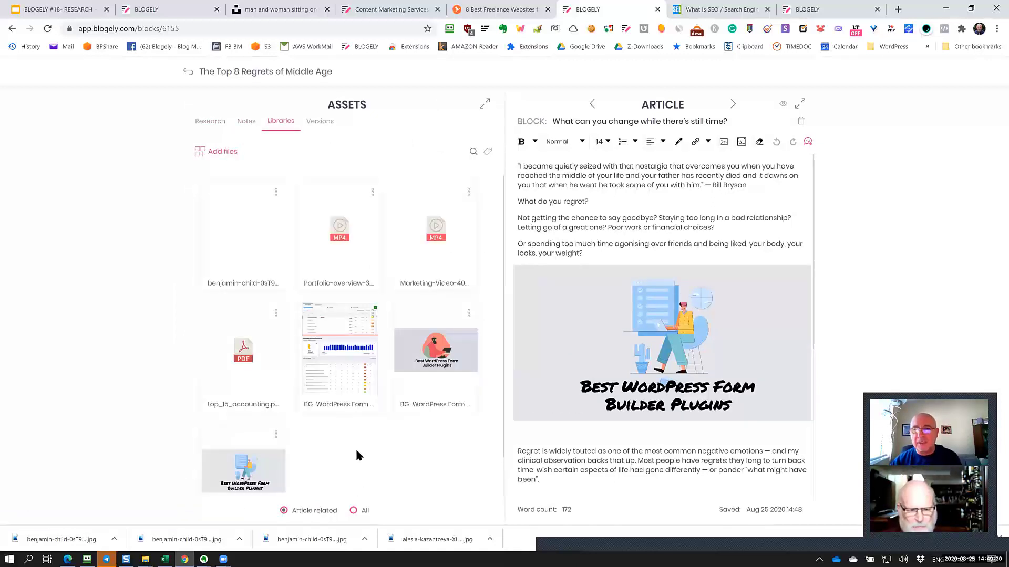
Step: Place the cursor below the paragraph ending "what might have been" and start copying the Marketing-Video-40s file there from the library
scroll(554, 320, "down", 5)
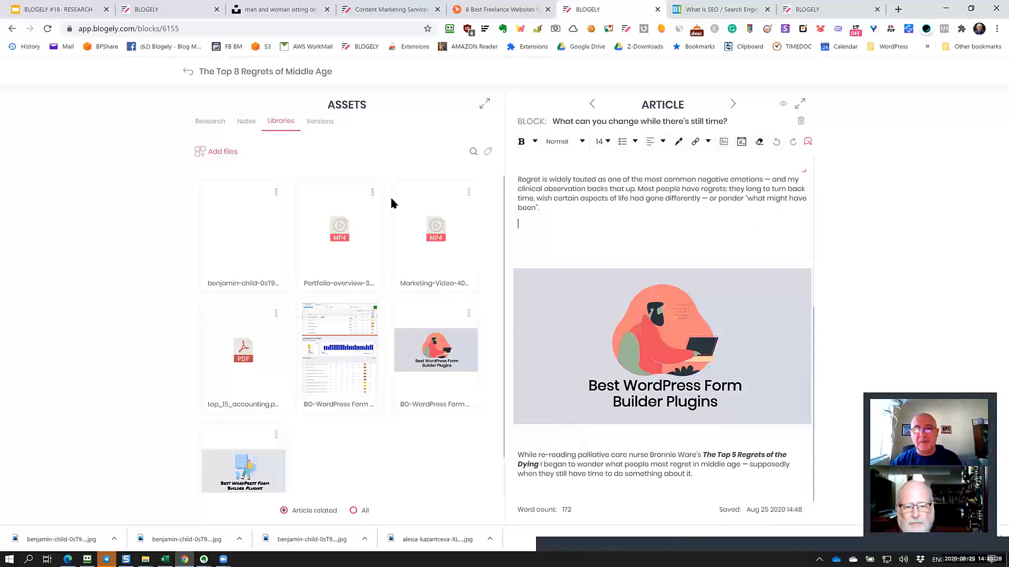
left_click(469, 192)
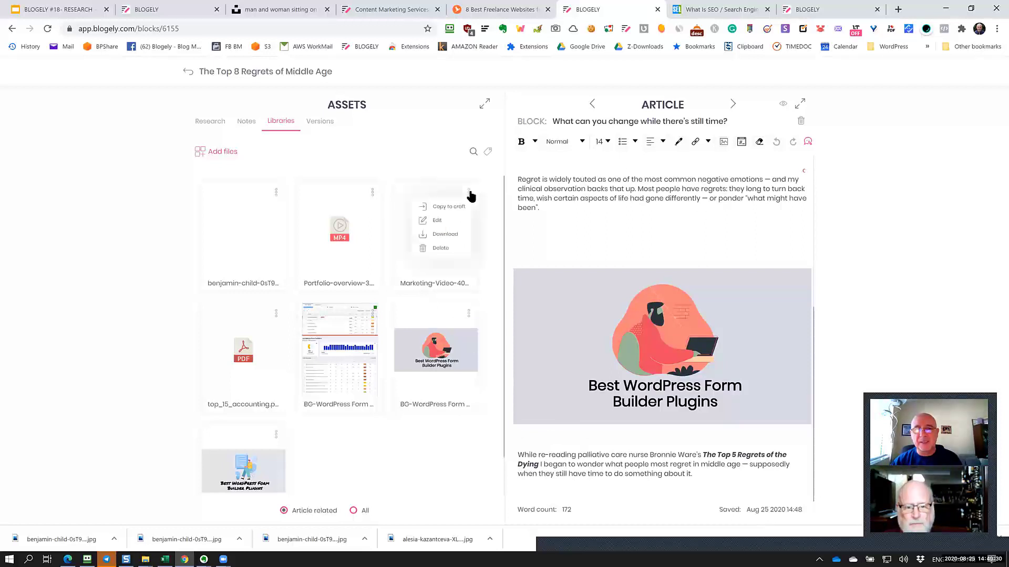
left_click(590, 222)
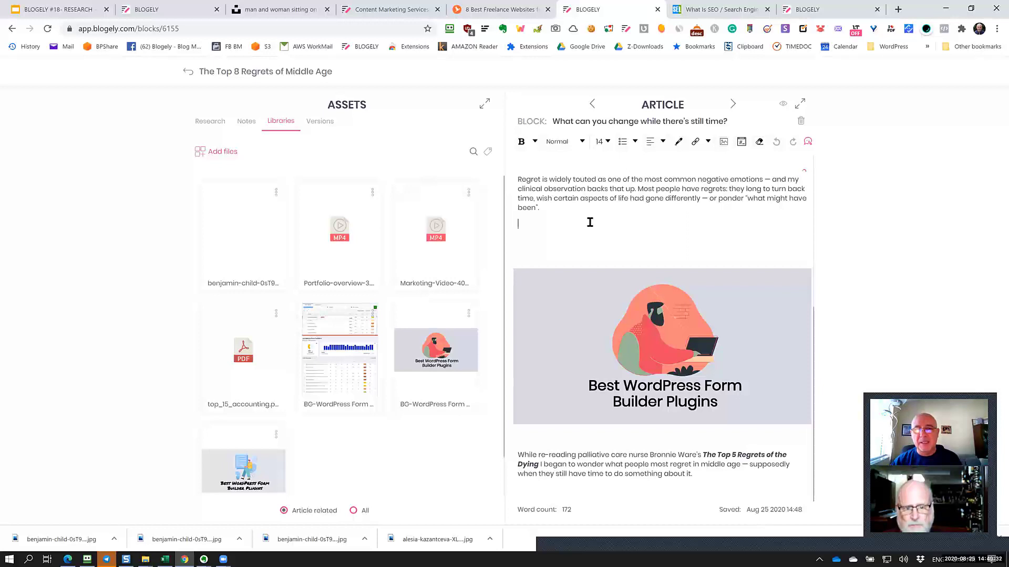
left_click(470, 193)
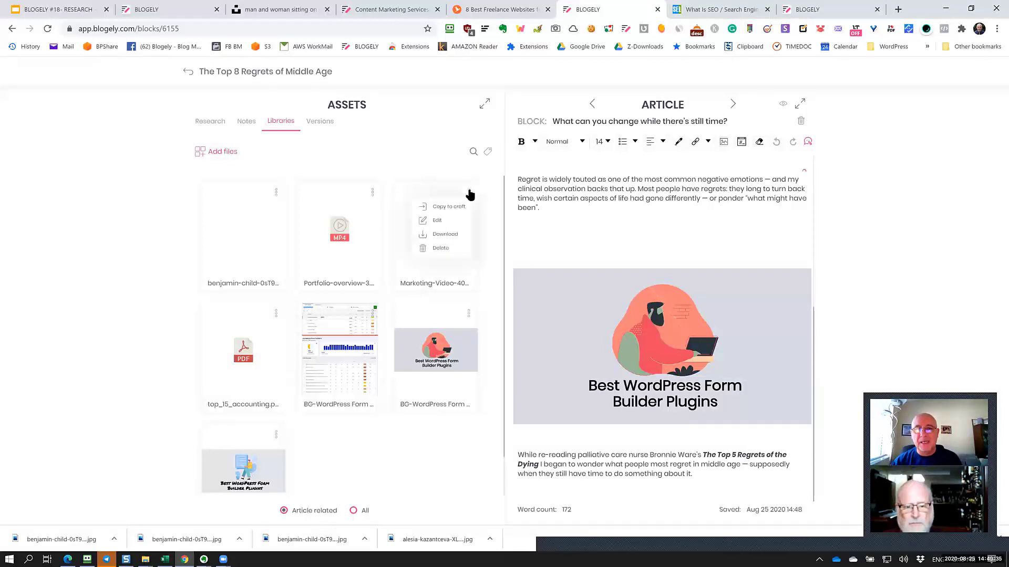
left_click(430, 211)
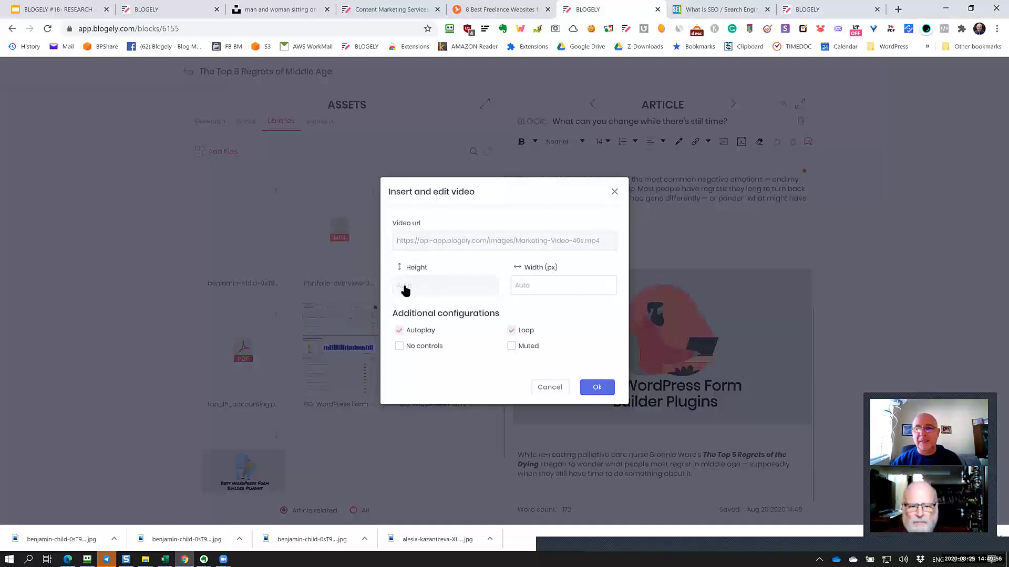
Step: Set the video's width to 600 px, turn off Autoplay and Loop, insert it, and select it in the article
left_click(556, 287)
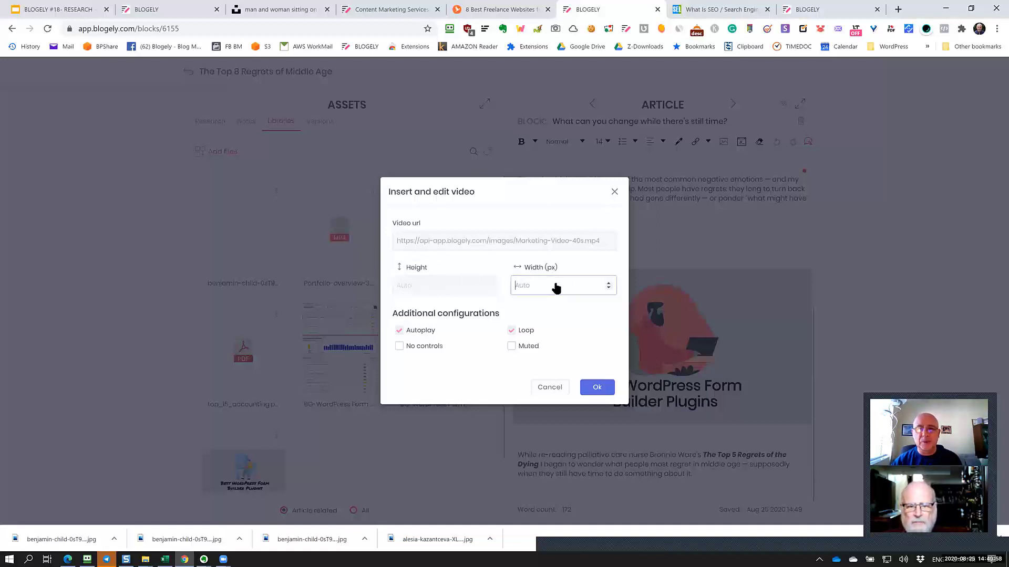
type("600")
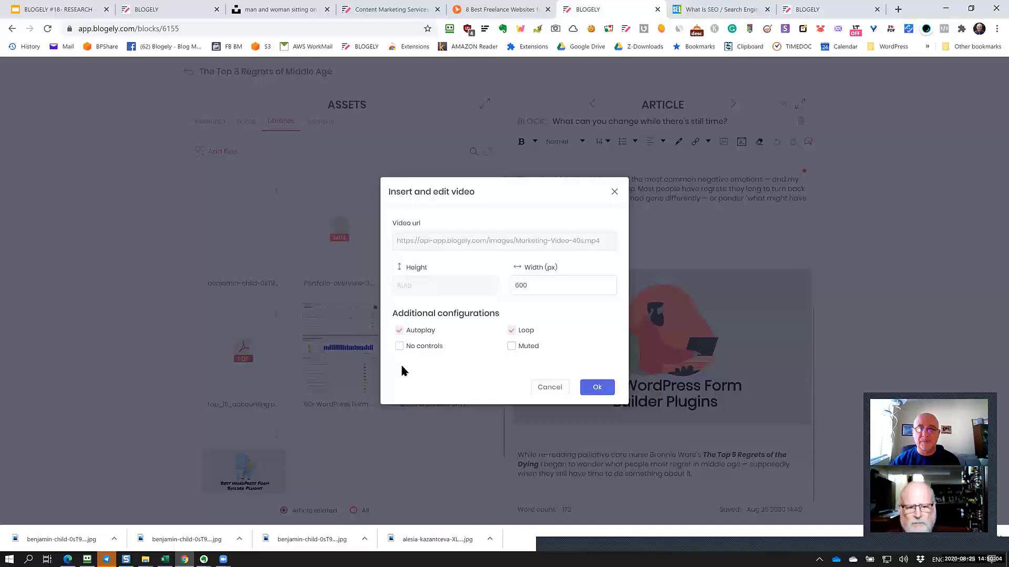
left_click(399, 330)
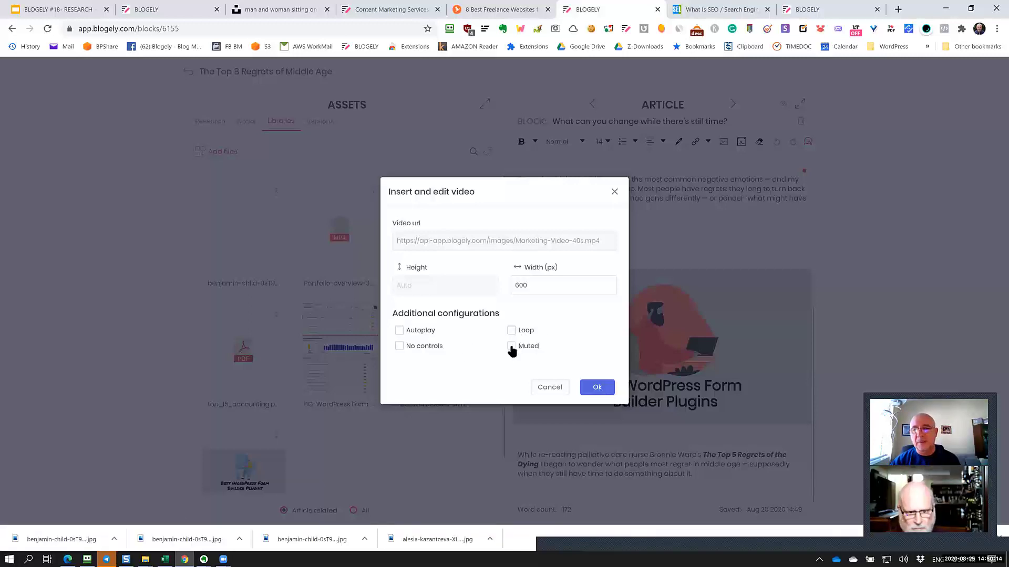
left_click(597, 387)
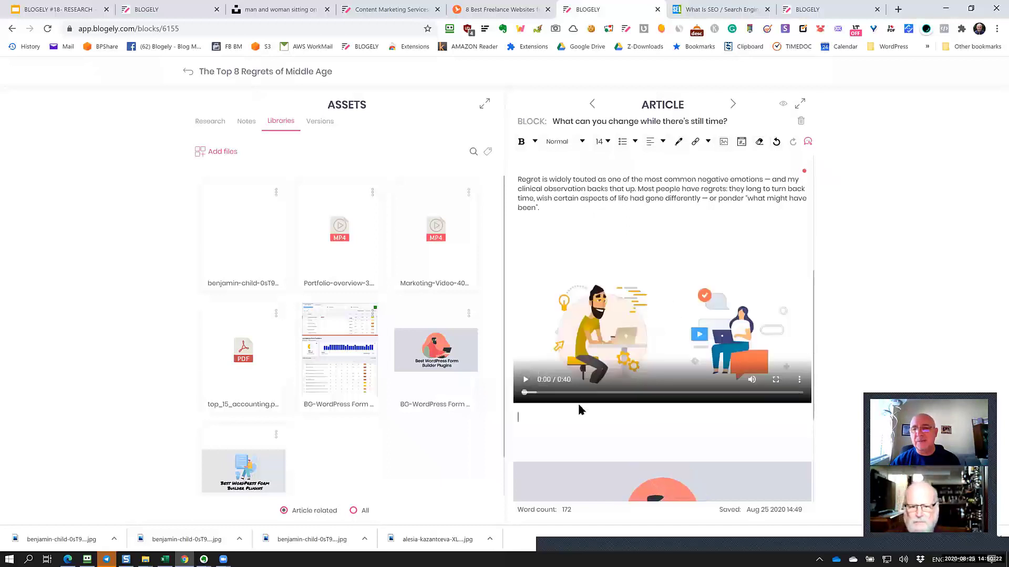
left_click(528, 382)
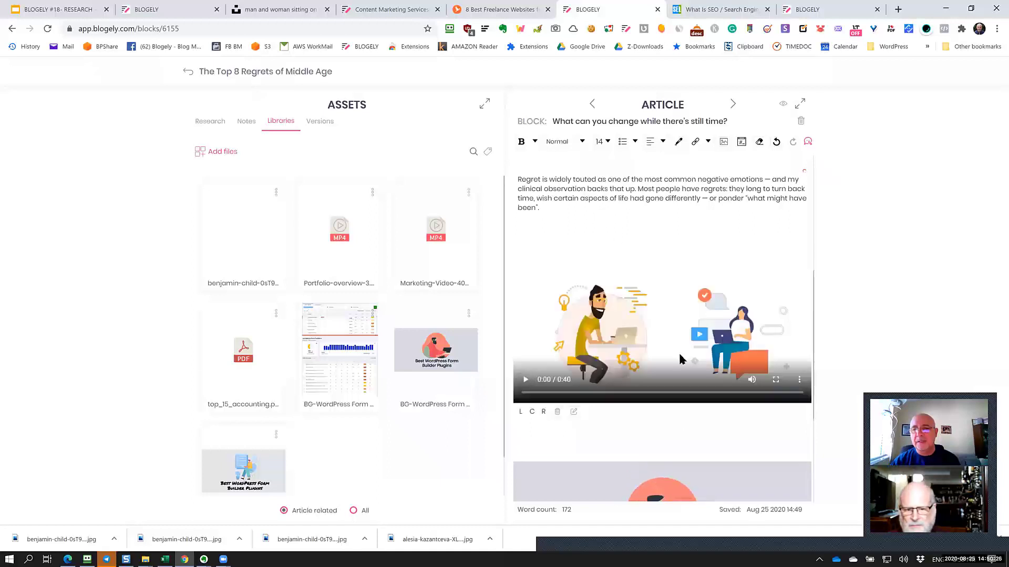
Step: Remove the blank line above the inserted video and play the video in the full article preview
left_click(642, 245)
key("BackSpace")
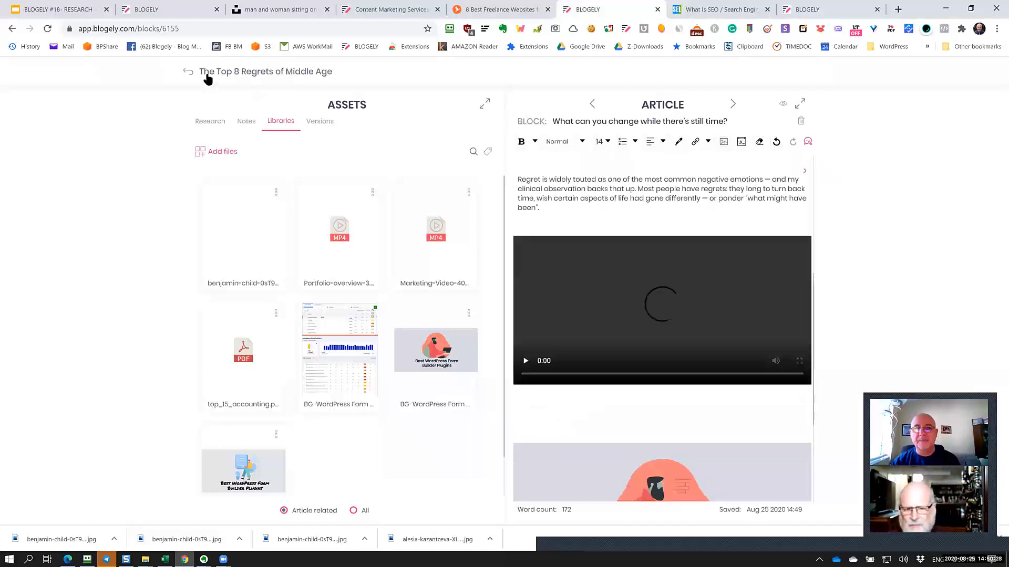
left_click(190, 72)
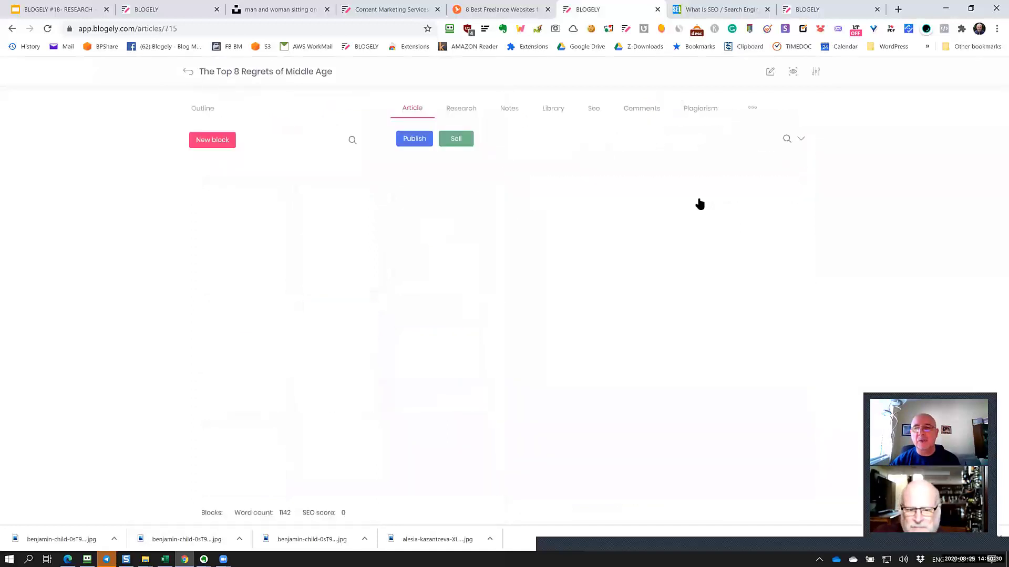
left_click(792, 71)
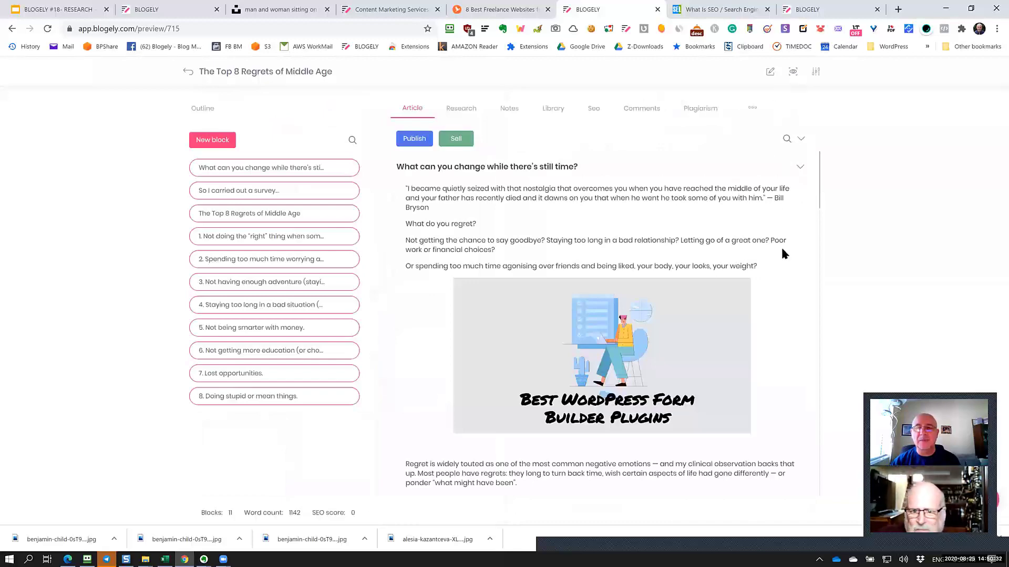
scroll(535, 253, "down", 6)
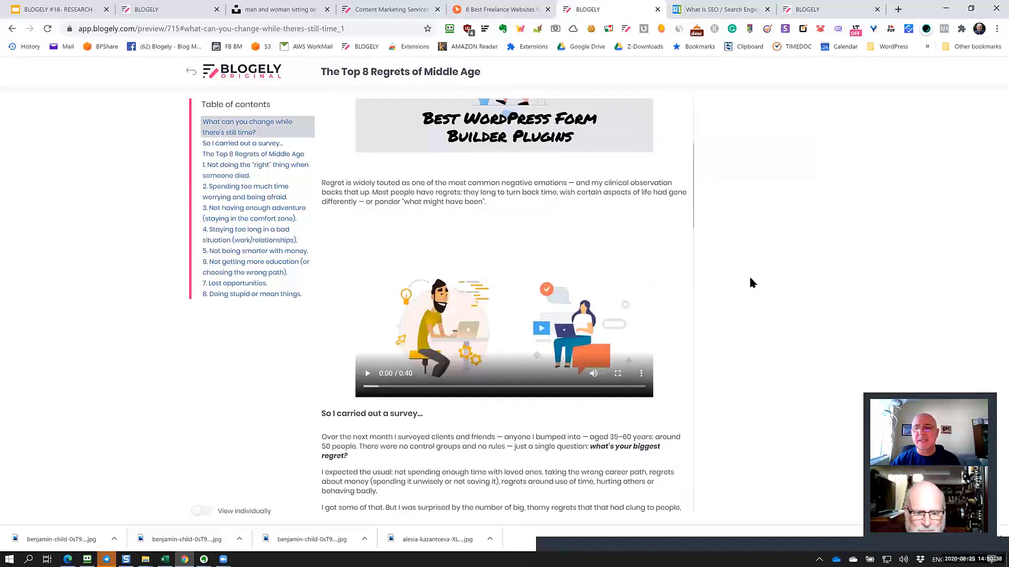
left_click(385, 374)
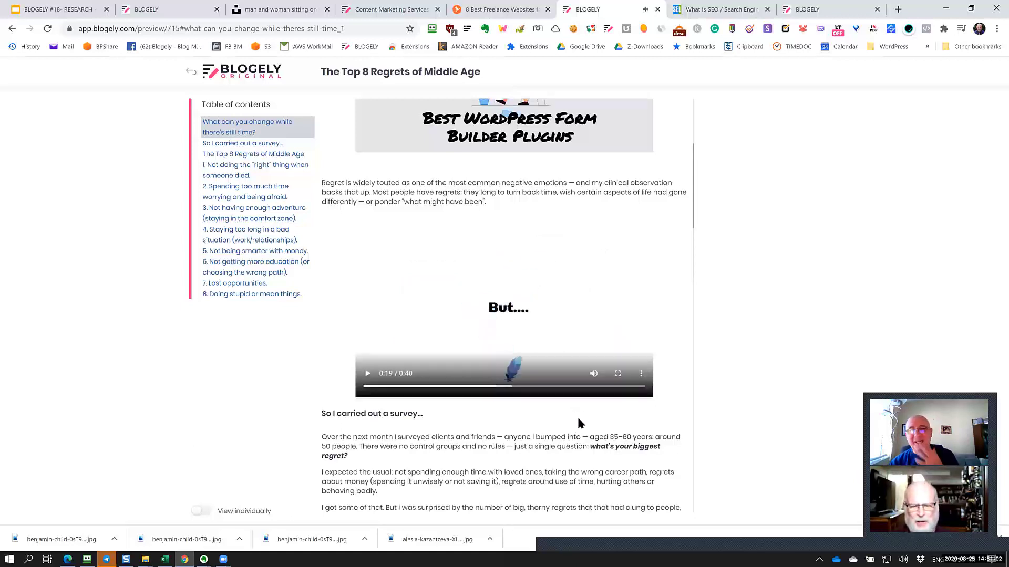
Step: Leave the preview and open the block "What can you change while there's still time?" for editing at its video
left_click(191, 72)
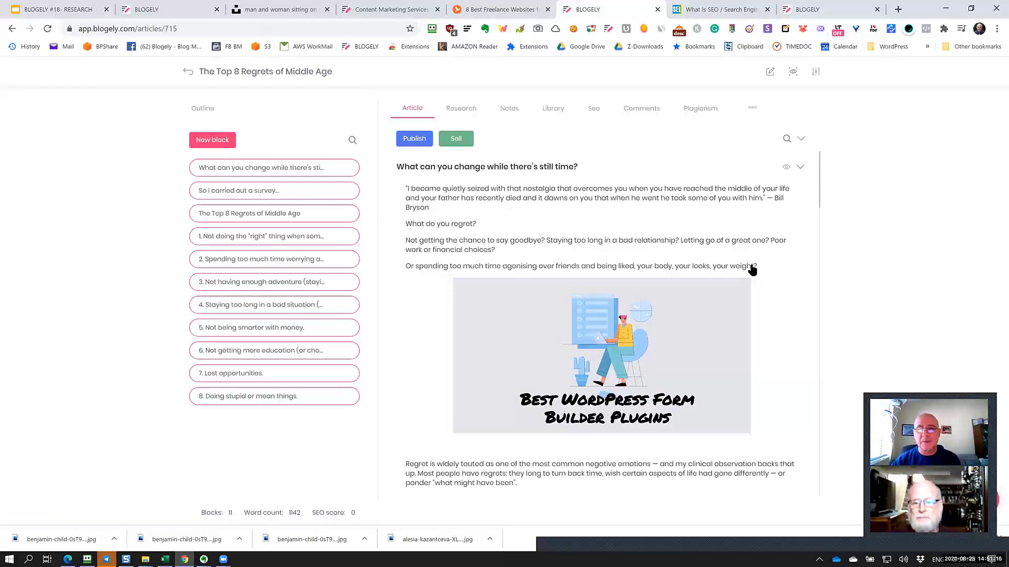
scroll(620, 389, "down", 8)
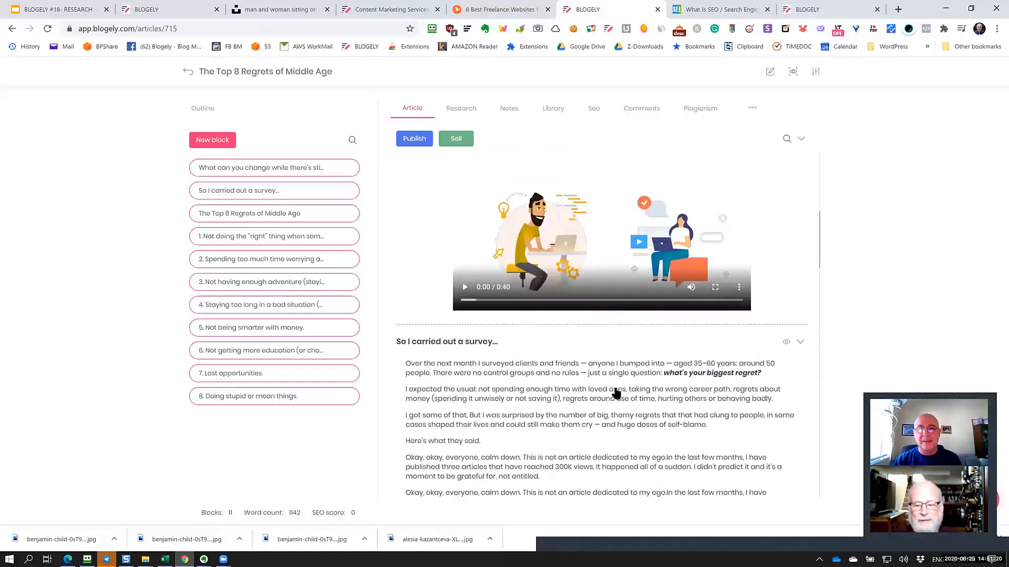
left_click(616, 392)
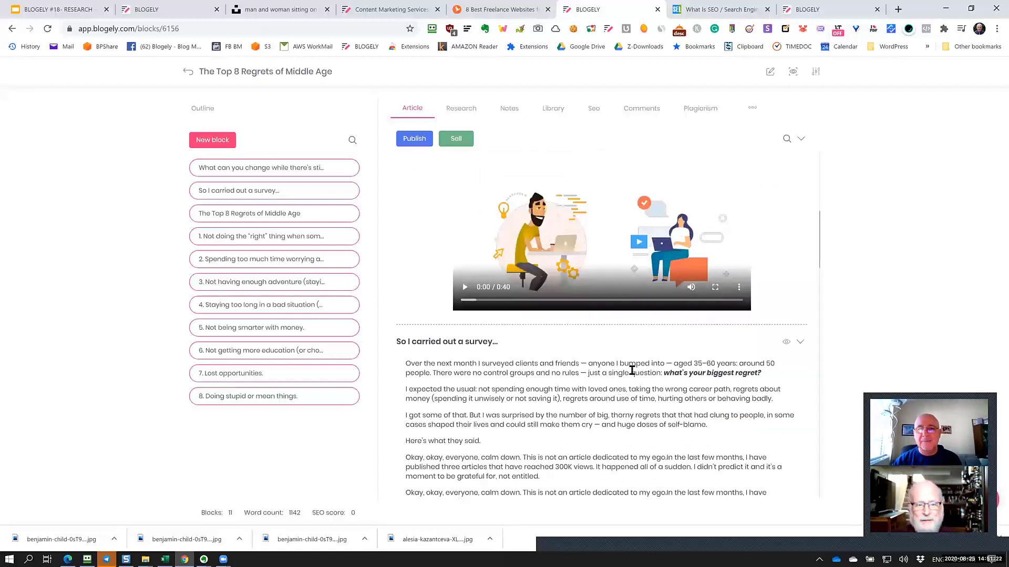
scroll(604, 359, "down", 10)
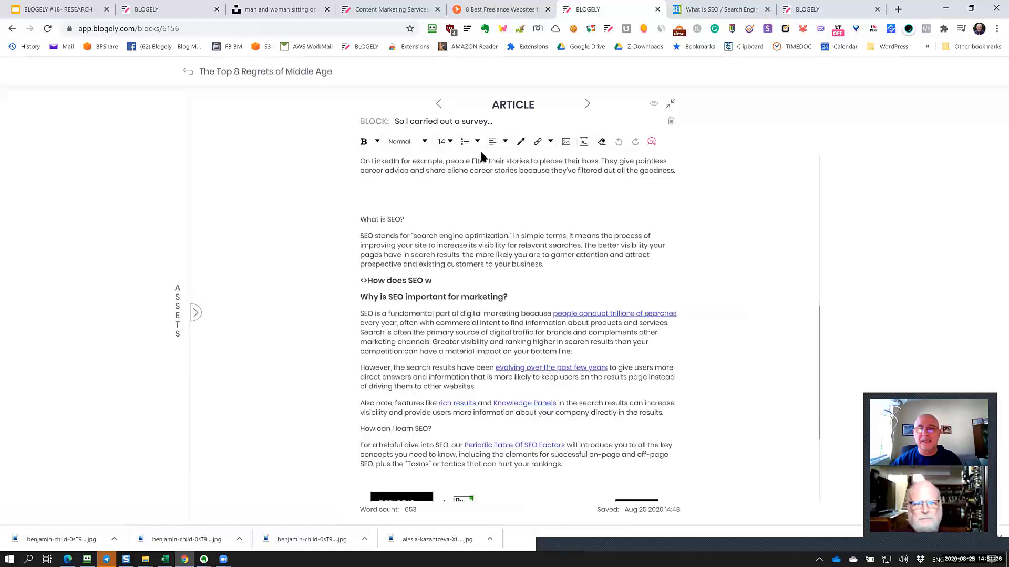
left_click(438, 105)
scroll(663, 348, "down", 1)
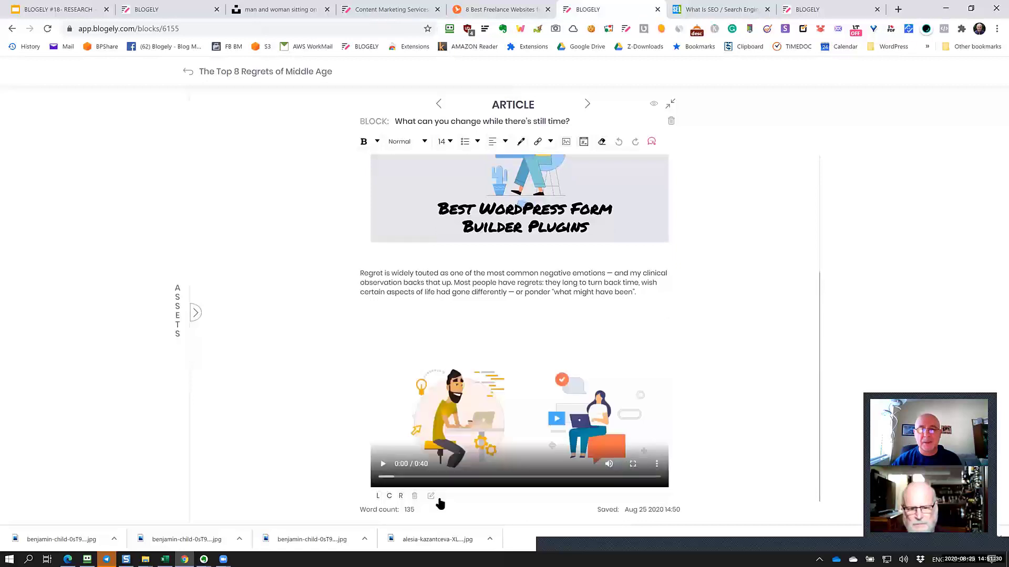
Step: Edit the marketing video's settings to turn on No controls and Muted, and apply them
left_click(432, 497)
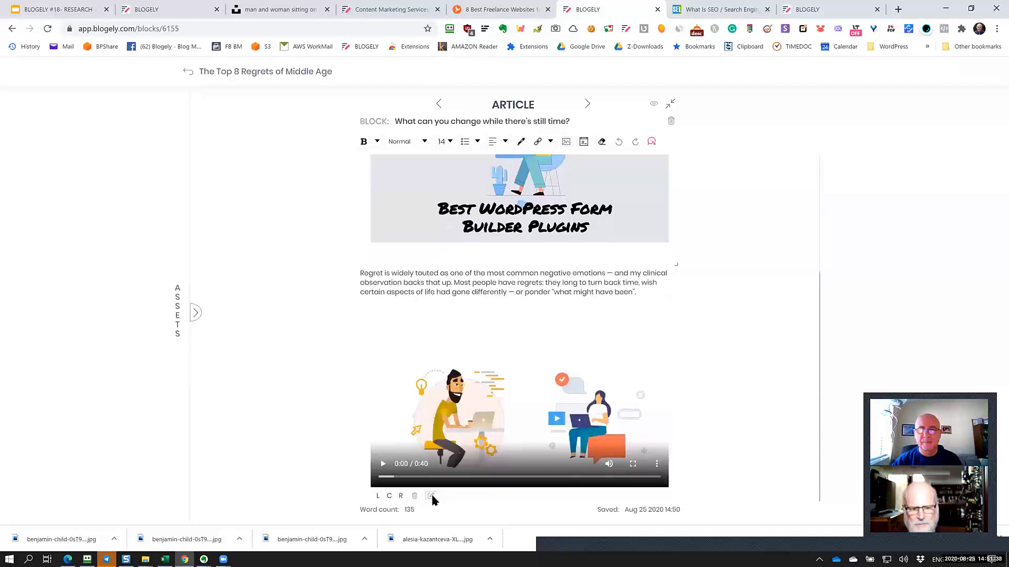
left_click(431, 495)
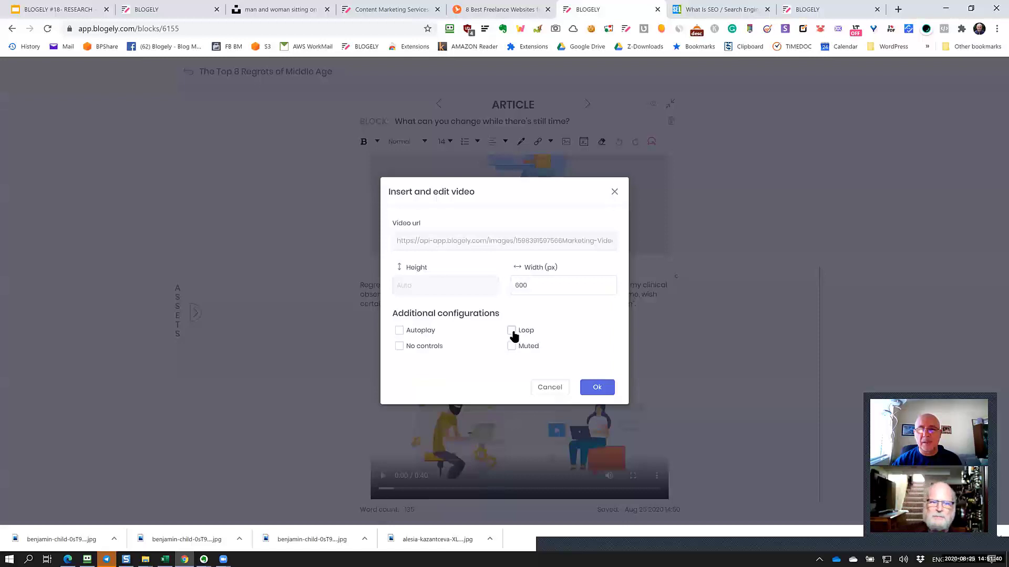
left_click(400, 348)
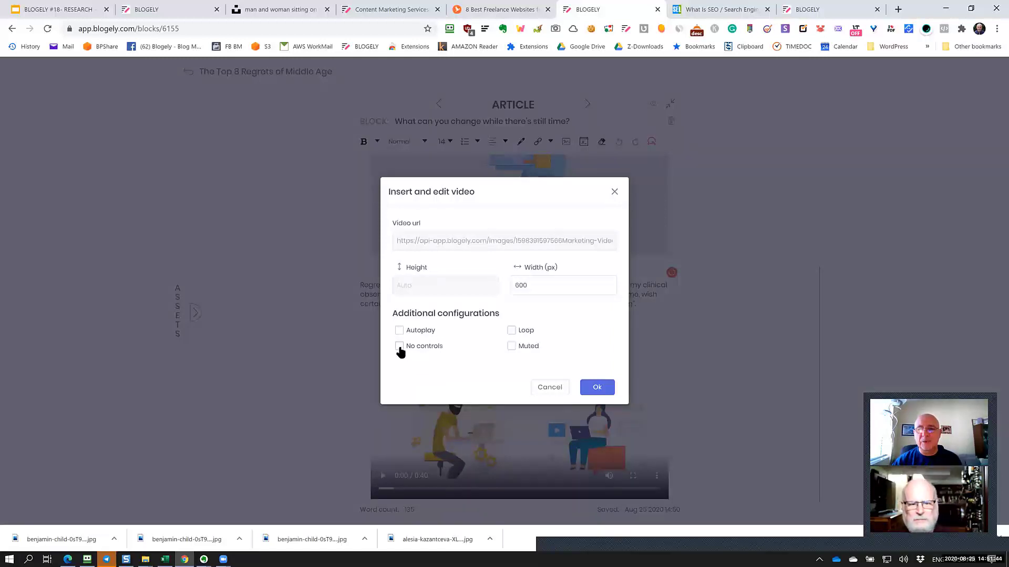
left_click(522, 351)
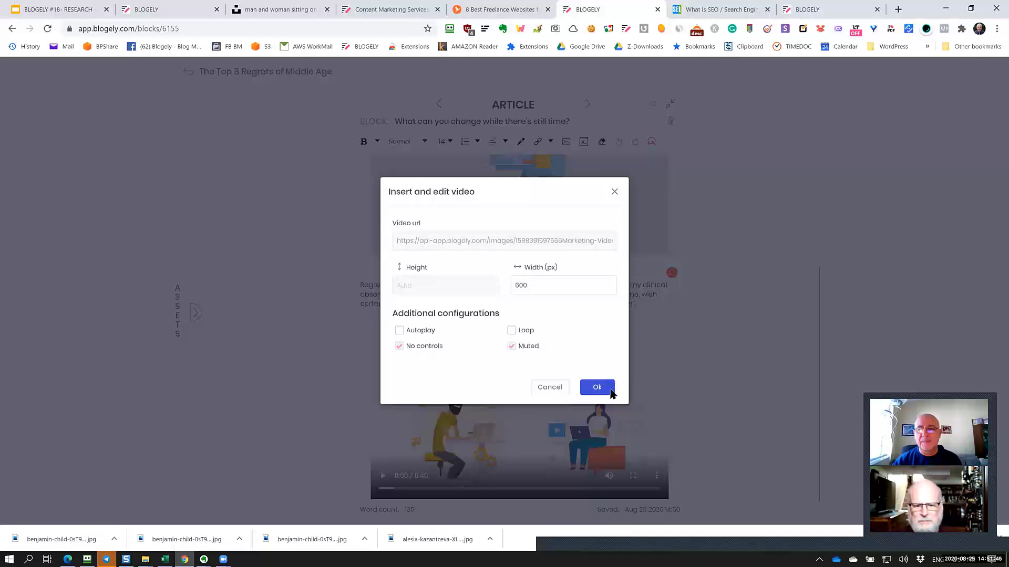
left_click(599, 389)
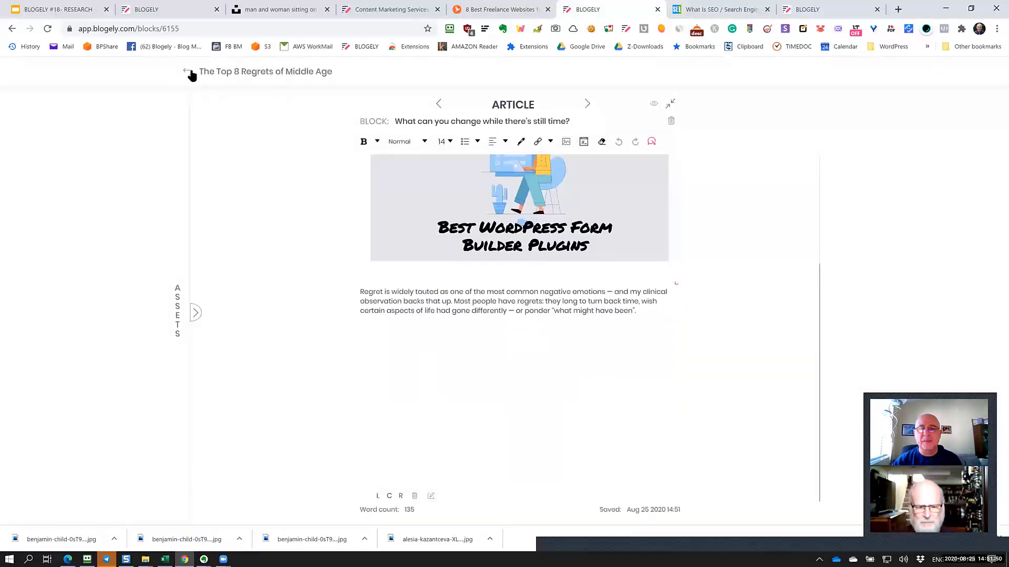
Step: Open the full article preview and check how the video below the "what might have been" paragraph is displayed
key("alt+Left")
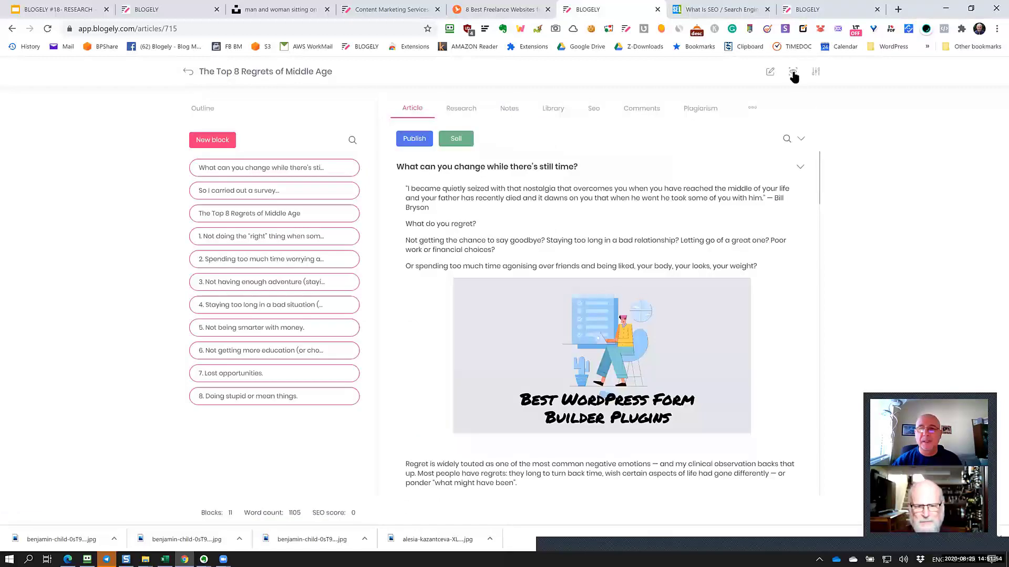
left_click(793, 72)
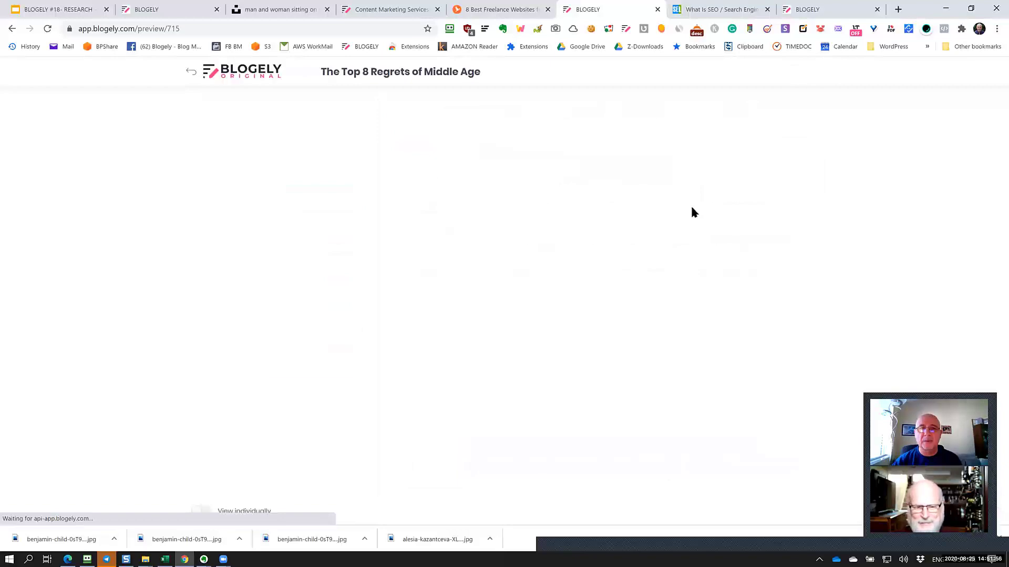
scroll(583, 254, "down", 5)
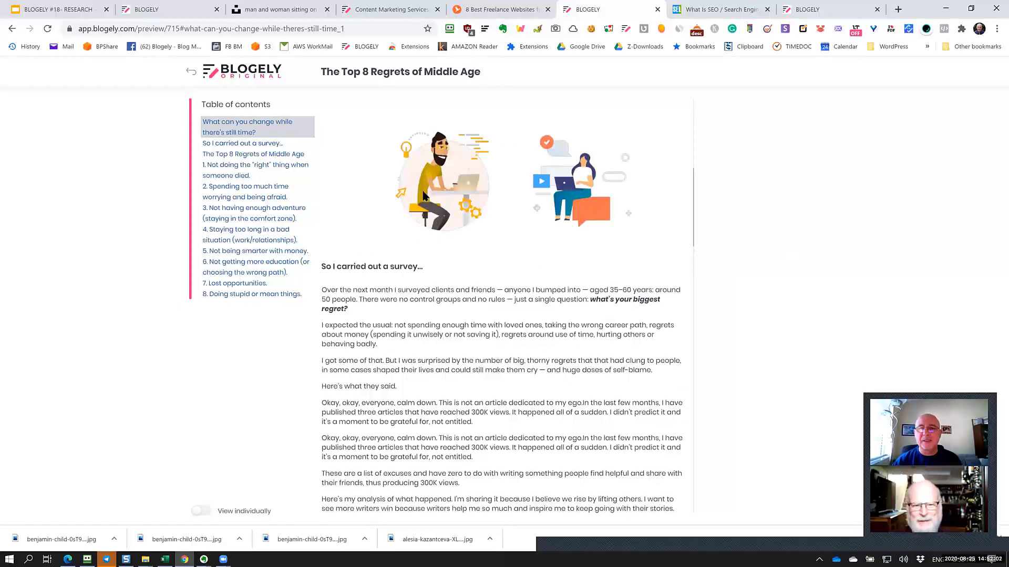
scroll(594, 250, "up", 7)
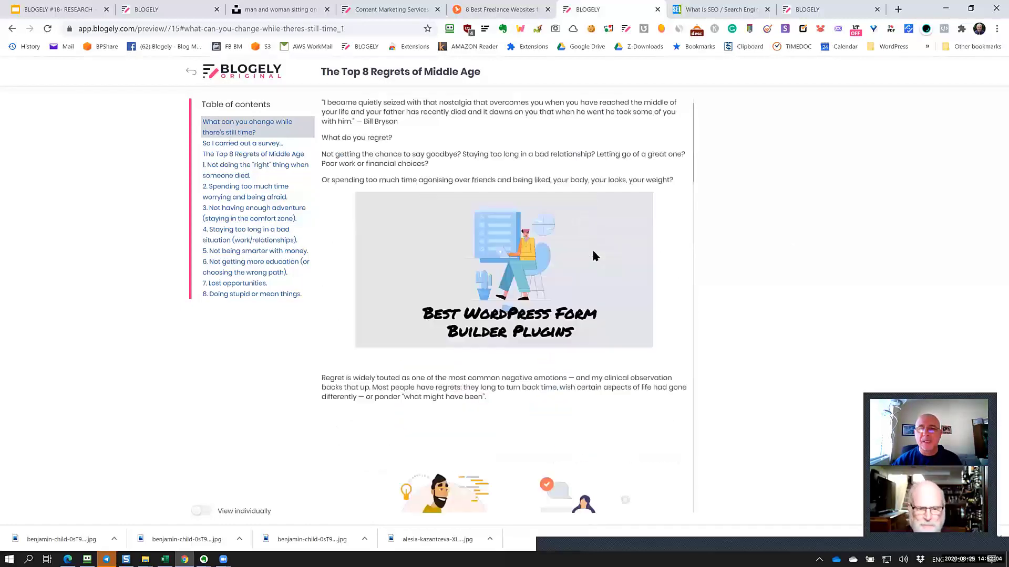
scroll(592, 248, "down", 4)
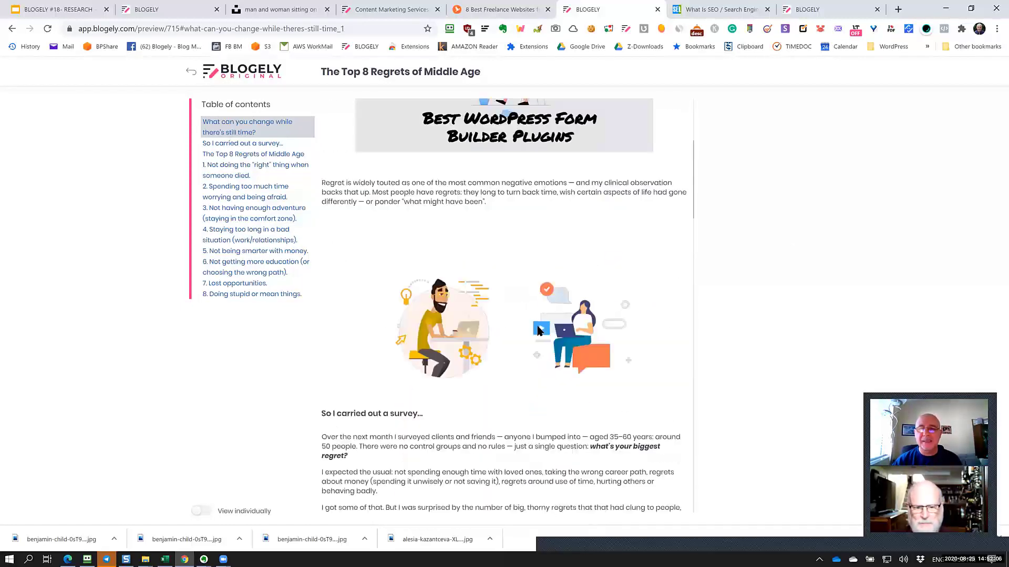
scroll(541, 315, "up", 3)
scroll(450, 219, "down", 3)
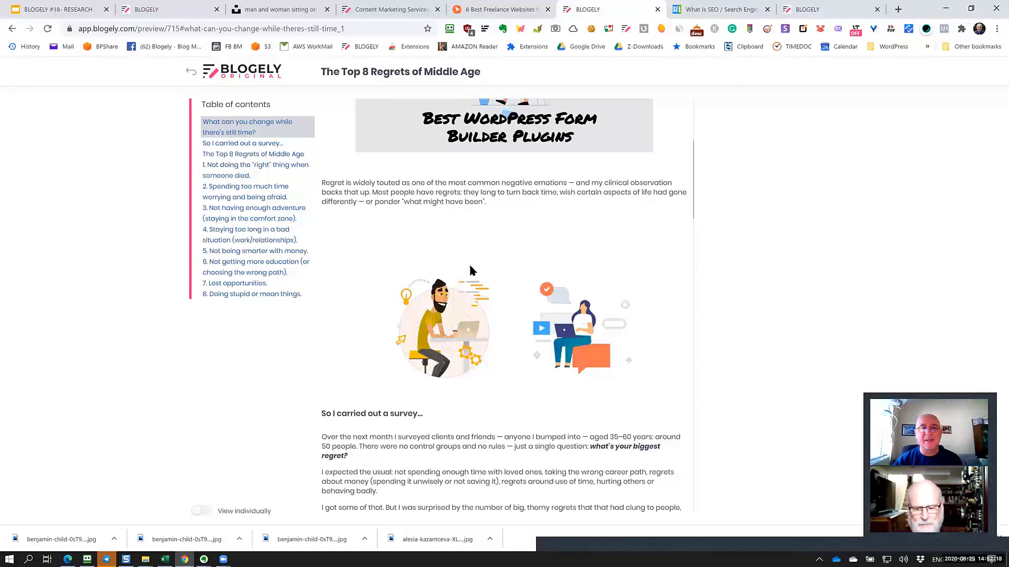
Step: Return to block editing, move to the block "So I carried out a survey..." and show the library assets beside it
left_click(190, 74)
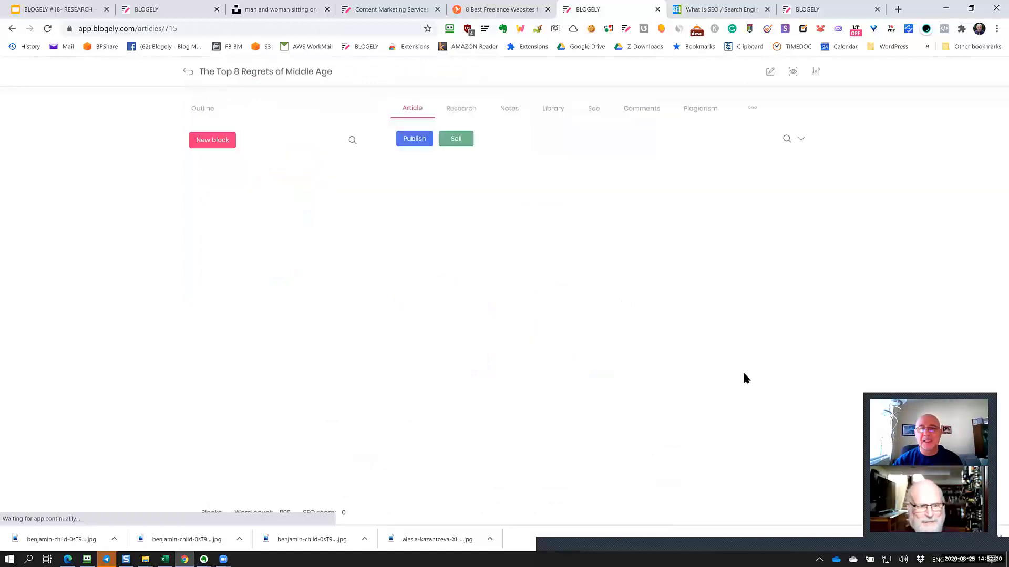
scroll(656, 351, "down", 5)
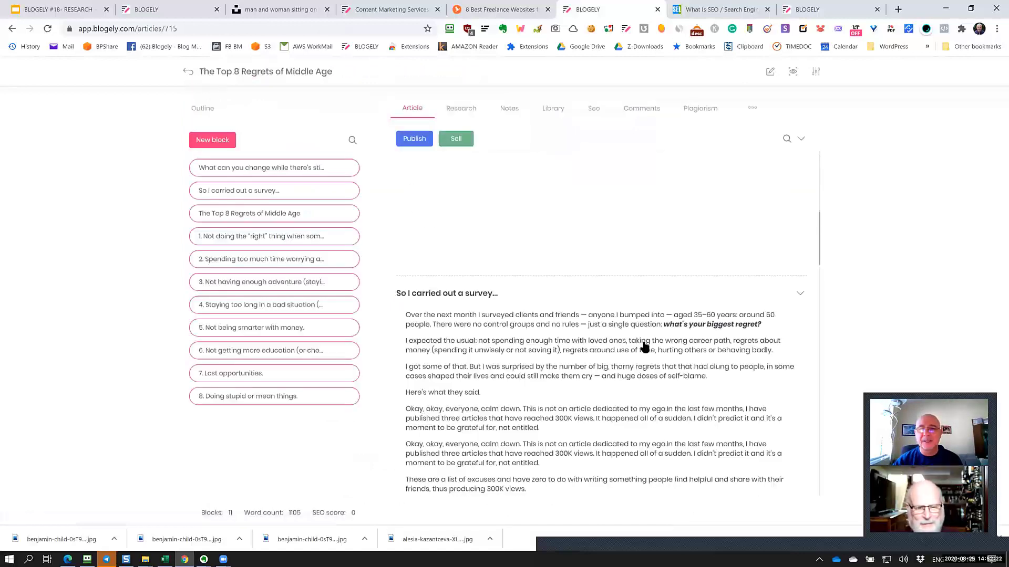
scroll(578, 289, "up", 3)
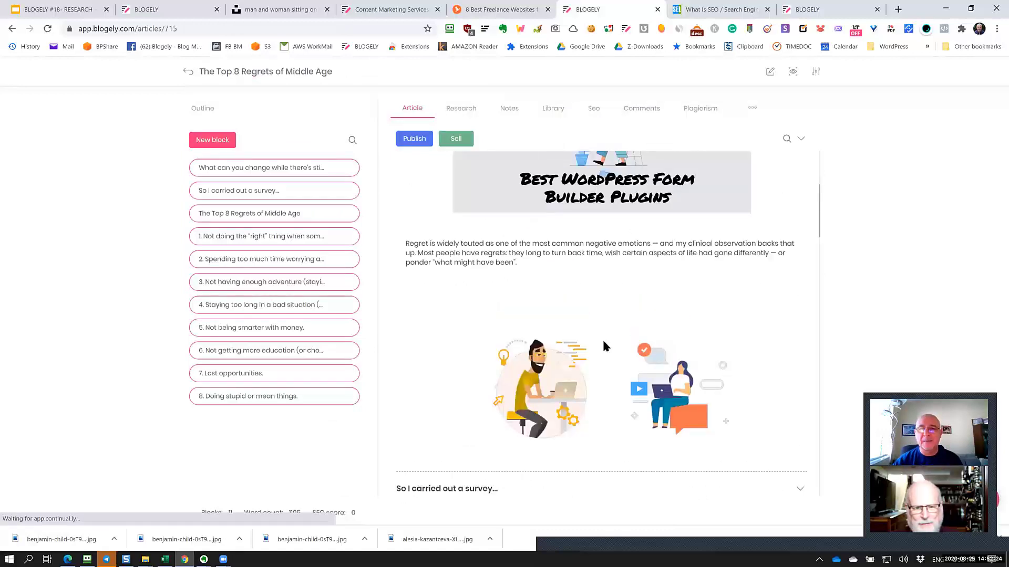
left_click(602, 338)
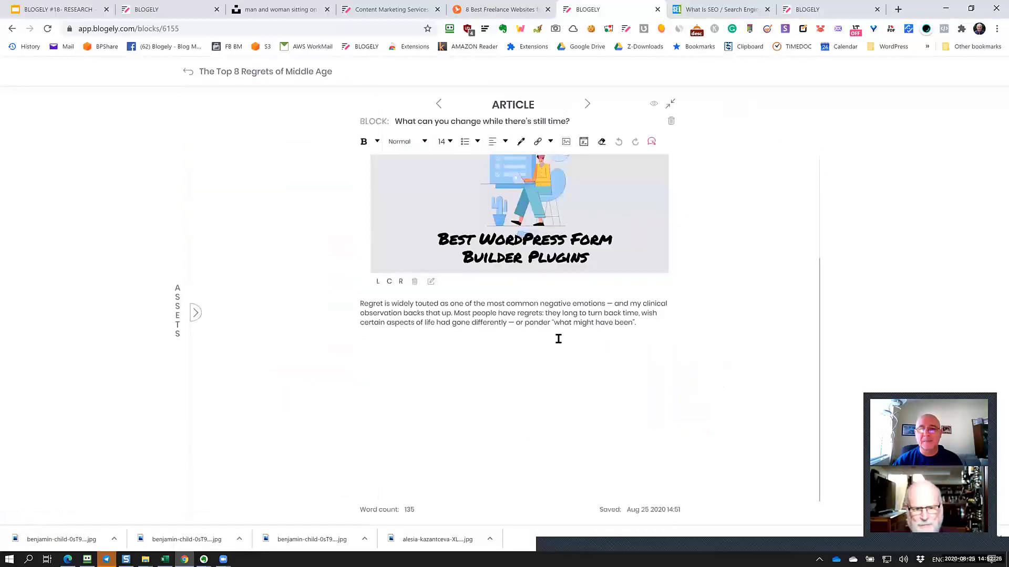
scroll(591, 374, "up", 3)
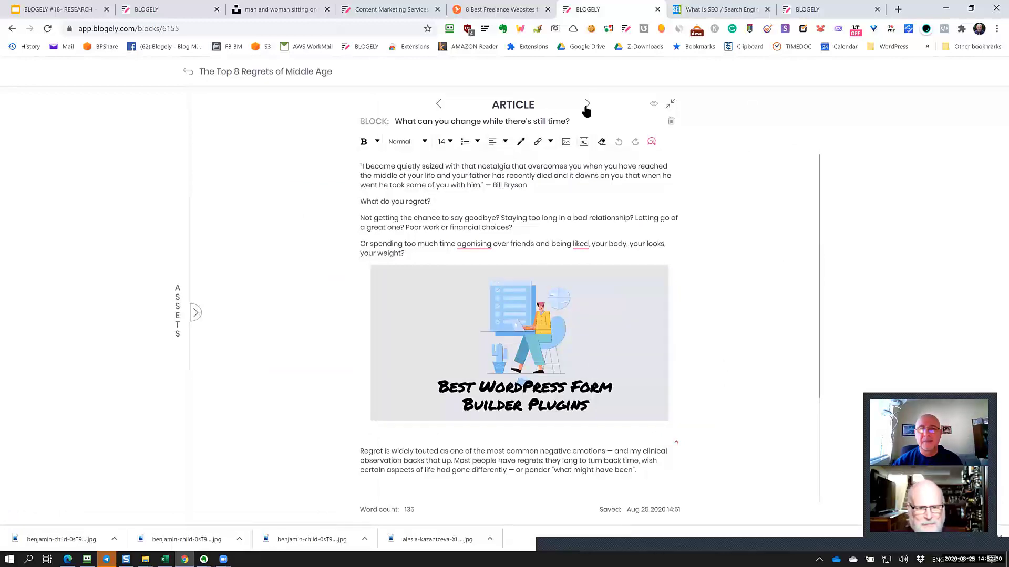
left_click(195, 313)
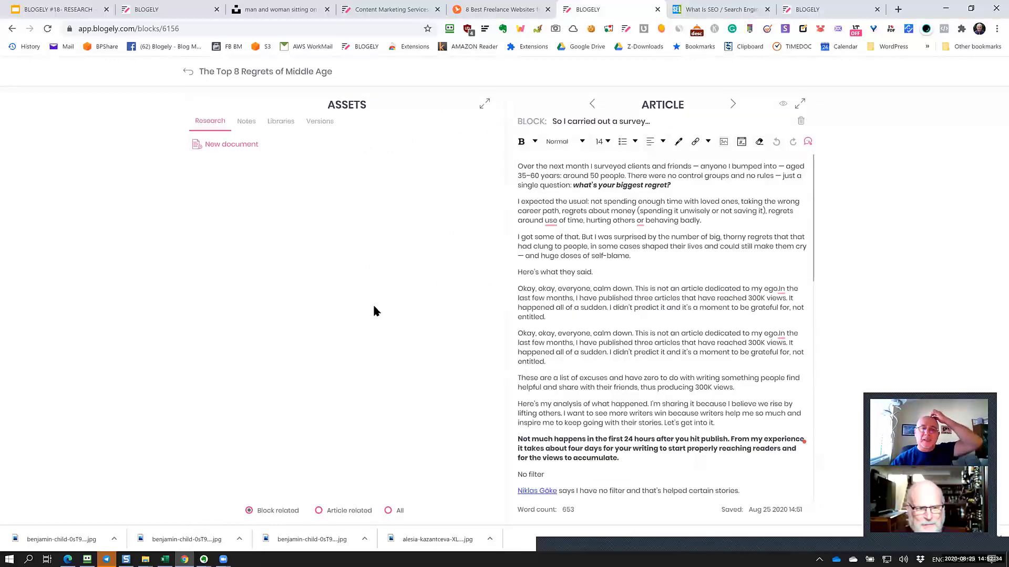
left_click(246, 121)
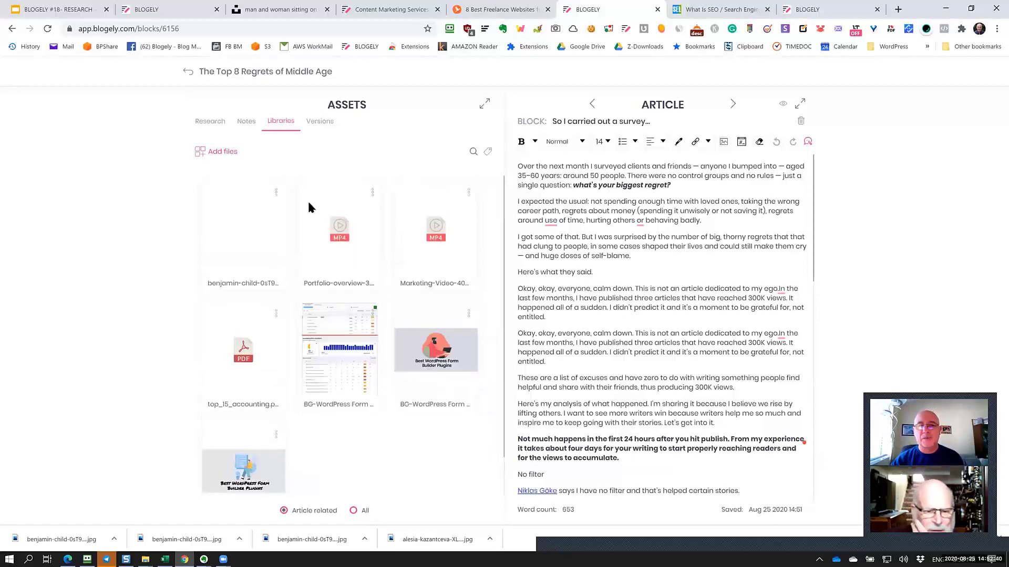
scroll(602, 383, "down", 15)
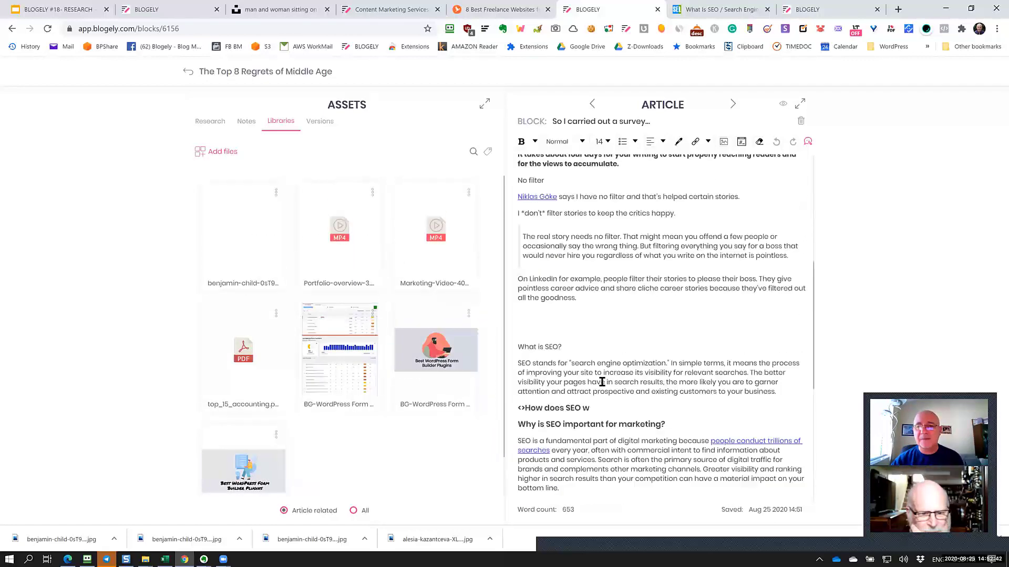
scroll(602, 378, "up", 5)
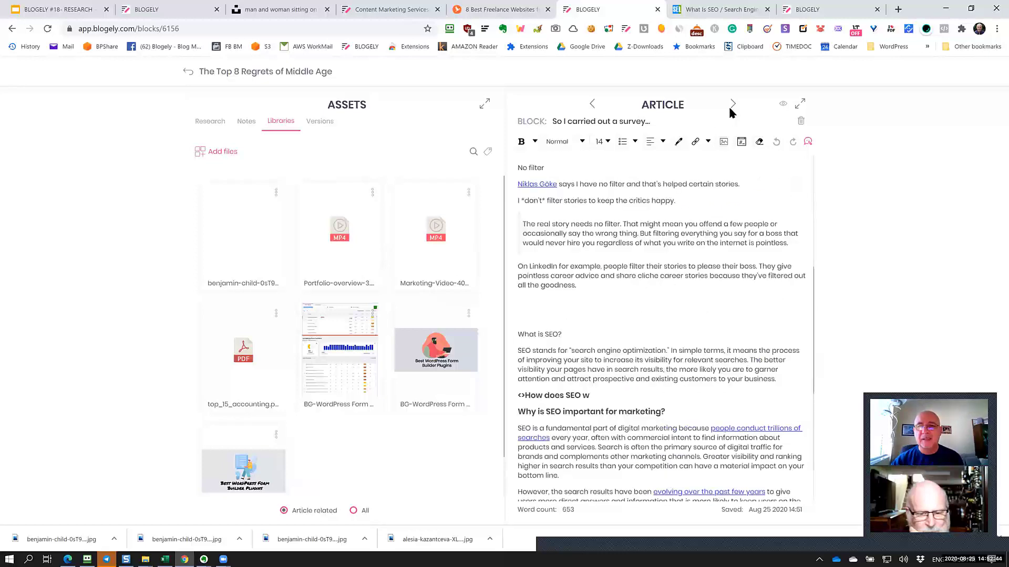
Step: Move to the empty block "The Top 8 Regrets of Middle Age" and insert top_15_accounting.pdf from the library
left_click(733, 104)
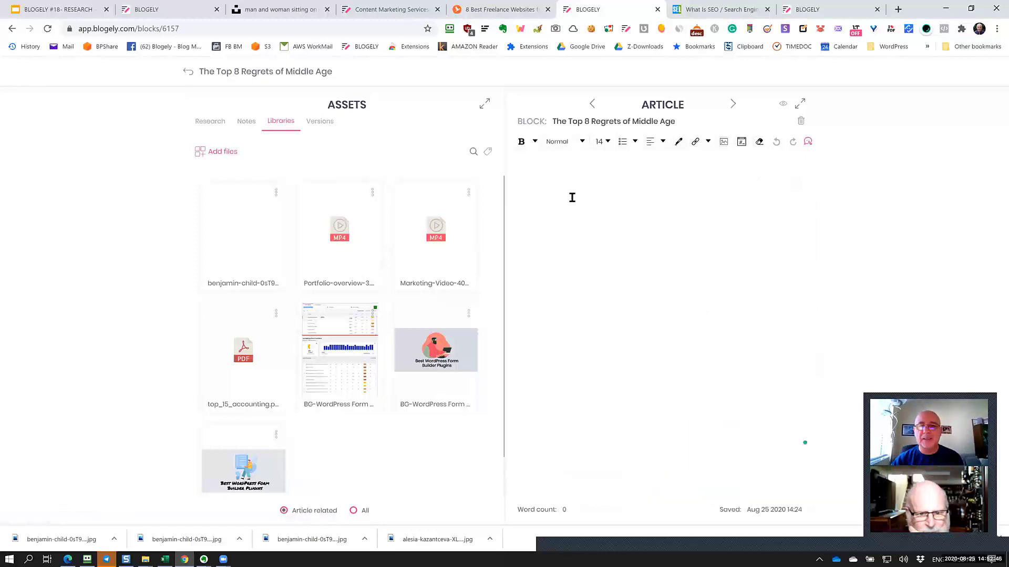
left_click(275, 314)
left_click(252, 329)
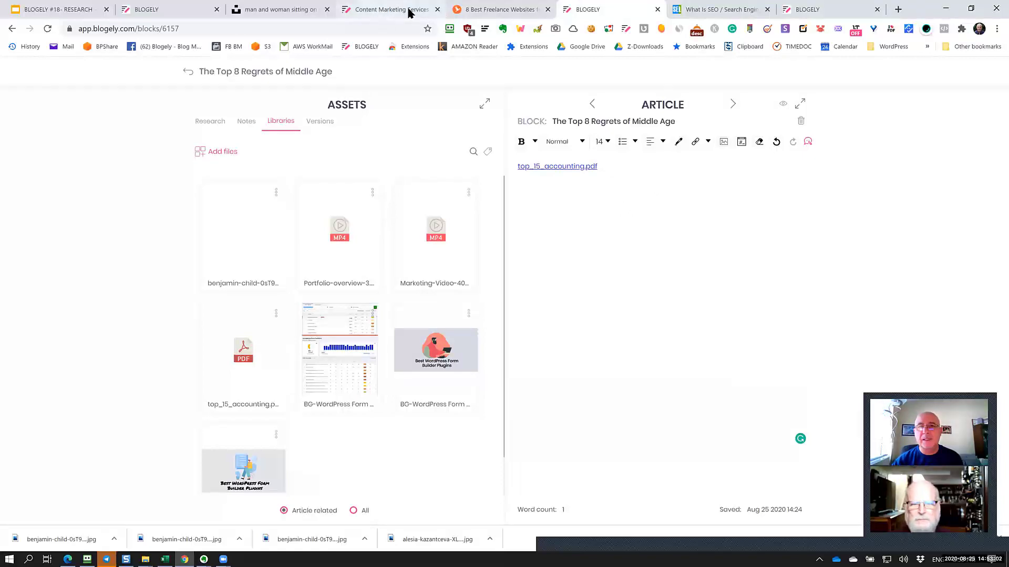
Step: Look for the Blogely portfolio site among the open pages and bring up the Blogely knowledge base articles
left_click(347, 10)
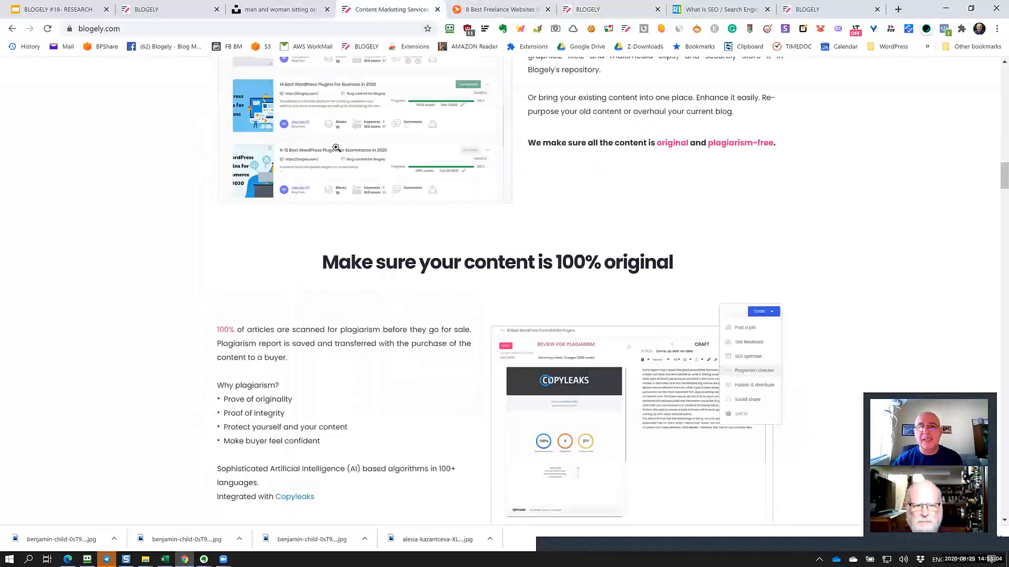
scroll(336, 148, "up", 4)
left_click(610, 9)
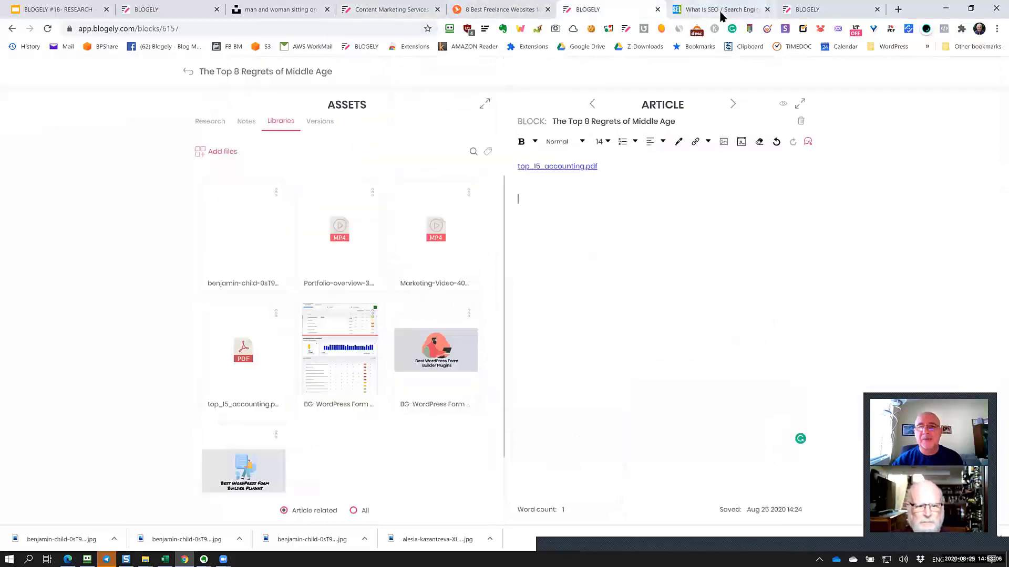
left_click(788, 13)
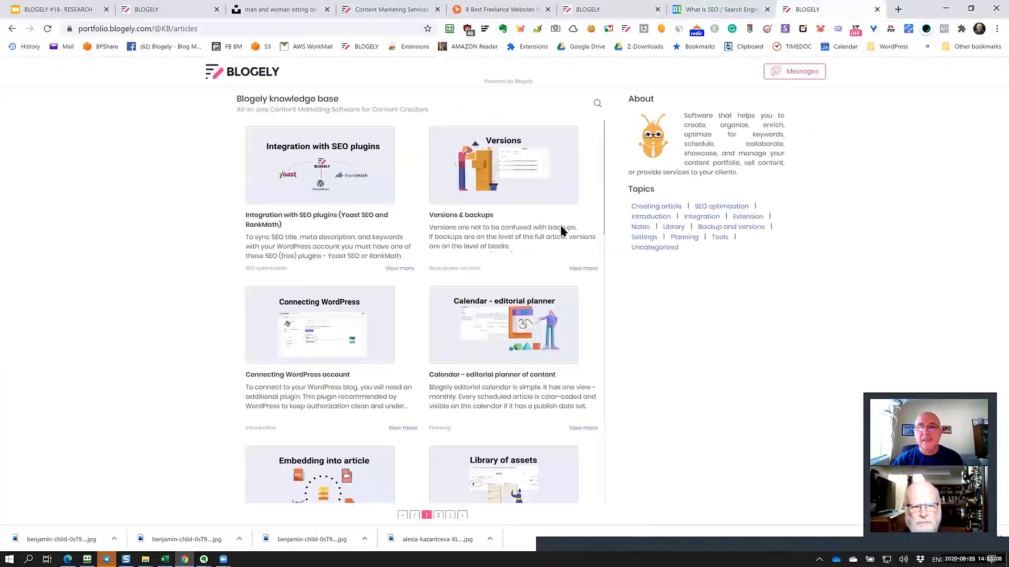
Step: Open the knowledge base article on embedding iFrame objects and read the steps for embedding a PDF using Google Drive
scroll(418, 234, "down", 3)
scroll(417, 234, "up", 3)
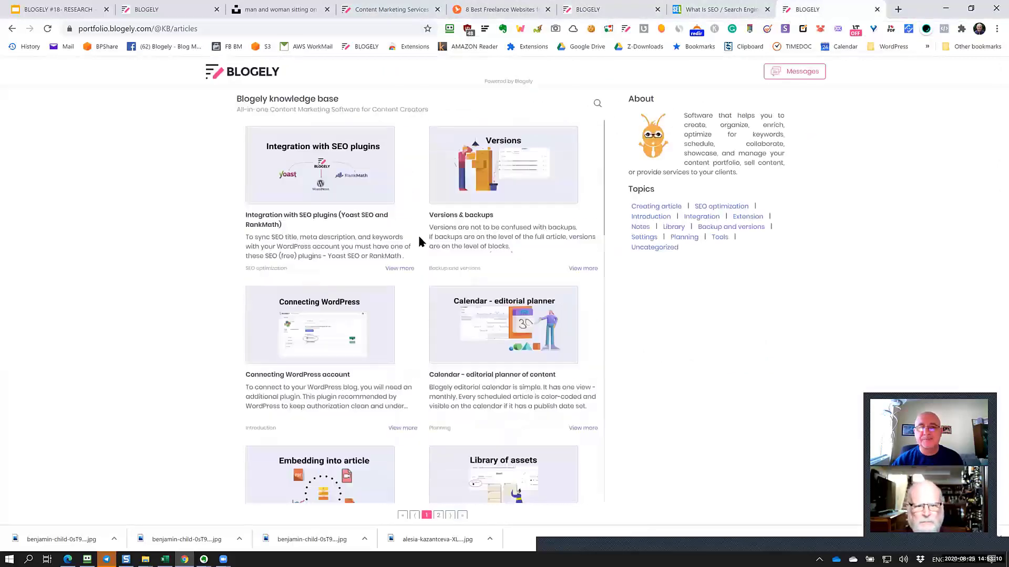
scroll(418, 235, "down", 2)
scroll(412, 238, "down", 1)
left_click(316, 319)
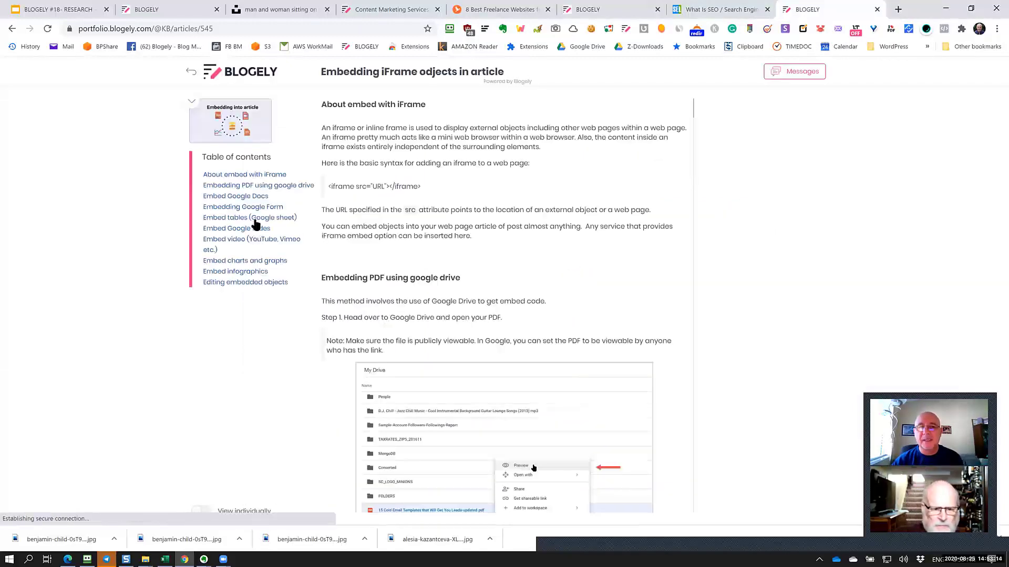
left_click(252, 187)
scroll(510, 223, "down", 4)
scroll(511, 225, "down", 4)
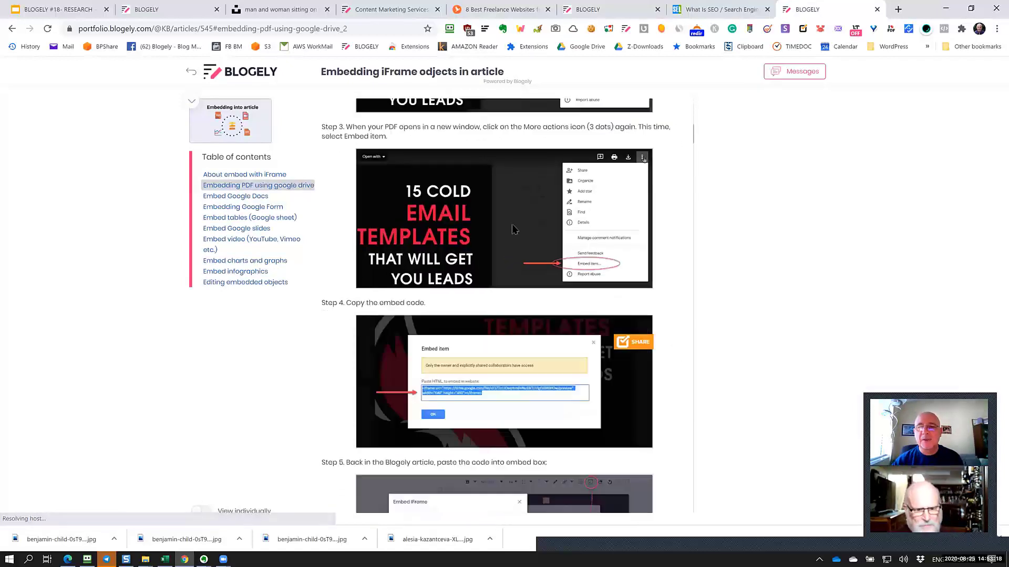
scroll(511, 223, "up", 4)
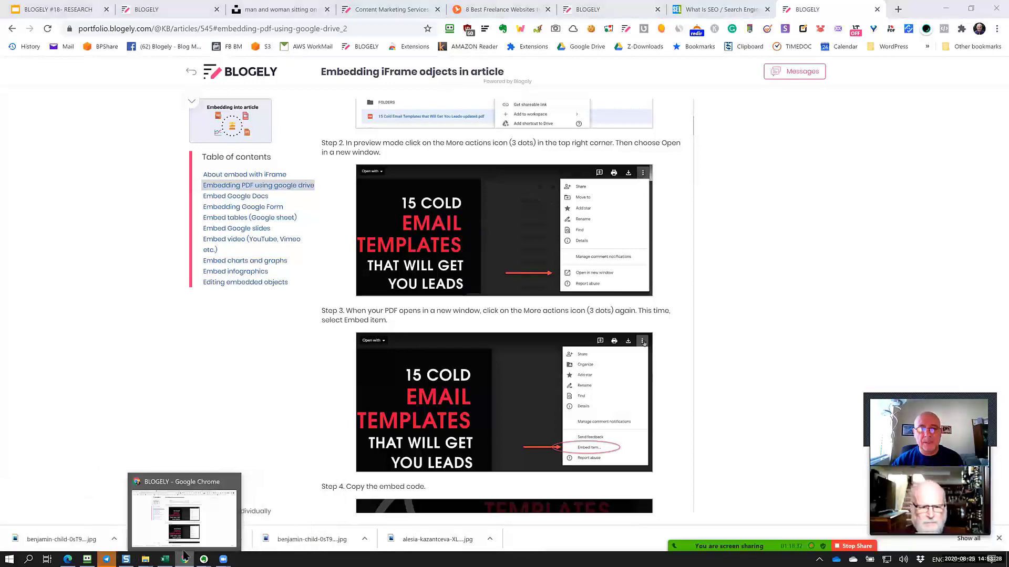
Step: Switch to Google Drive in the other browser and open plagiarism_report (2).pdf from the BYPEOPLE folder
left_click(145, 559)
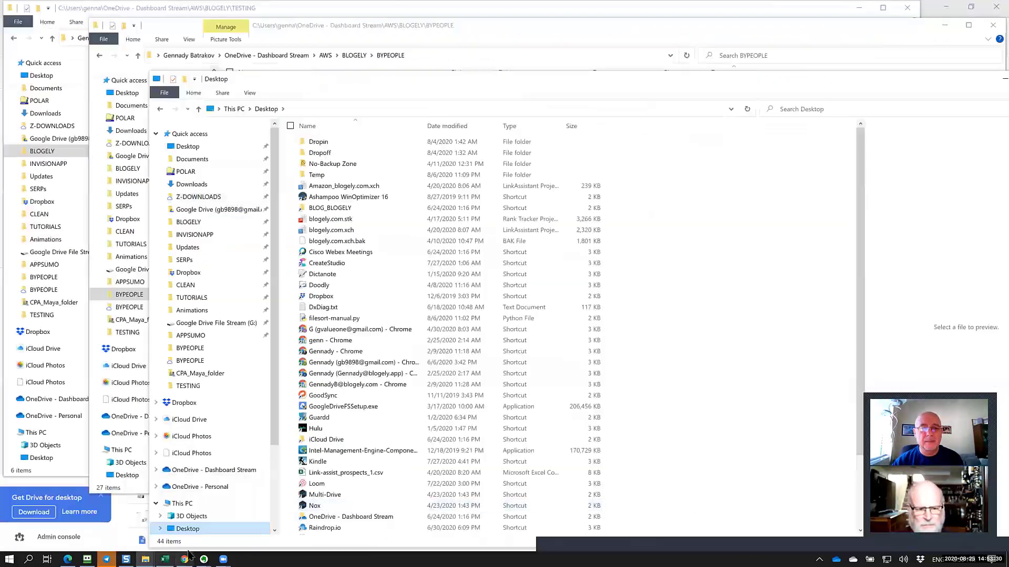
left_click(187, 558)
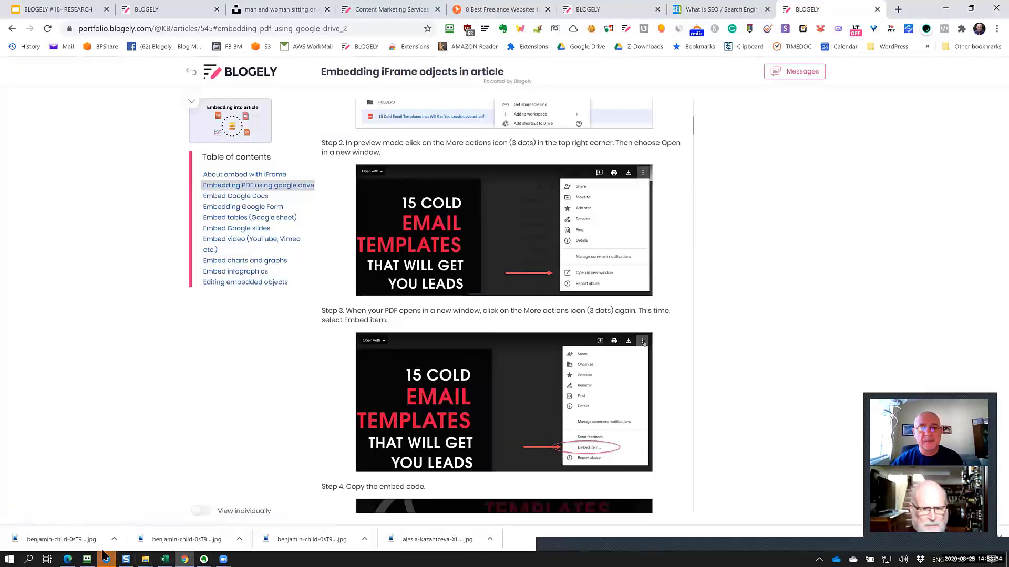
left_click(68, 559)
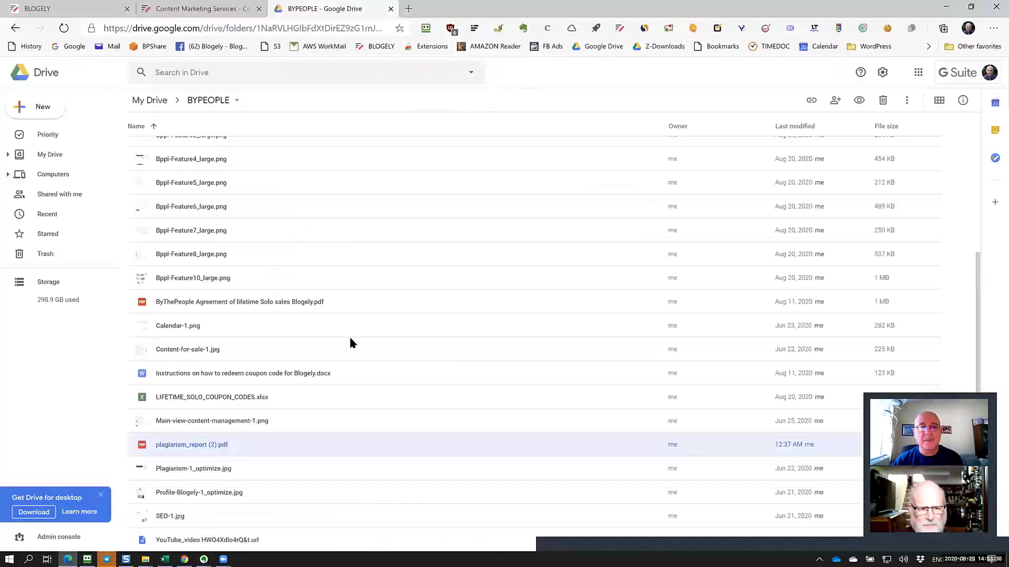
scroll(347, 344, "up", 3)
scroll(346, 345, "down", 3)
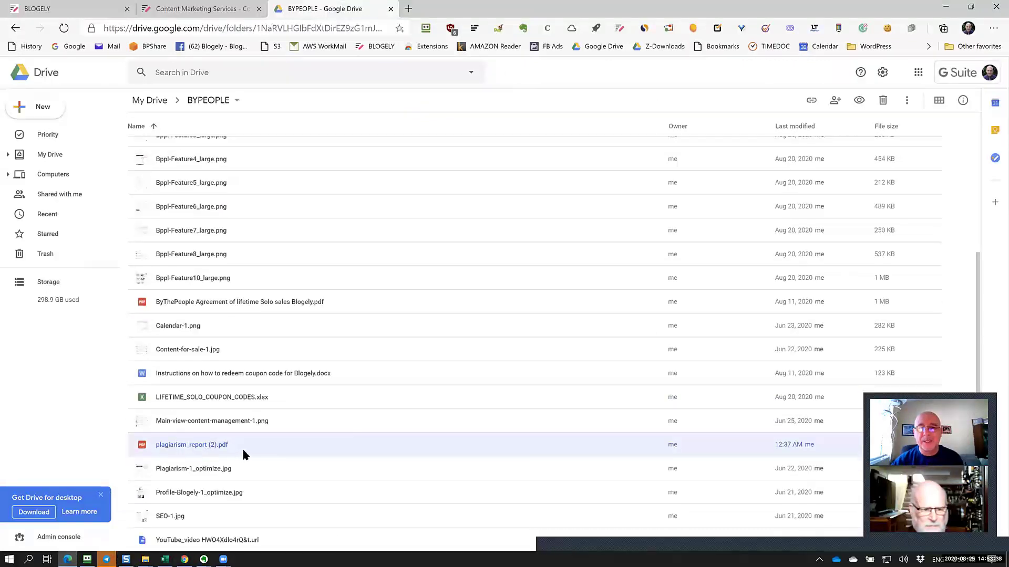
right_click(305, 449)
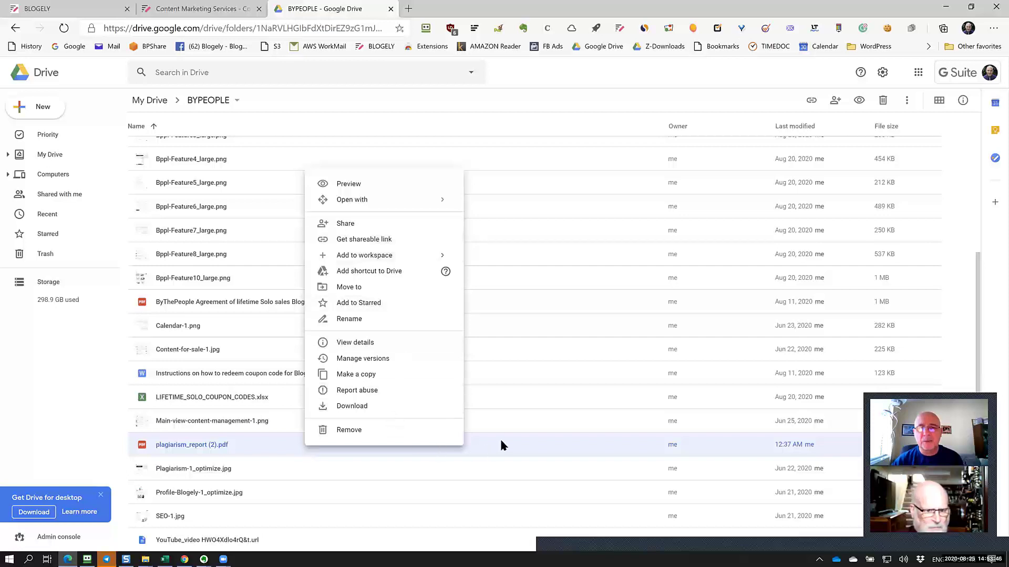
mouse_move(366, 203)
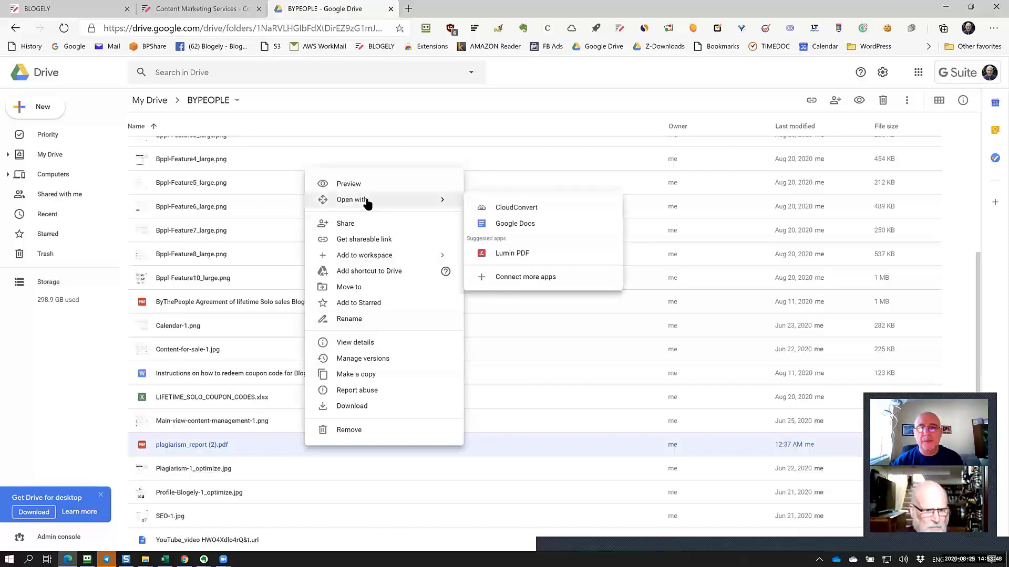
left_click(213, 447)
double_click(213, 447)
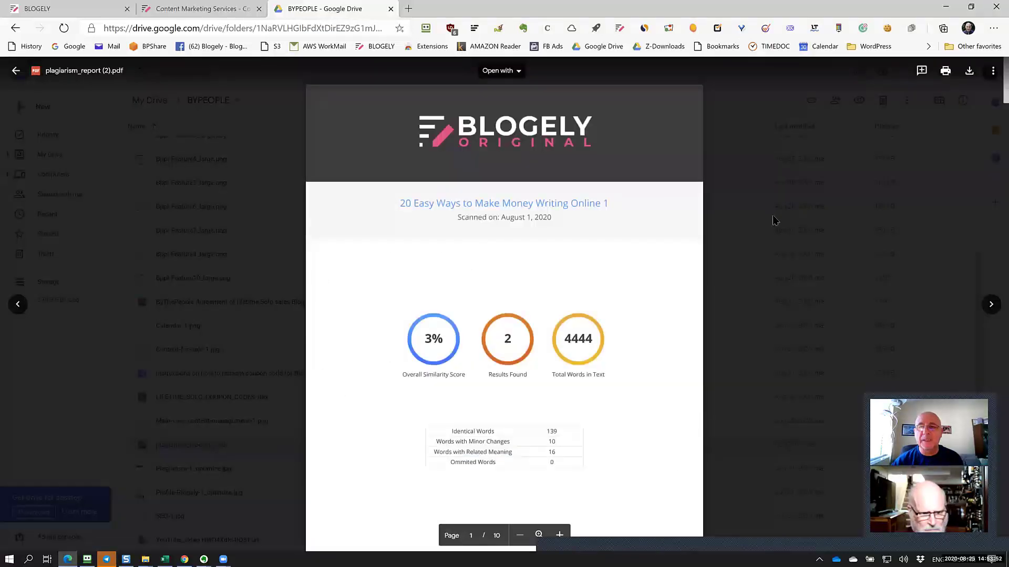
Step: Open plagiarism_report (2).pdf in a new window and copy its HTML embed code
left_click(992, 71)
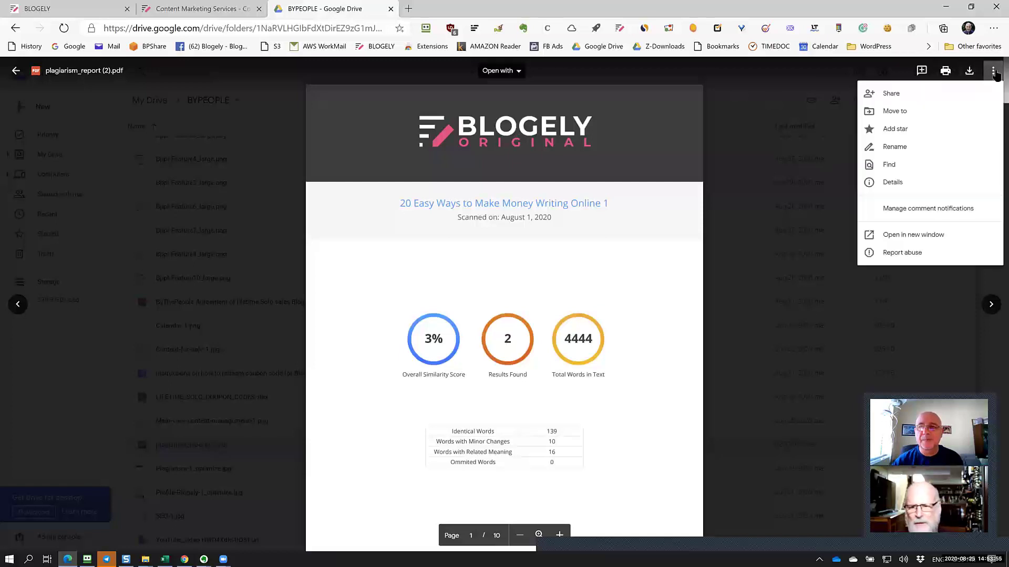
left_click(890, 240)
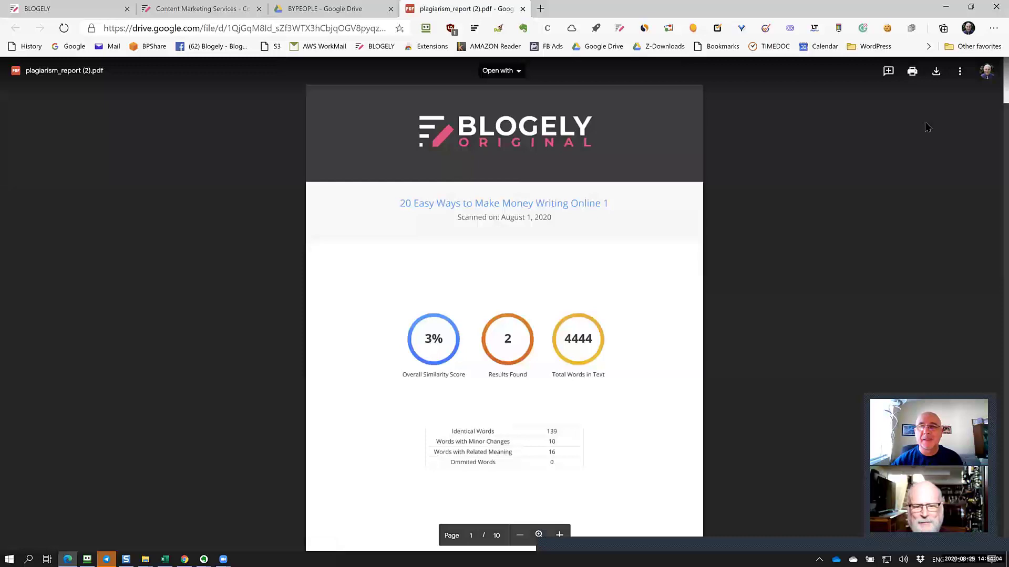
left_click(960, 71)
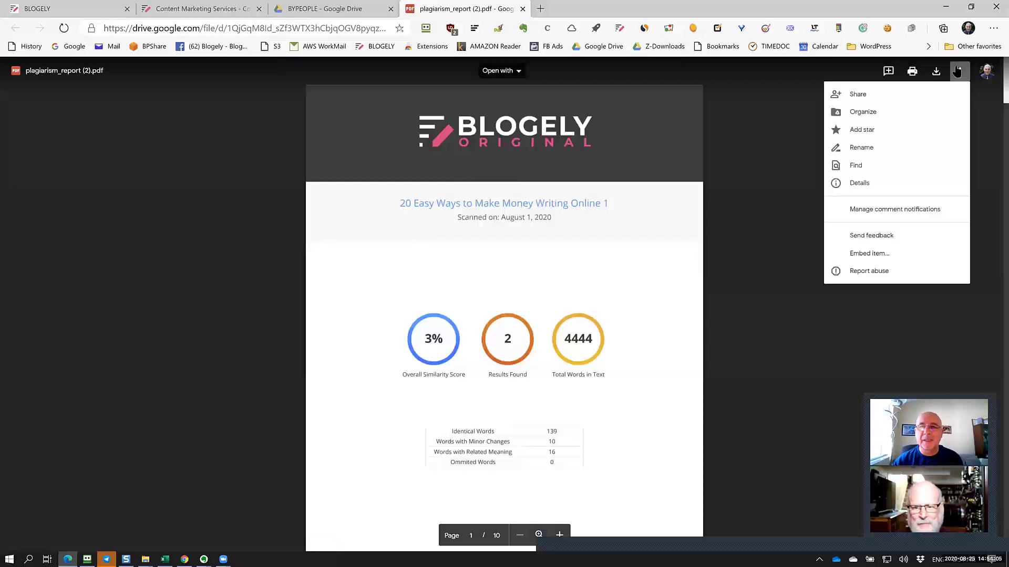
left_click(863, 255)
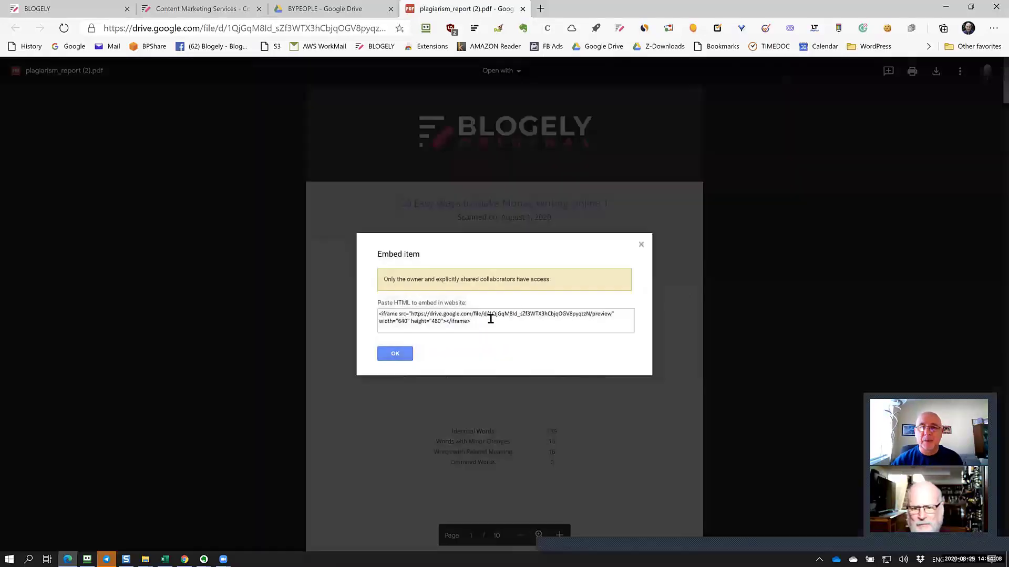
left_click(417, 315)
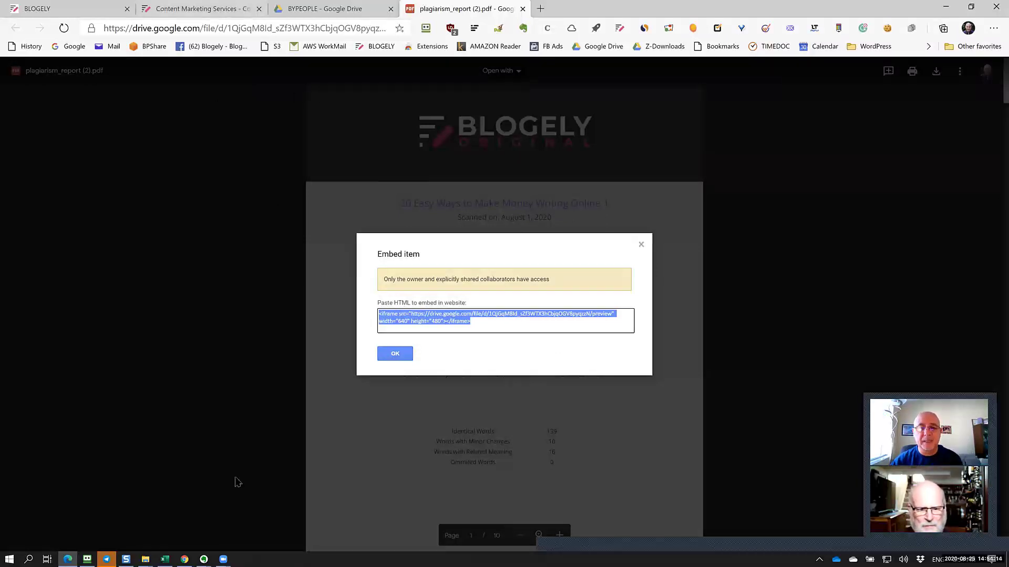
Step: Return to the Blogely block "The Top 8 Regrets of Middle Age" and embed the copied iframe code below the top_15_accounting.pdf link
left_click(184, 558)
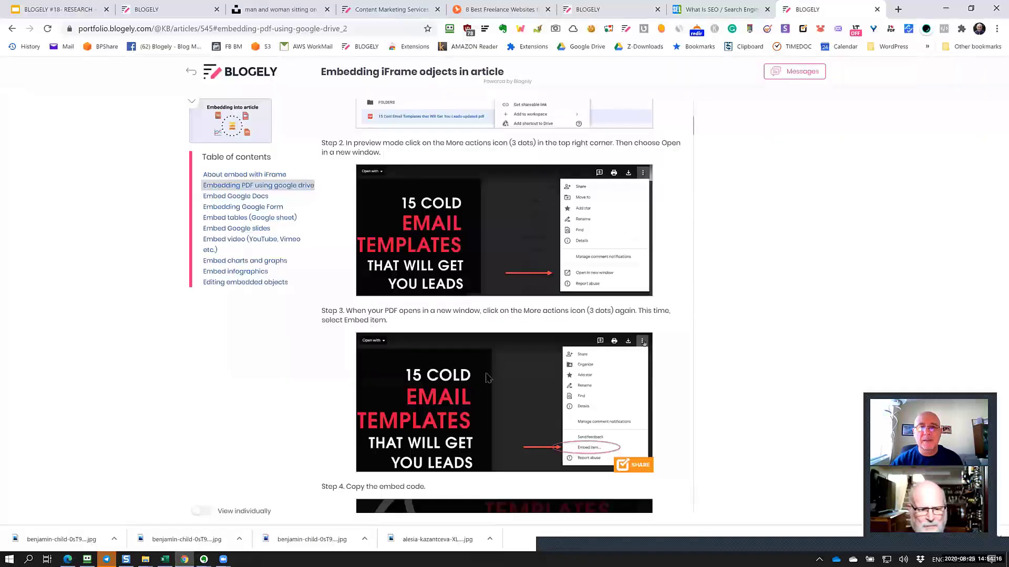
scroll(484, 371, "up", 7)
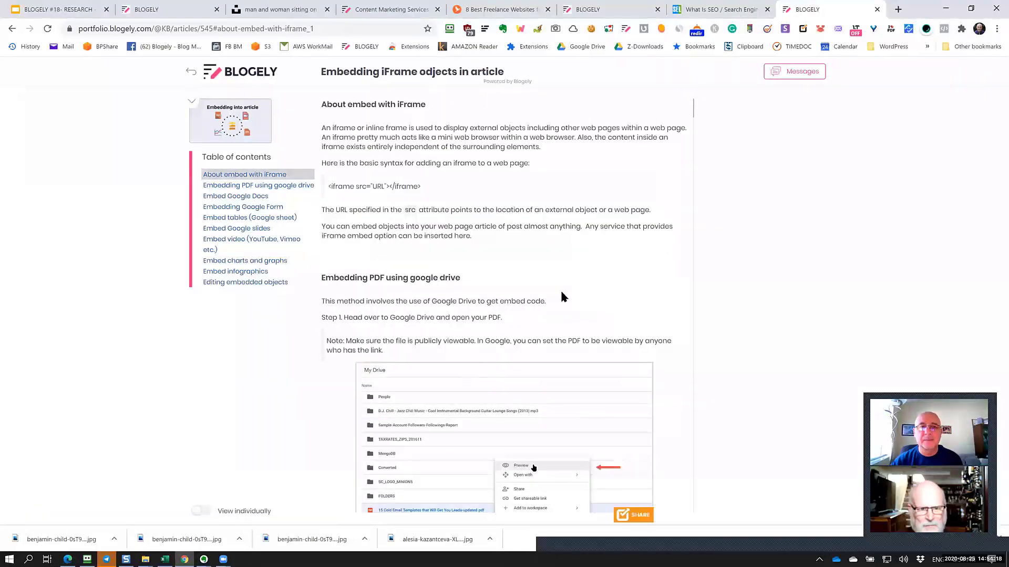
left_click(184, 557)
left_click(184, 559)
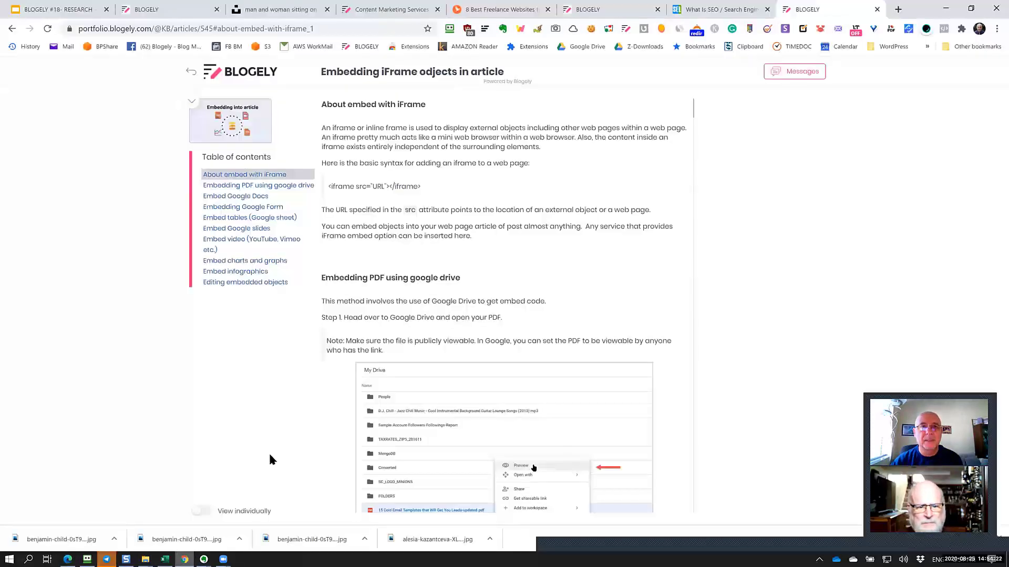
left_click(604, 10)
left_click(615, 193)
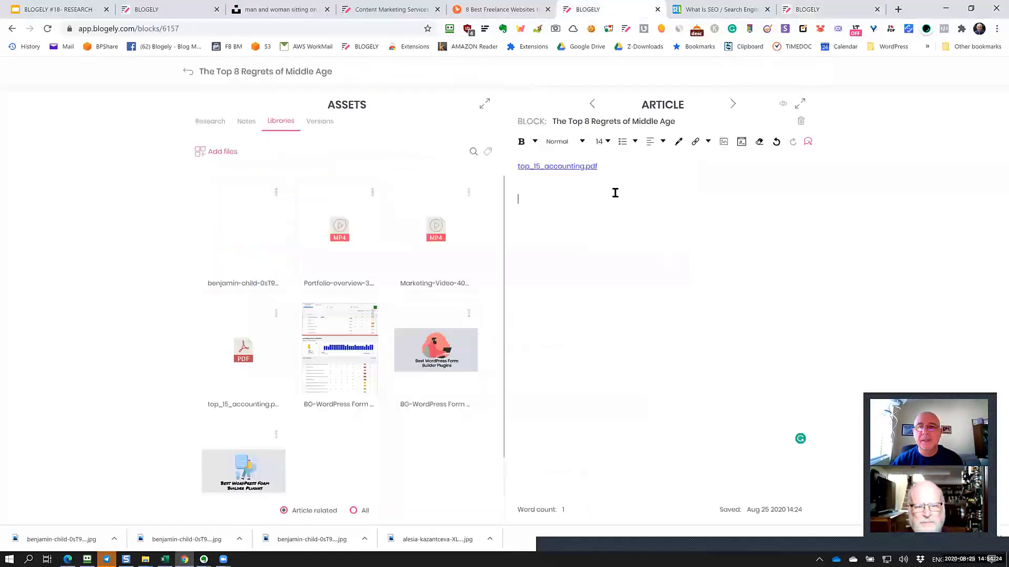
left_click(741, 142)
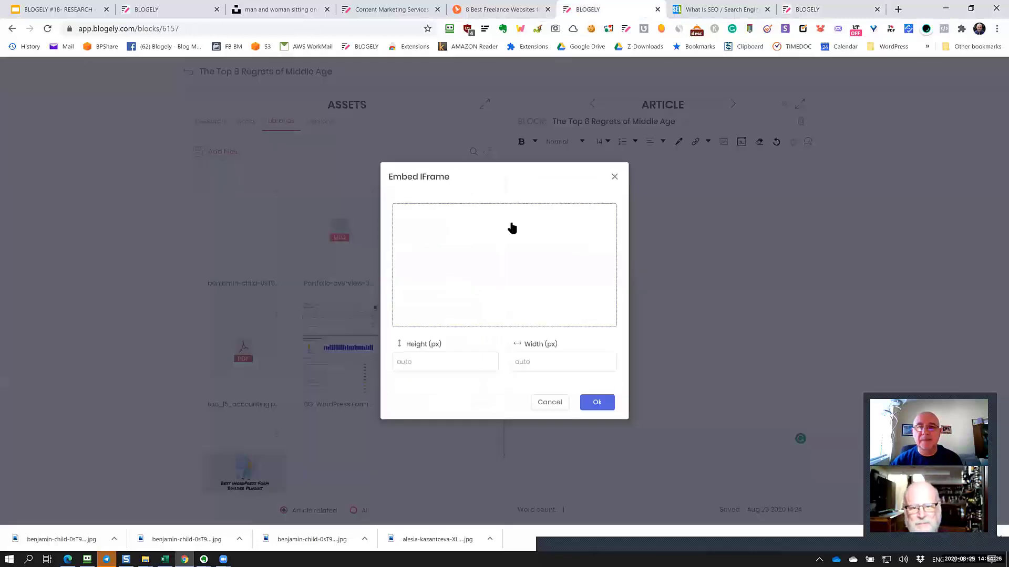
left_click(467, 223)
key("ctrl+v")
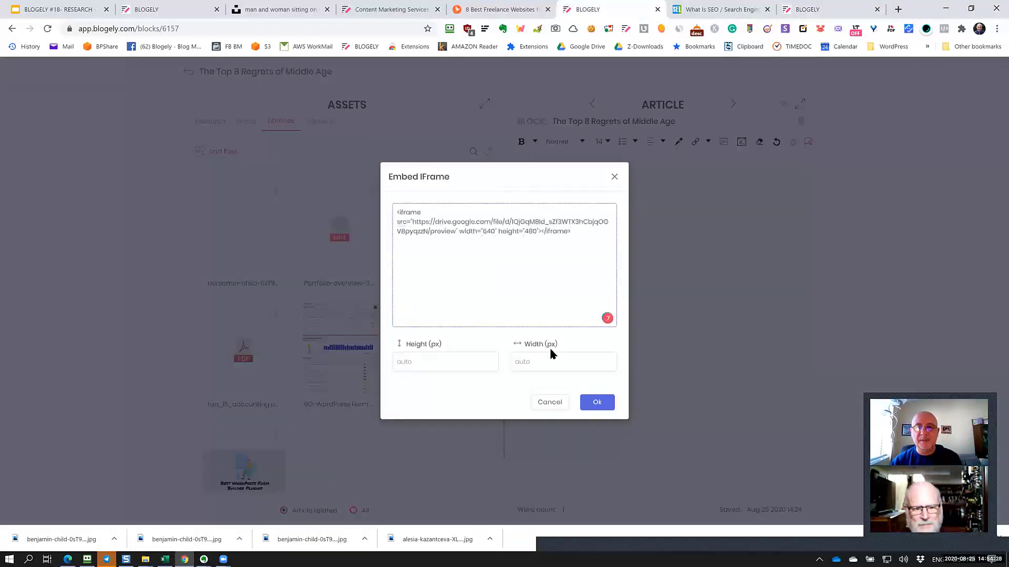
left_click(597, 403)
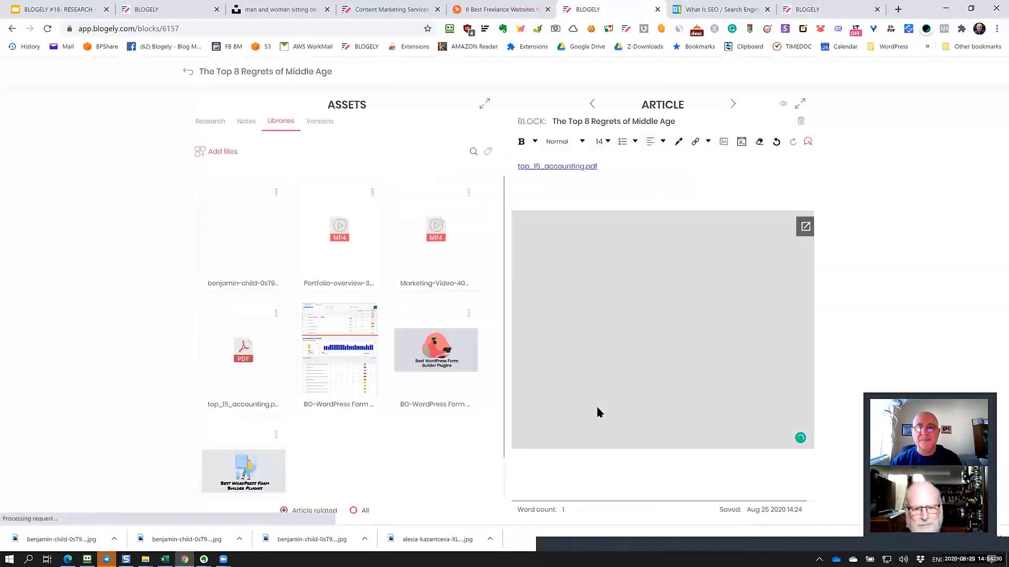
scroll(770, 378, "down", 5)
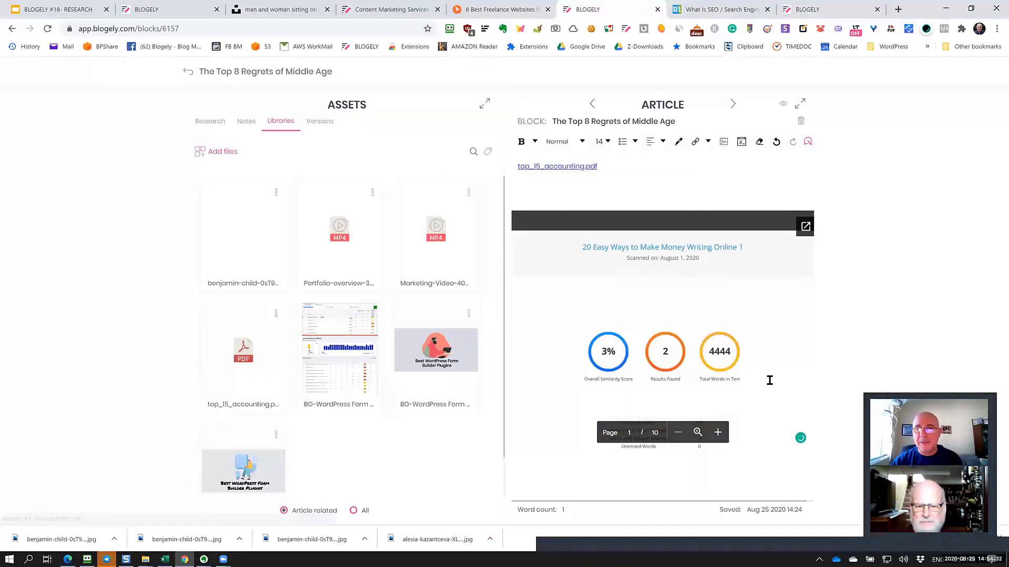
scroll(763, 386, "up", 5)
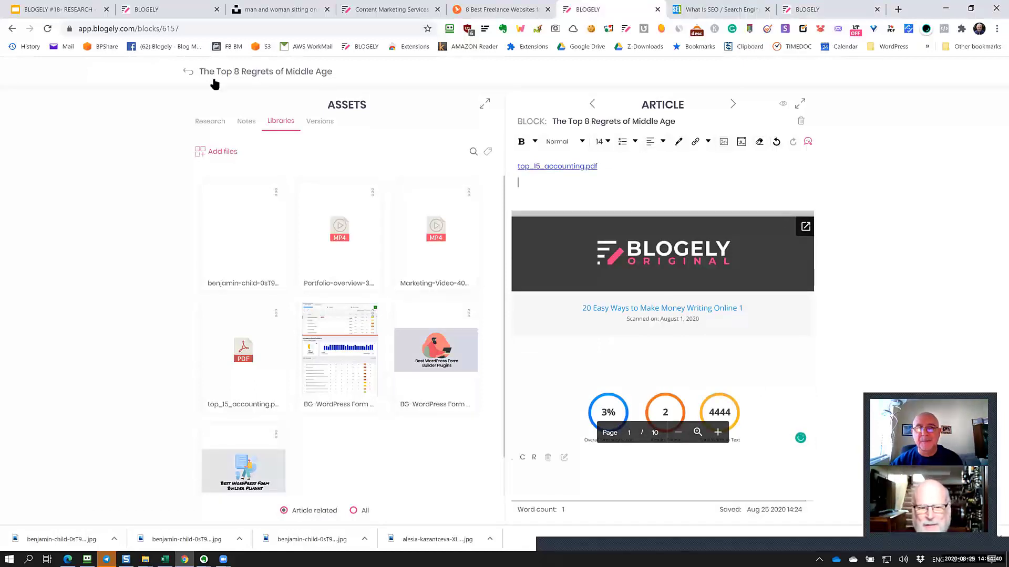
Step: Open the full article preview and examine the embedded PDF below "The Top 8 Regrets of Middle Age", paging through the report
left_click(189, 72)
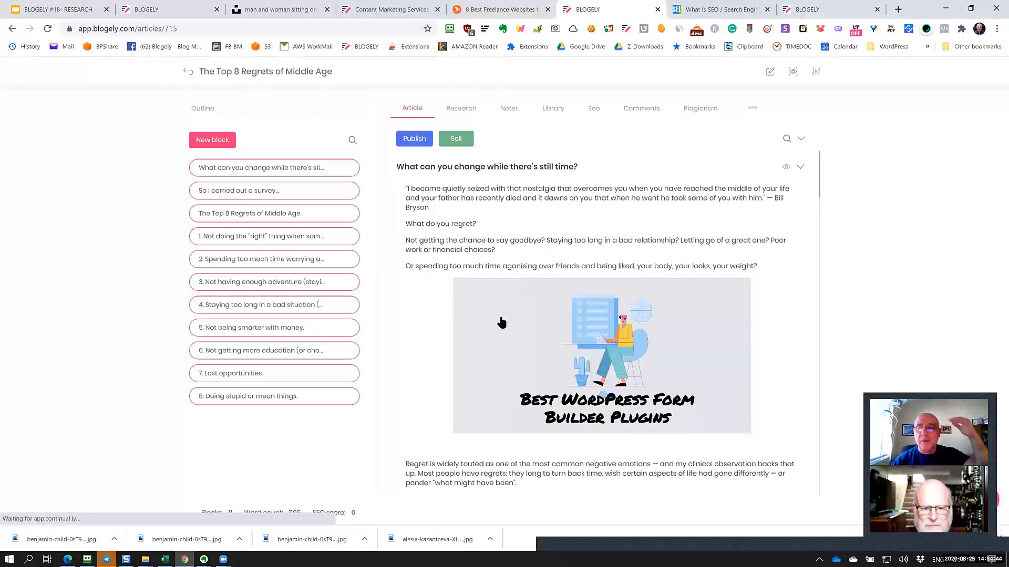
left_click(793, 73)
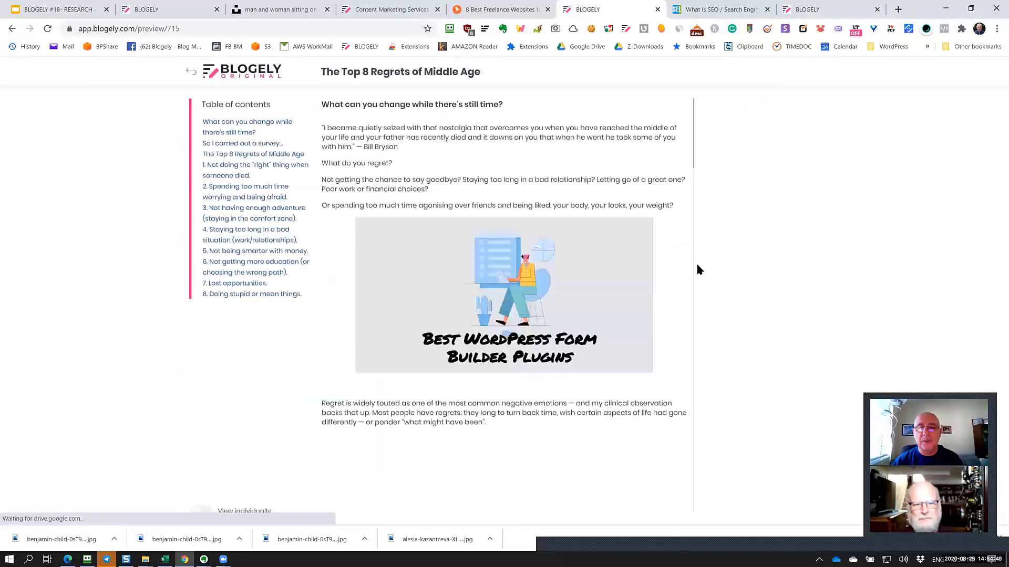
scroll(632, 250, "down", 5)
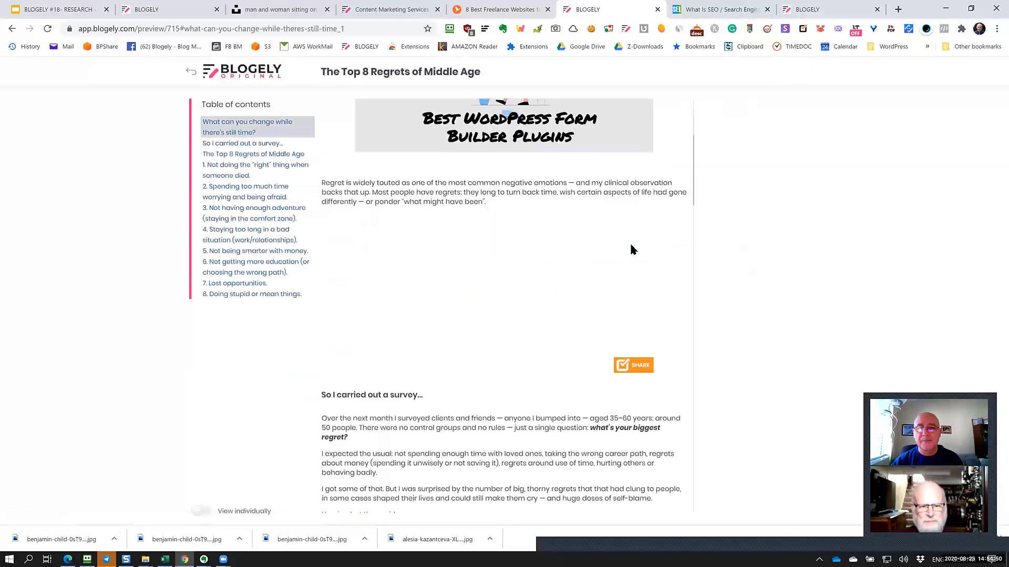
scroll(632, 249, "down", 15)
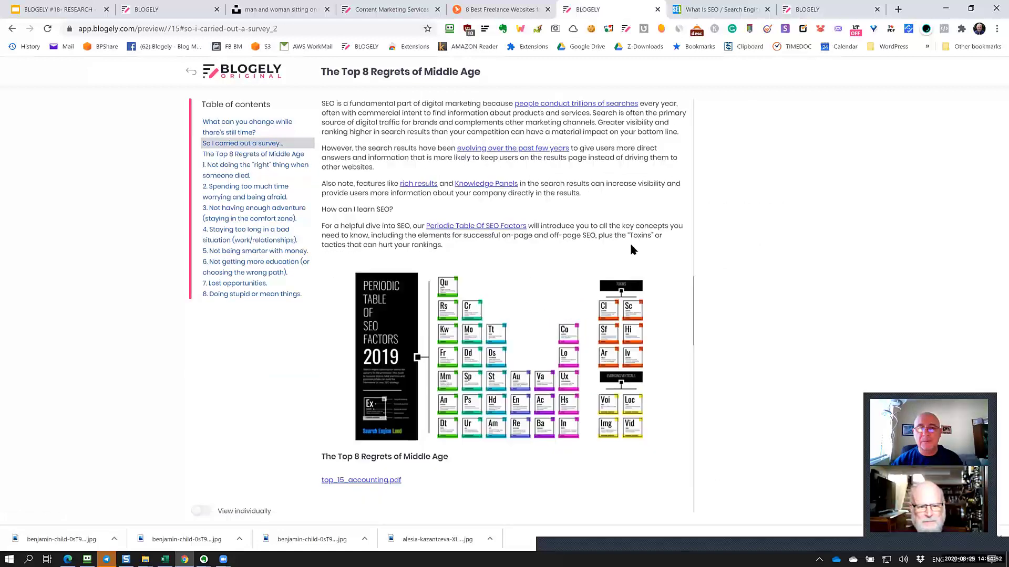
scroll(632, 249, "down", 5)
scroll(774, 266, "up", 4)
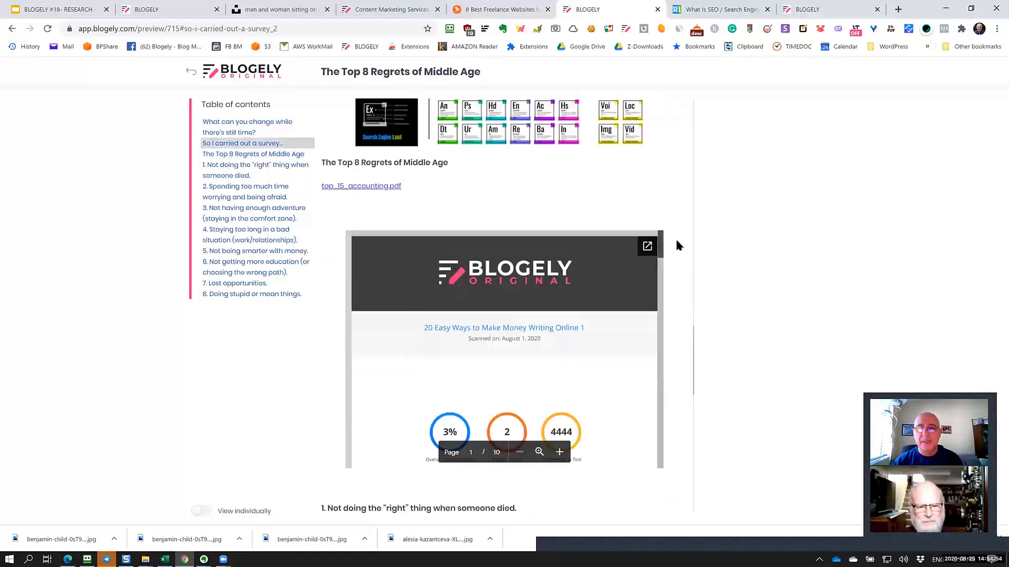
scroll(575, 341, "down", 8)
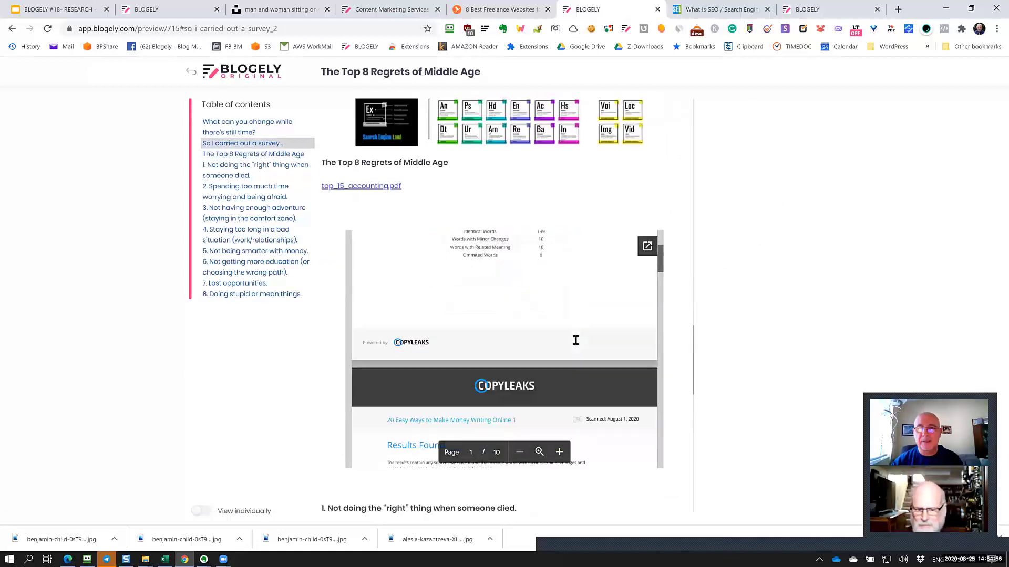
scroll(575, 340, "up", 8)
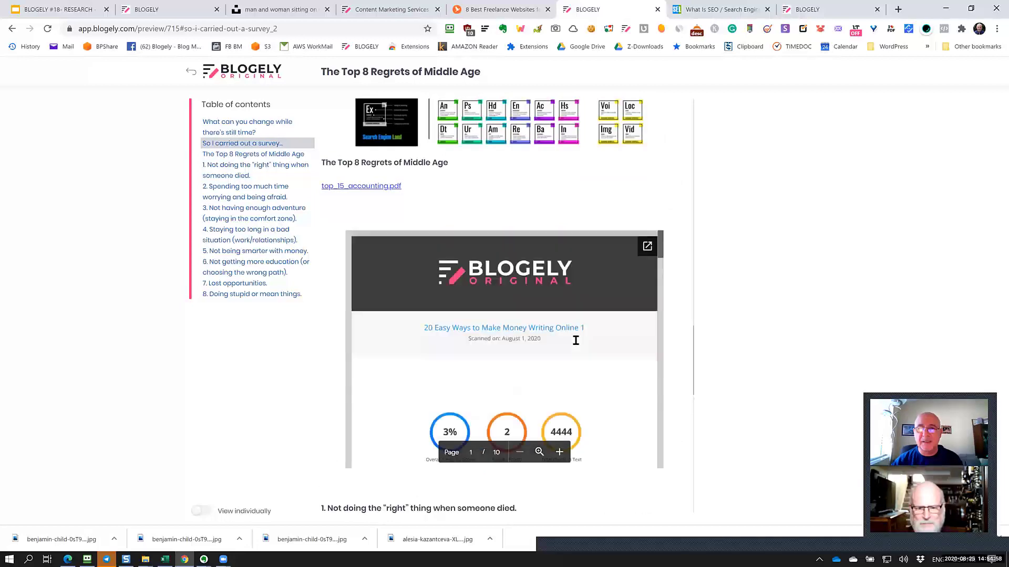
scroll(576, 341, "down", 15)
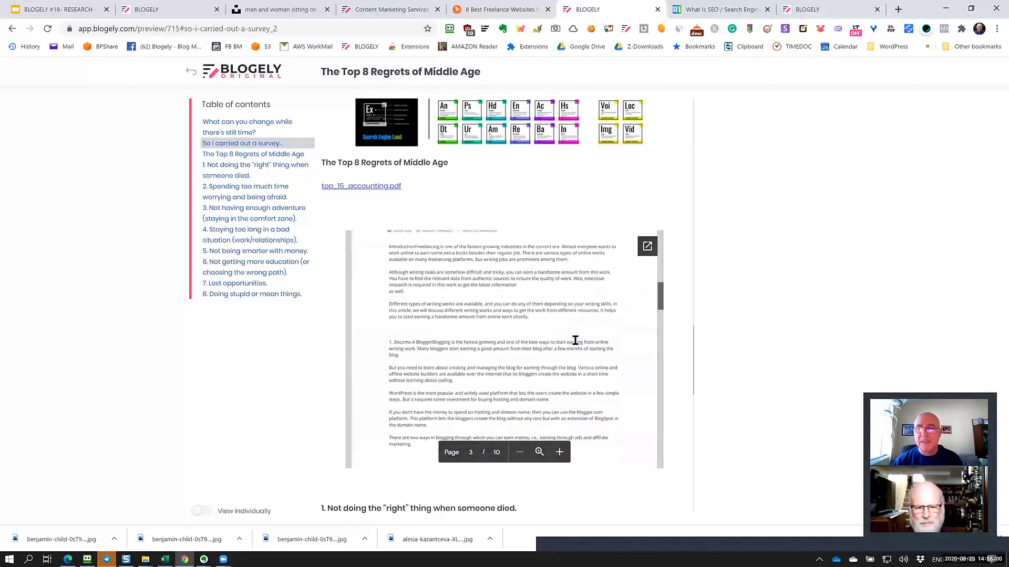
scroll(575, 341, "up", 15)
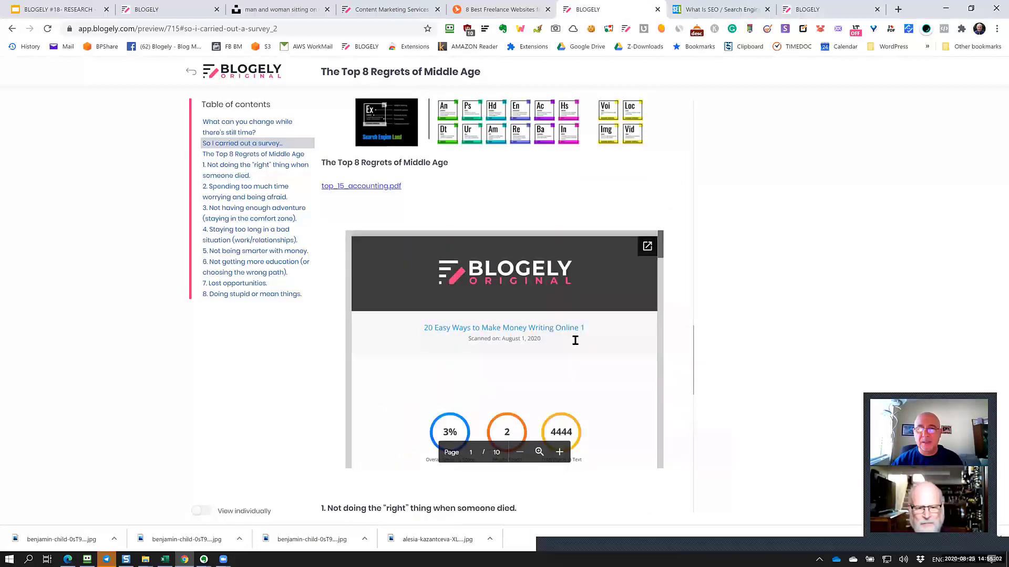
scroll(566, 382, "down", 3)
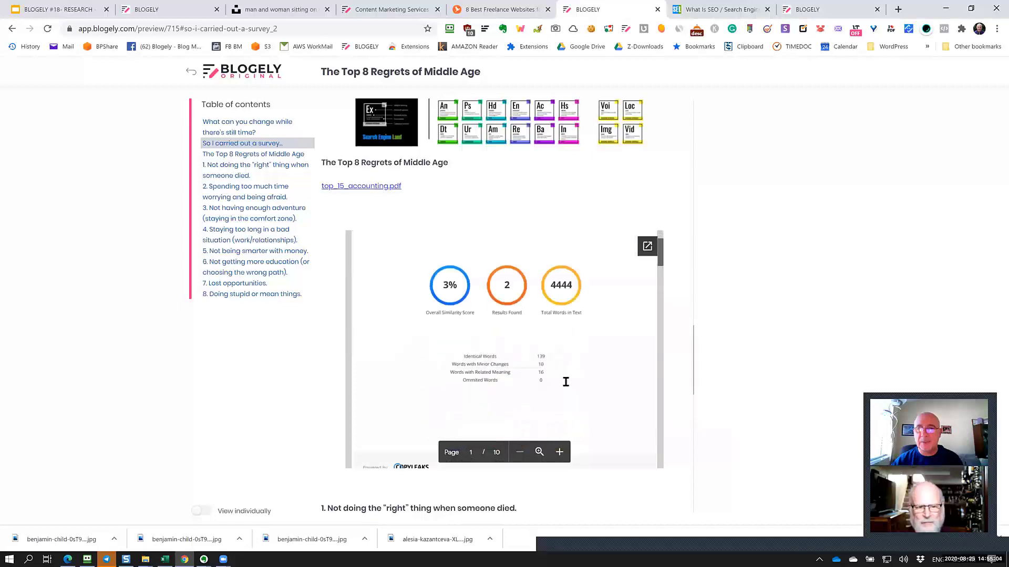
Step: Read through the embedded plagiarism report in the article preview, from page 1 to page 8
scroll(565, 381, "down", 10)
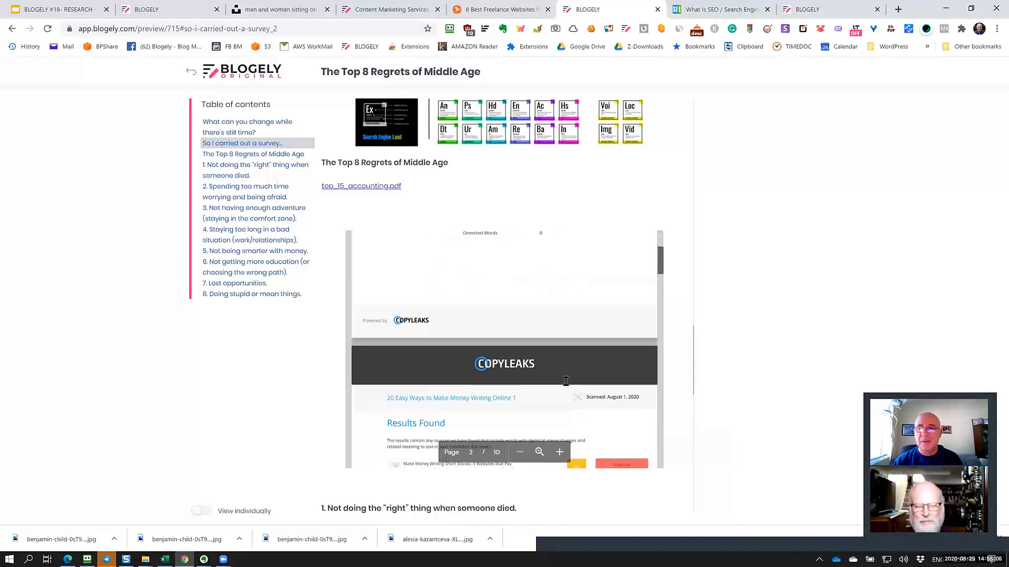
scroll(564, 382, "down", 8)
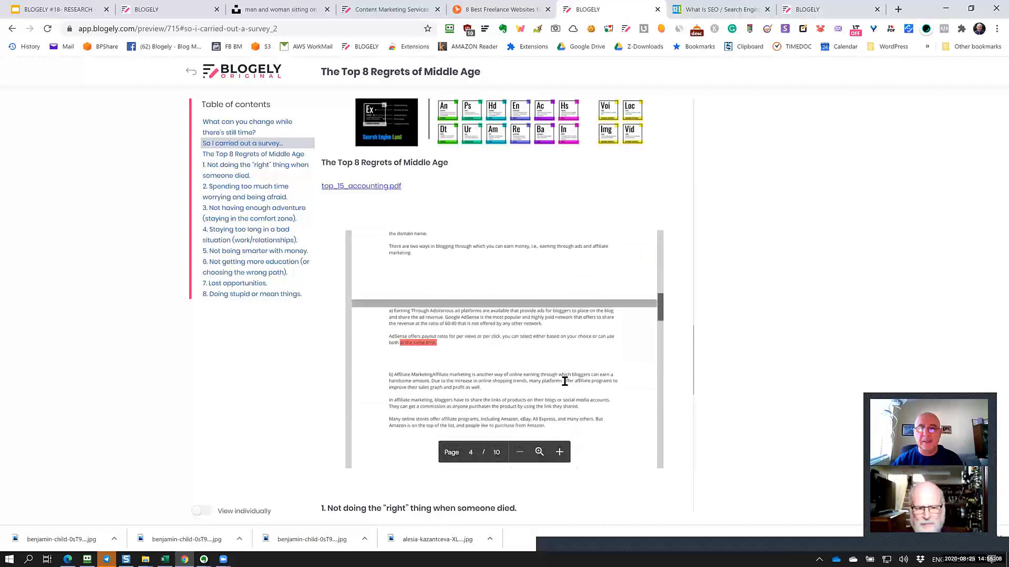
scroll(565, 382, "down", 8)
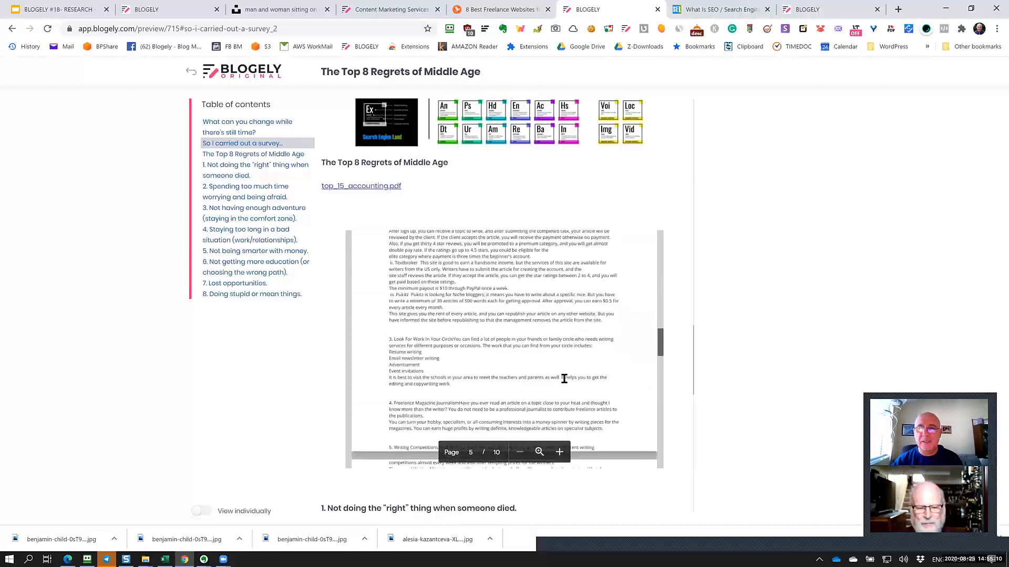
scroll(564, 378, "down", 1)
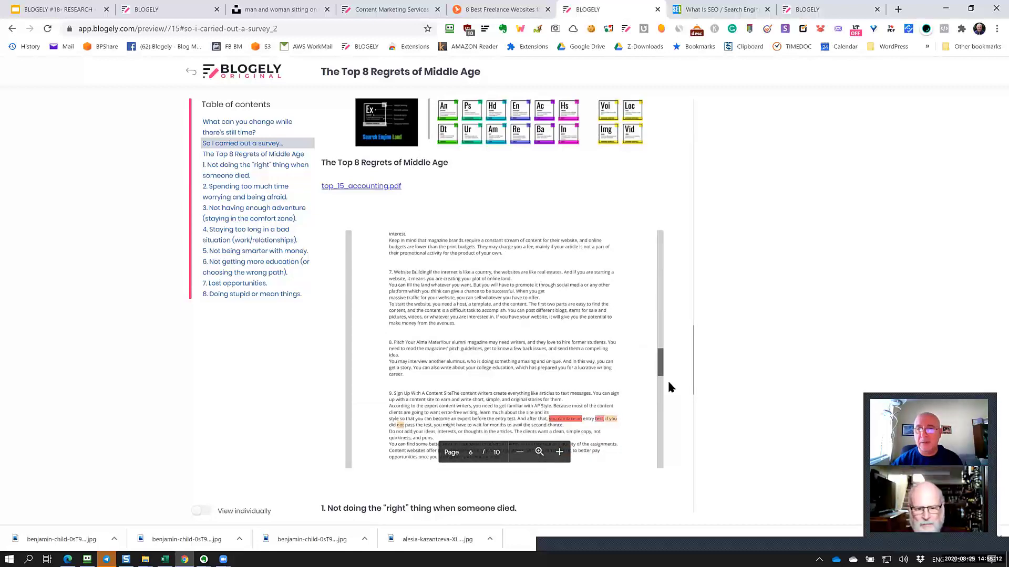
scroll(538, 376, "down", 5)
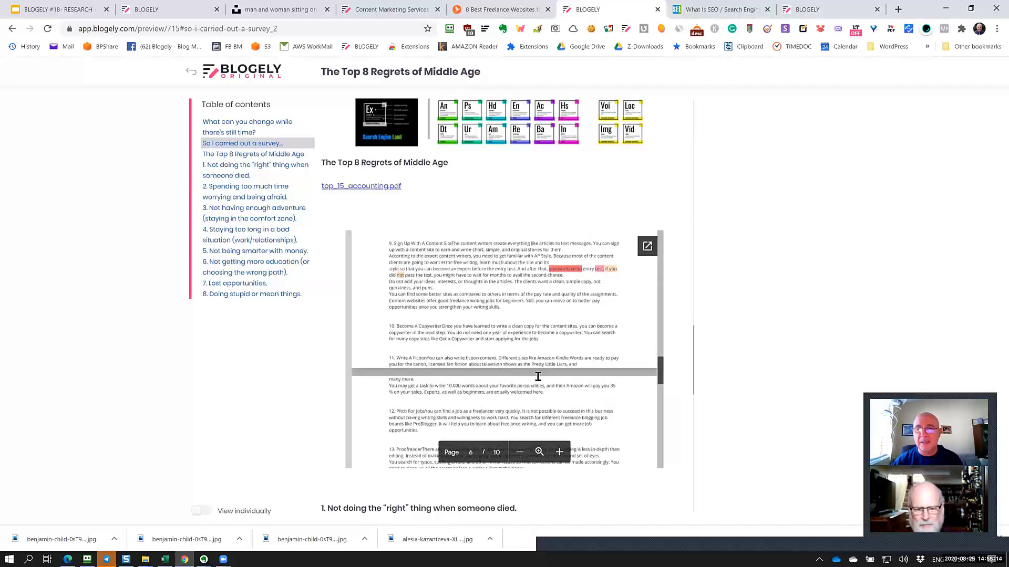
scroll(596, 364, "down", 3)
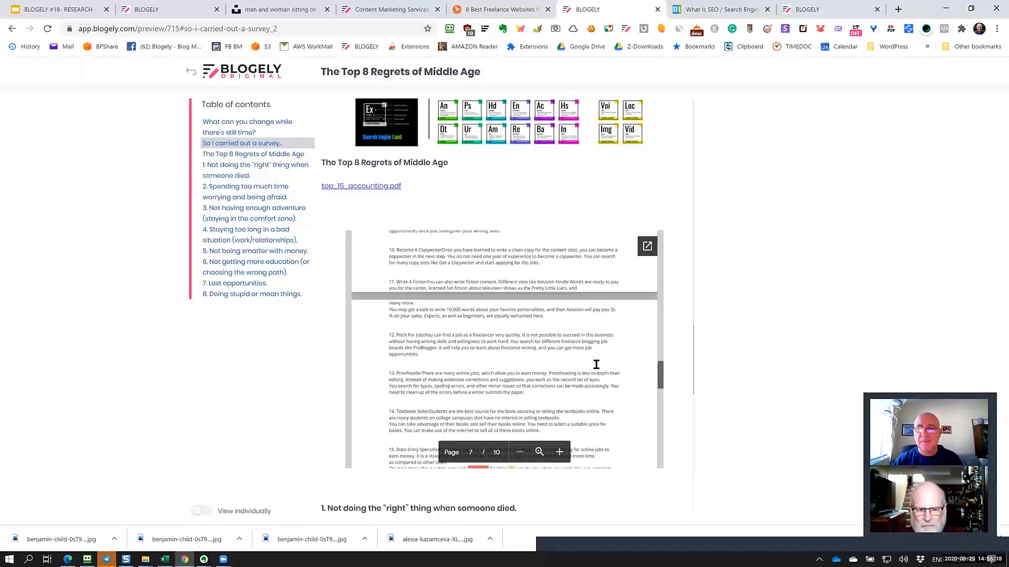
scroll(596, 364, "down", 7)
scroll(578, 453, "down", 10)
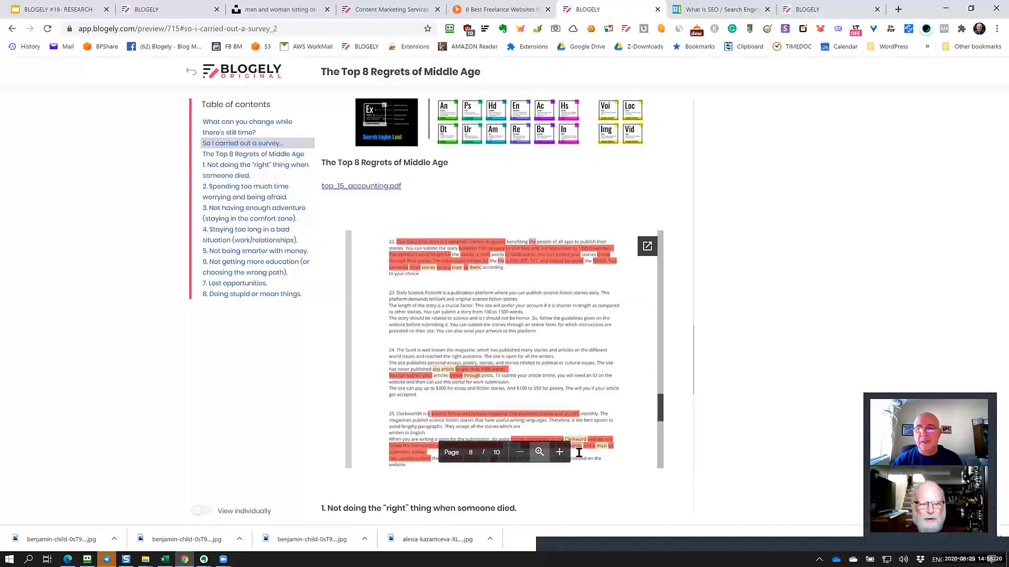
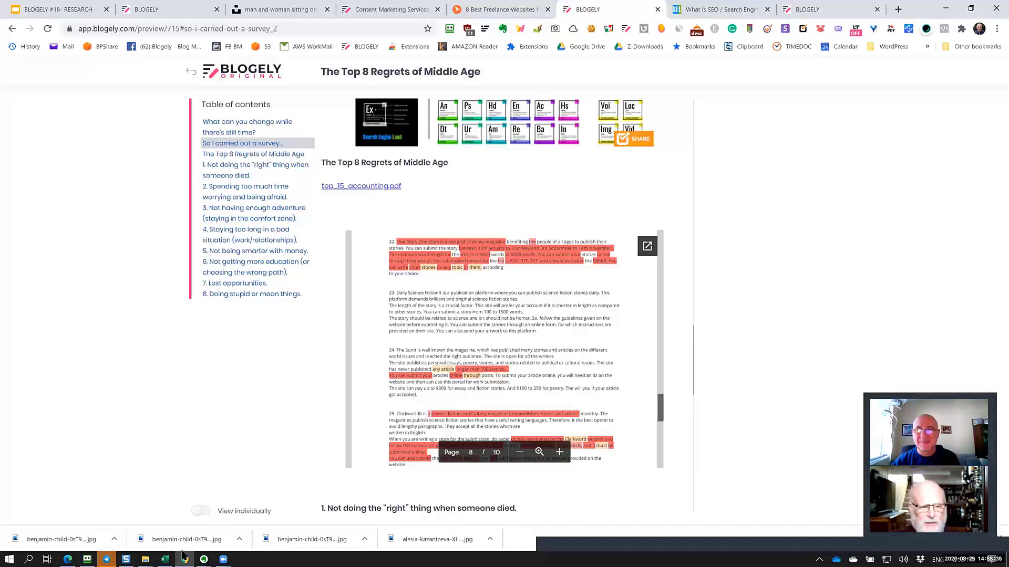
Step: Switch to the other browser and close the embed code dialog of plagiarism_report (2).pdf
key("ctrl+Tab")
key("ctrl+Tab")
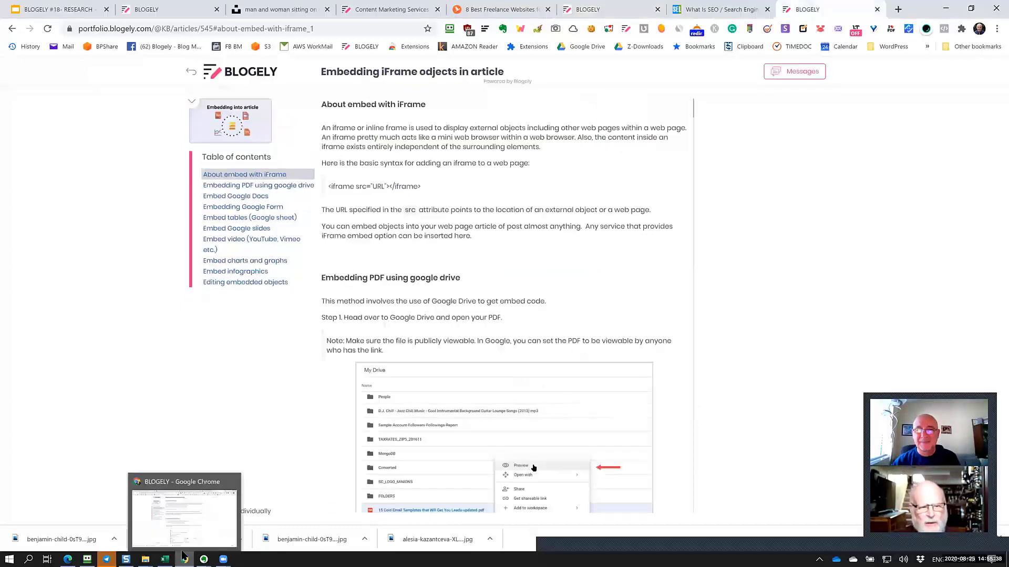
left_click(184, 555)
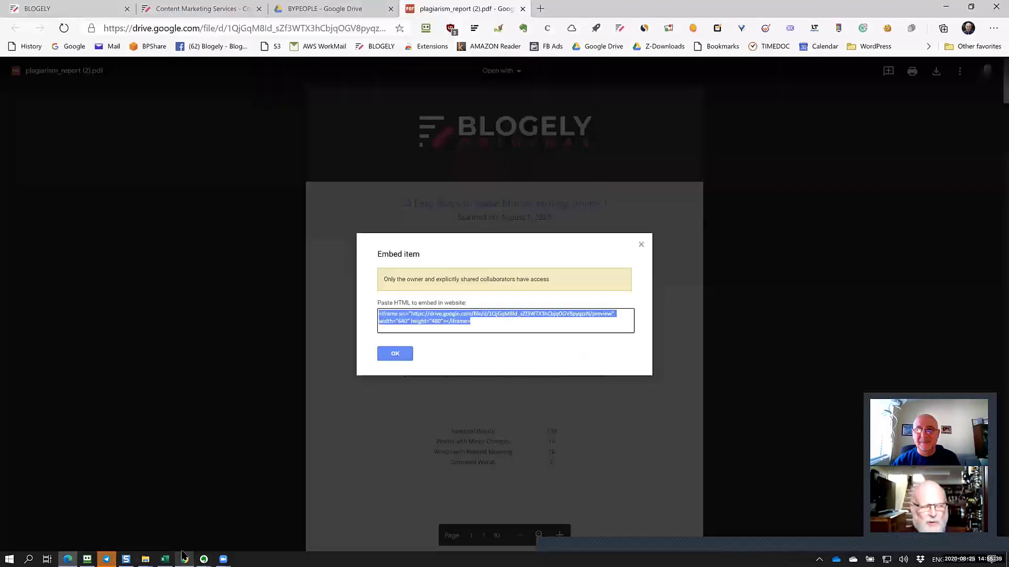
left_click(640, 246)
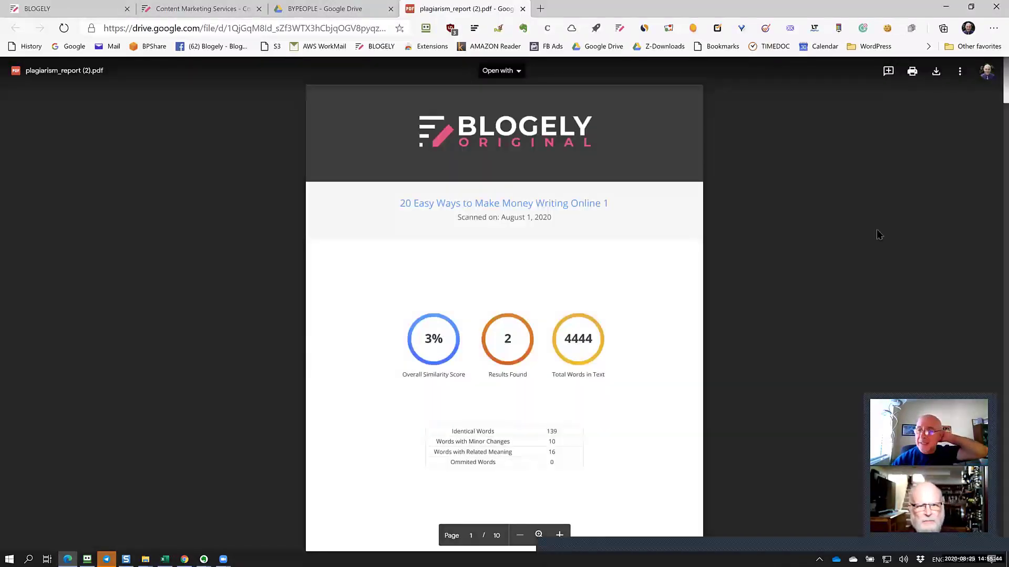
left_click(339, 7)
left_click(463, 8)
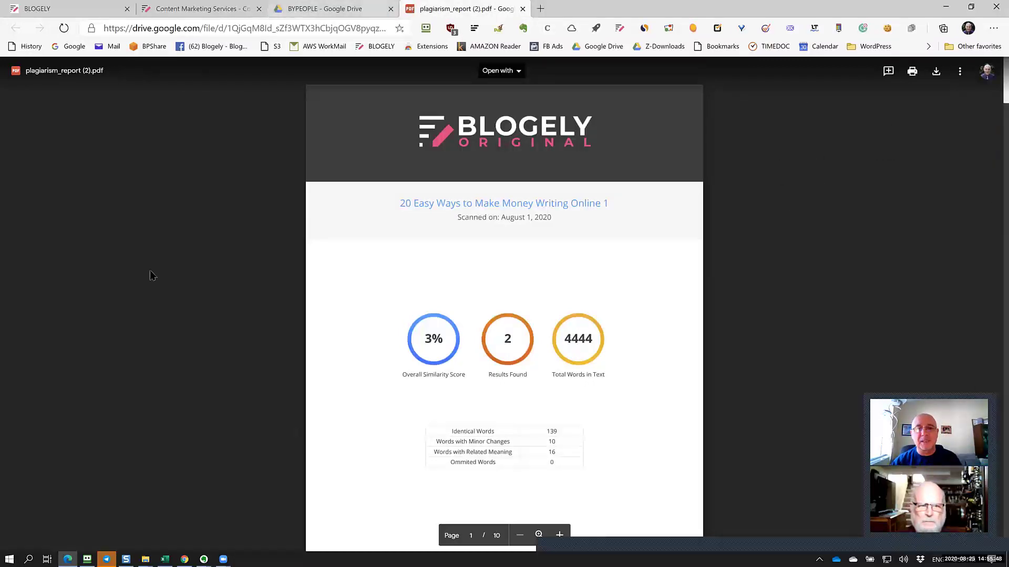
Step: Return to the Blogely article preview, leave it, and open the block "What can you change while there's still time?" for editing
left_click(185, 559)
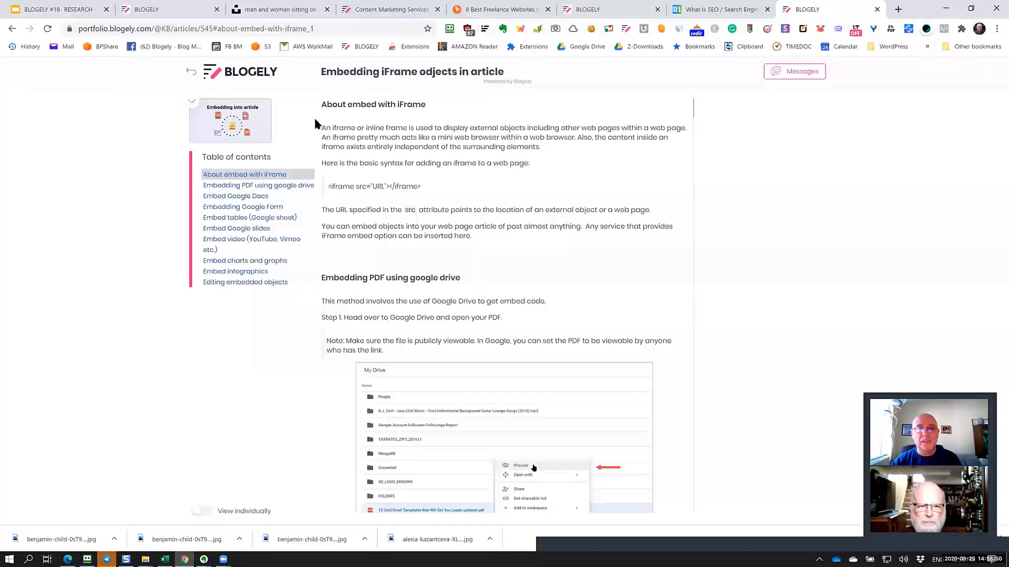
left_click(582, 8)
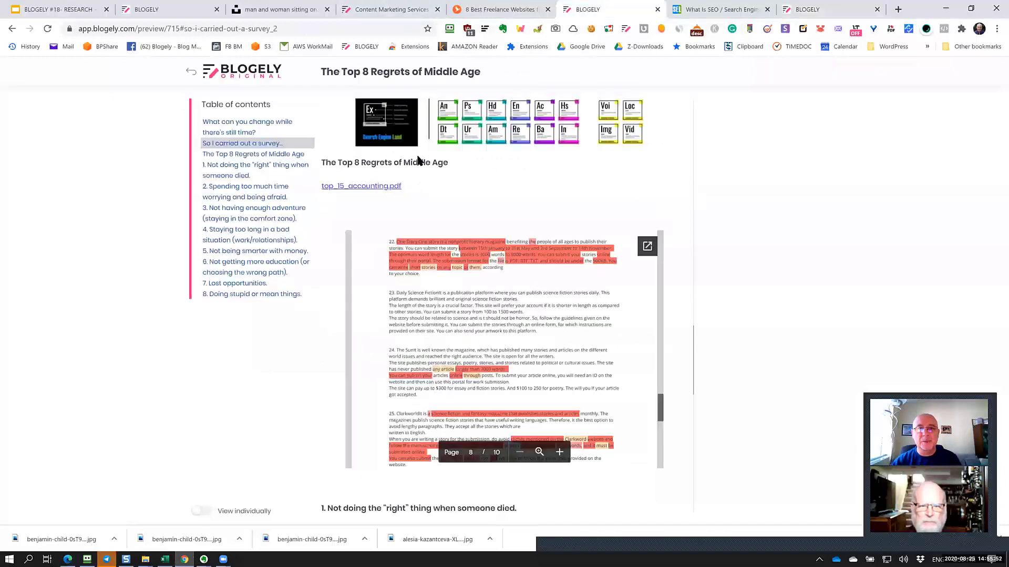
scroll(418, 160, "up", 5)
left_click(192, 71)
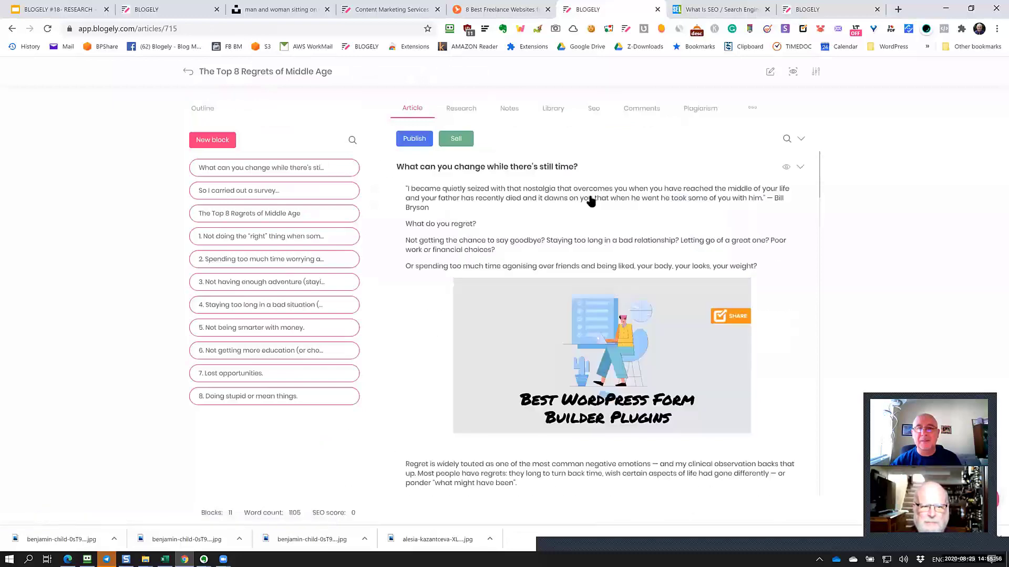
left_click(590, 197)
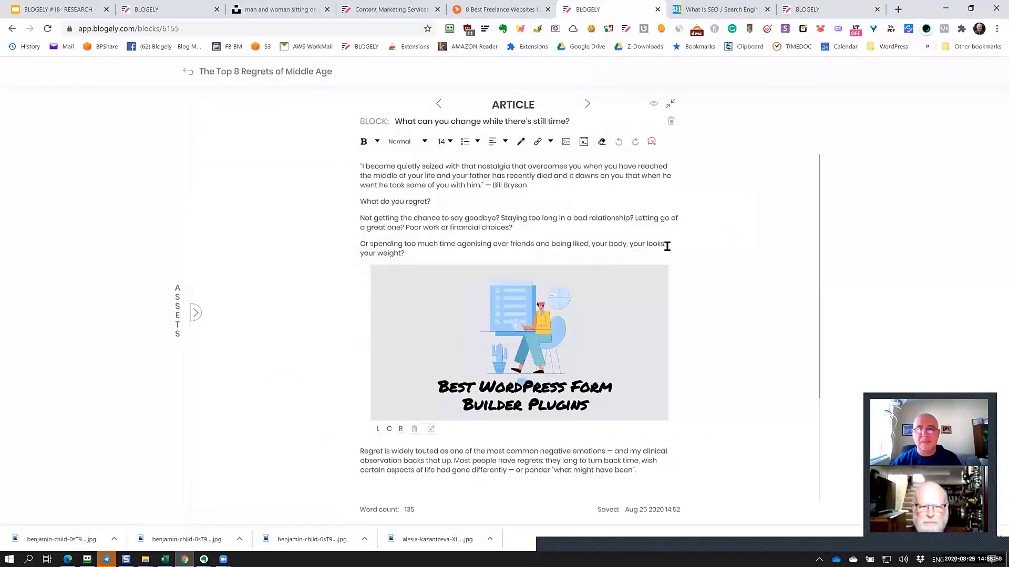
scroll(546, 318, "down", 4)
scroll(554, 247, "up", 4)
left_click(555, 230)
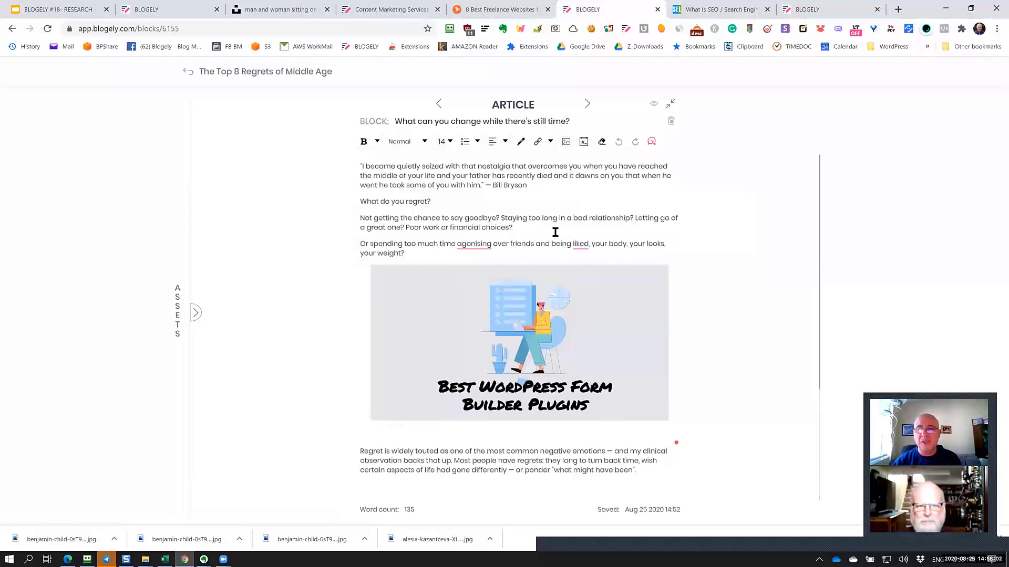
Step: Show the block's assets and save a version of "What can you change while there's still time?"
left_click(193, 313)
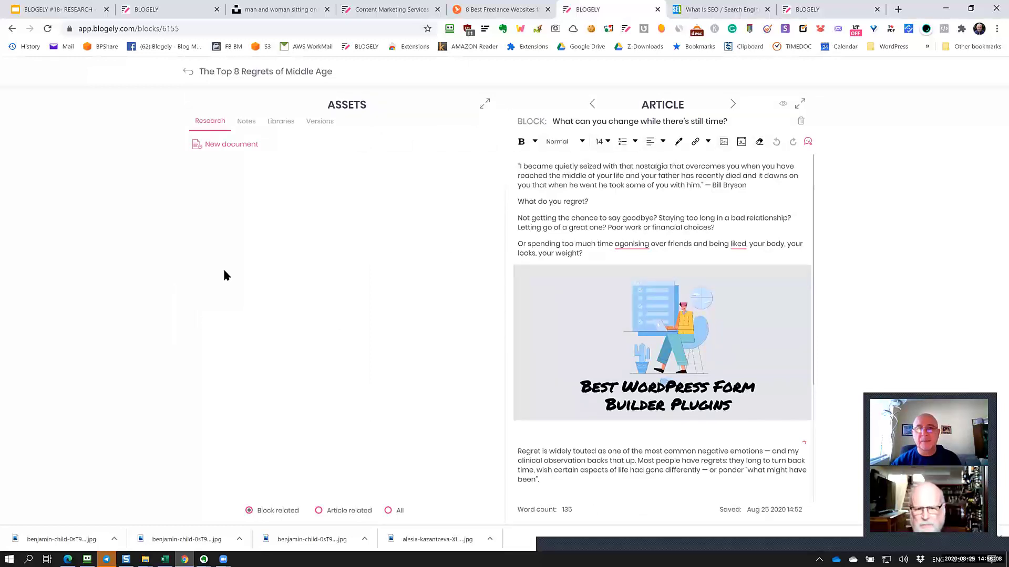
left_click(315, 122)
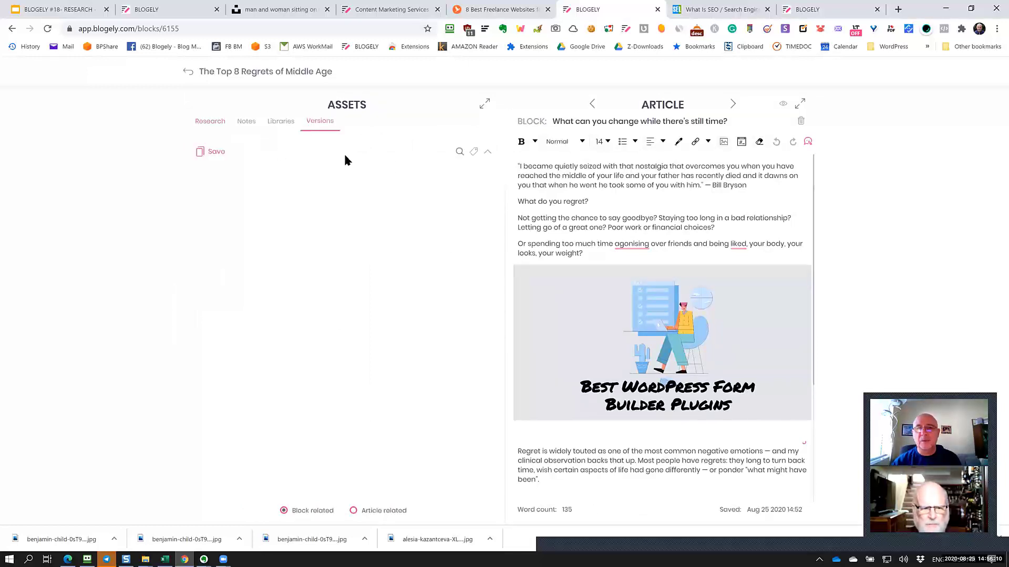
left_click(205, 151)
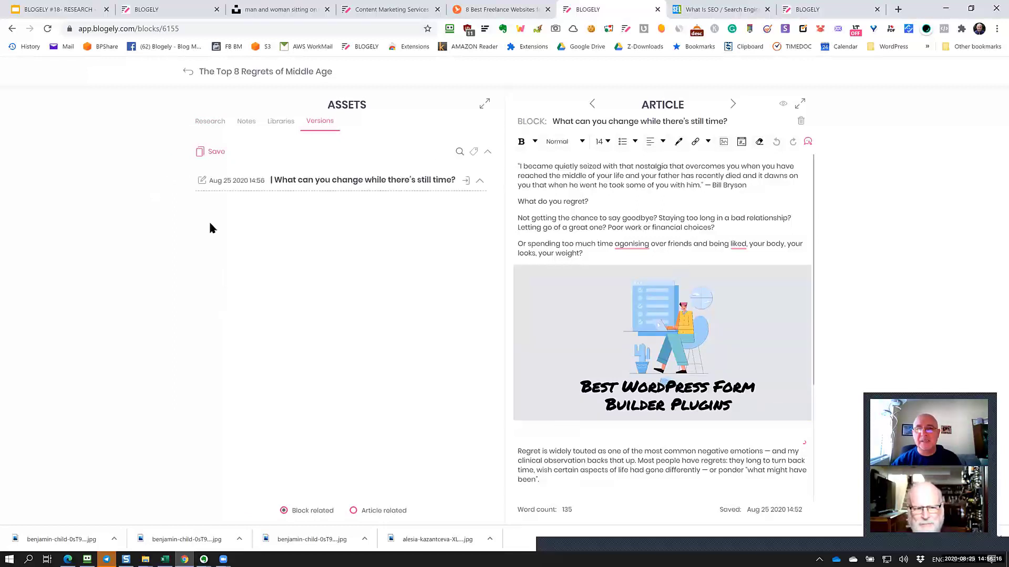
Step: Expand the saved version, compare its text and images with the current block, and collapse it again
left_click(480, 182)
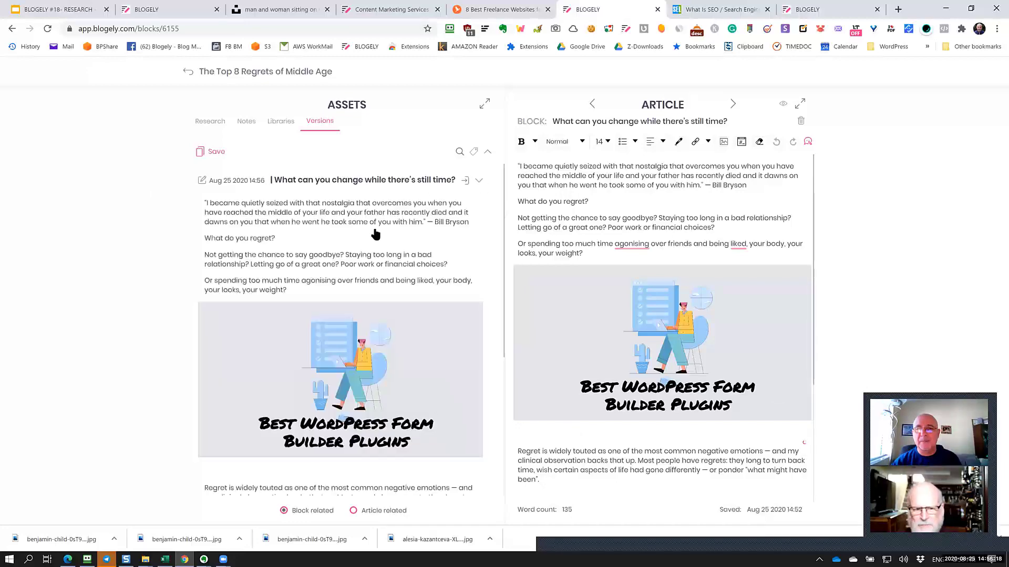
scroll(370, 357, "down", 5)
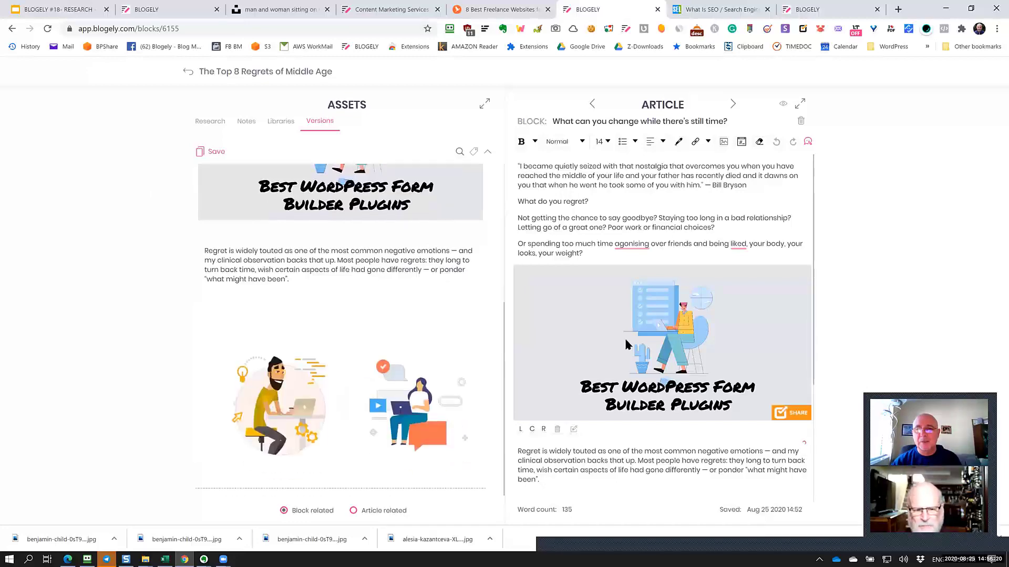
scroll(627, 348, "down", 4)
scroll(641, 381, "up", 4)
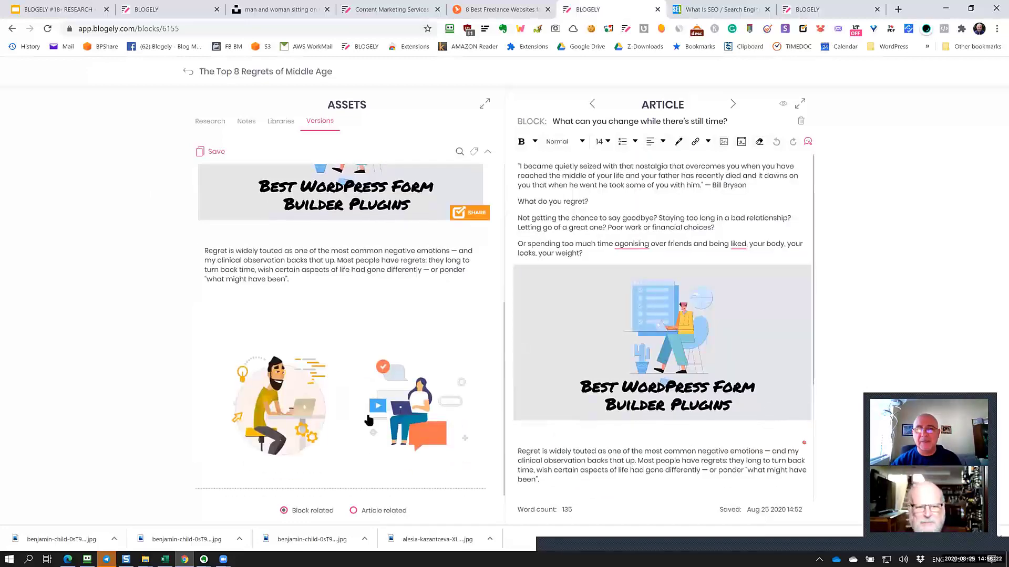
scroll(368, 278, "up", 5)
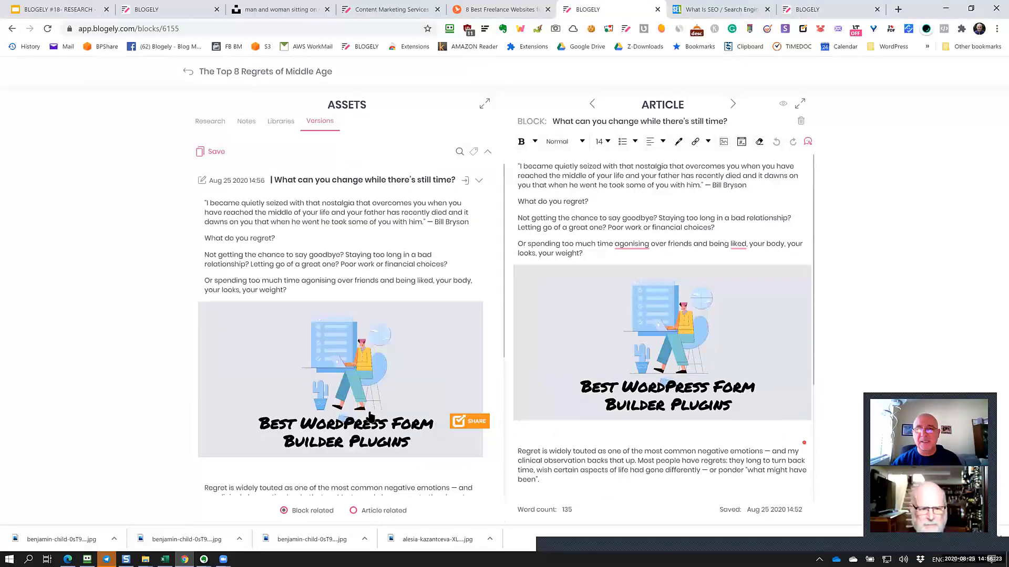
left_click(479, 182)
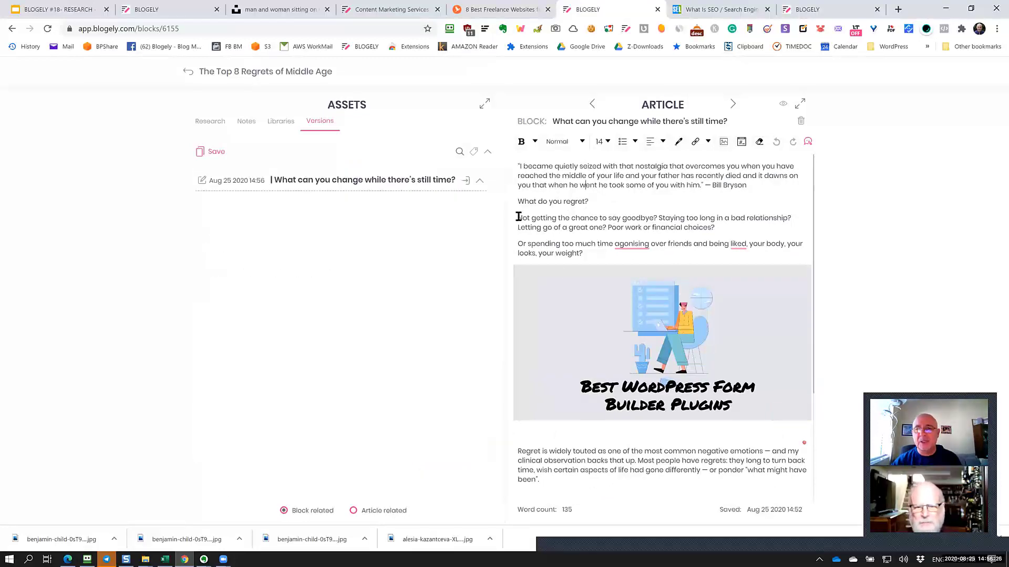
Step: Delete the opening quotation and the line "What do you regret?" from the block
left_click(500, 163, "shift")
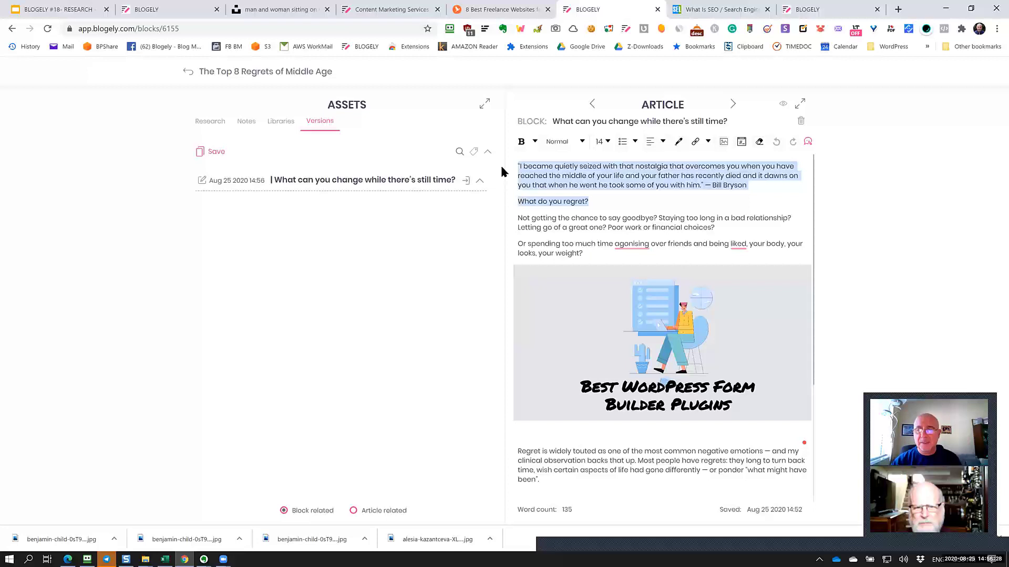
key("BackSpace")
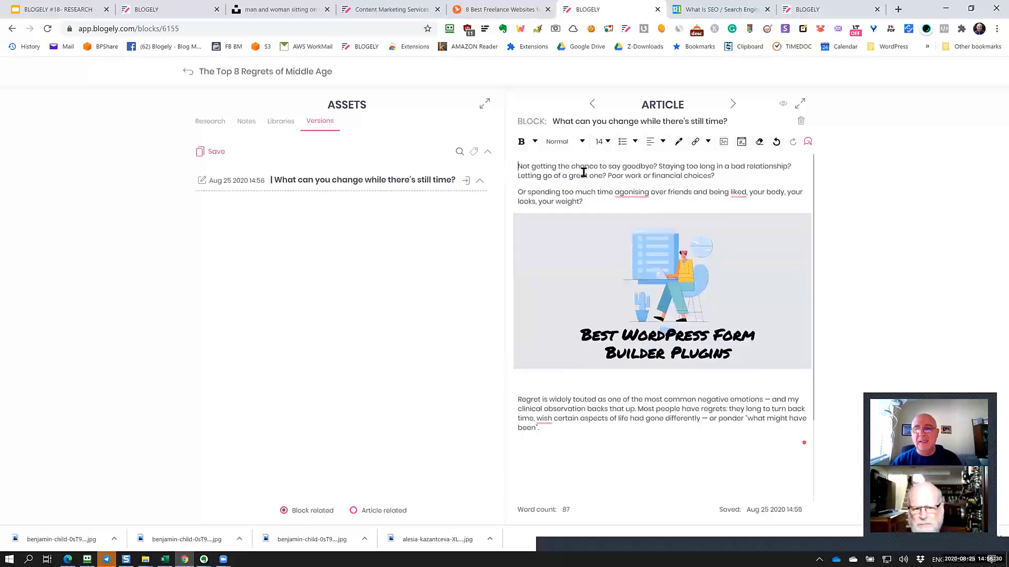
left_click(670, 167)
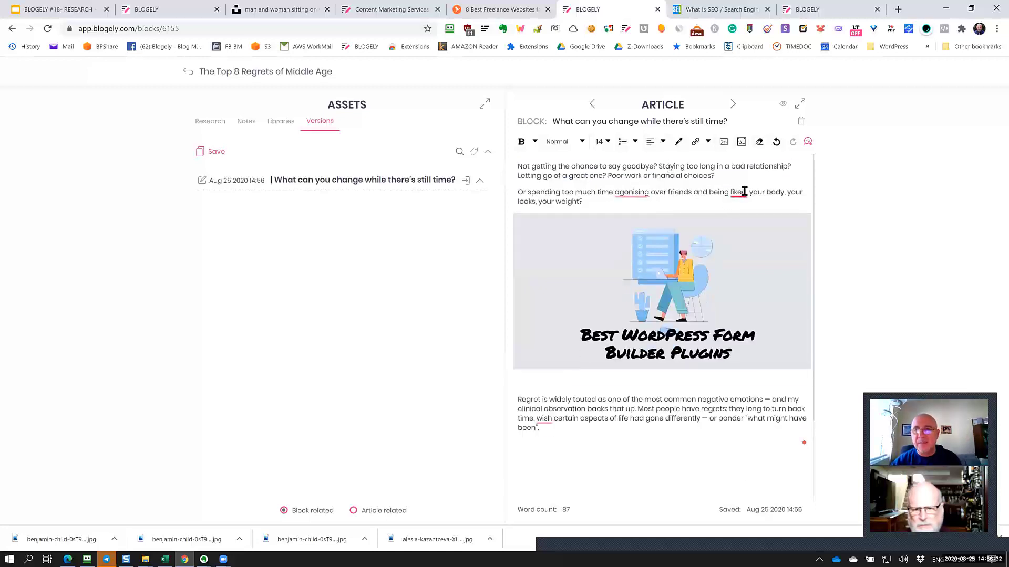
Step: Delete the illustration of the man and woman with laptops below the "Regret is widely touted" paragraph
scroll(755, 418, "down", 3)
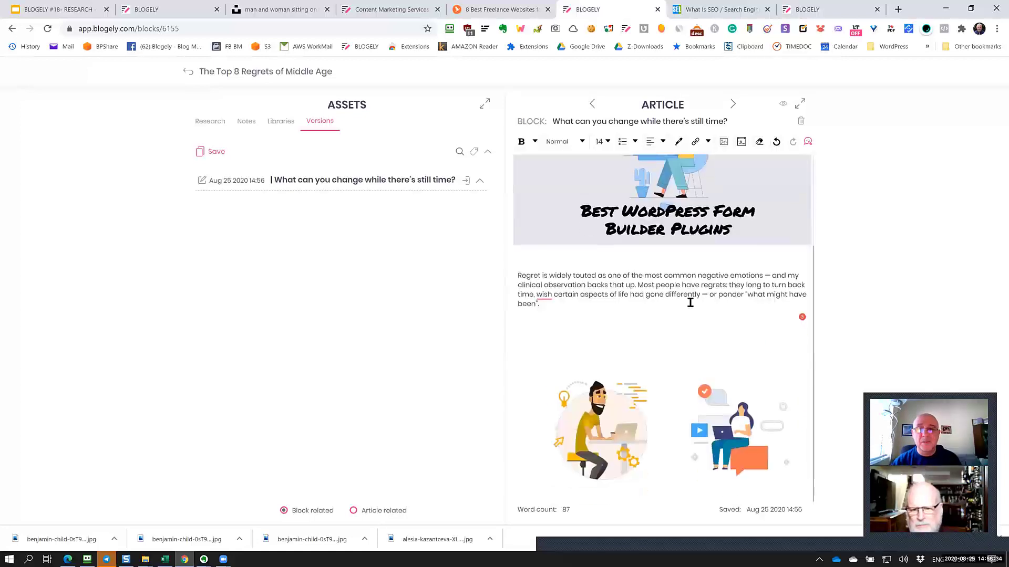
scroll(637, 469, "down", 1)
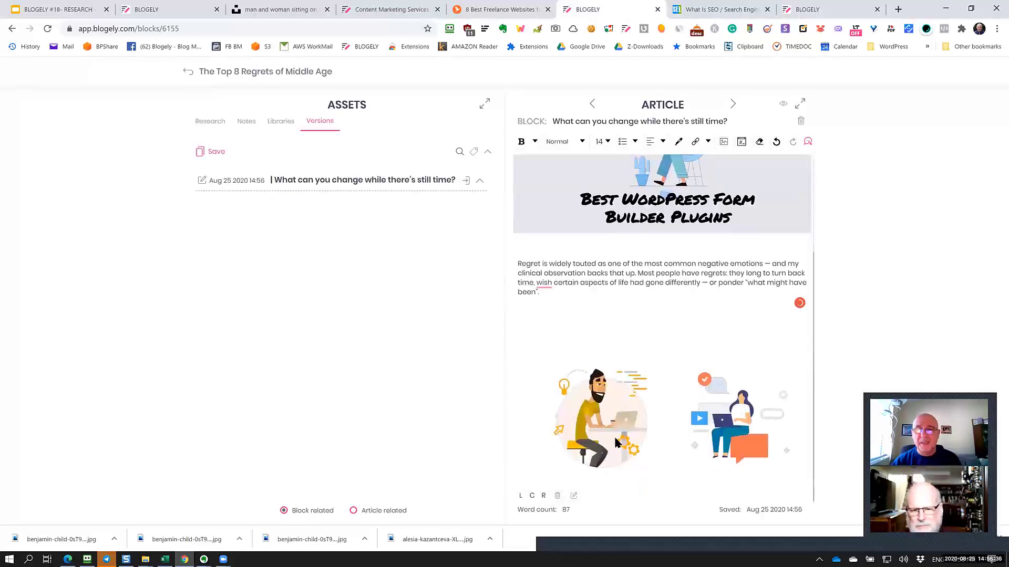
left_click(557, 496)
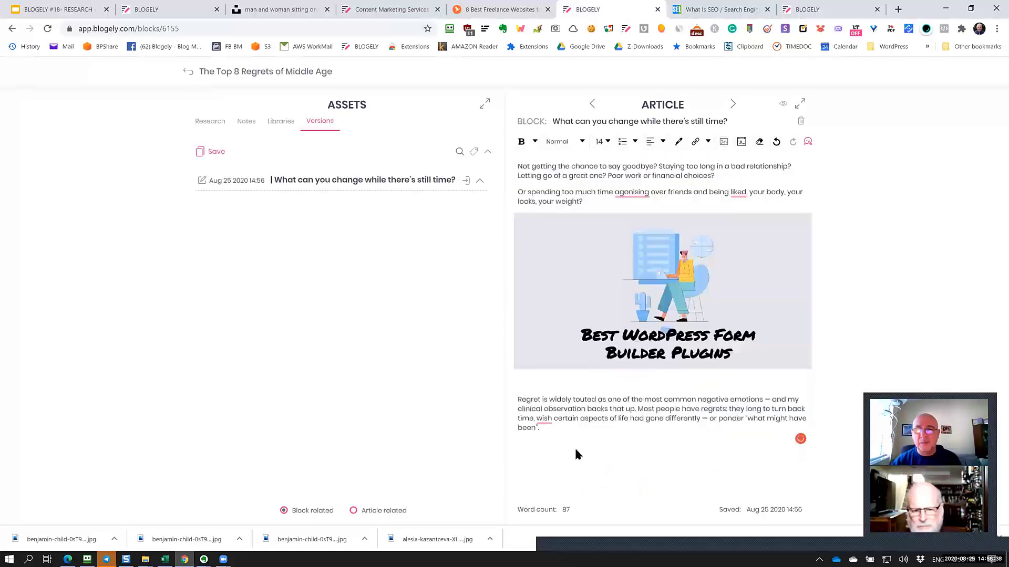
left_click_drag(548, 420, 559, 441)
left_click(665, 409)
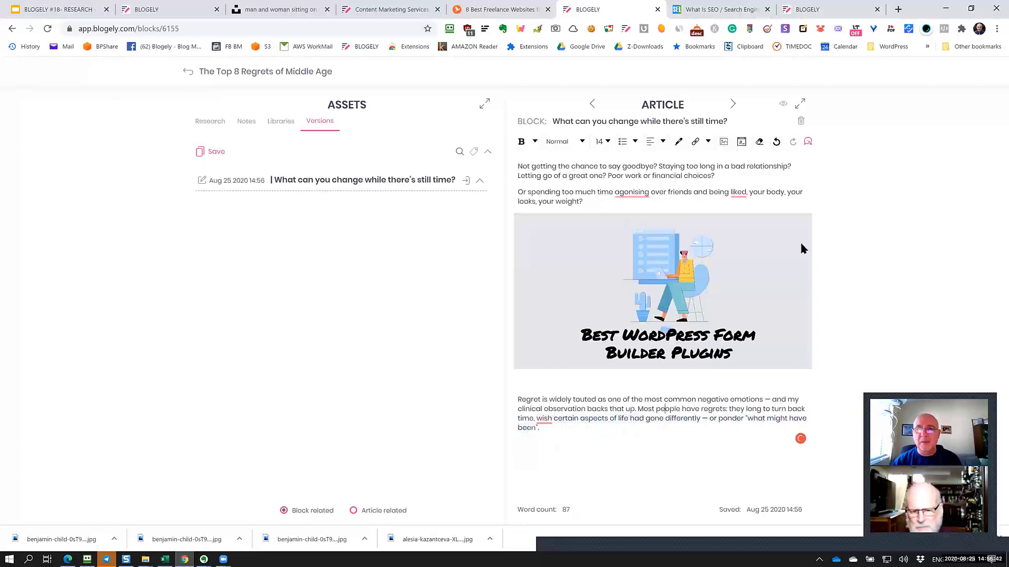
Step: Open the expanded block in the Grammarly editor and accept the corrections "agonizing" for "agonising" and "like" for "liked"
left_click(799, 104)
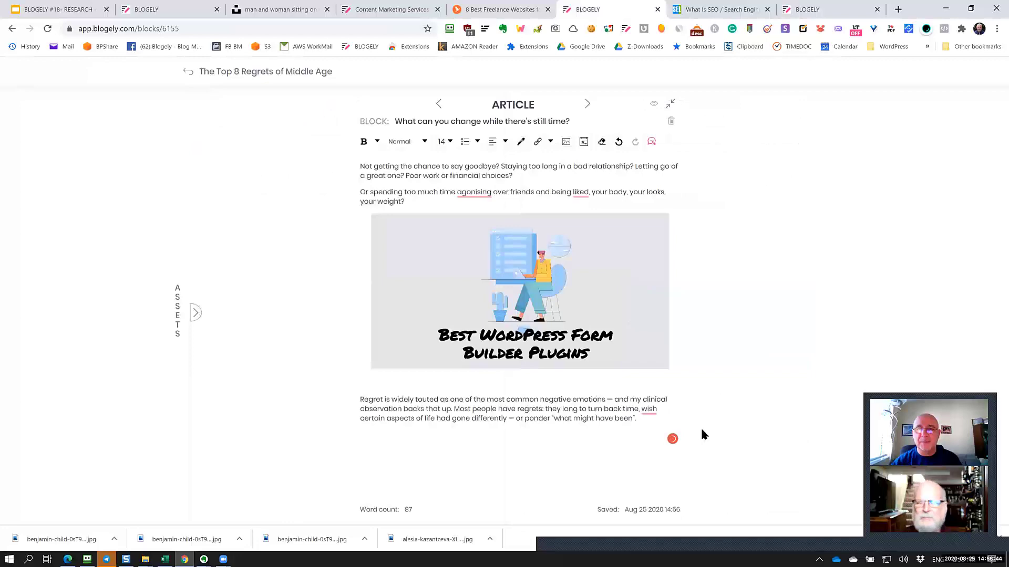
left_click(673, 440)
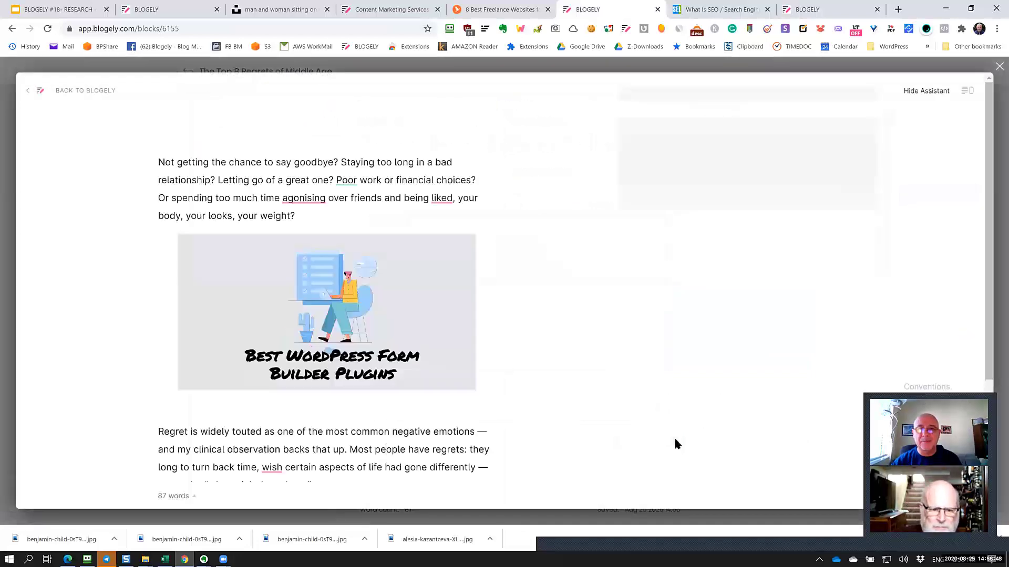
left_click(312, 198)
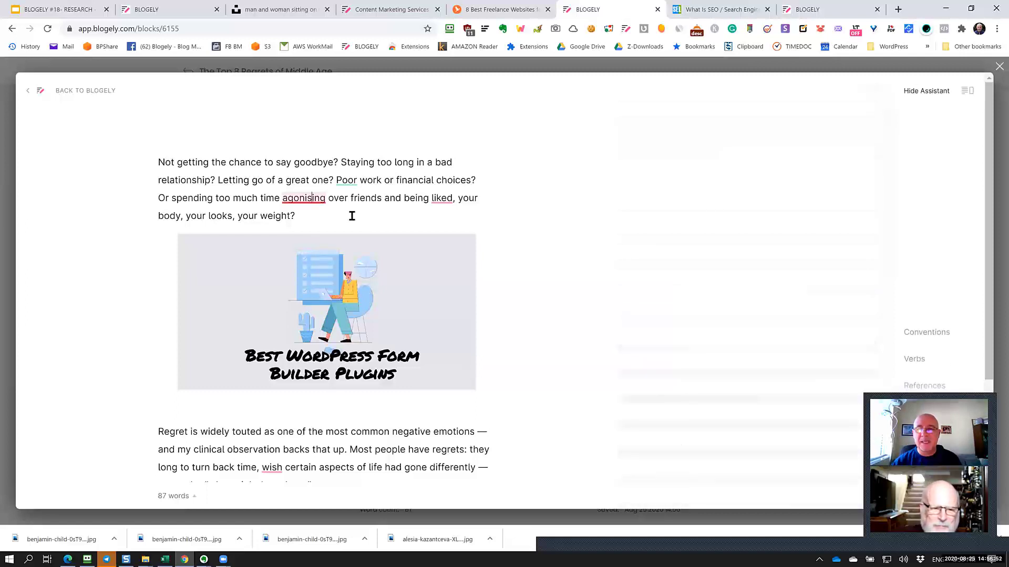
scroll(331, 274, "down", 1)
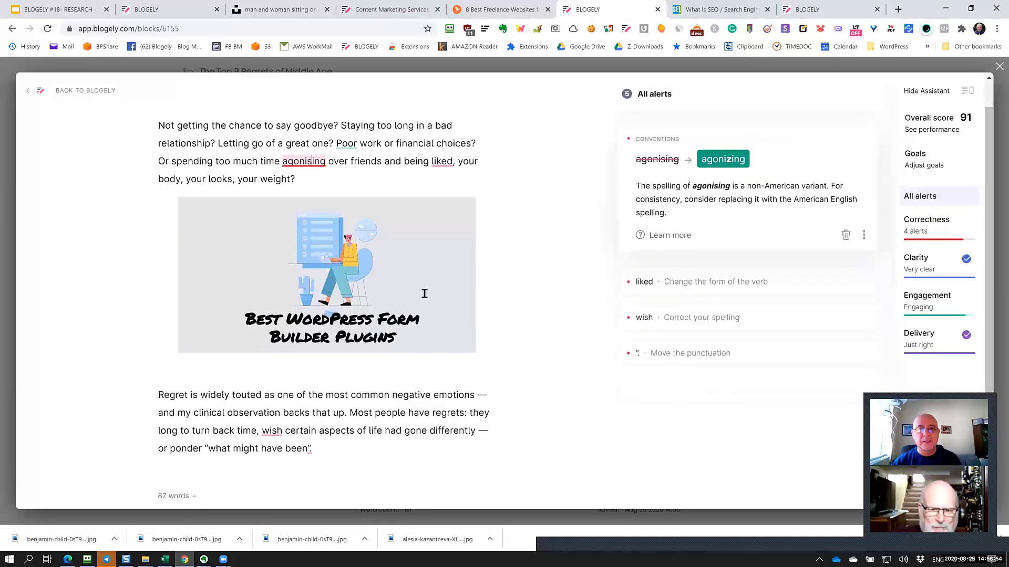
scroll(326, 216, "up", 1)
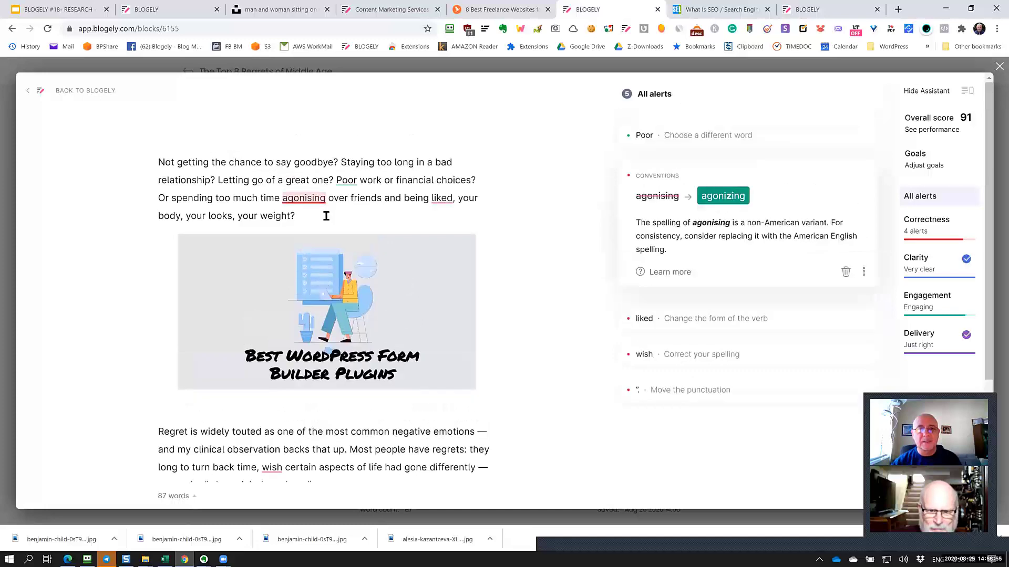
left_click(724, 197)
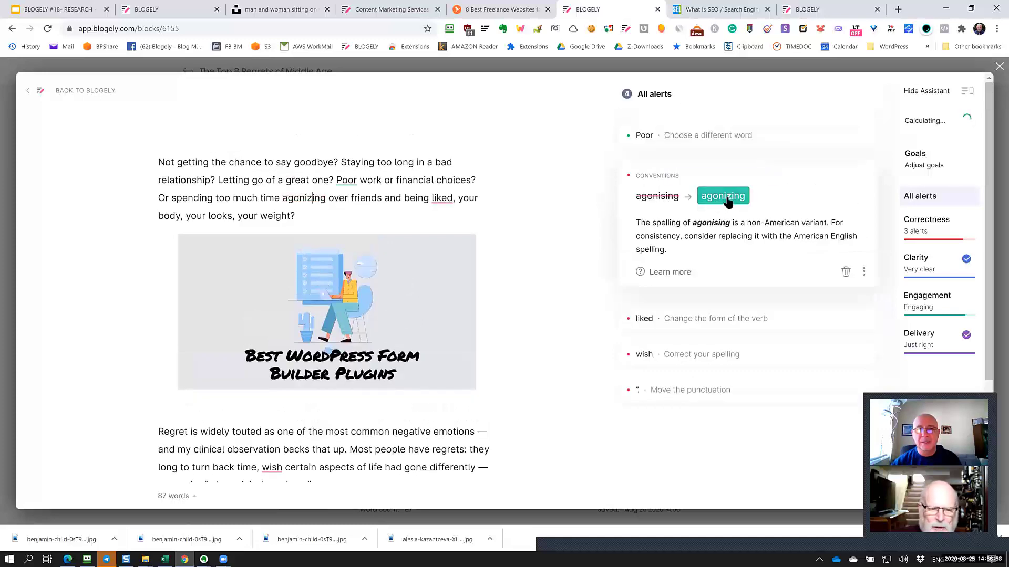
left_click(686, 196)
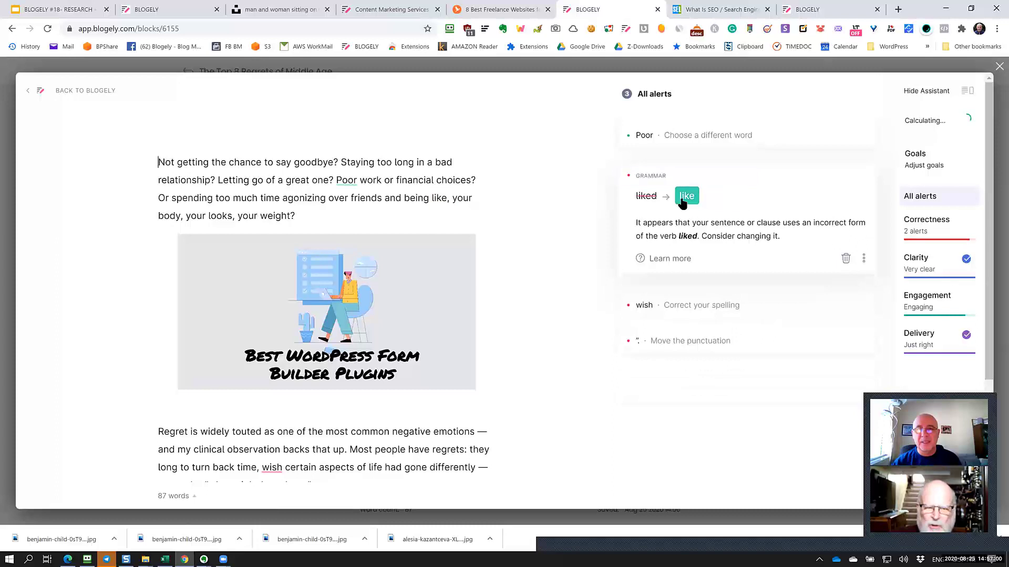
Step: Accept the remaining writing suggestions: "Shoddy" for "Poor", "with" for "wish", and the period moved inside the closing quotation mark
scroll(437, 223, "down", 1)
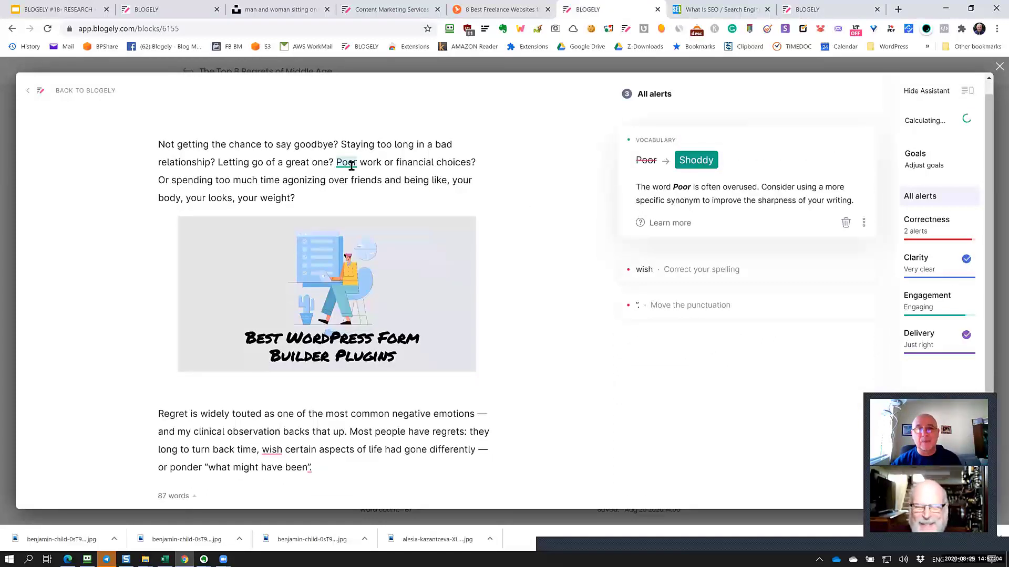
left_click(695, 161)
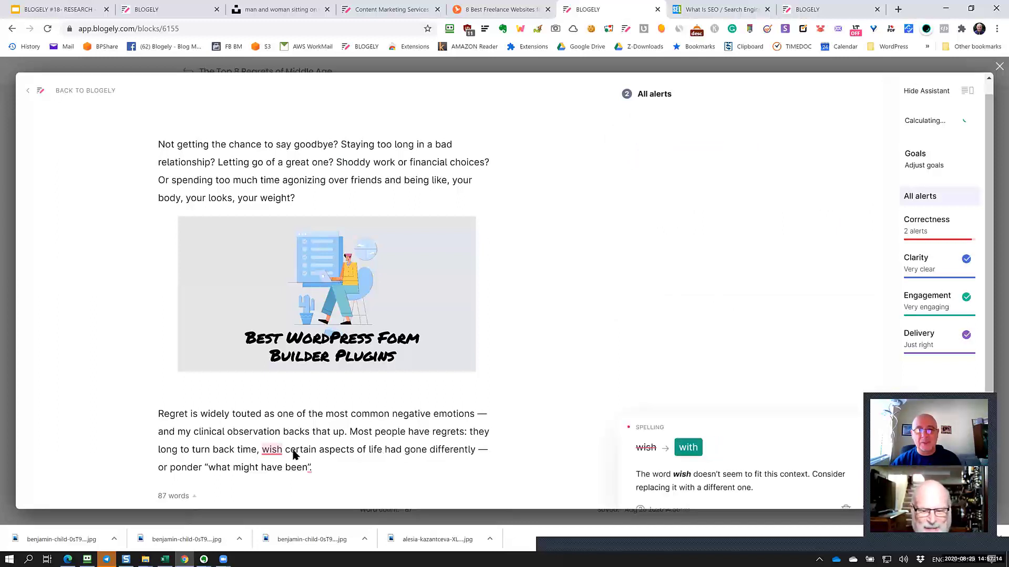
scroll(252, 279, "down", 3)
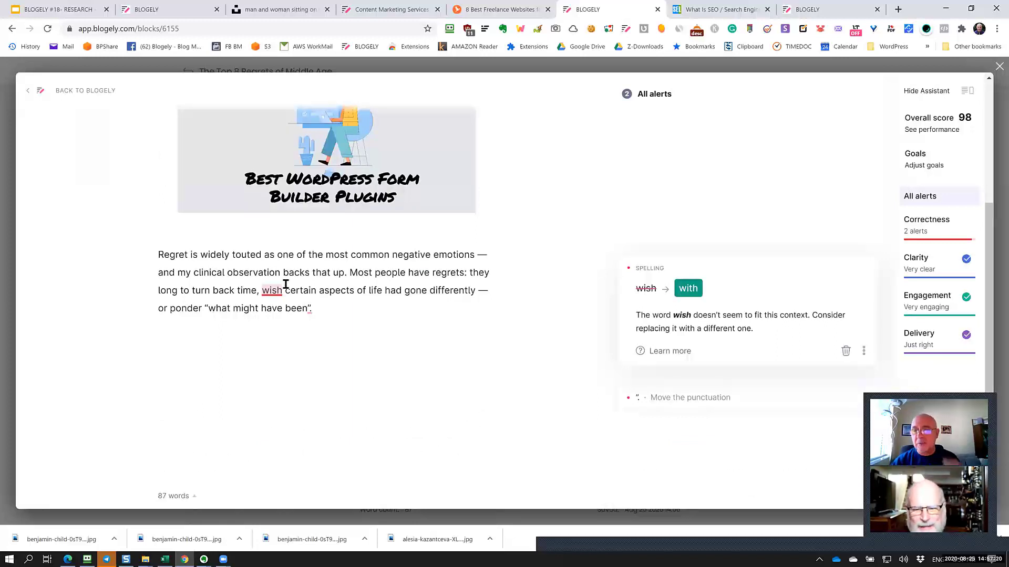
left_click(688, 290)
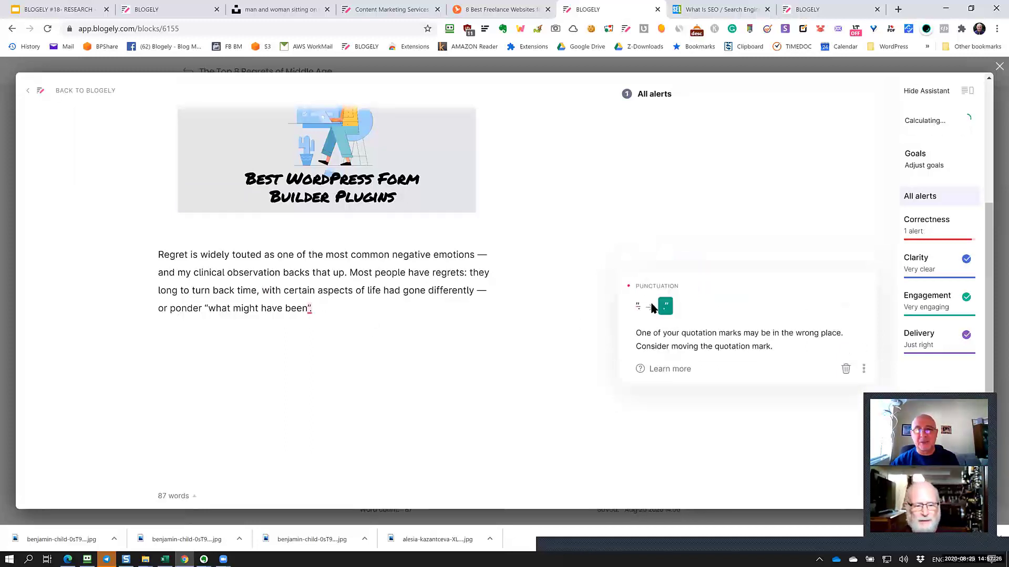
left_click(665, 307)
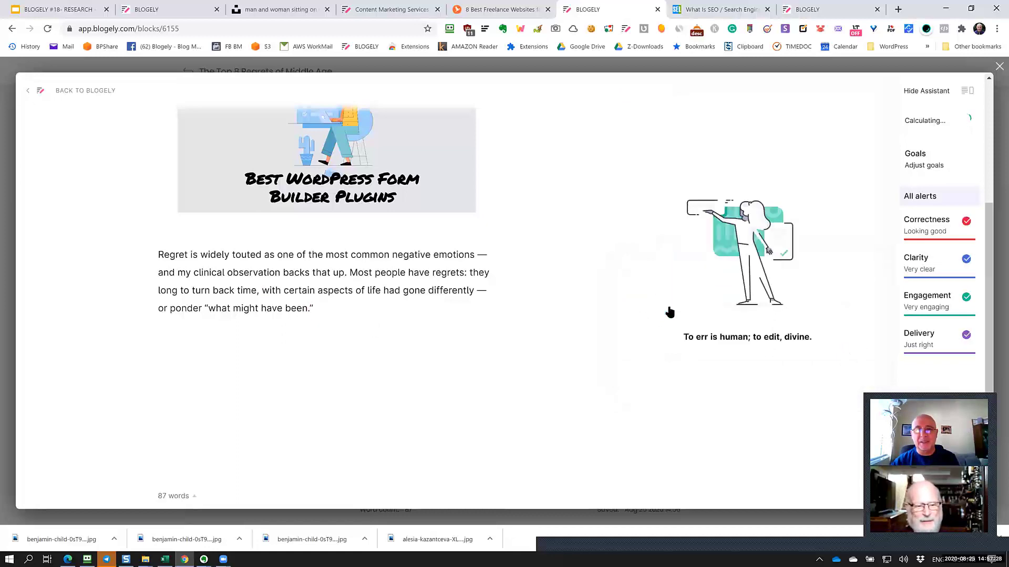
Step: Look over the corrected text and run a plagiarism check on it
scroll(424, 310, "up", 3)
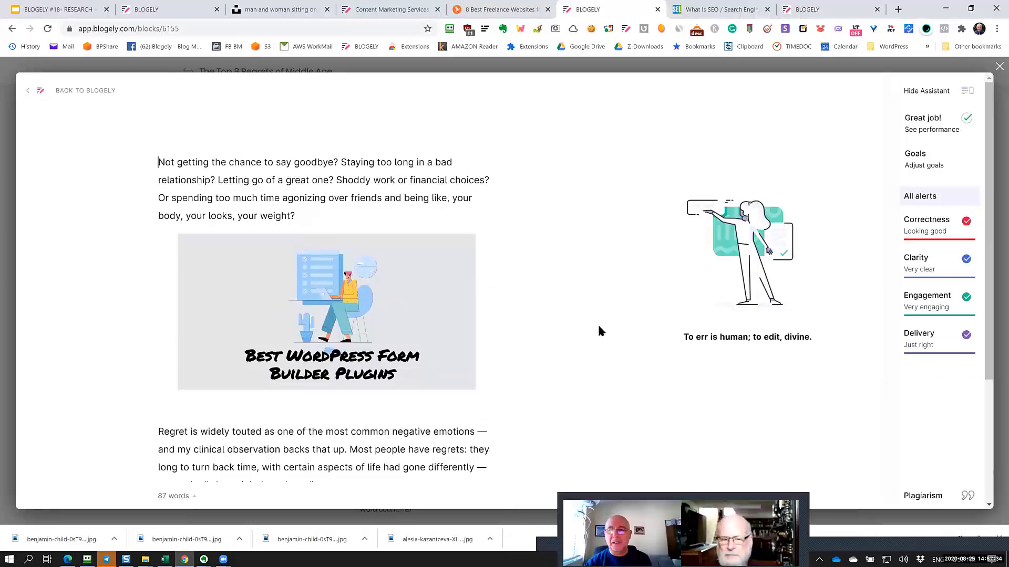
scroll(599, 330, "down", 3)
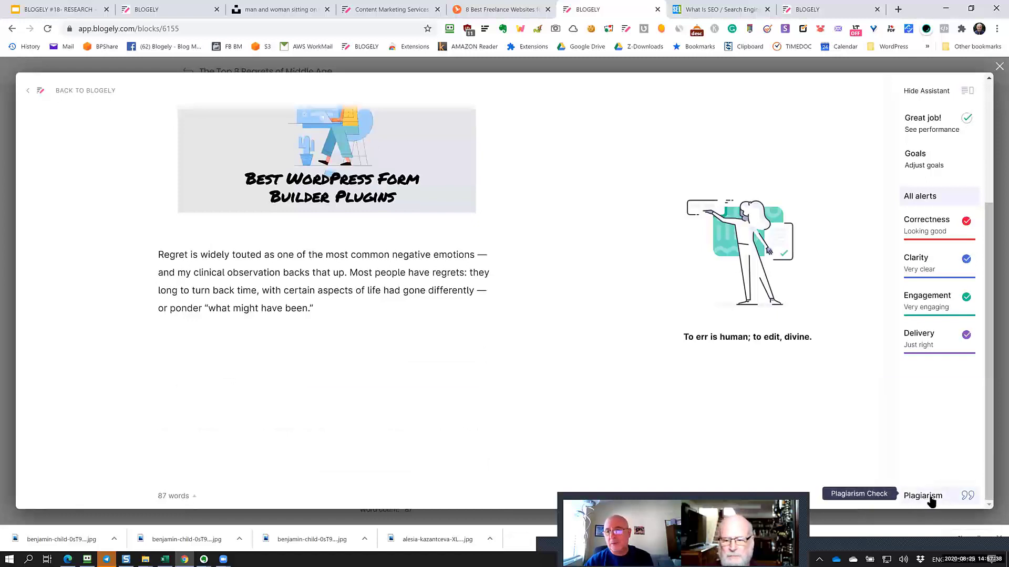
scroll(619, 408, "up", 3)
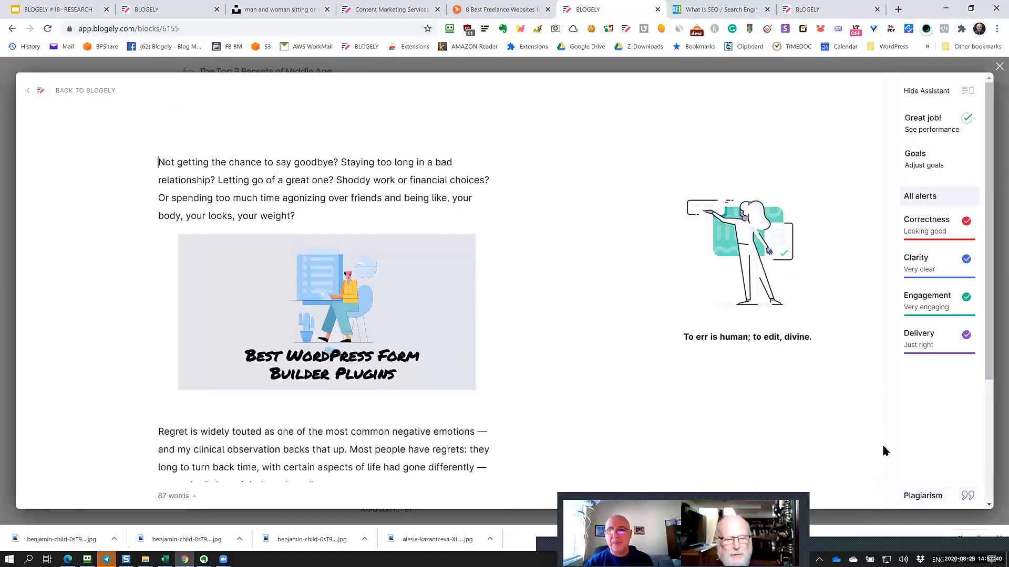
left_click(934, 498)
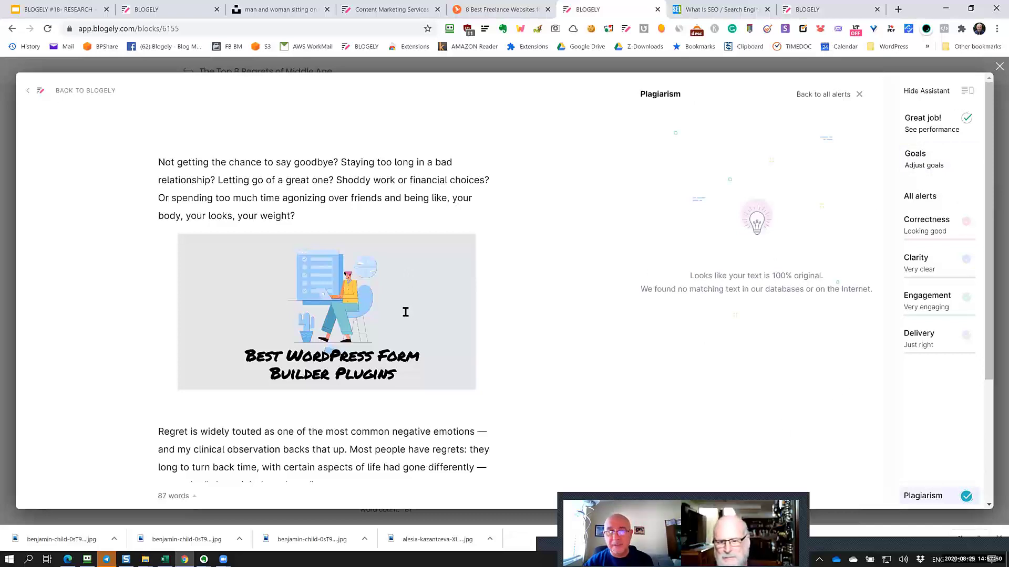
scroll(405, 312, "down", 3)
scroll(405, 312, "up", 3)
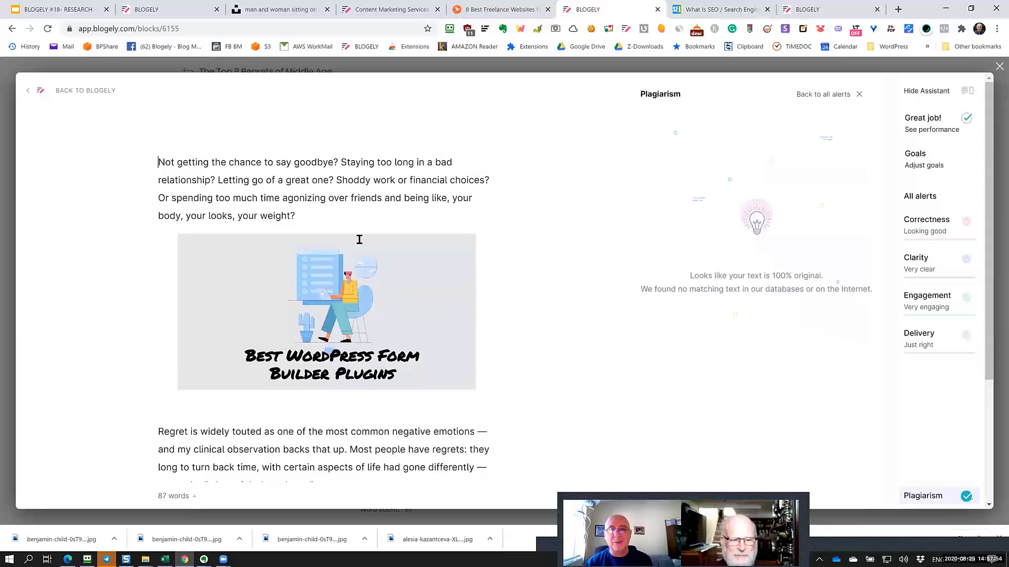
Step: Review the checked text from the opening paragraphs to the end, and return to the Blogely block
left_click_drag(351, 232, 131, 163)
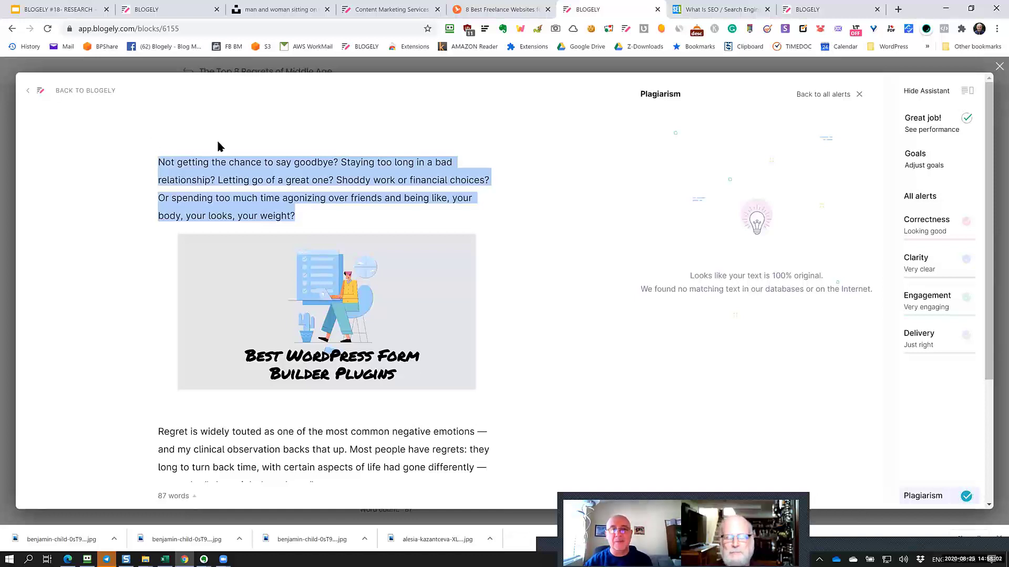
left_click(318, 181)
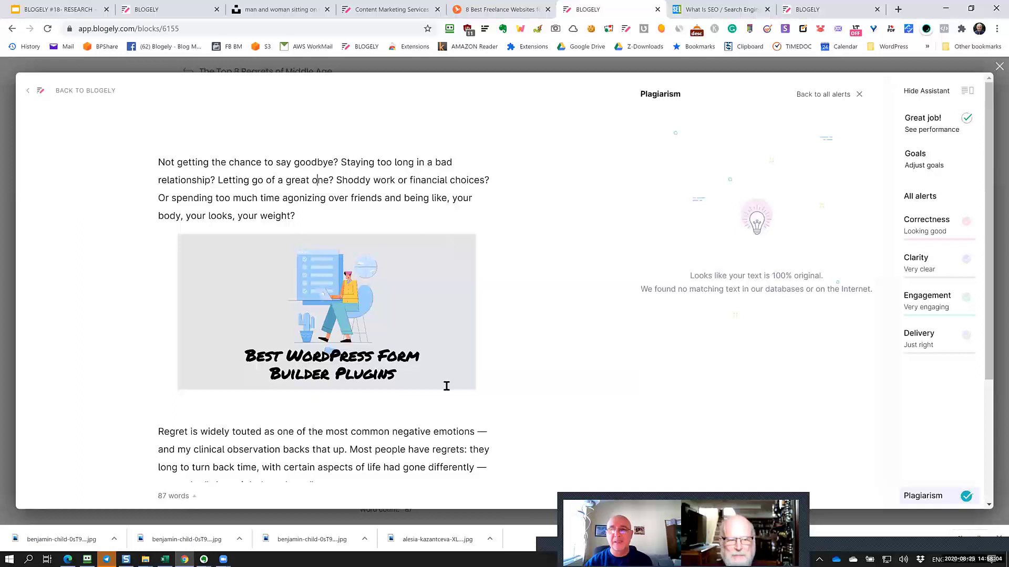
scroll(428, 419, "down", 1)
scroll(427, 417, "down", 2)
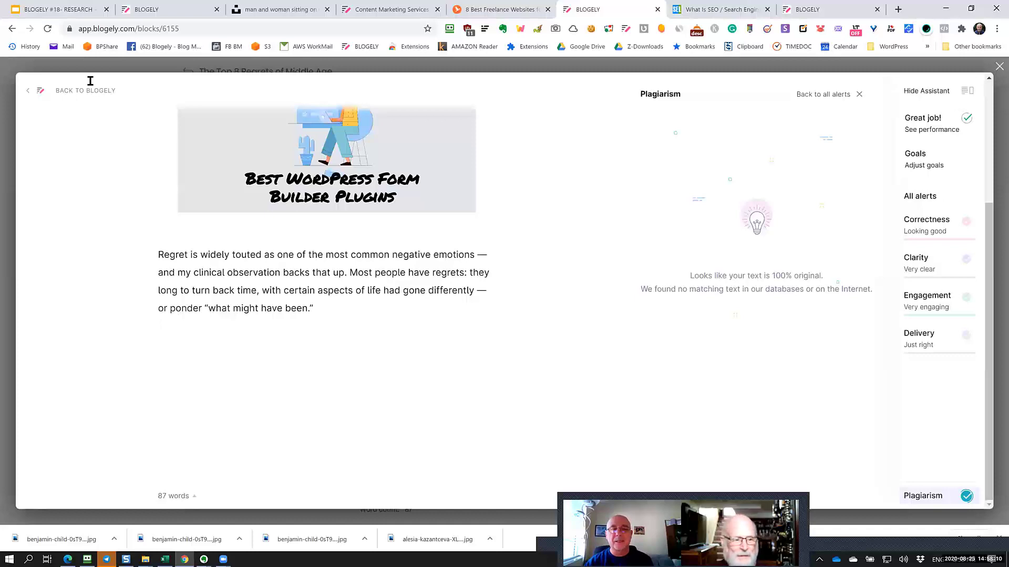
scroll(449, 147, "up", 2)
scroll(449, 147, "up", 1)
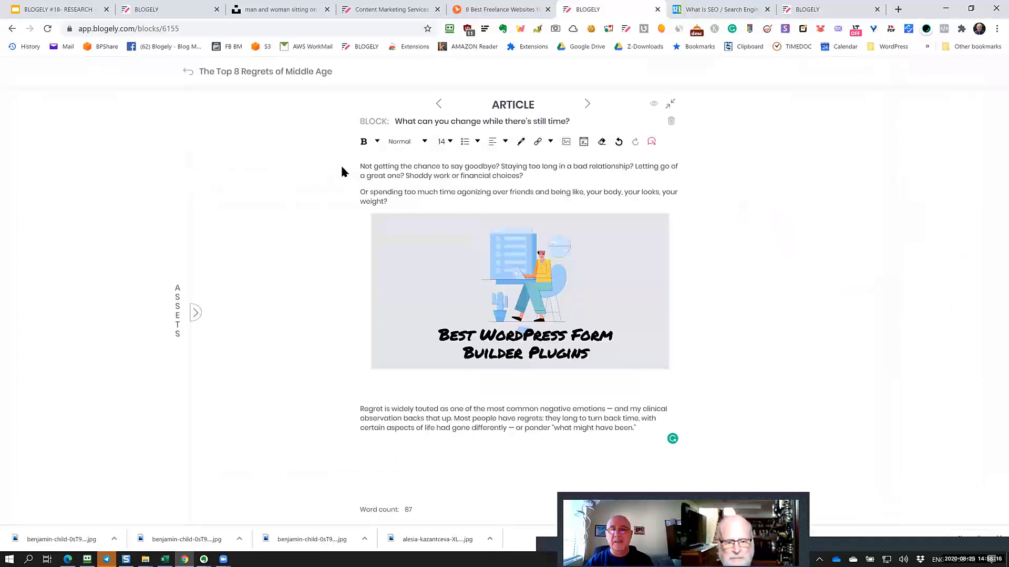
Step: Show the block's saved versions beside the article again and expand the saved version to compare it with the corrected text
mouse_move(673, 440)
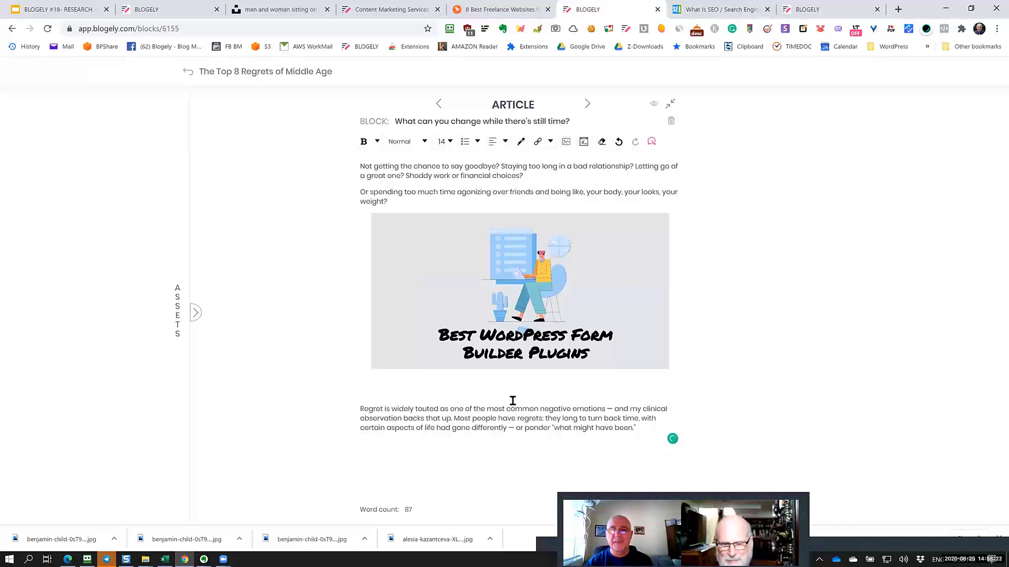
left_click(195, 312)
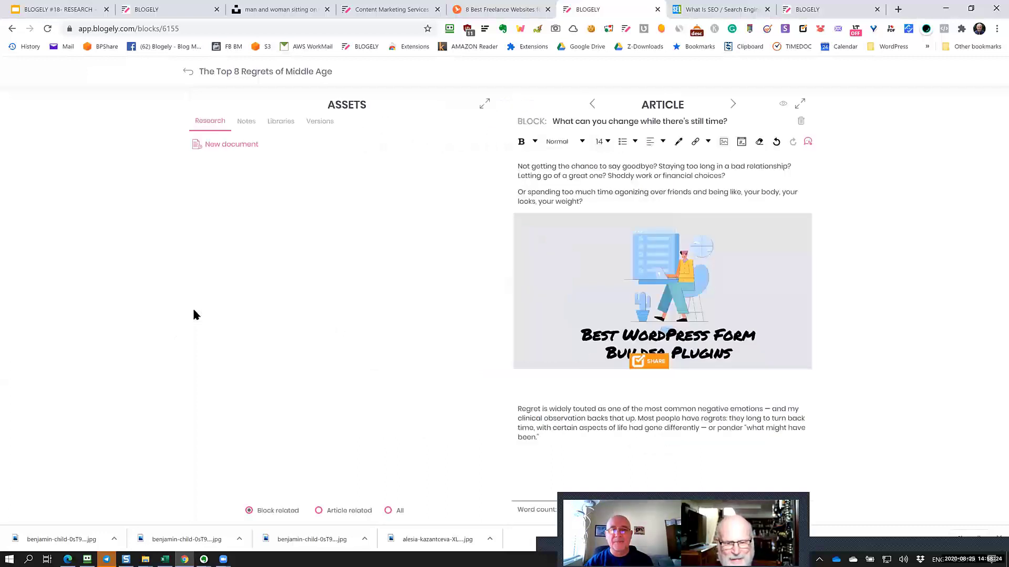
left_click(317, 124)
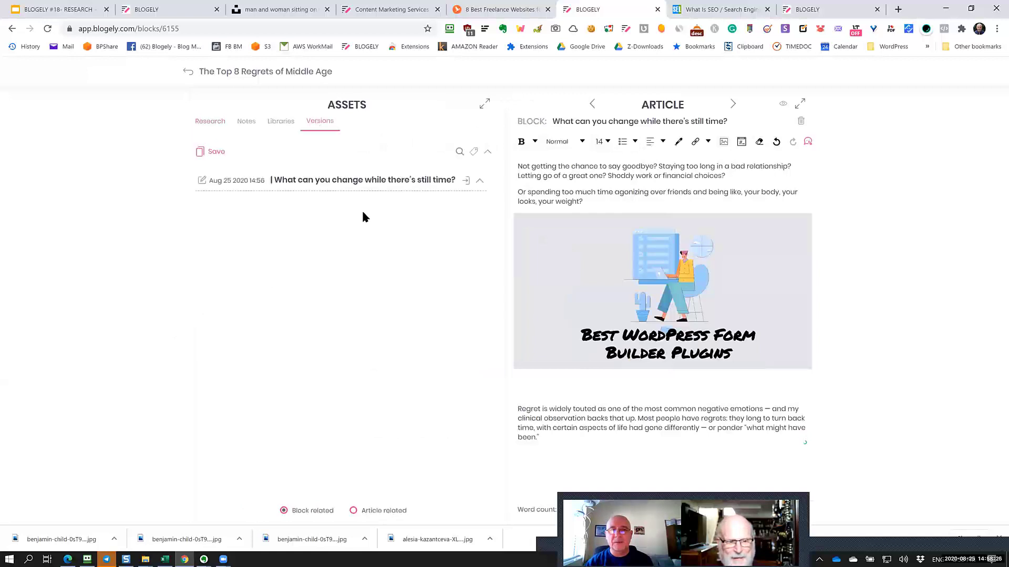
left_click(478, 183)
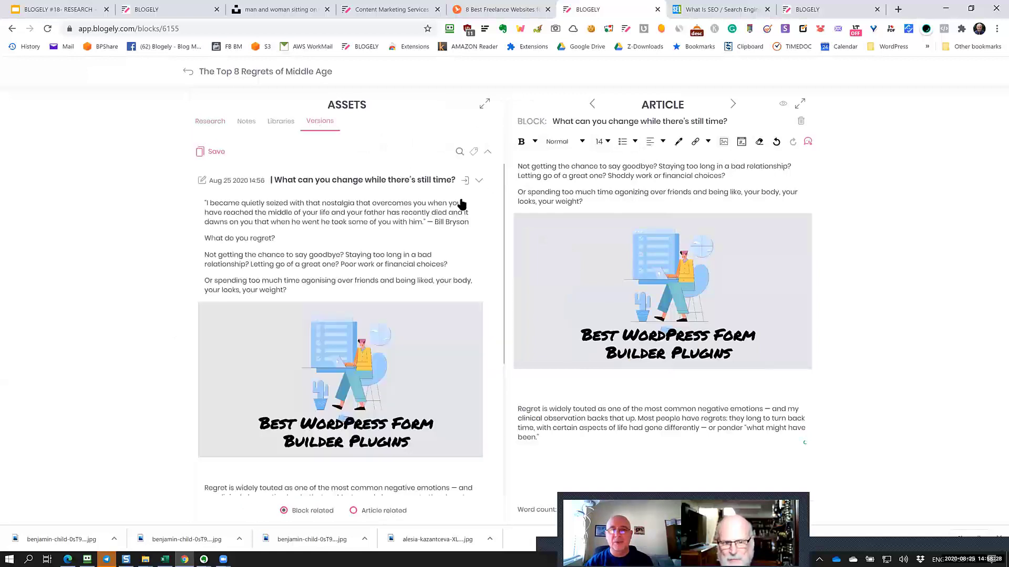
scroll(376, 390, "down", 5)
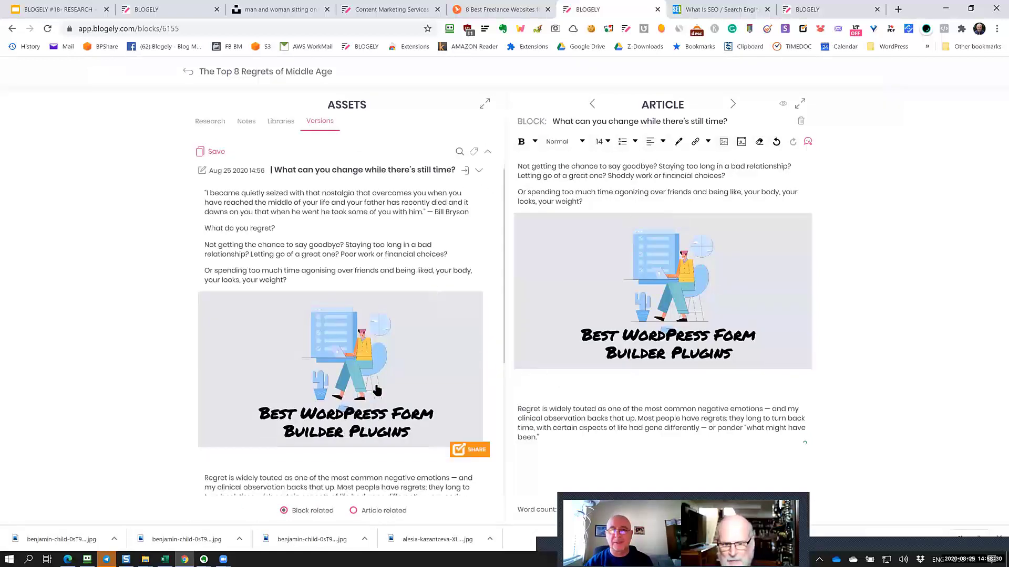
scroll(376, 390, "up", 5)
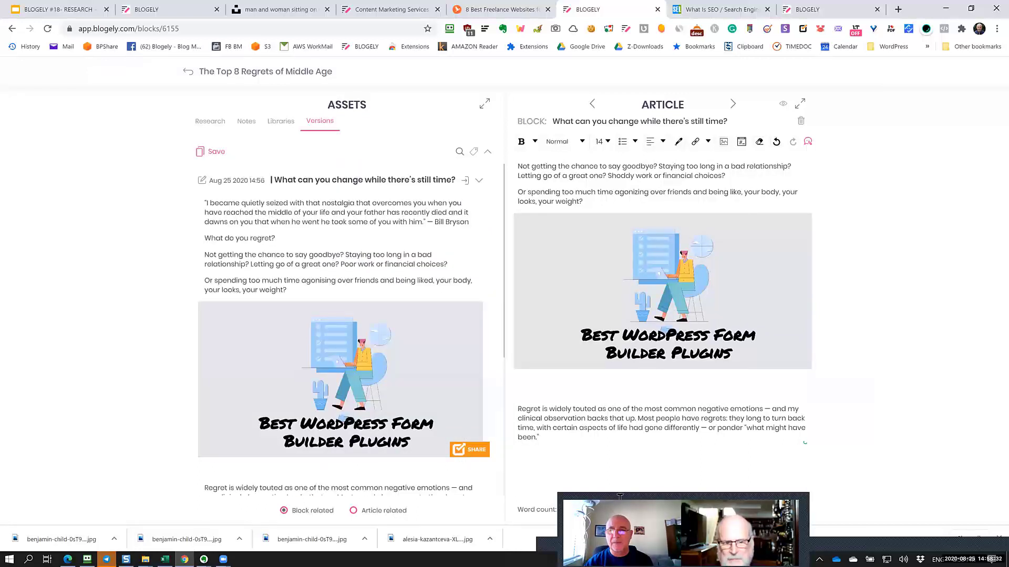
Step: Delete the empty line between the form builder image and the "Regret is widely touted" paragraph, and save the block as another version
left_click(577, 389)
key("Delete")
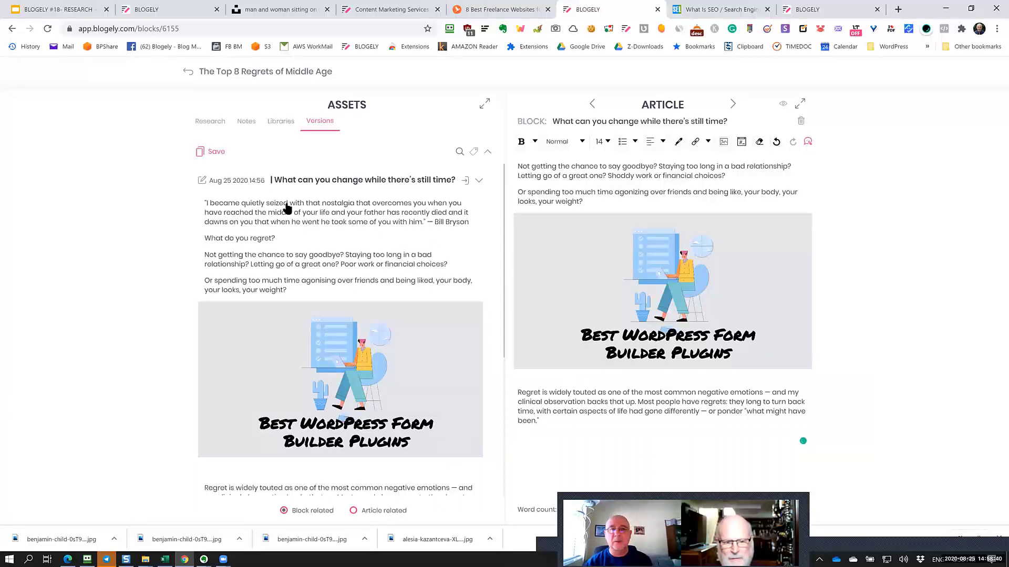
left_click(465, 182)
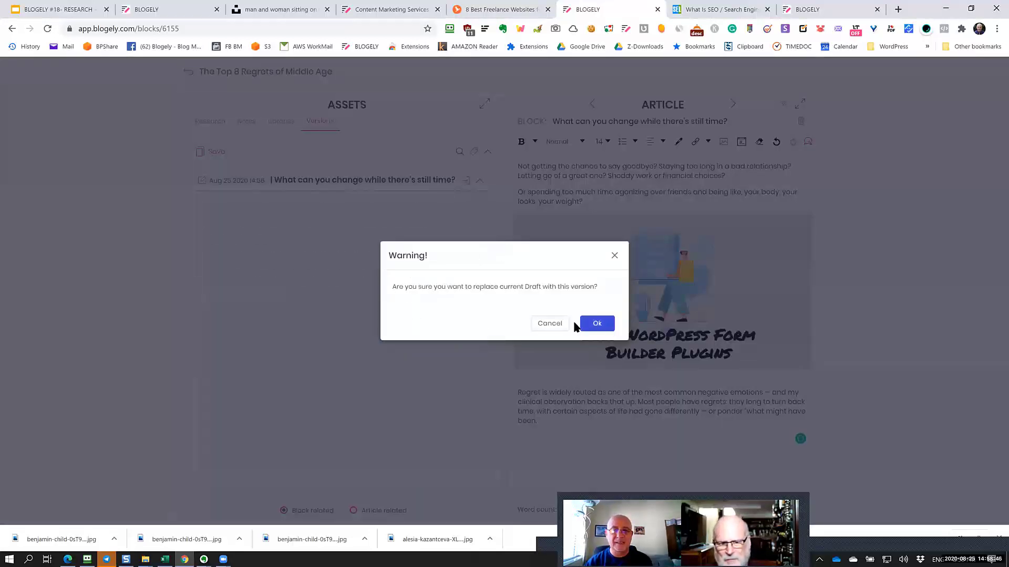
left_click(549, 324)
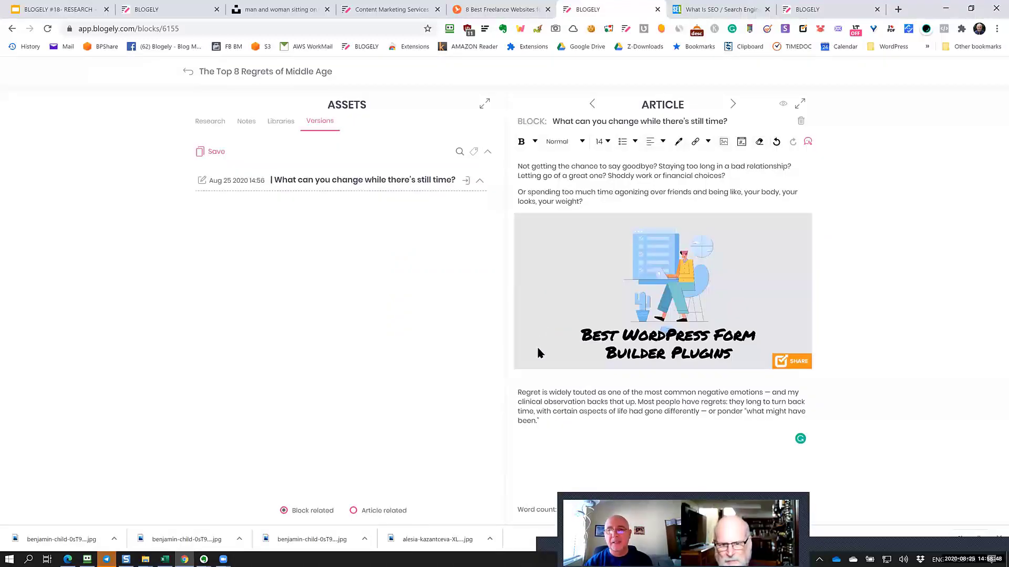
left_click(201, 152)
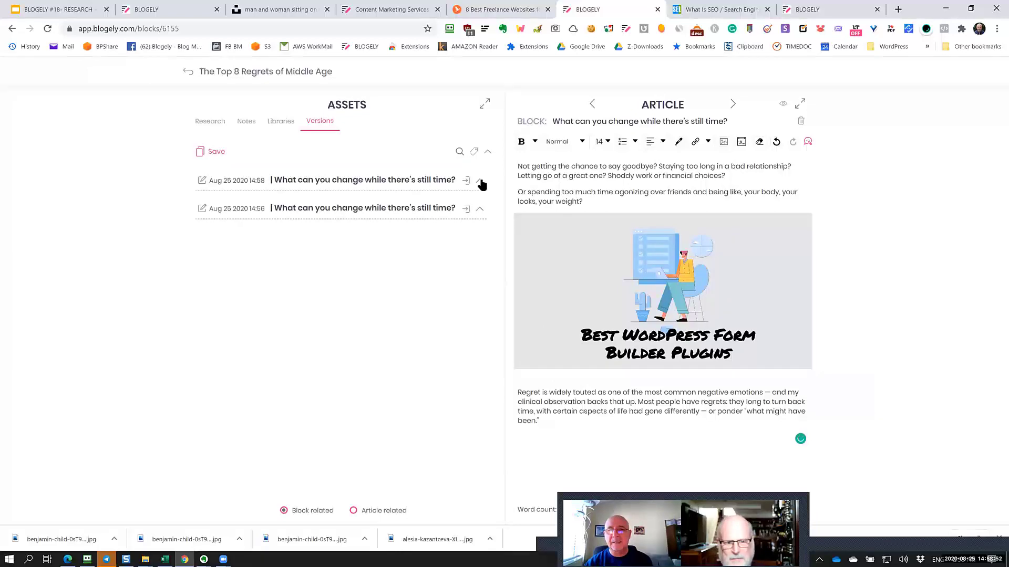
Step: Expand the newly saved version, compare its content with the current block, and collapse it again
left_click(480, 182)
scroll(448, 329, "down", 1)
scroll(480, 197, "up", 1)
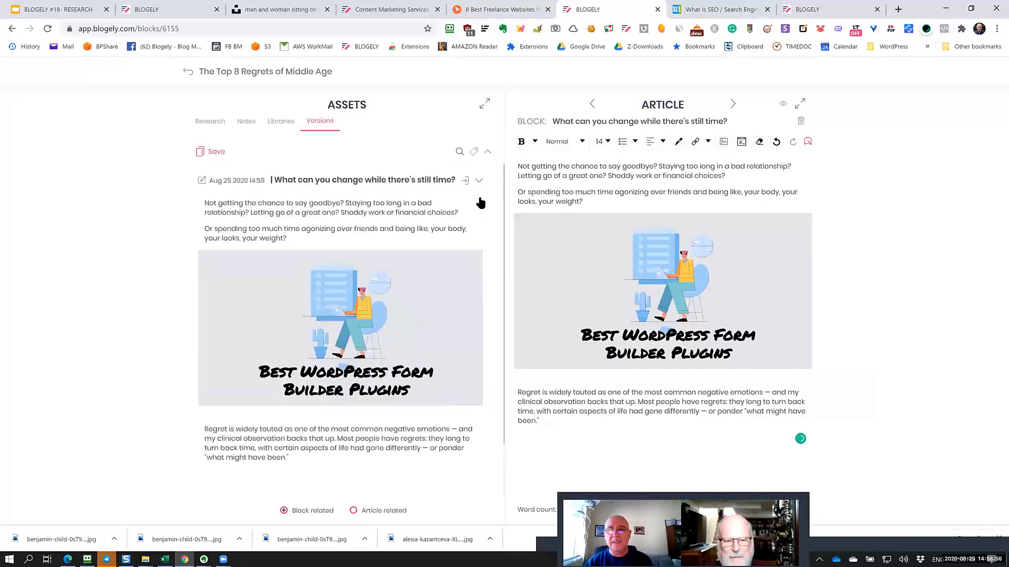
left_click(478, 181)
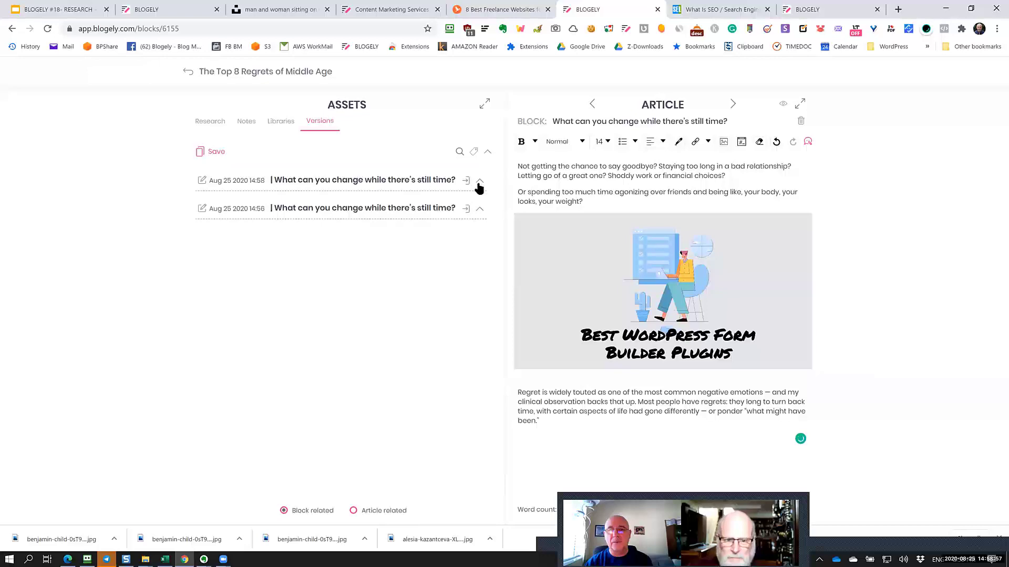
Step: Replace the current draft with the version saved at 14:56
left_click(465, 209)
left_click(597, 323)
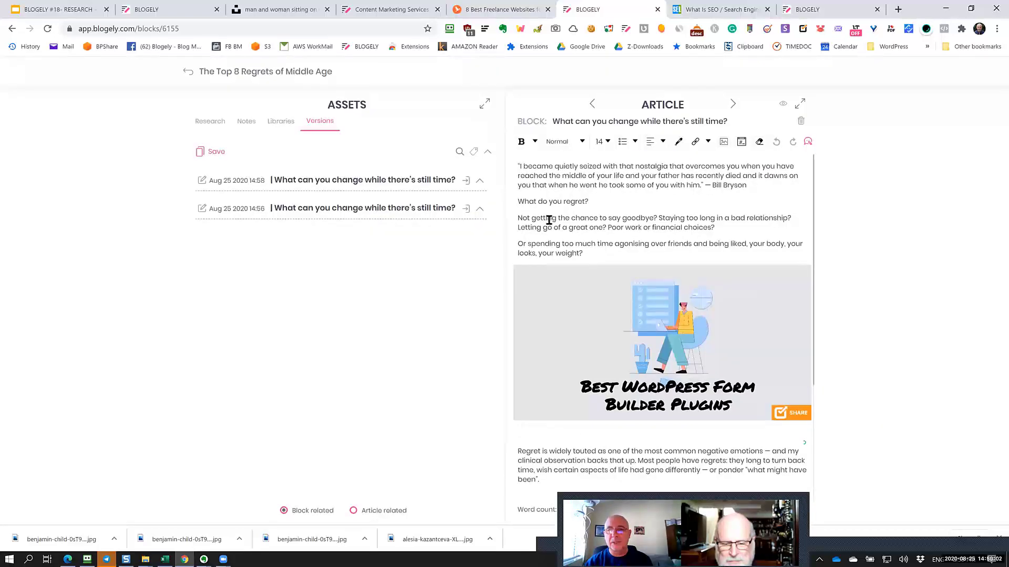
Step: Replace the current draft with the version saved at 14:58
left_click(465, 181)
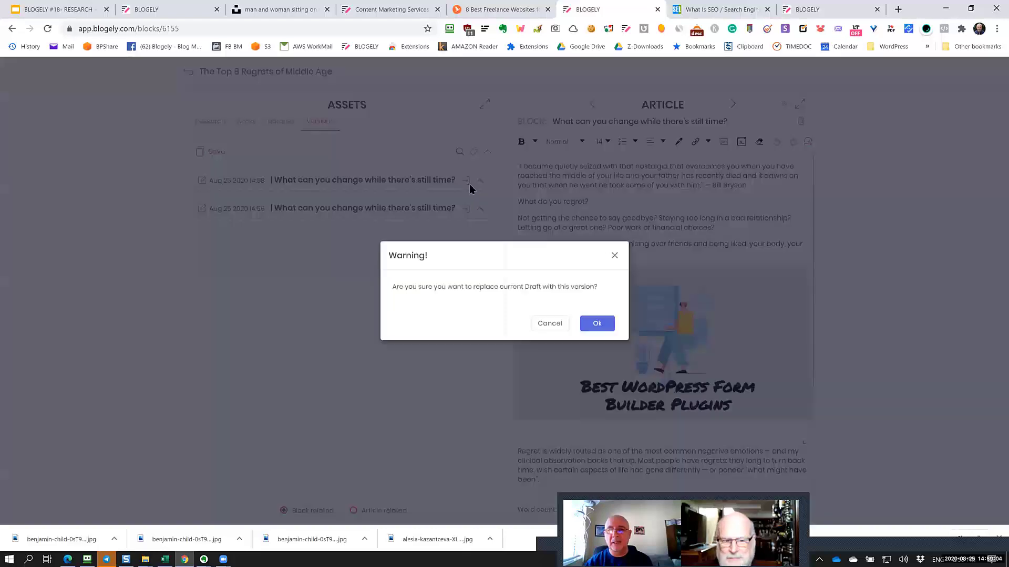
left_click(597, 324)
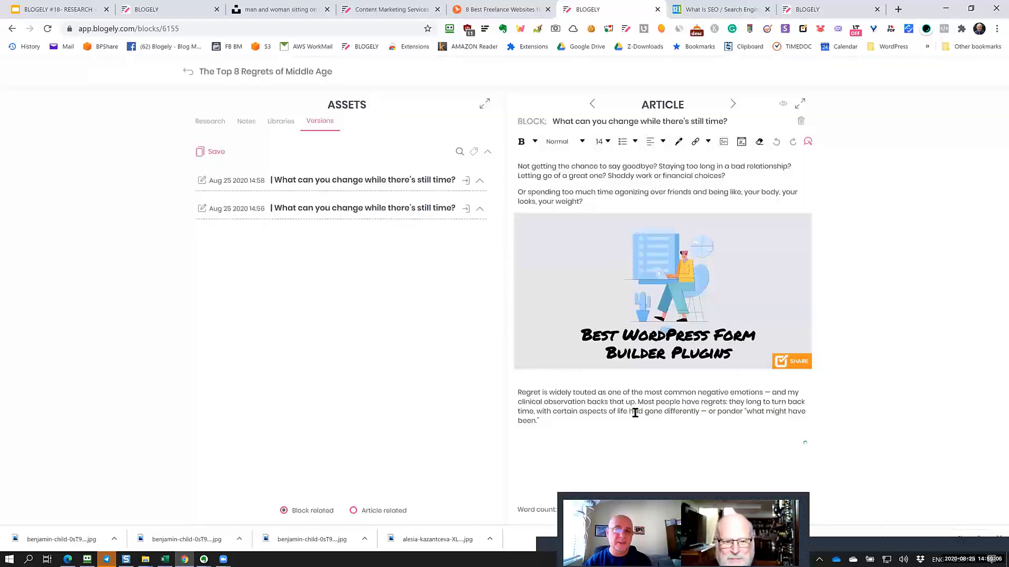
left_click(657, 202)
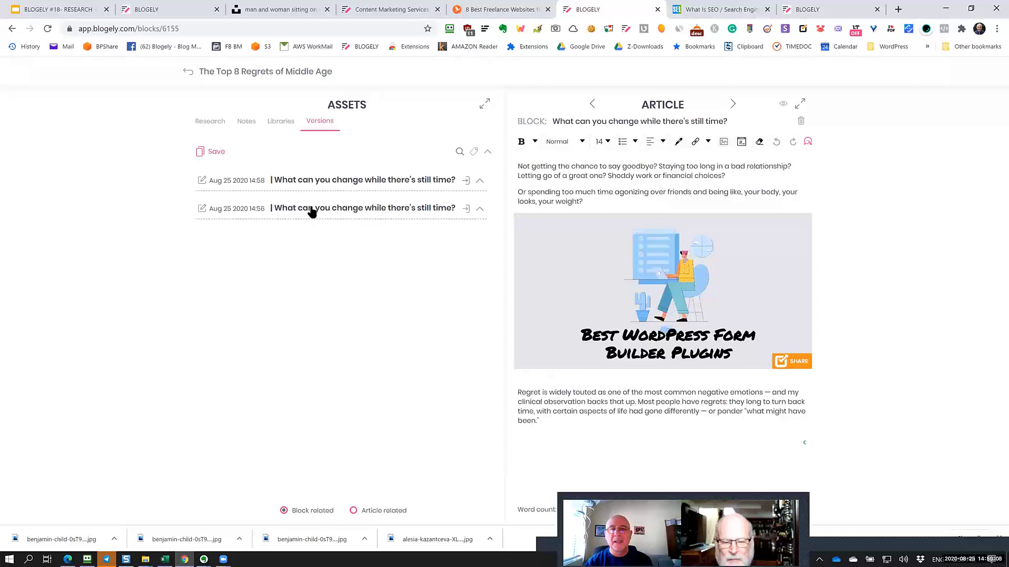
Step: Open the 14:58 version for editing, look through its content, and close it without changes
left_click(202, 180)
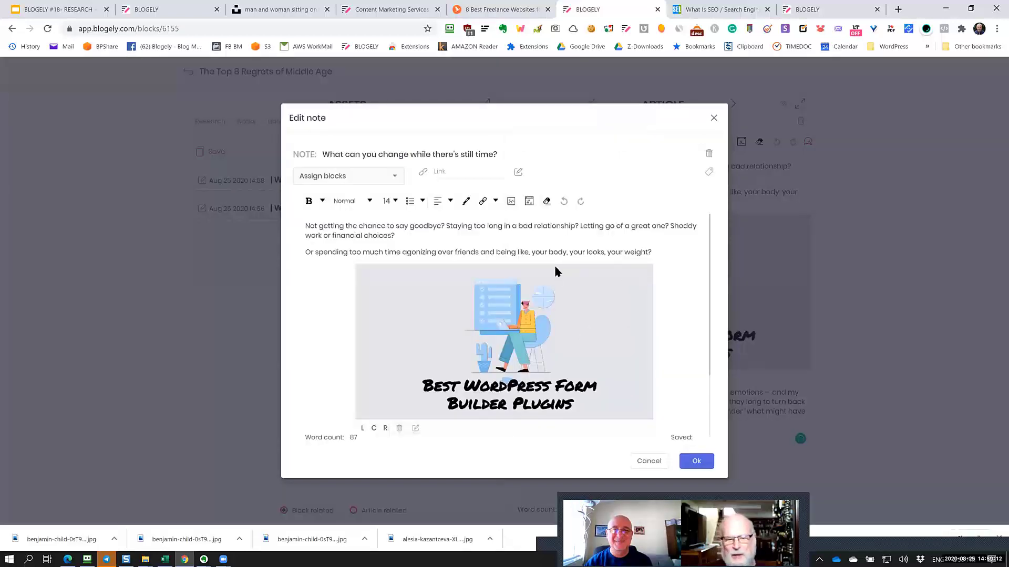
scroll(554, 263, "down", 3)
scroll(553, 264, "up", 3)
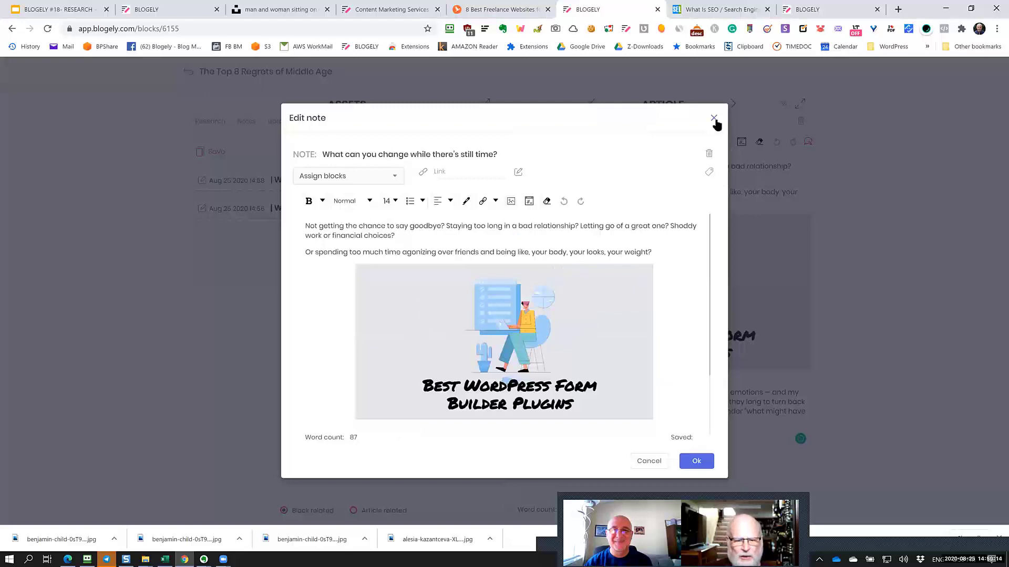
left_click(713, 119)
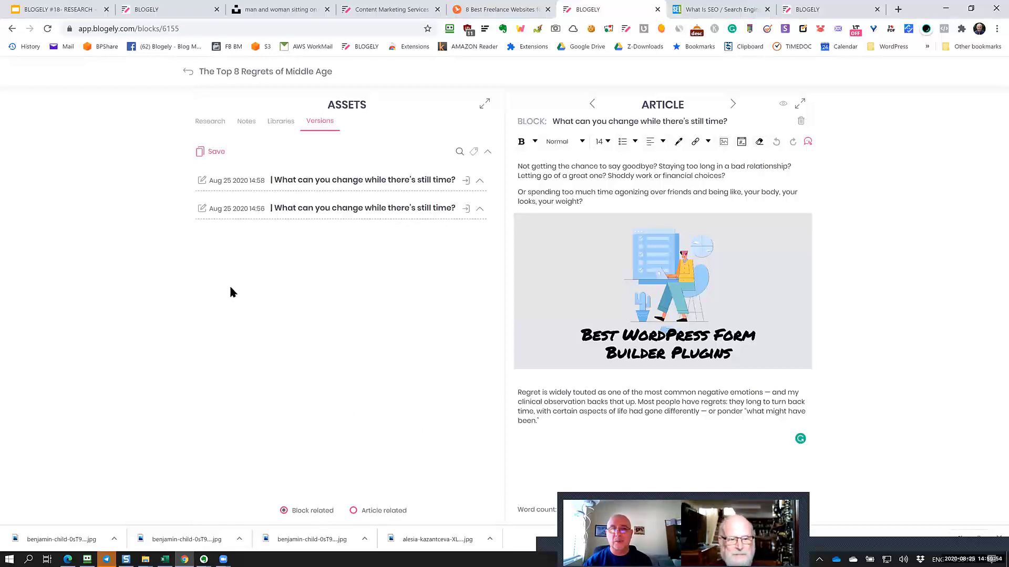
Step: Append "My note ----" to the title of the version saved at 14:58 and save it
left_click(201, 181)
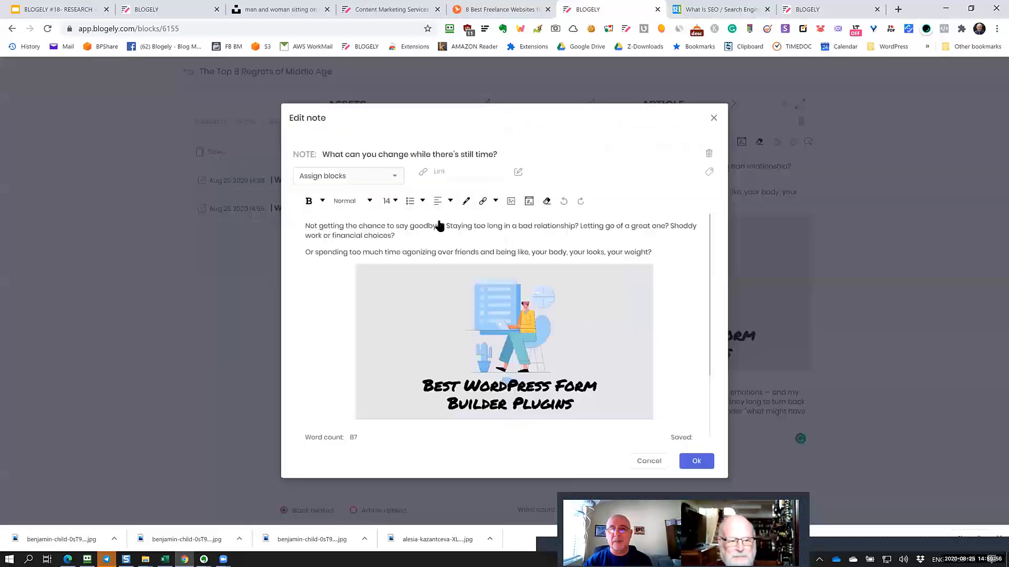
left_click_drag(498, 155, 322, 158)
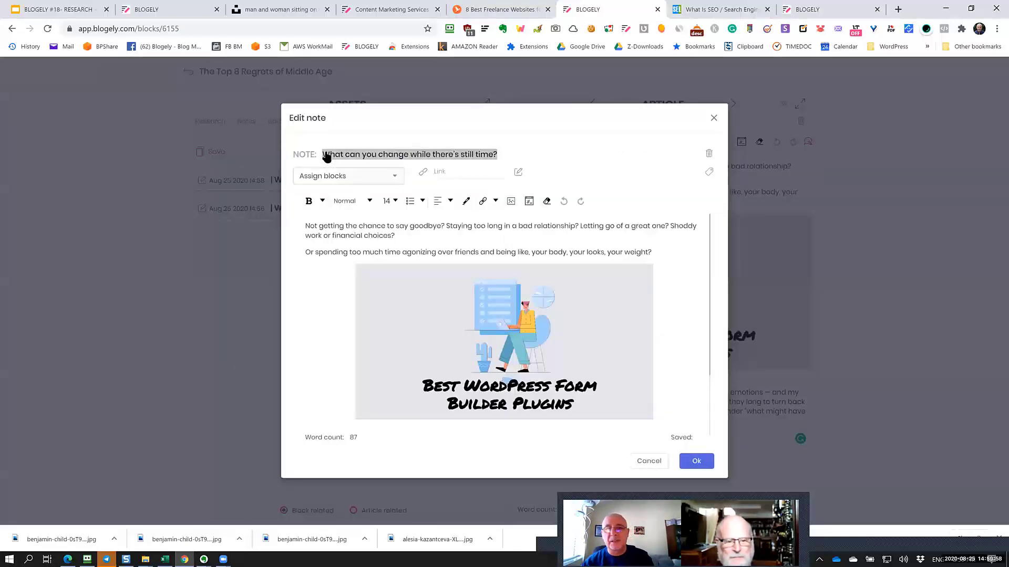
left_click(497, 155)
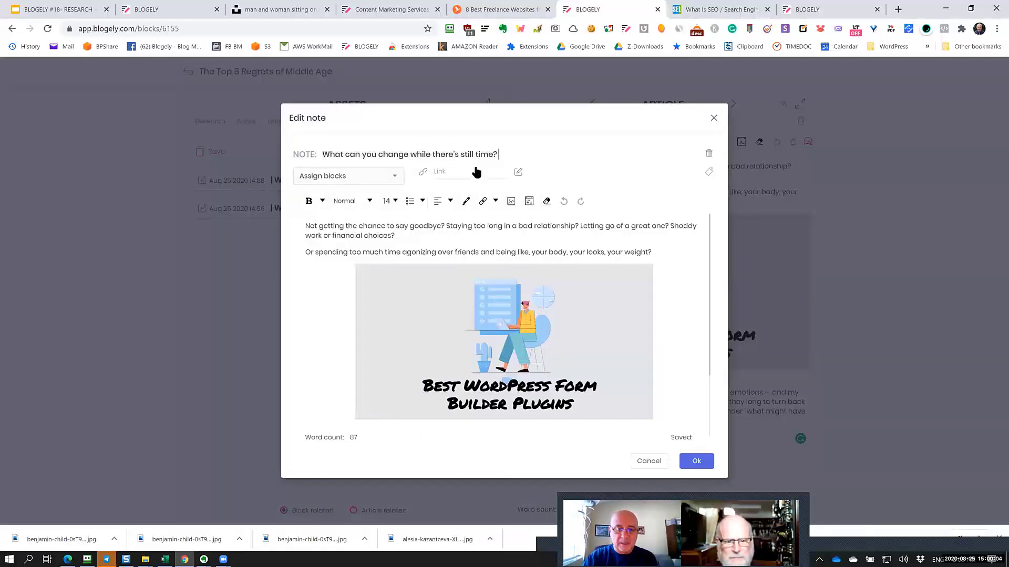
type("My note")
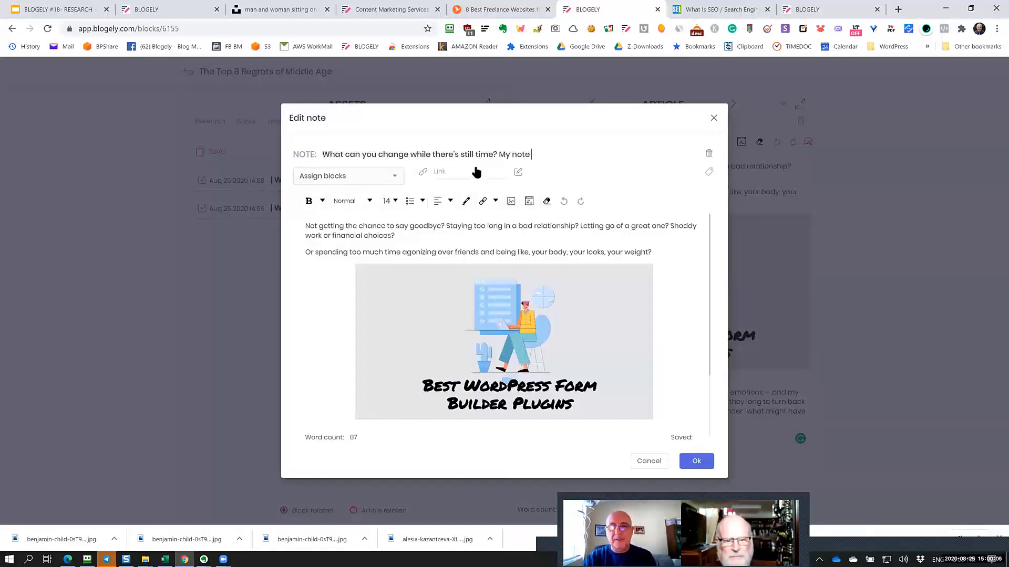
type(" ----")
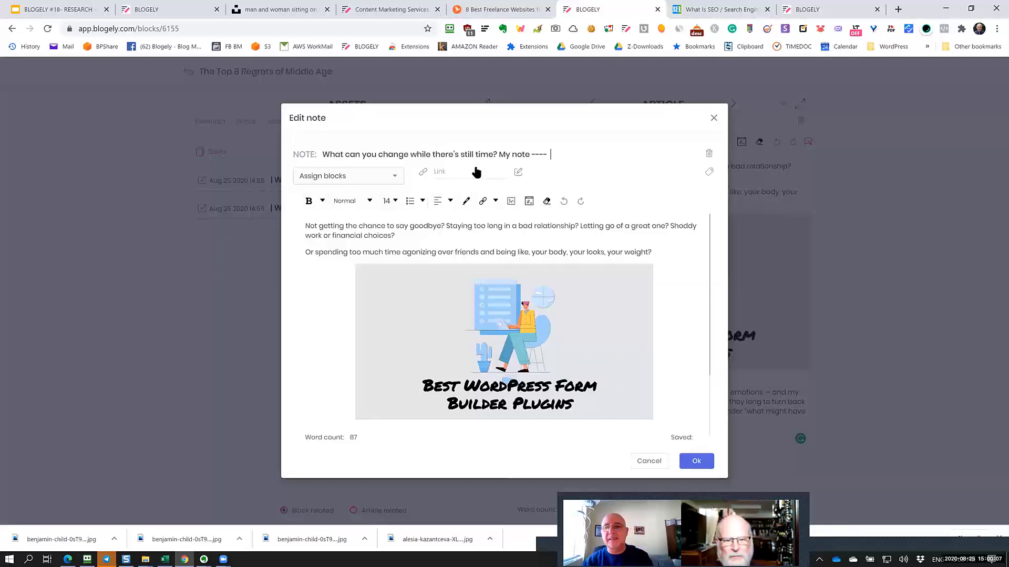
left_click(697, 462)
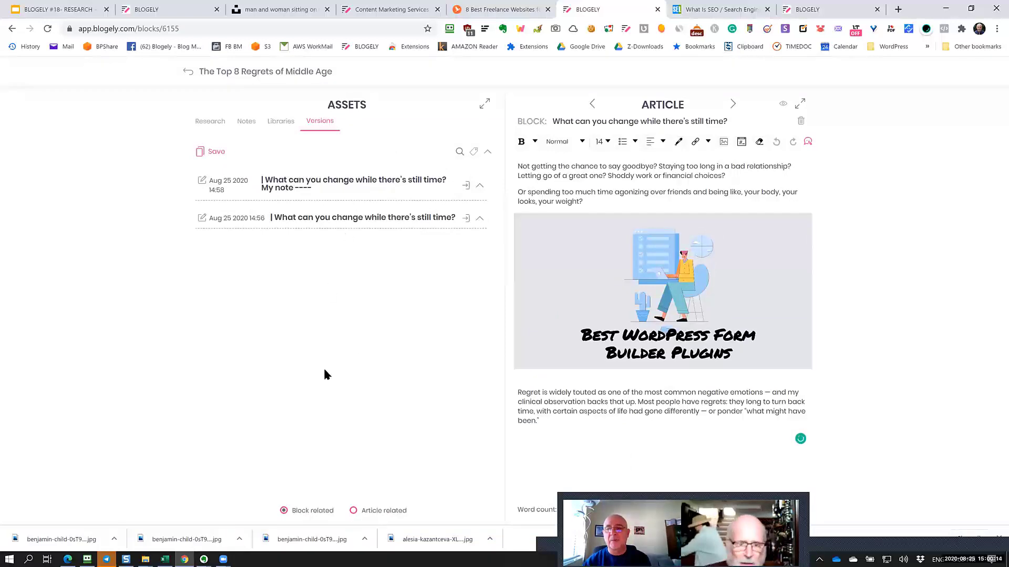
Step: Show all notes beside the article and look through the "What Is SEO / Search Engine Optimization?" note
left_click(281, 127)
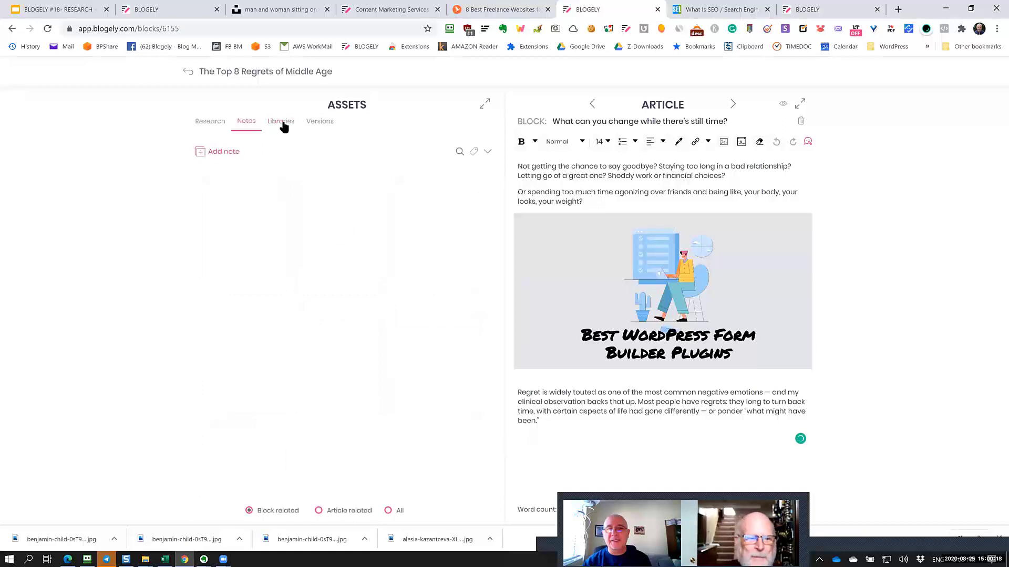
left_click(245, 126)
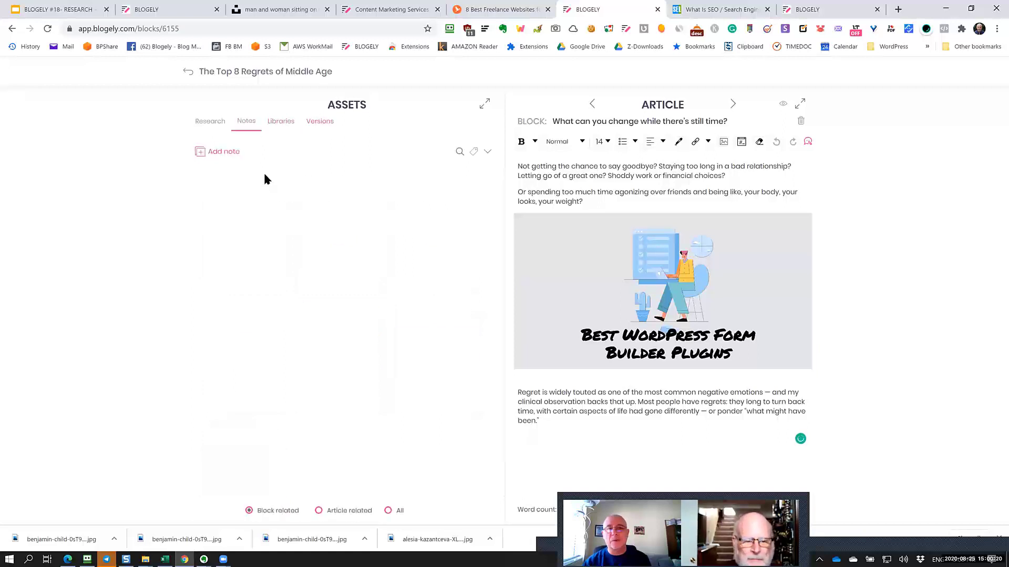
left_click(388, 511)
scroll(412, 395, "down", 1)
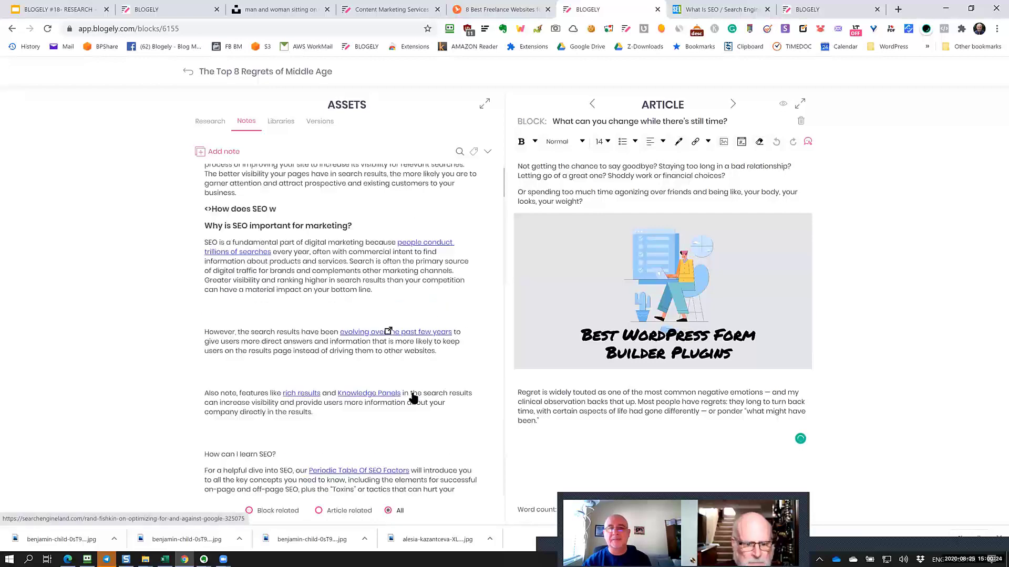
scroll(414, 398, "down", 4)
scroll(413, 398, "up", 5)
scroll(413, 398, "down", 4)
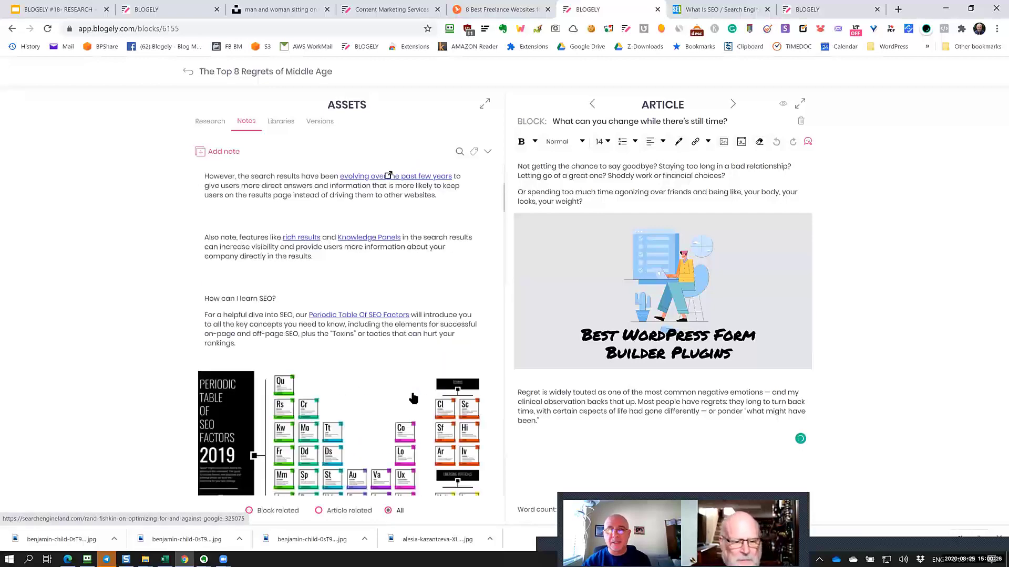
scroll(414, 399, "up", 4)
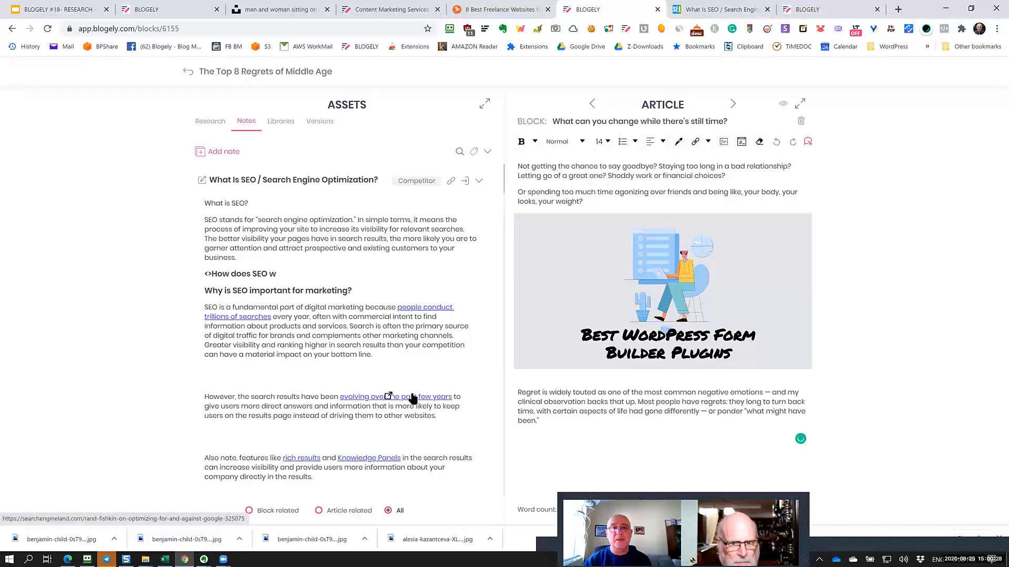
Step: Review the article's library files, the block's saved versions and the research documents in the assets
left_click(281, 121)
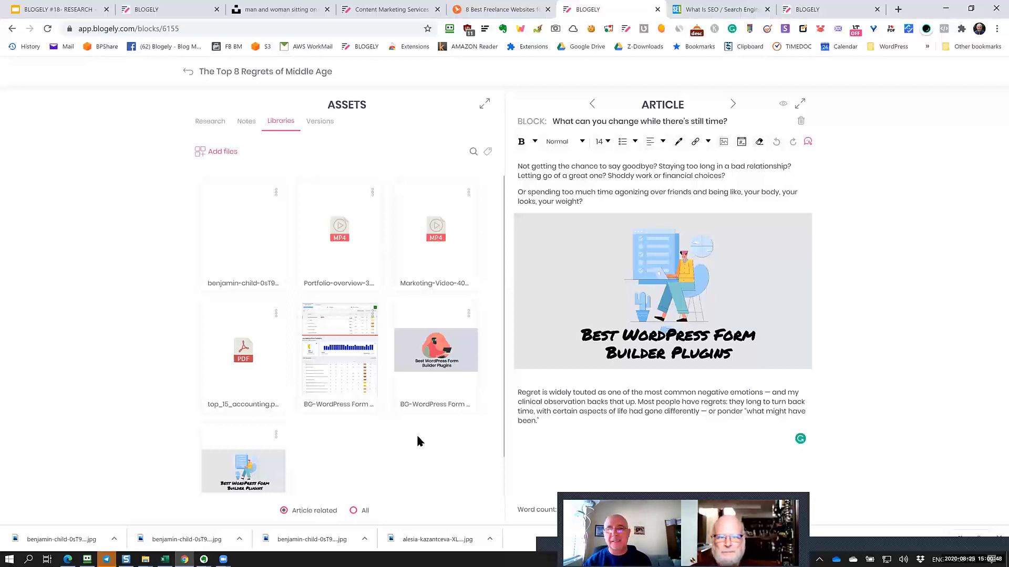
left_click(327, 124)
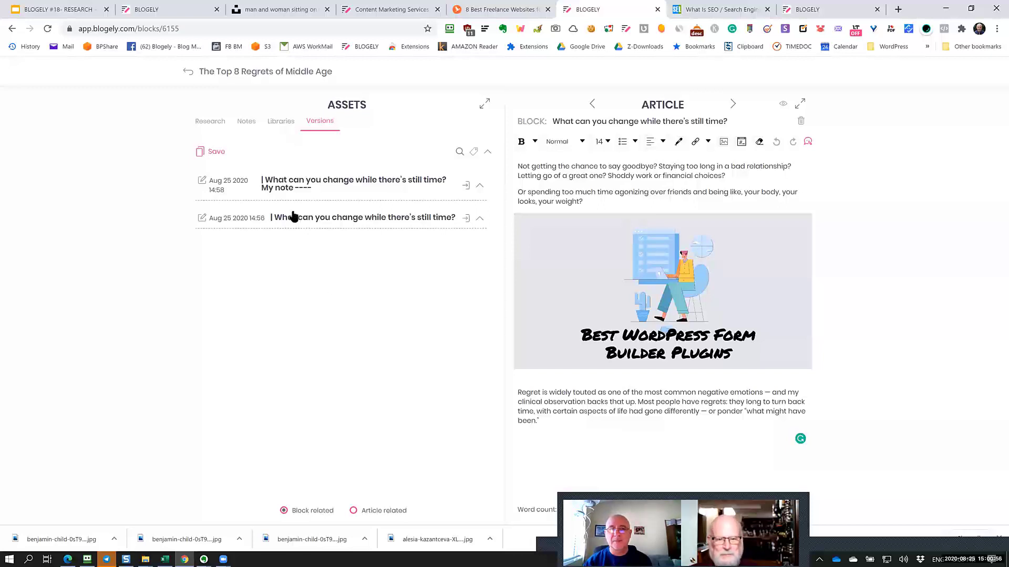
left_click(210, 121)
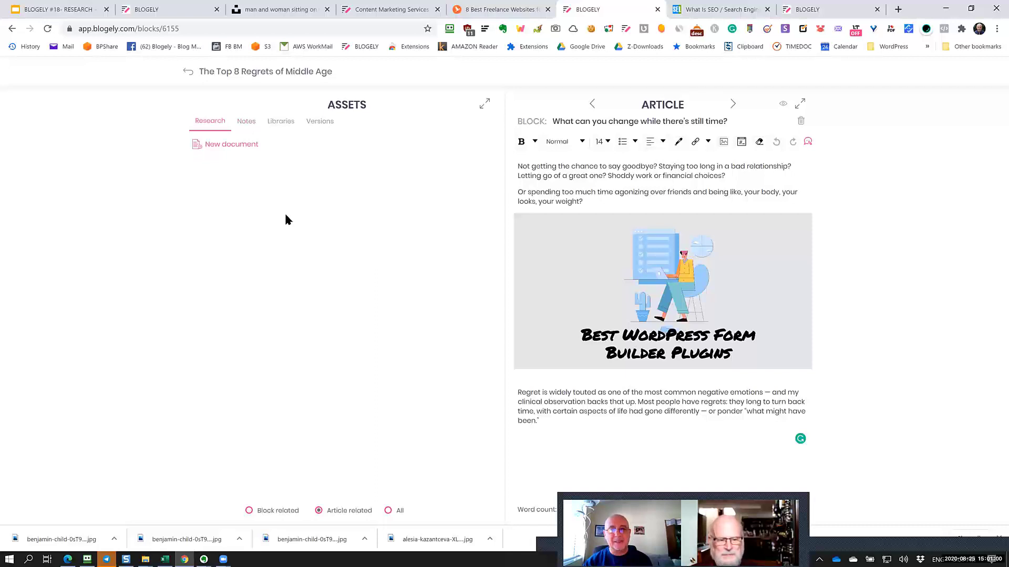
left_click(246, 124)
left_click(320, 122)
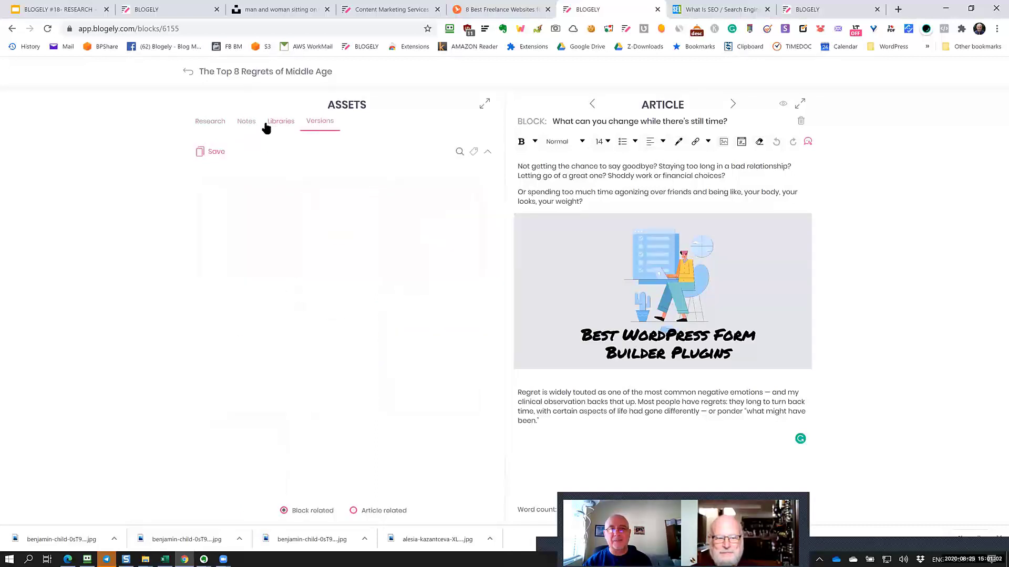
Step: Return to the notes and show those related to the whole article
left_click(247, 122)
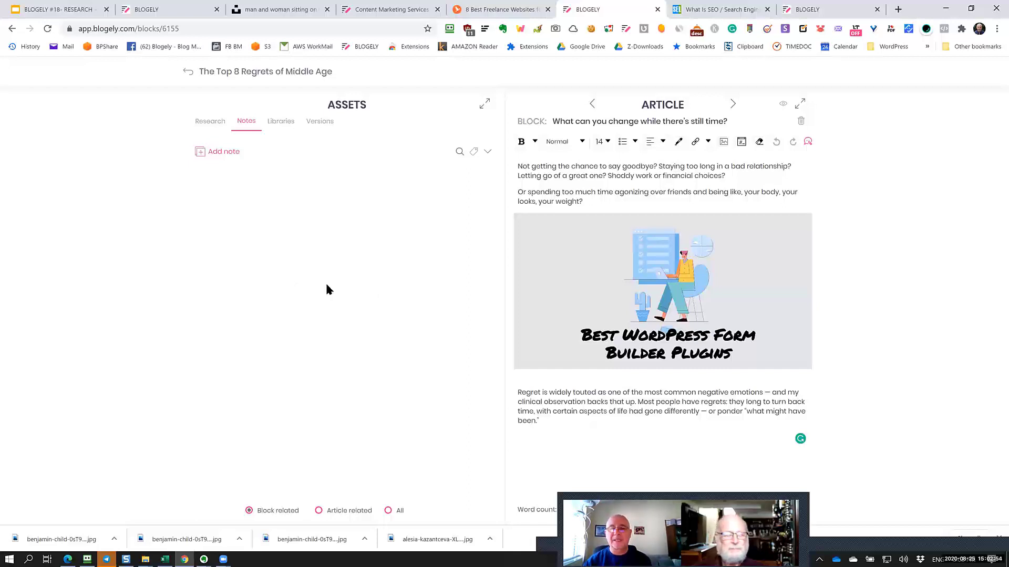
left_click(623, 192)
left_click(783, 173)
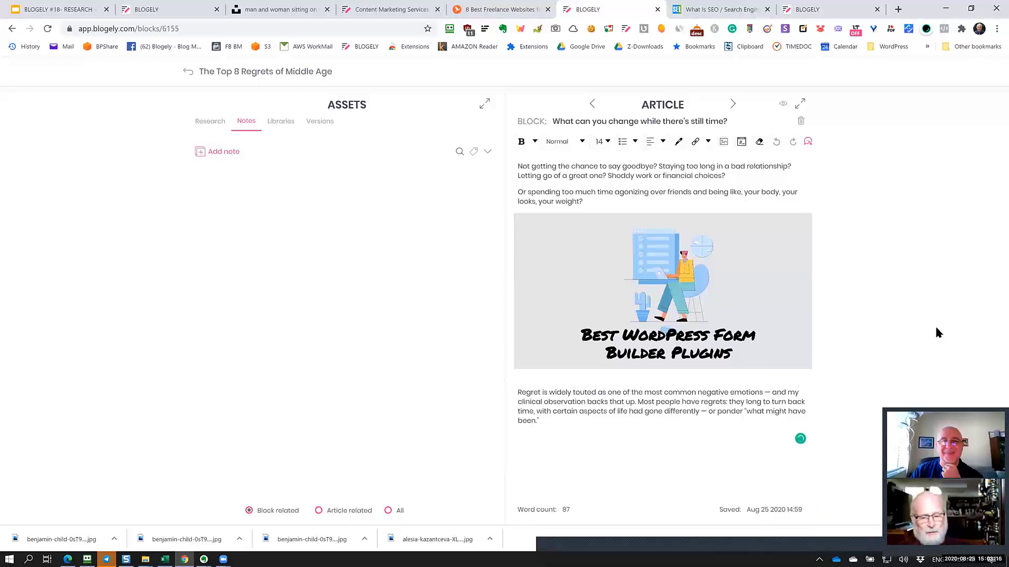
left_click(318, 512)
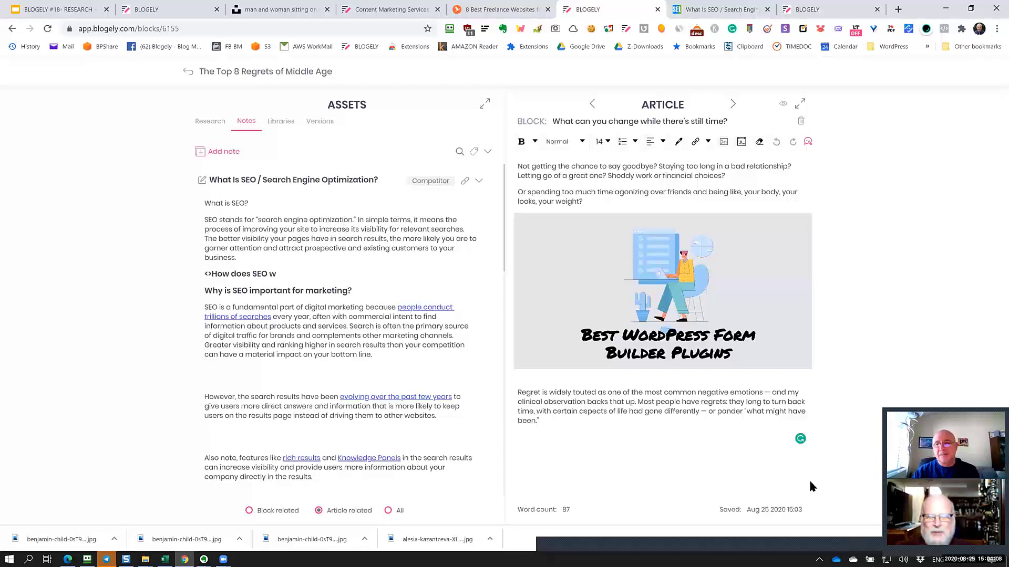
left_click(845, 550)
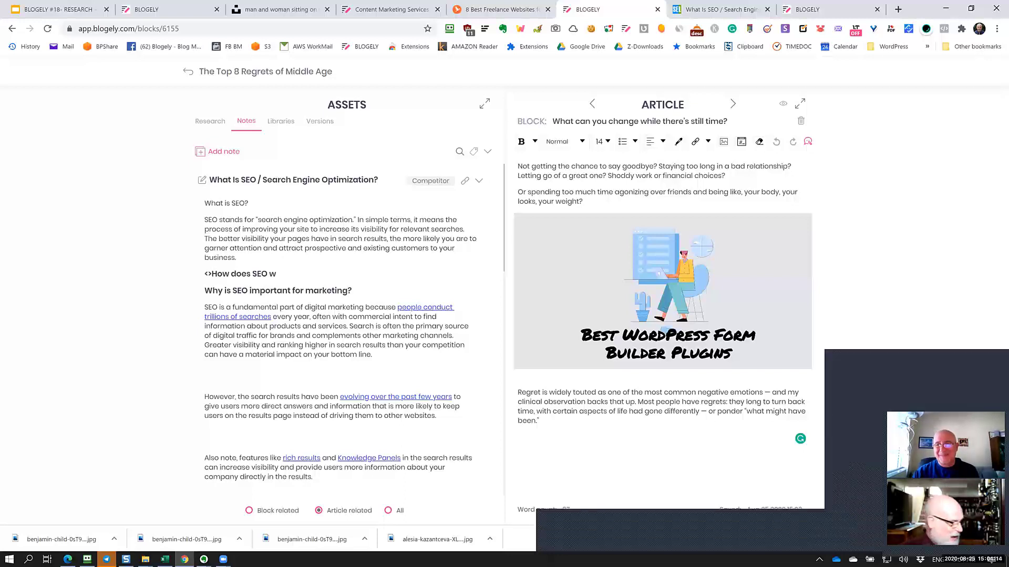